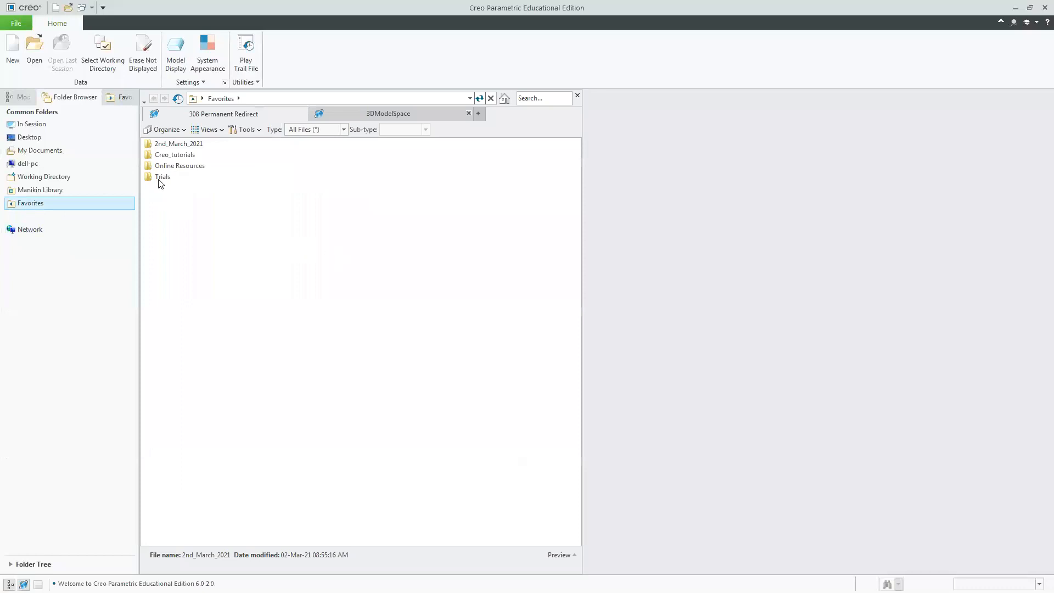
# Step: Set the Trials folder in Favorites as the working directory and close the folder browser pane
pyautogui.click(225, 325)
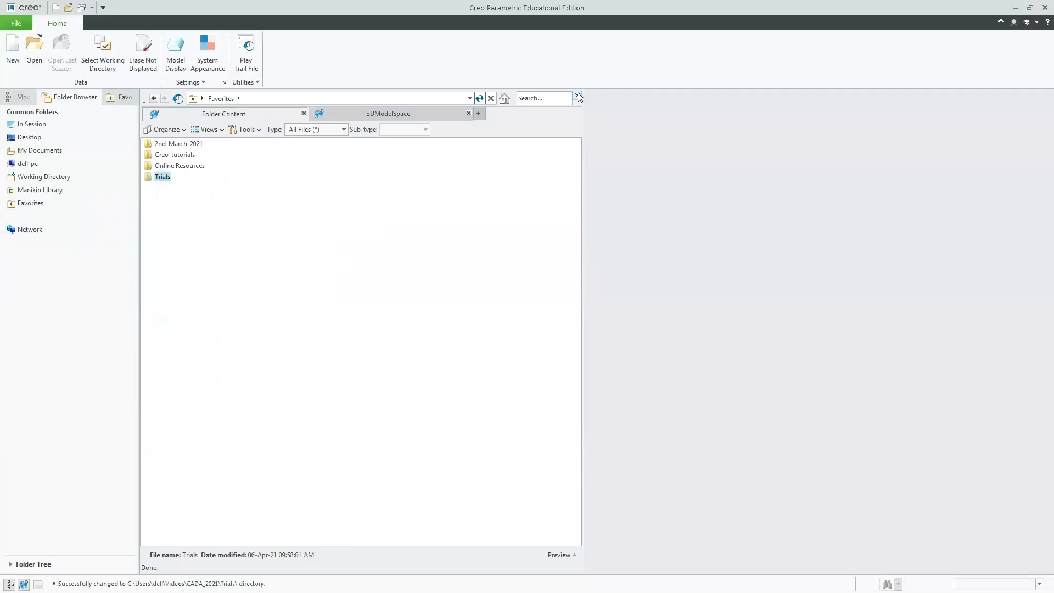
pyautogui.click(578, 97)
# Step: Create a new solid part named tutorial-04 from the mmns_part_solid template instead of the default template
pyautogui.click(13, 51)
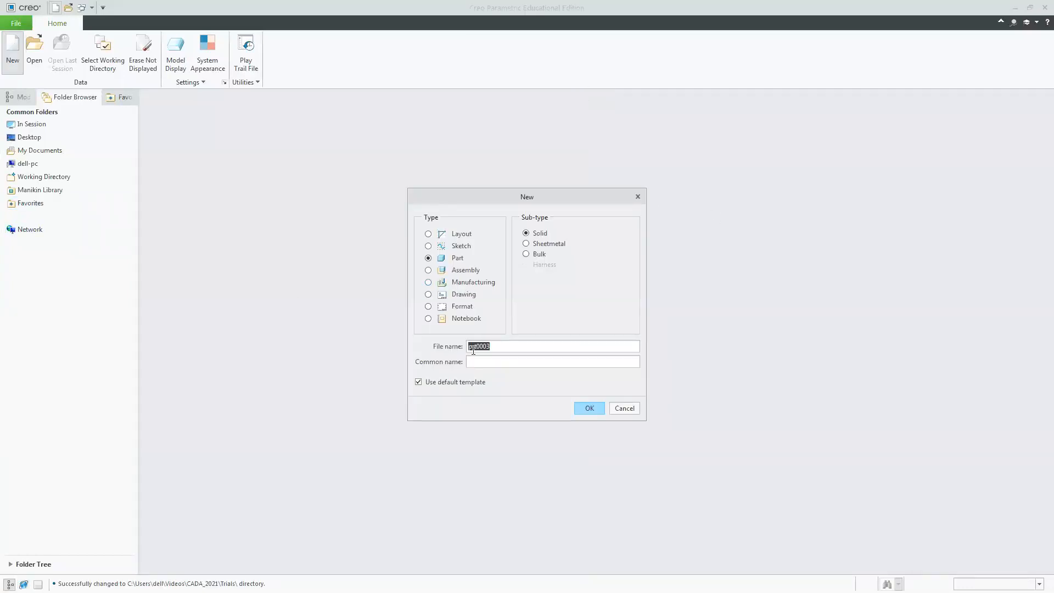
pyautogui.click(418, 381)
pyautogui.write('tutorial-04')
pyautogui.click(589, 407)
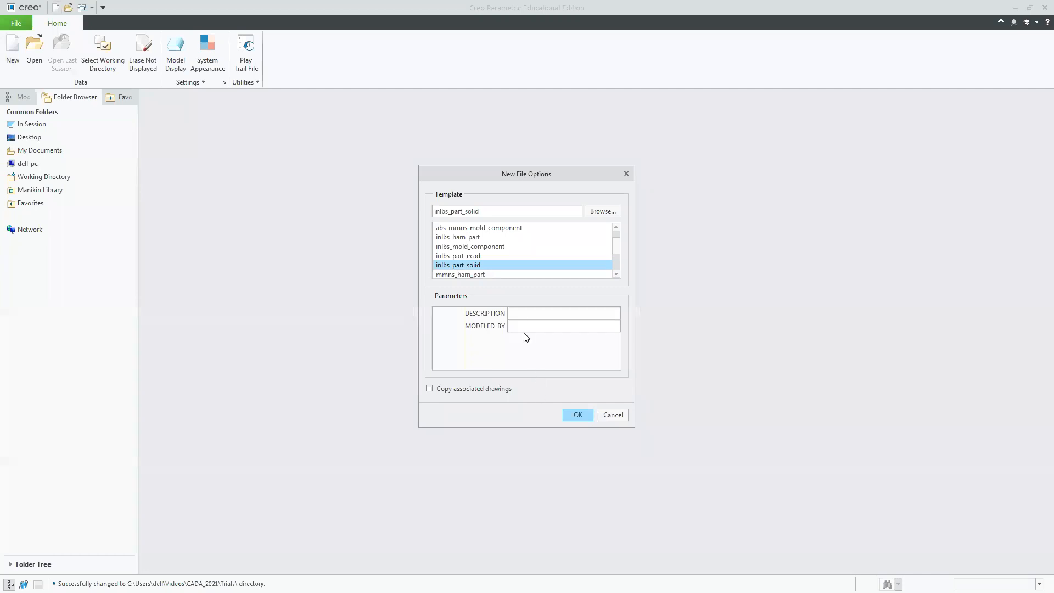
pyautogui.click(615, 273)
pyautogui.click(616, 273)
pyautogui.click(616, 273)
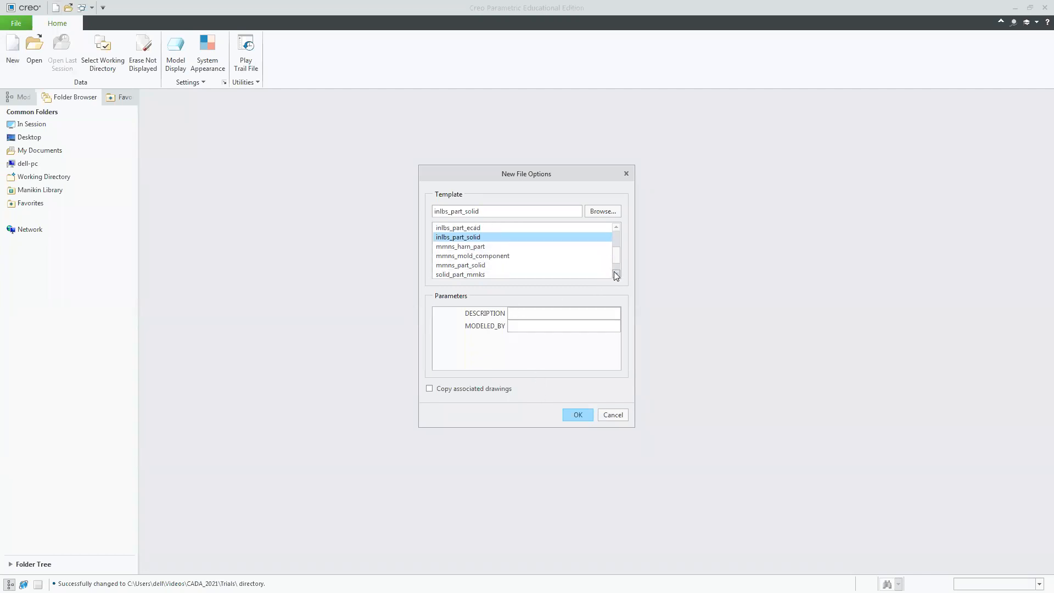
pyautogui.click(499, 265)
pyautogui.click(578, 414)
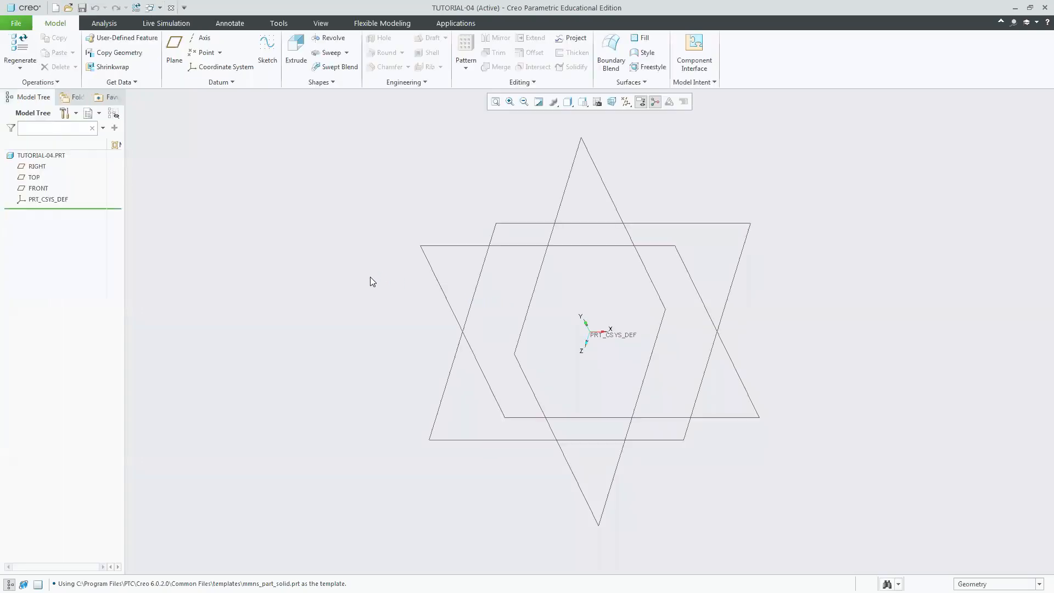
# Step: Start an extrude sketch on the FRONT plane and draw a rectangle about 157 by 270 mm around the origin
pyautogui.click(462, 247)
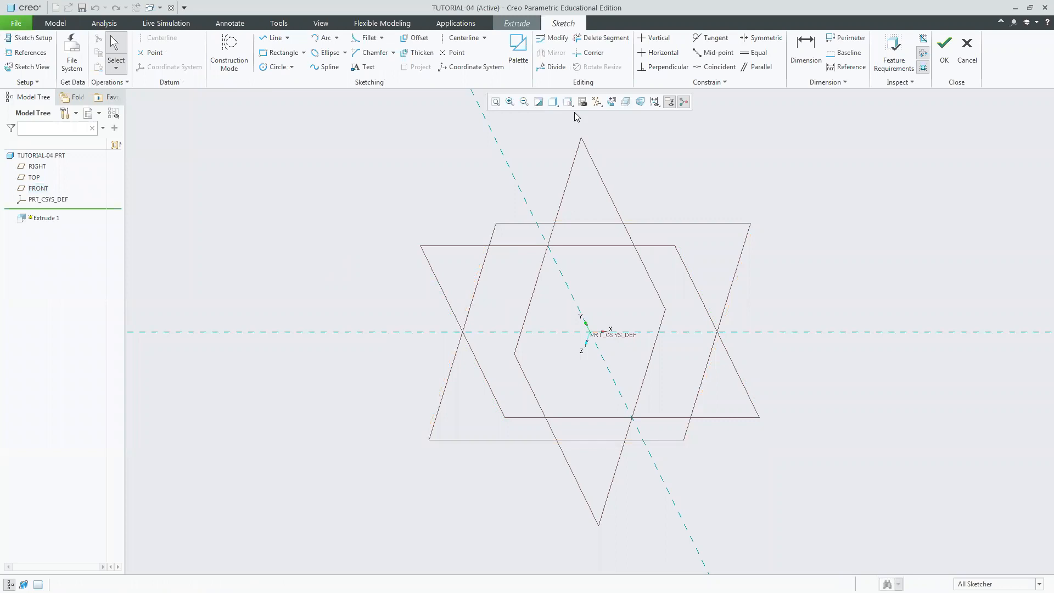
pyautogui.click(279, 53)
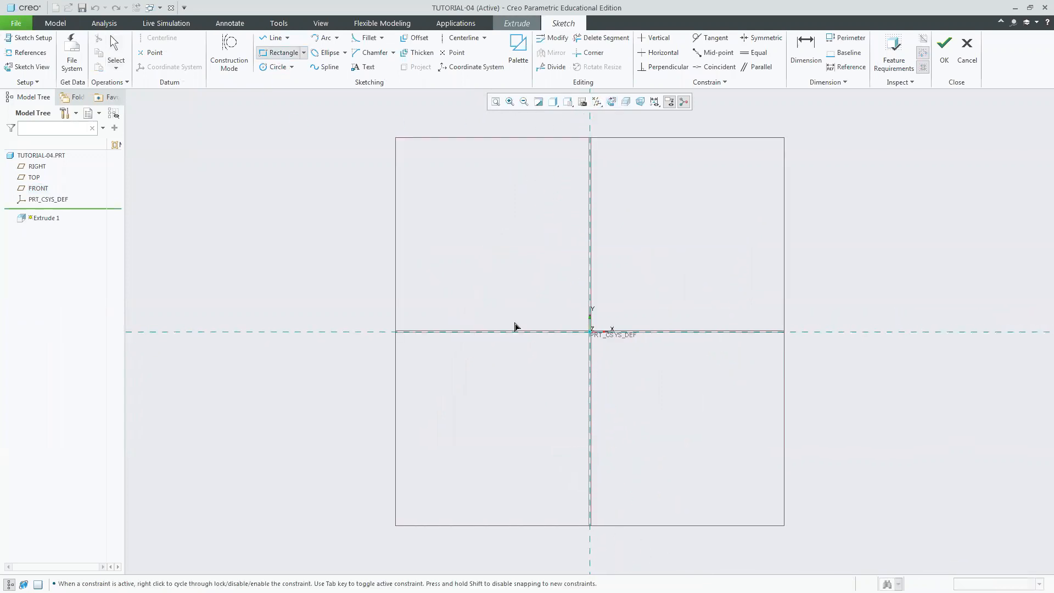
pyautogui.click(529, 239)
pyautogui.click(648, 445)
pyautogui.middleClick(701, 442)
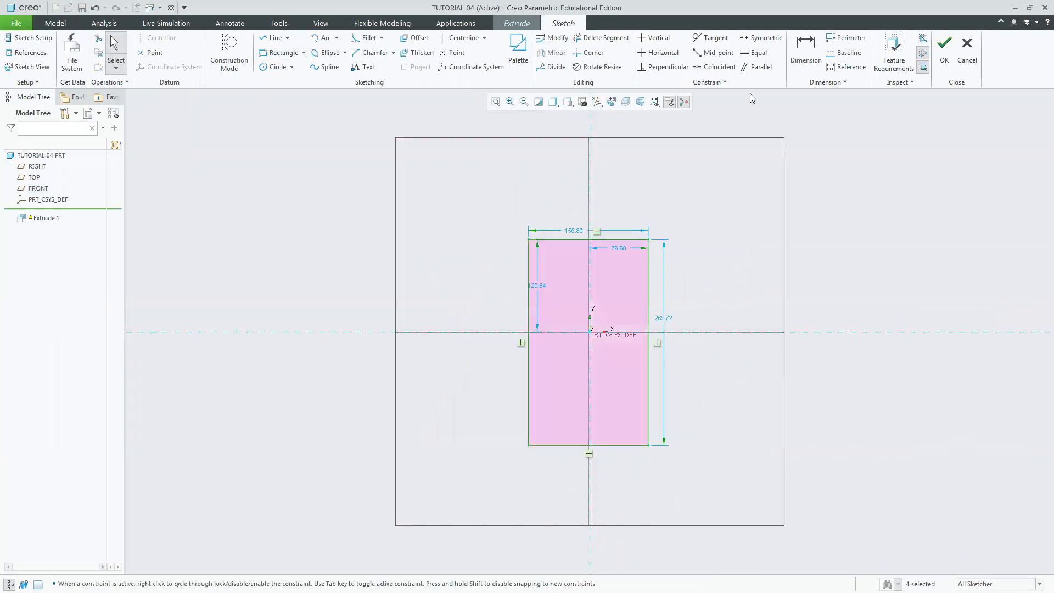
# Step: Dimension the rectangle's height, width and the distances from its upper-left corner to the vertical and horizontal references
pyautogui.click(797, 35)
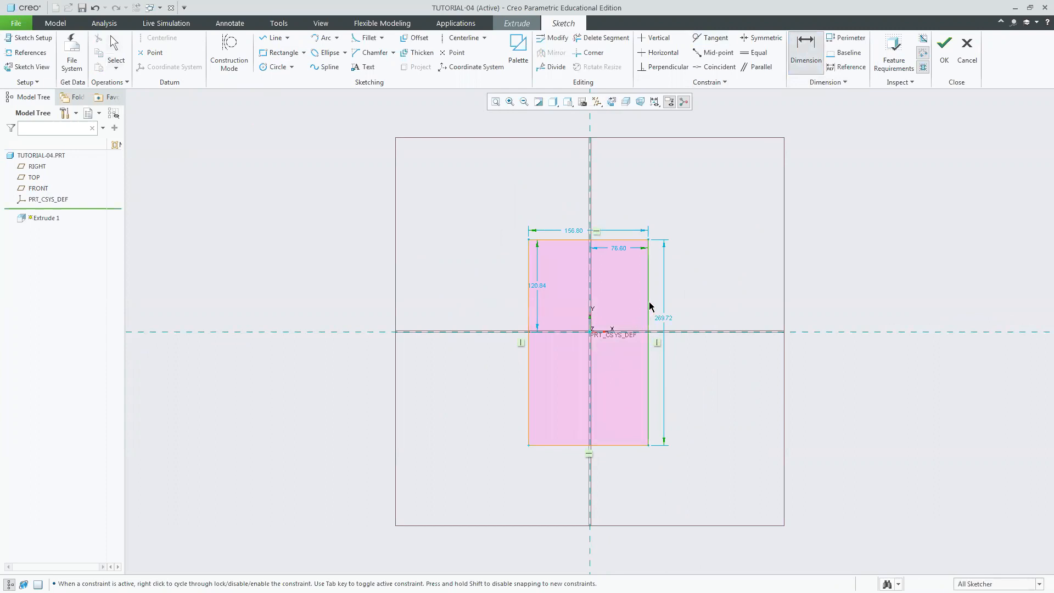
pyautogui.middleClick(716, 301)
pyautogui.click(624, 240)
pyautogui.middleClick(622, 215)
pyautogui.click(528, 240)
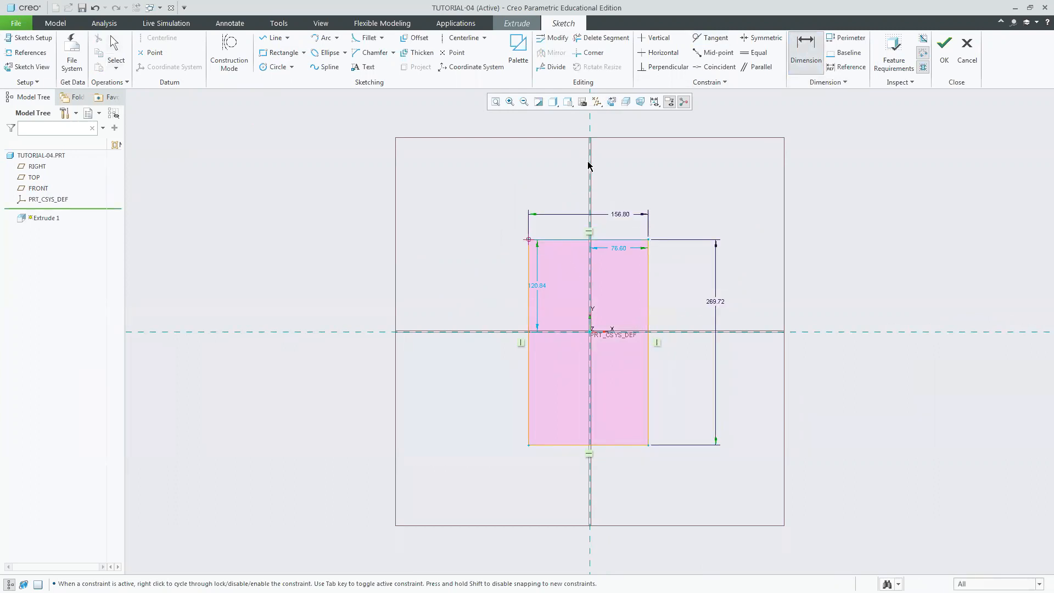
pyautogui.middleClick(562, 184)
pyautogui.click(529, 239)
pyautogui.click(486, 332)
pyautogui.middleClick(481, 300)
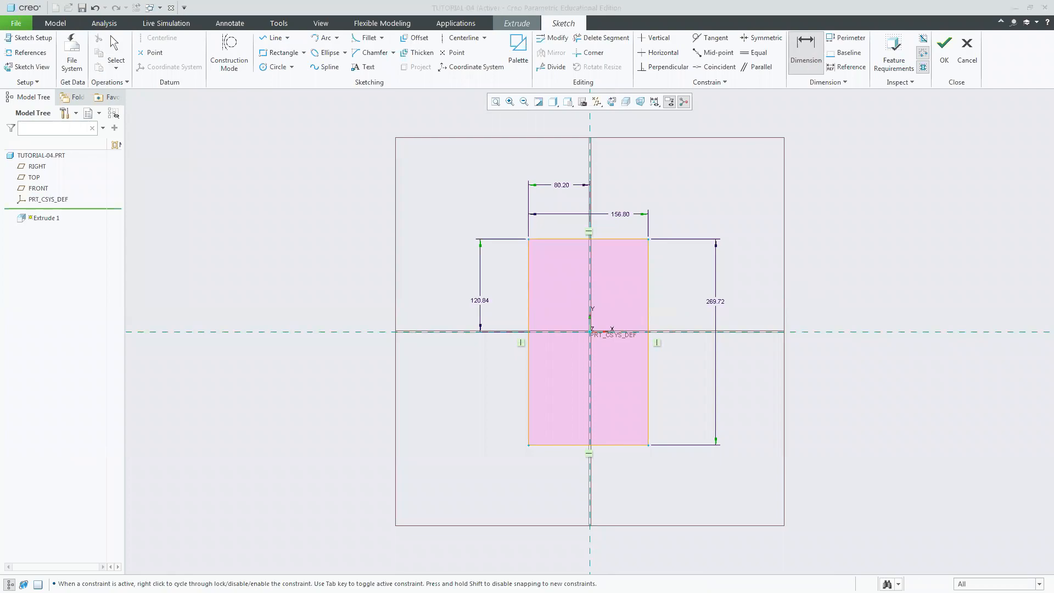
# Step: Switch to the Word assignment, review the base feature and fluid pipe dimensions, and return to the Creo sketch
pyautogui.hotkey('alt', 'Tab')
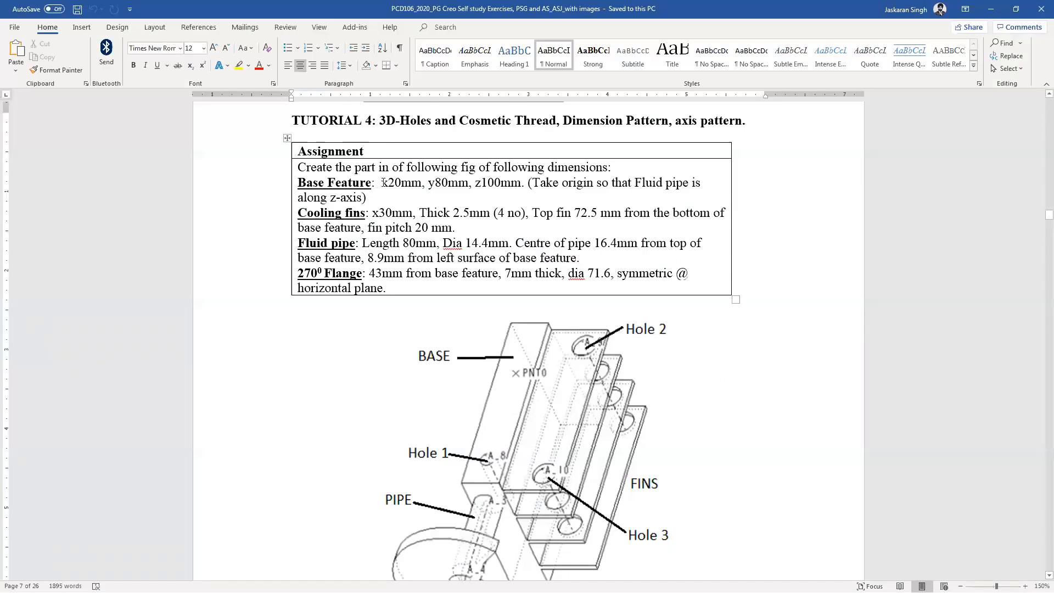
pyautogui.moveTo(381, 182); pyautogui.dragTo(529, 185)
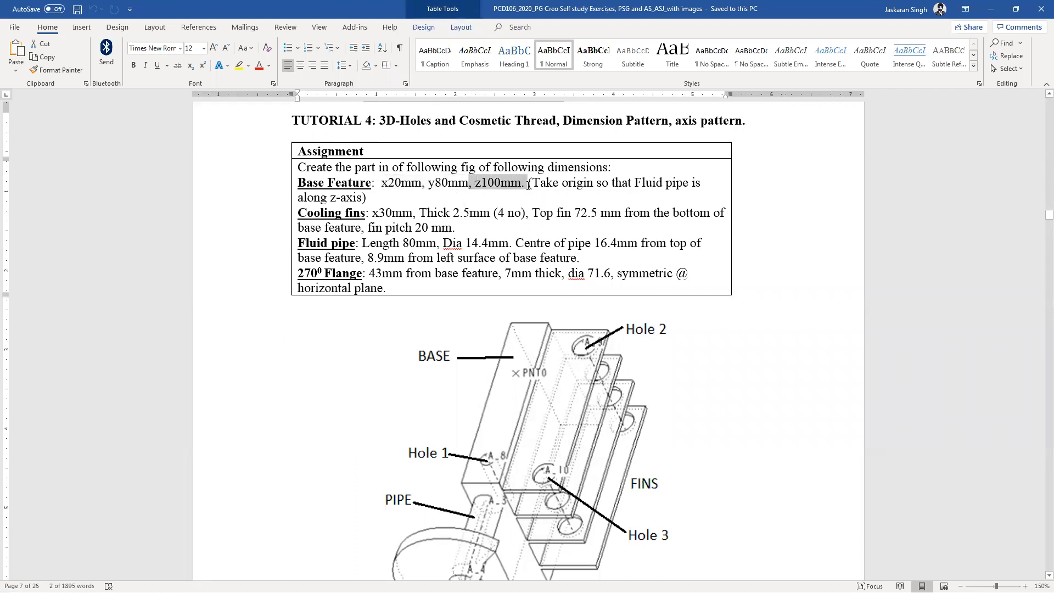
pyautogui.click(450, 187)
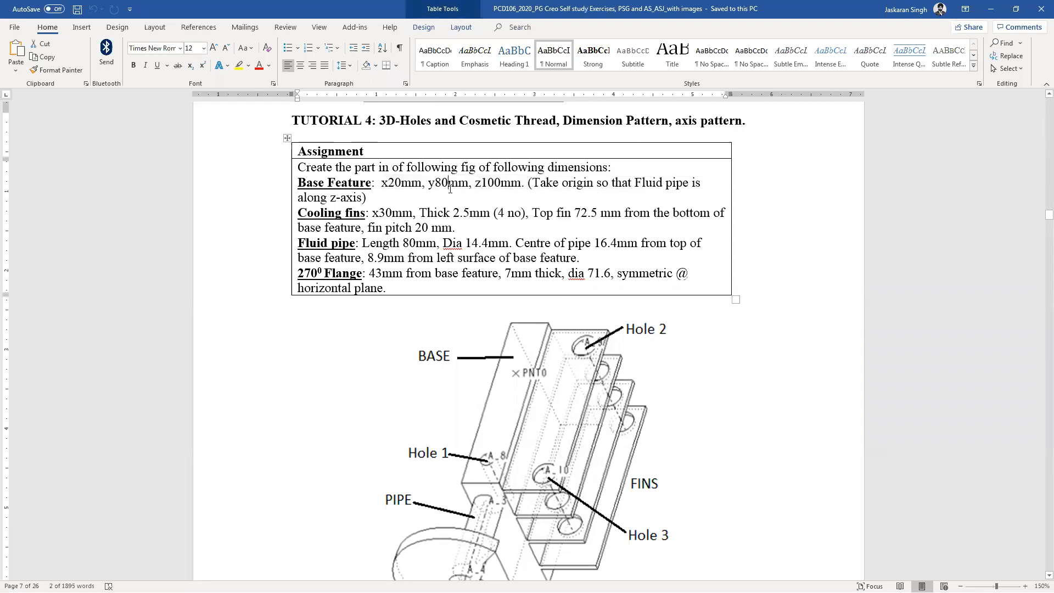
pyautogui.moveTo(298, 243); pyautogui.dragTo(549, 251)
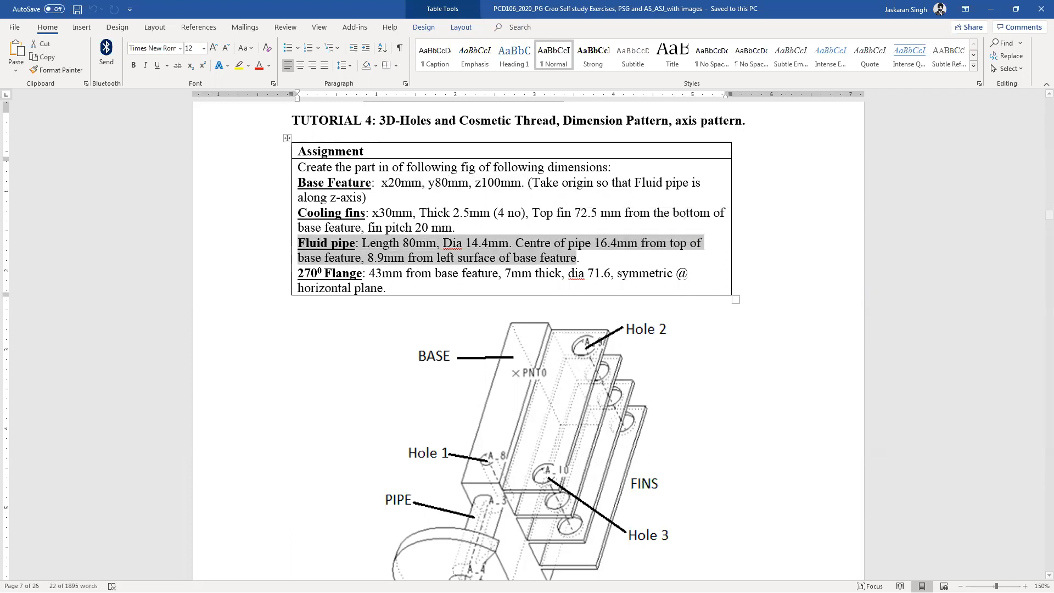
pyautogui.hotkey('alt', 'Tab')
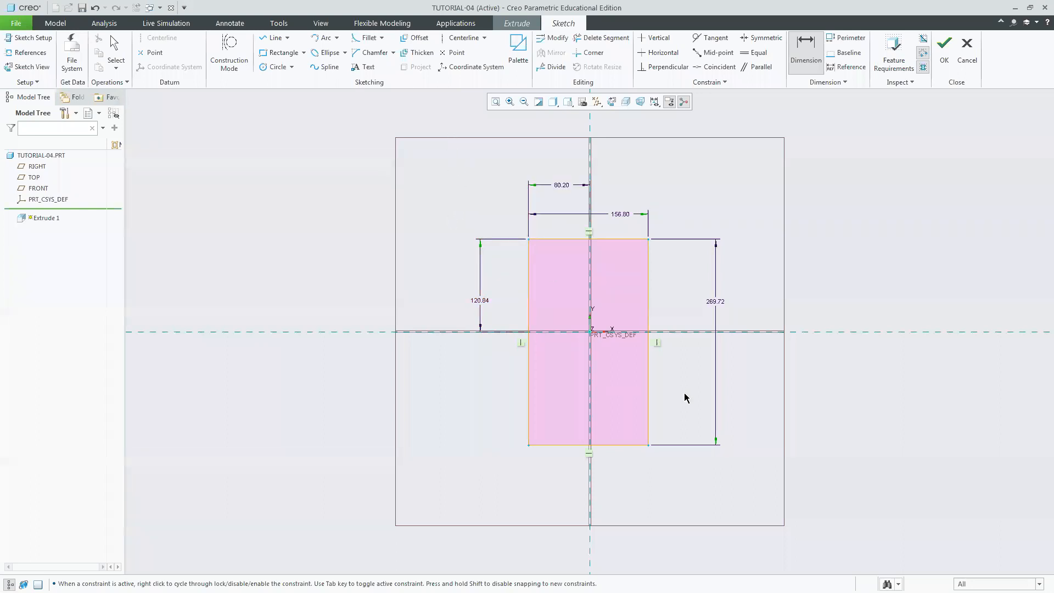
# Step: Modify all sketch dimensions together with locked scale, setting the rectangle's height to 80 mm, and move the height dimension beside its edge
pyautogui.middleClick(515, 259)
pyautogui.moveTo(445, 165); pyautogui.dragTo(776, 500)
pyautogui.click(564, 44)
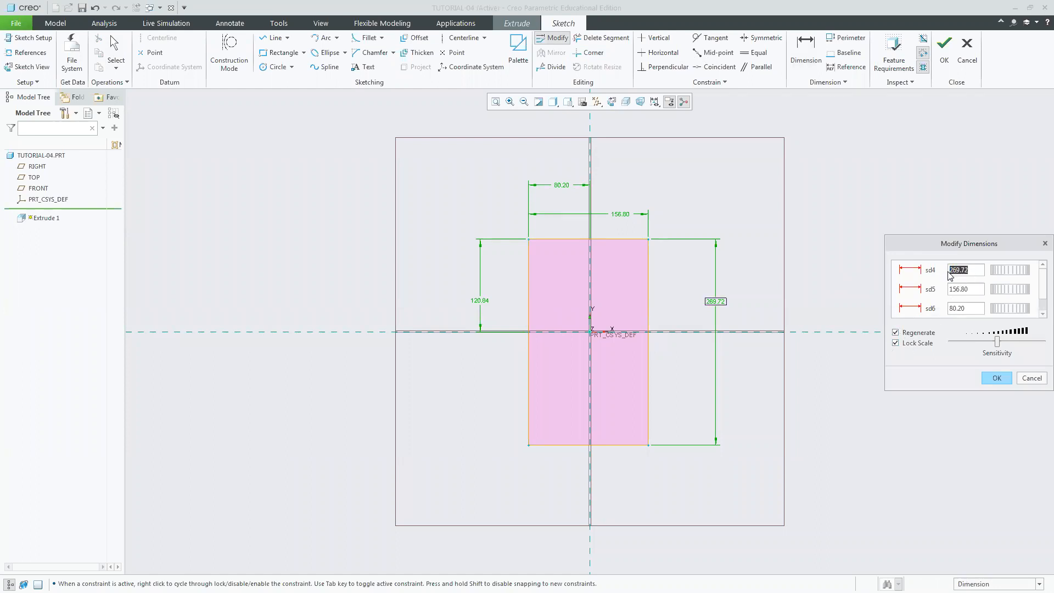
pyautogui.write('80')
pyautogui.click(989, 379)
pyautogui.click(494, 102)
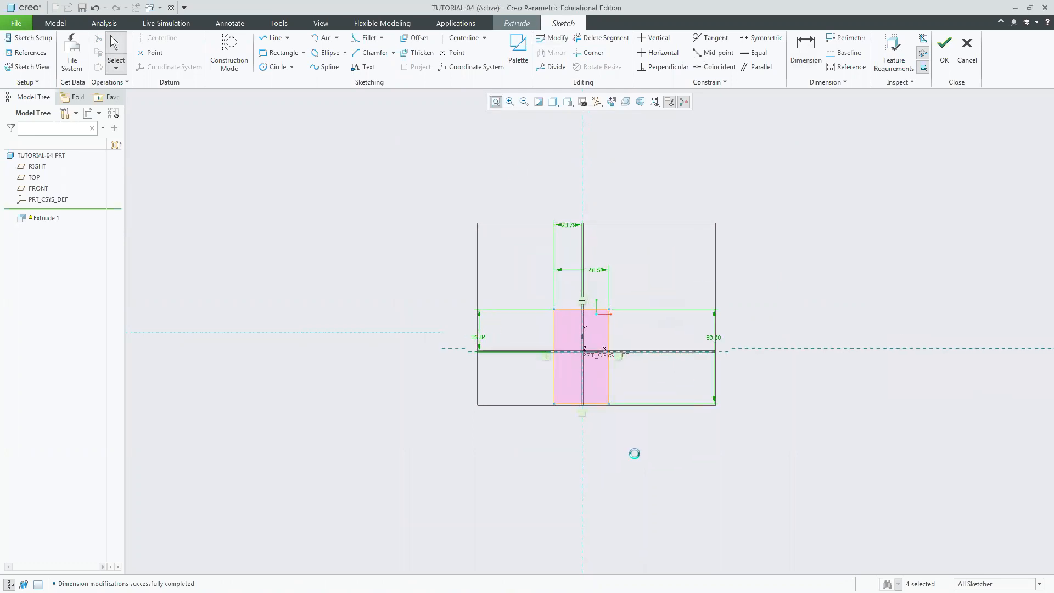
pyautogui.moveTo(615, 382); pyautogui.dragTo(631, 373)
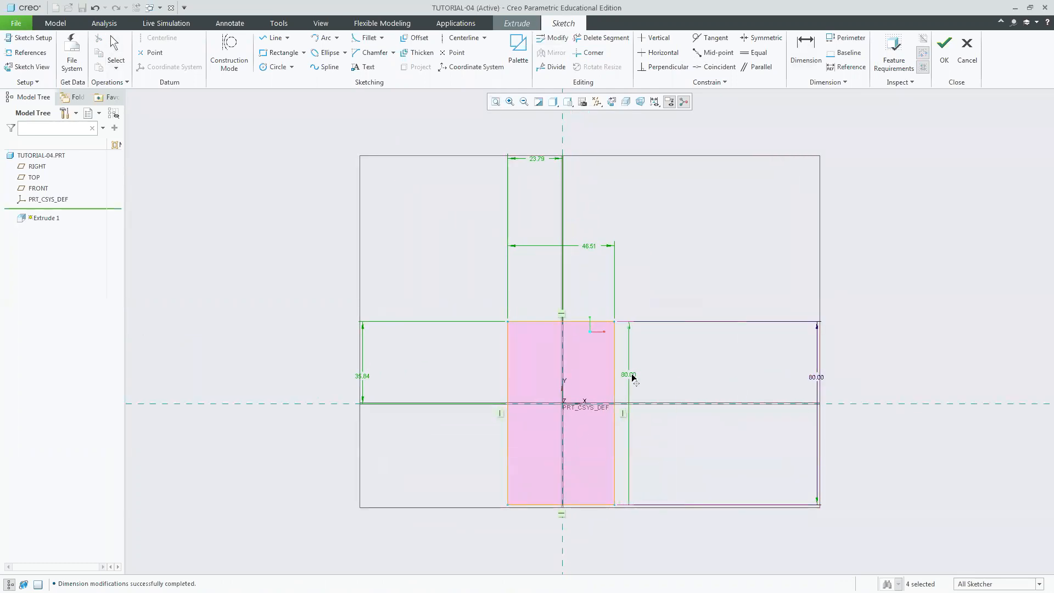
pyautogui.click(681, 377)
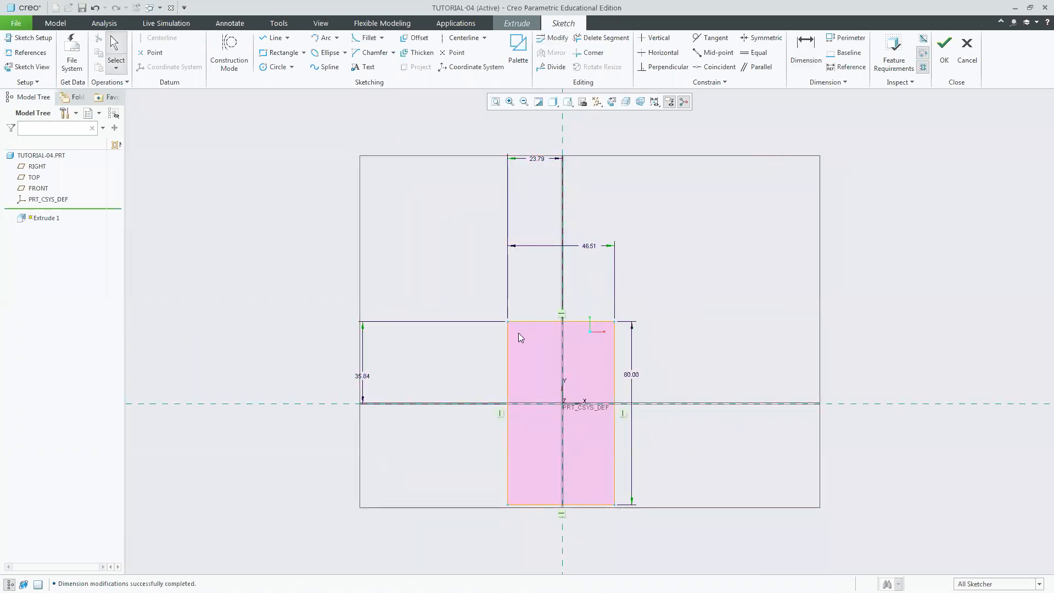
# Step: Pull the rectangle's upper-left corner inward and set the rectangle's width to 20 mm
pyautogui.moveTo(509, 324); pyautogui.dragTo(531, 324)
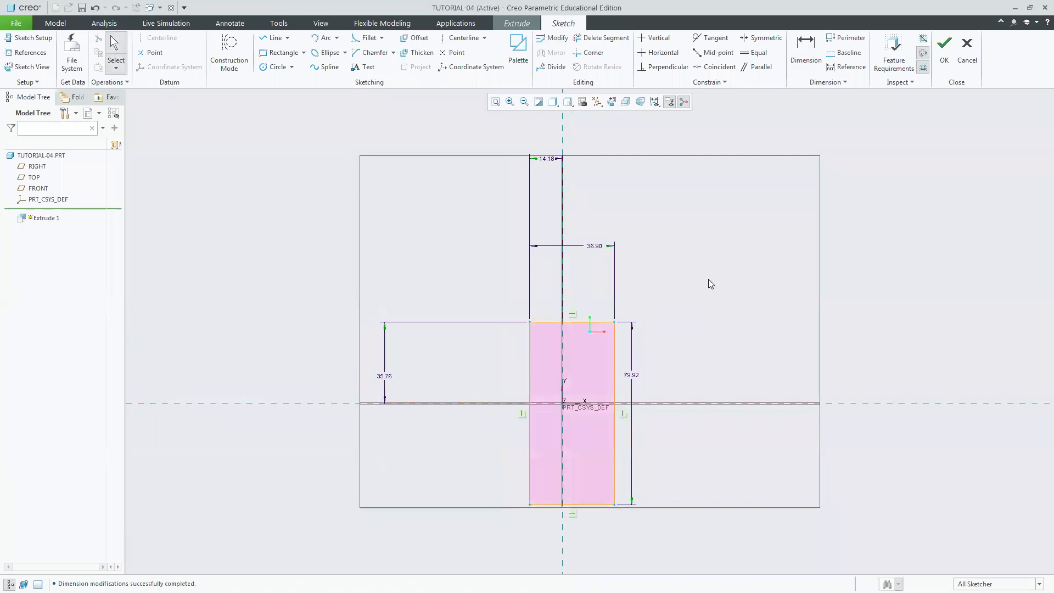
pyautogui.doubleClick(597, 246)
pyautogui.write('20')
pyautogui.press('Return')
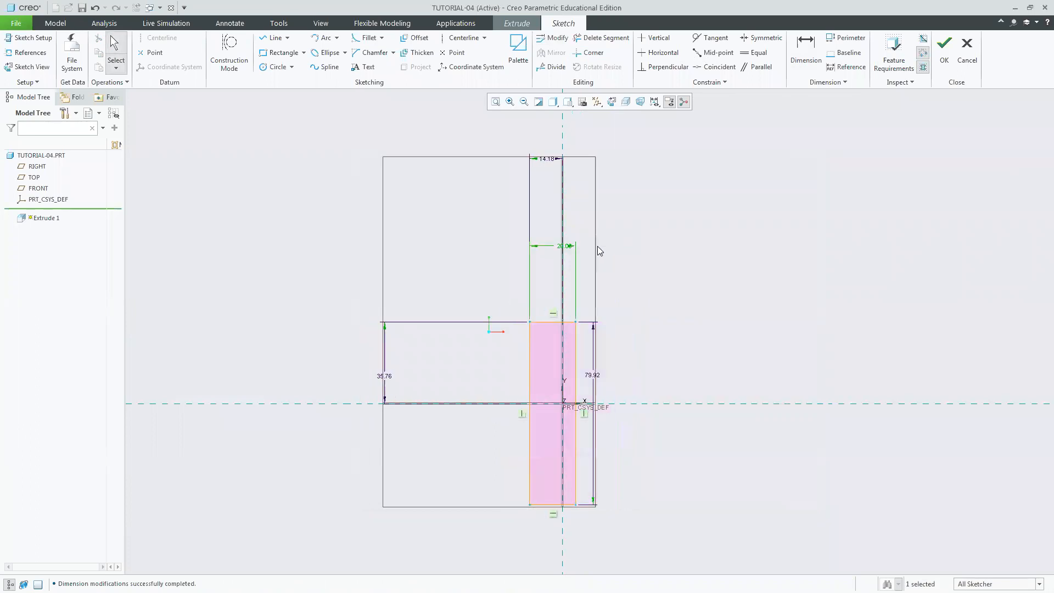
# Step: Set the left edge's distance from the vertical reference to 8.9 mm and place this dimension closer to the rectangle
pyautogui.doubleClick(546, 158)
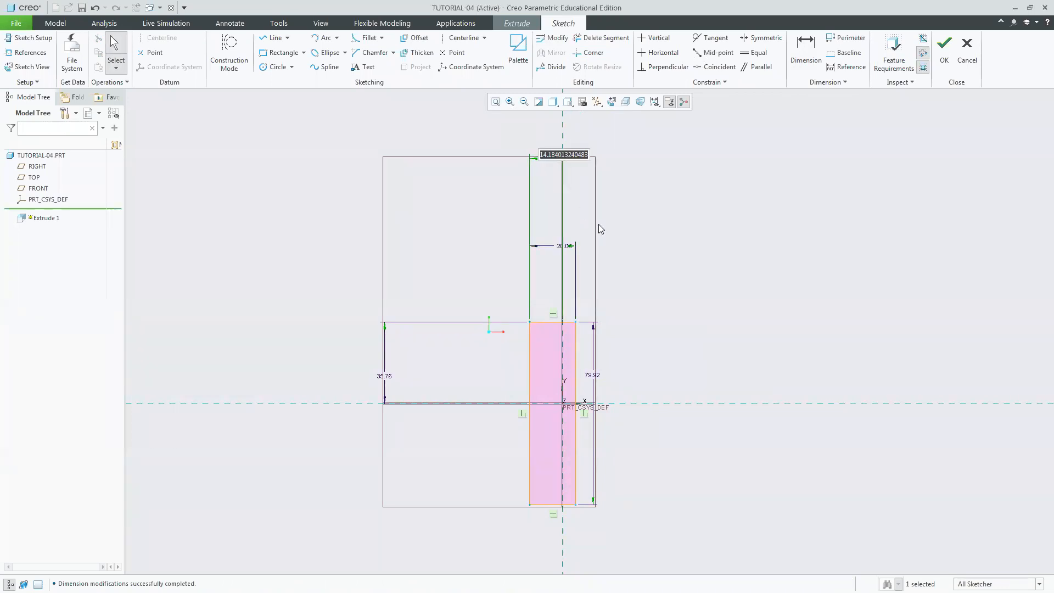
pyautogui.write('8.9')
pyautogui.press('Return')
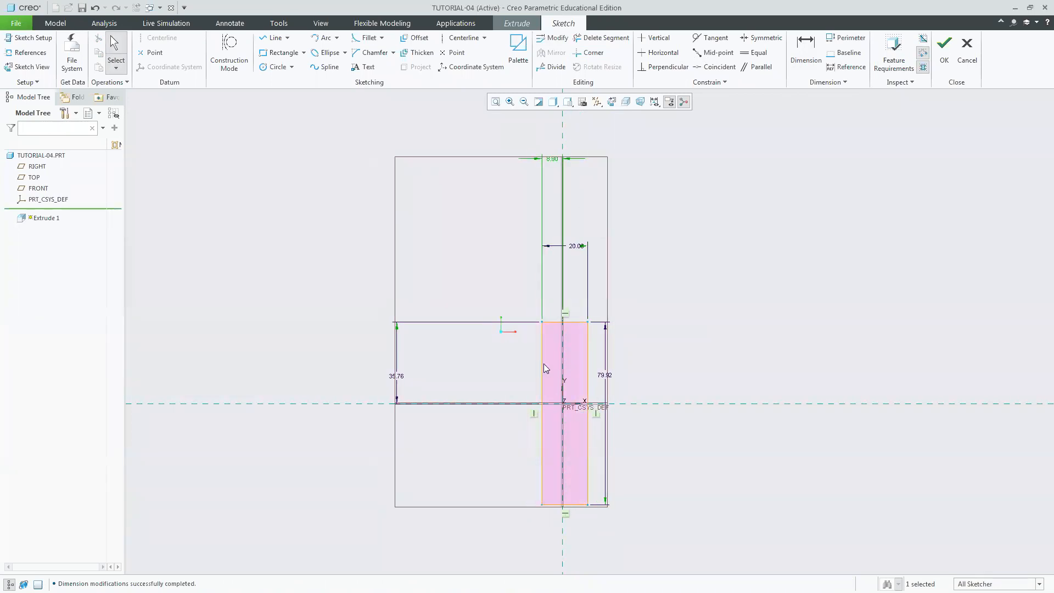
pyautogui.moveTo(553, 165); pyautogui.dragTo(526, 295)
# Step: Move the top edge's offset dimension closer to the rectangle and set its distance from the horizontal reference to 16.4 mm
pyautogui.moveTo(392, 377); pyautogui.dragTo(504, 377)
pyautogui.doubleClick(506, 375)
pyautogui.write('1')
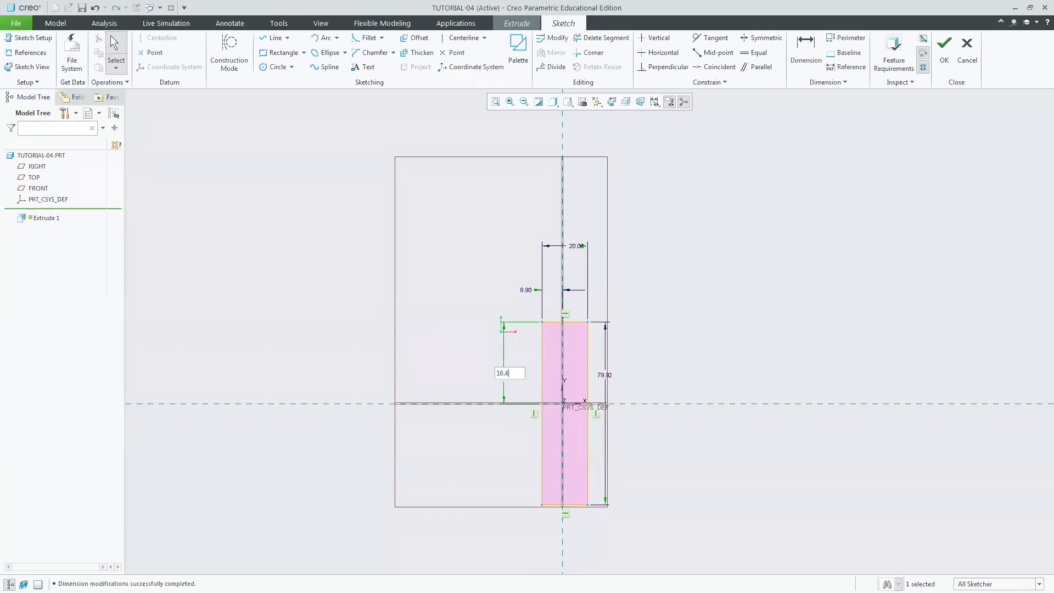
pyautogui.write('6.4')
pyautogui.press('Return')
pyautogui.click(496, 102)
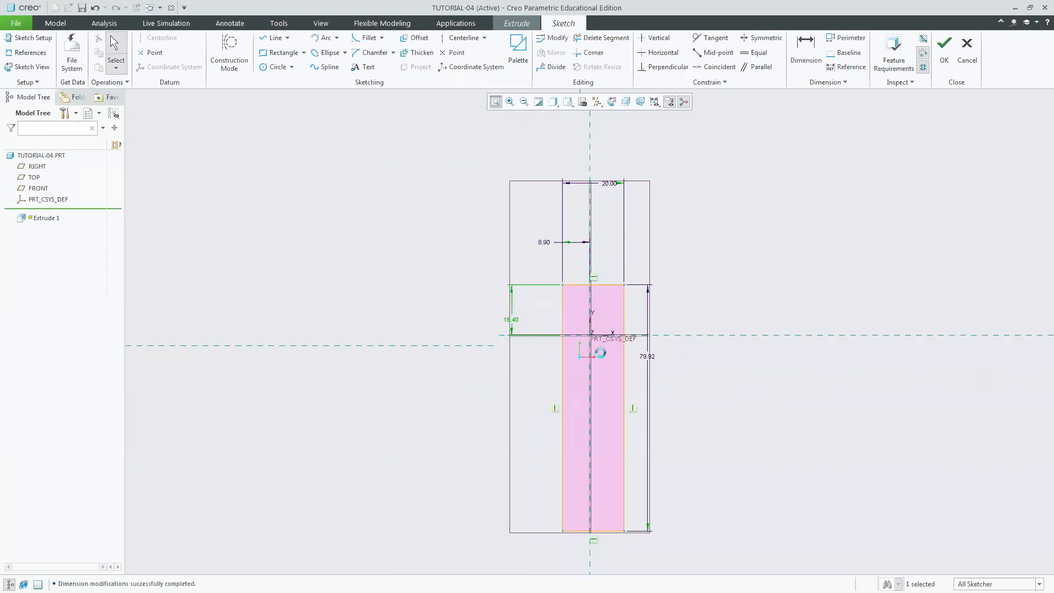
# Step: Place the height dimension outside the rectangle and restore the rectangle's height to 80 mm
pyautogui.moveTo(670, 343); pyautogui.dragTo(680, 353)
pyautogui.doubleClick(680, 346)
pyautogui.write('80')
pyautogui.press('Return')
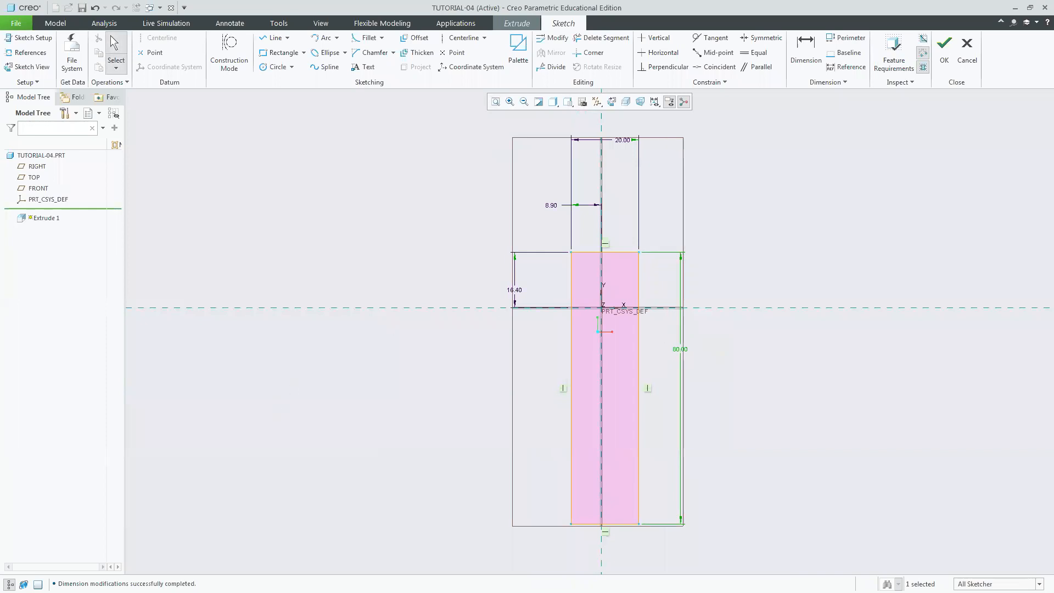
# Step: Check the base feature's x and y dimensions in the Word assignment and return to the Creo sketch
pyautogui.hotkey('alt', 'Tab')
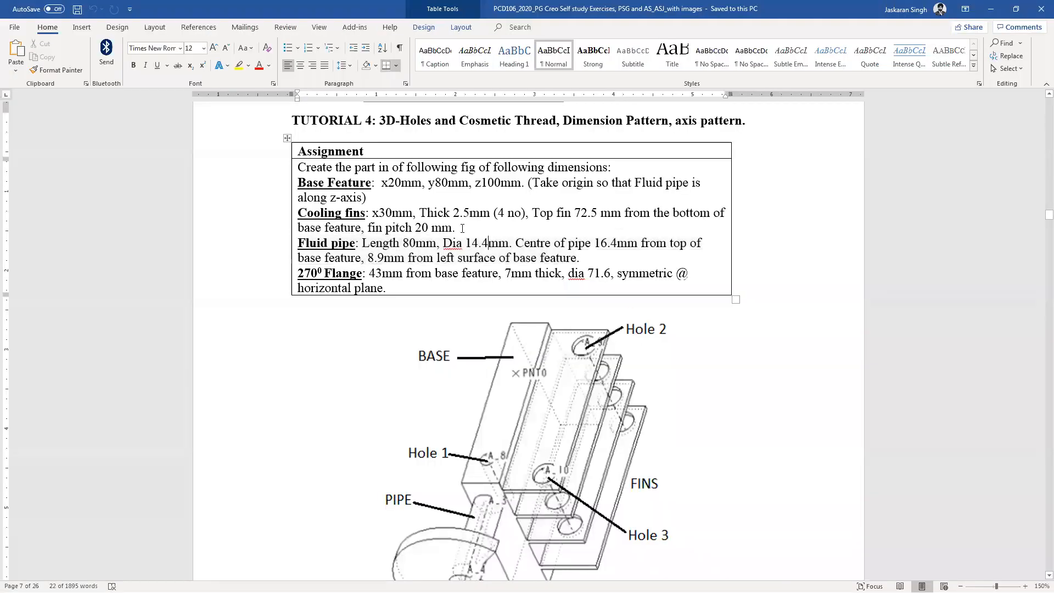
pyautogui.moveTo(380, 182); pyautogui.dragTo(468, 183)
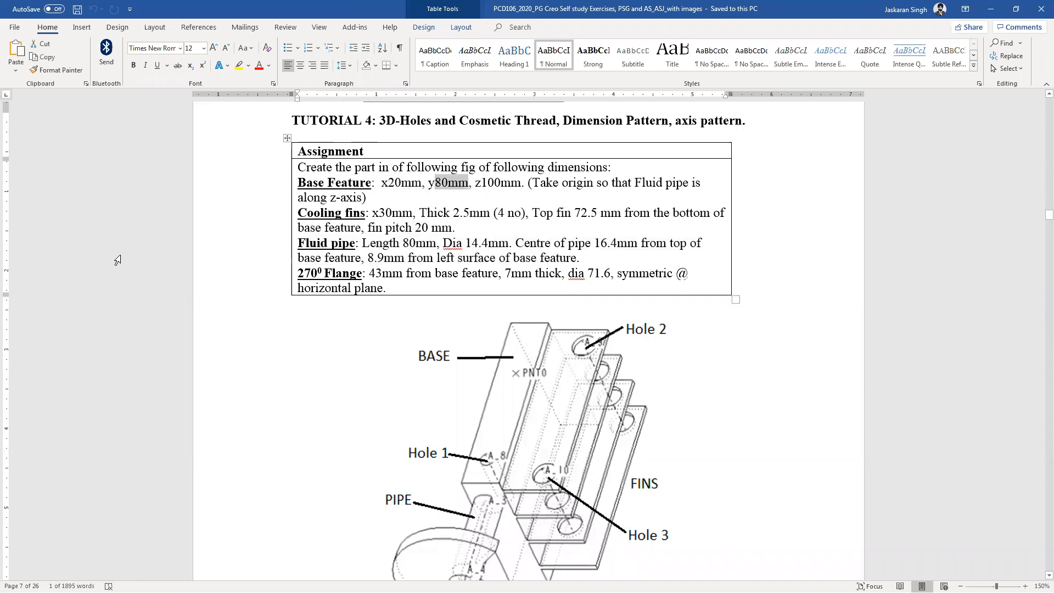
pyautogui.hotkey('alt', 'Tab')
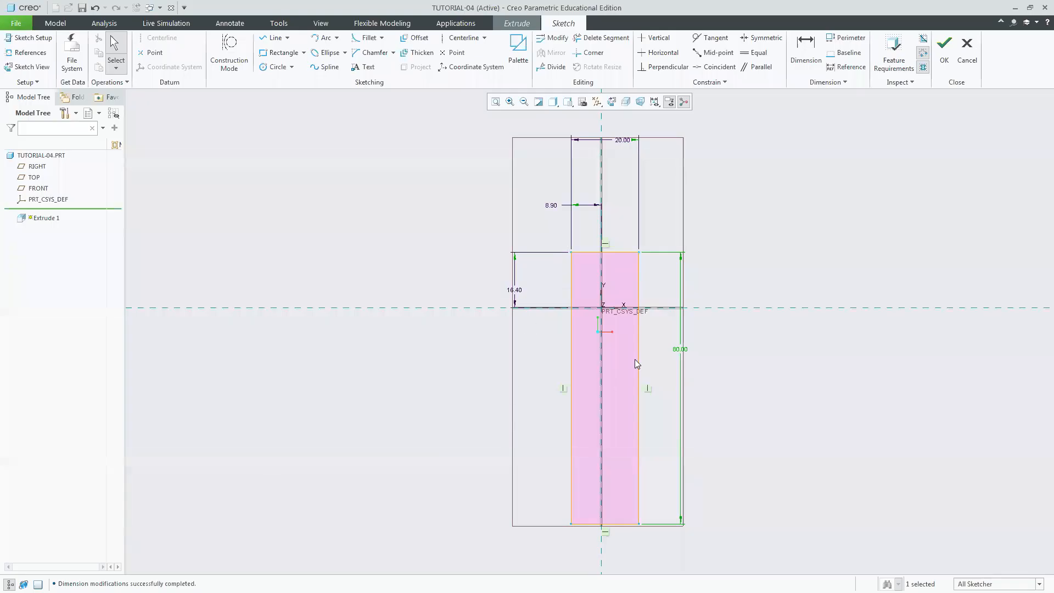
# Step: Reposition the rectangle's height dimension farther outward and its width dimension closer to the top edge
pyautogui.moveTo(686, 355); pyautogui.dragTo(710, 360)
pyautogui.moveTo(626, 144); pyautogui.dragTo(622, 209)
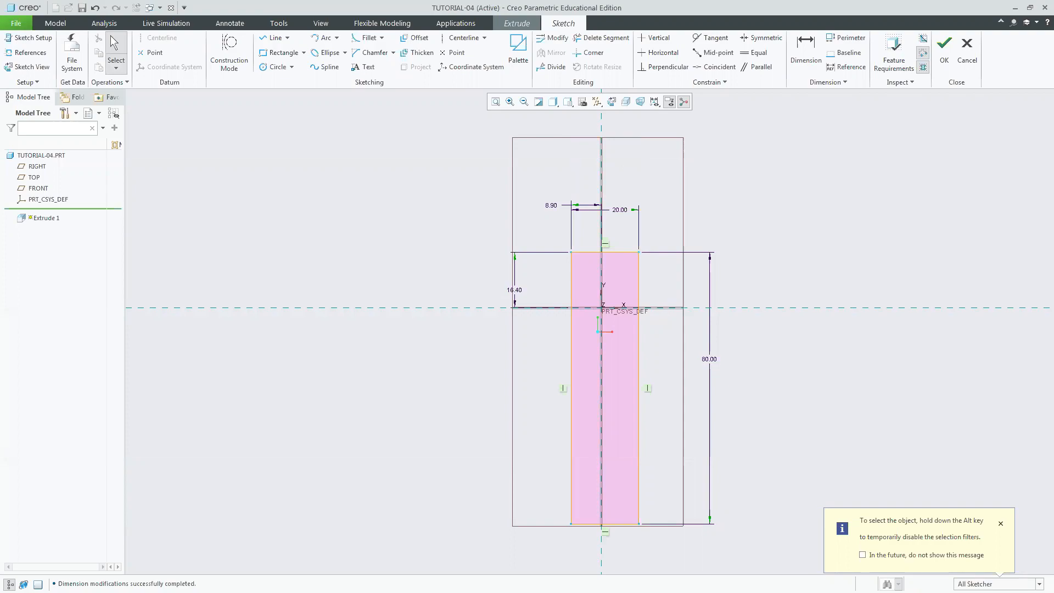
# Step: Check the part figure and the fluid pipe's diameter and centre distance from the base top in the Word assignment, and return to Creo
pyautogui.hotkey('alt', 'Tab')
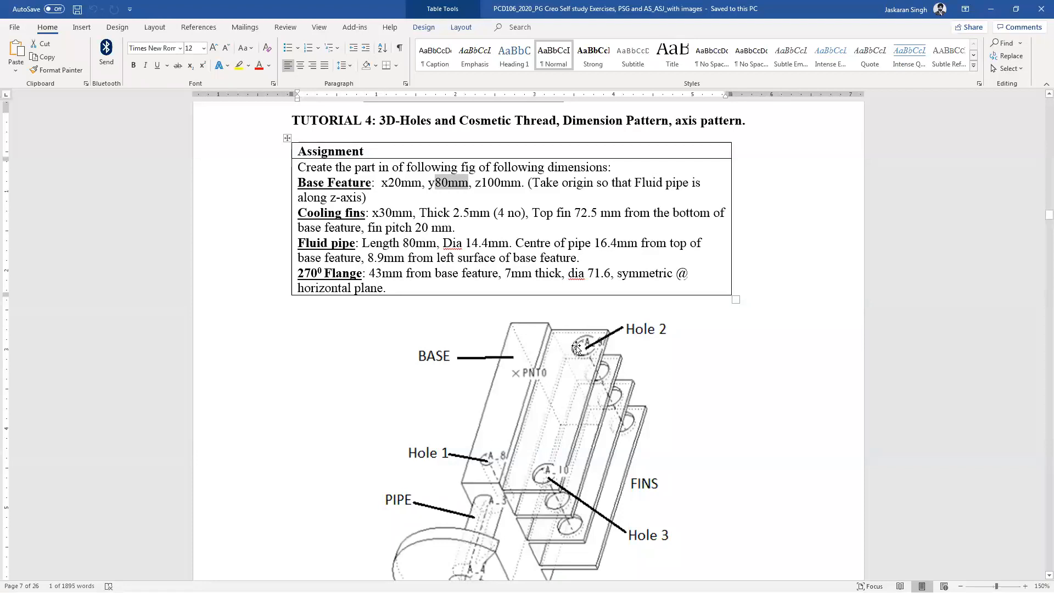
pyautogui.scroll(-3, 574, 307)
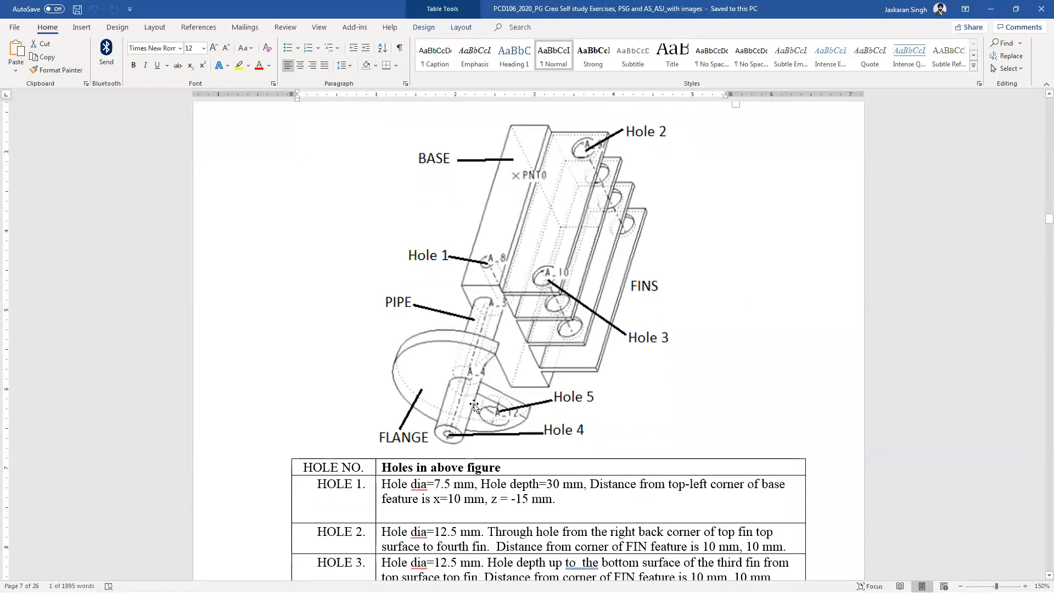
pyautogui.scroll(1, 466, 391)
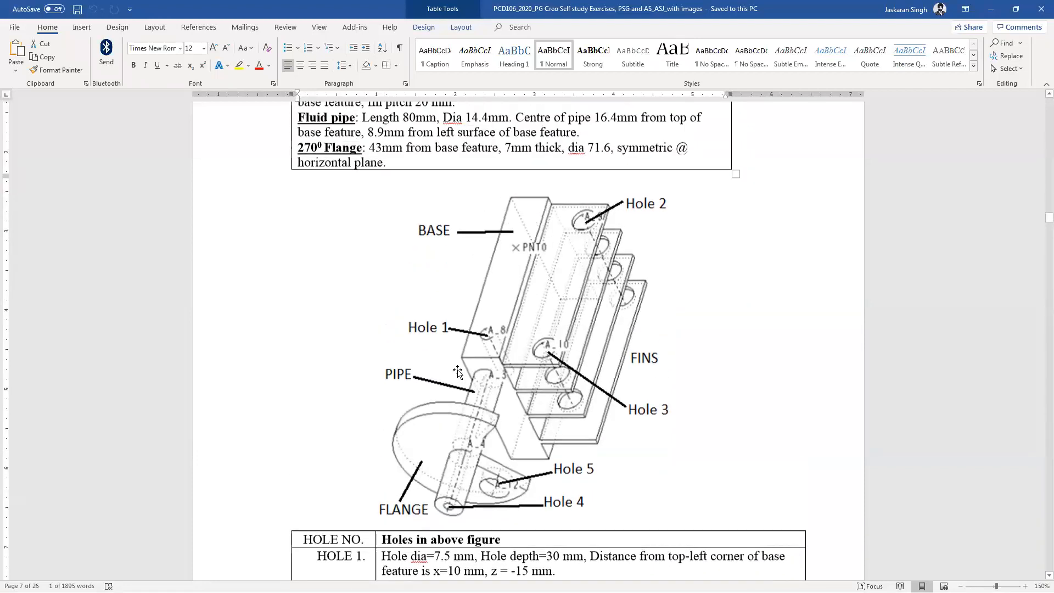
pyautogui.scroll(1, 458, 371)
pyautogui.moveTo(394, 205); pyautogui.dragTo(475, 207)
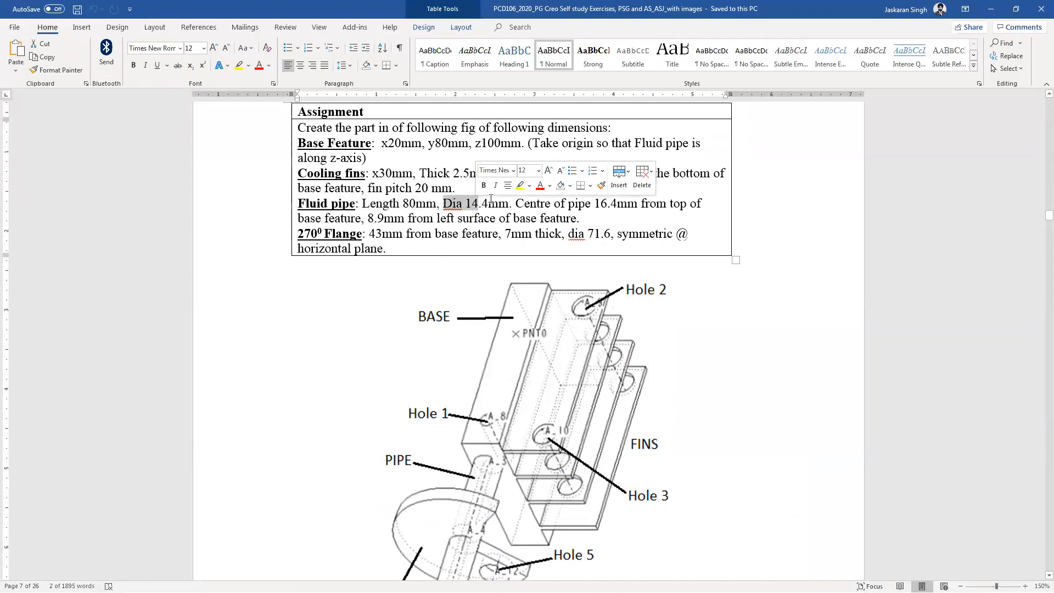
pyautogui.click(556, 204)
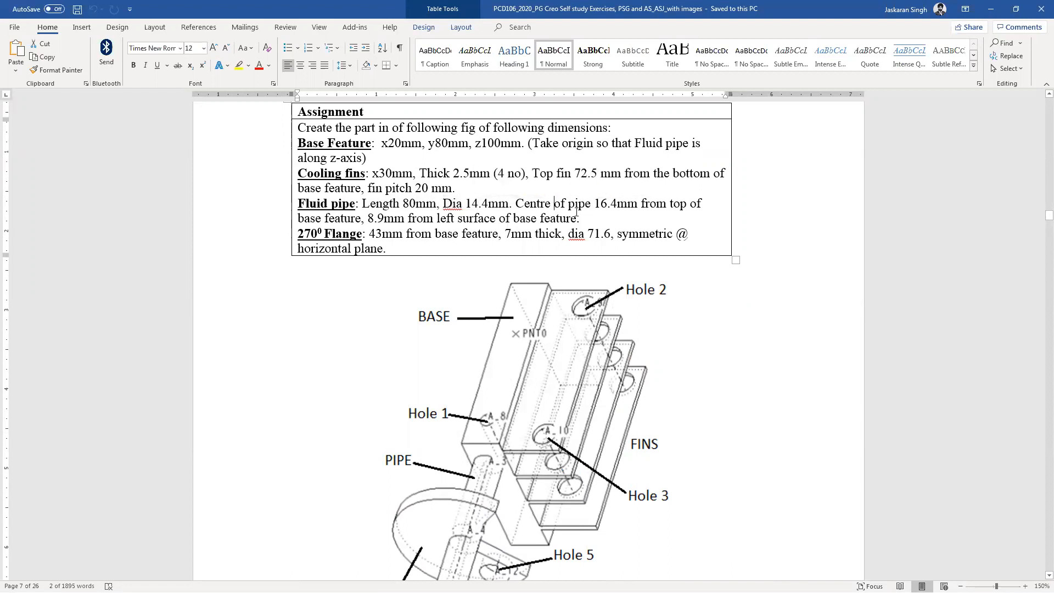
pyautogui.moveTo(594, 204); pyautogui.dragTo(627, 204)
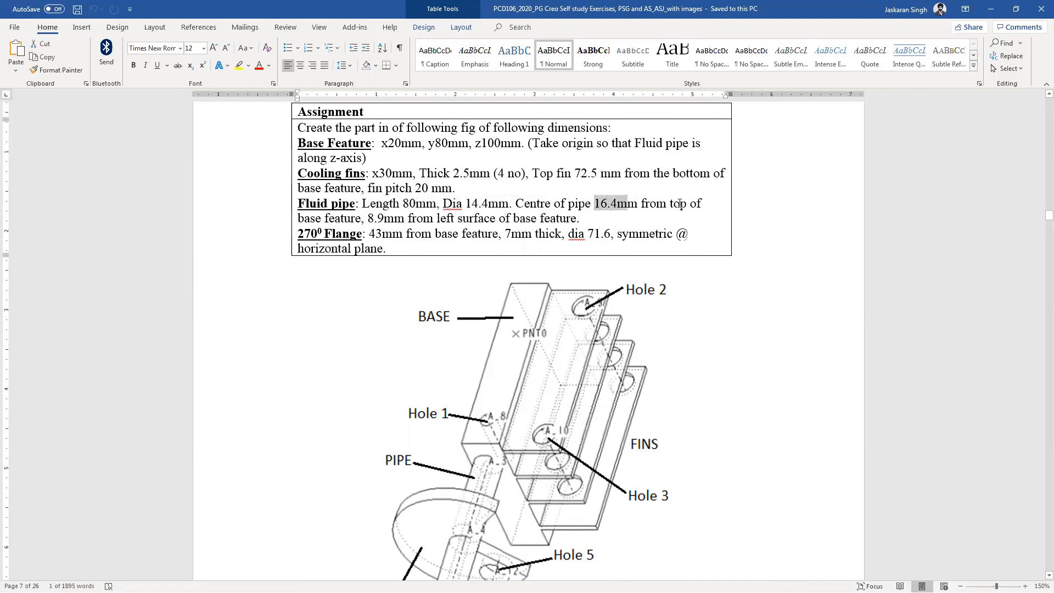
pyautogui.hotkey('alt', 'Tab')
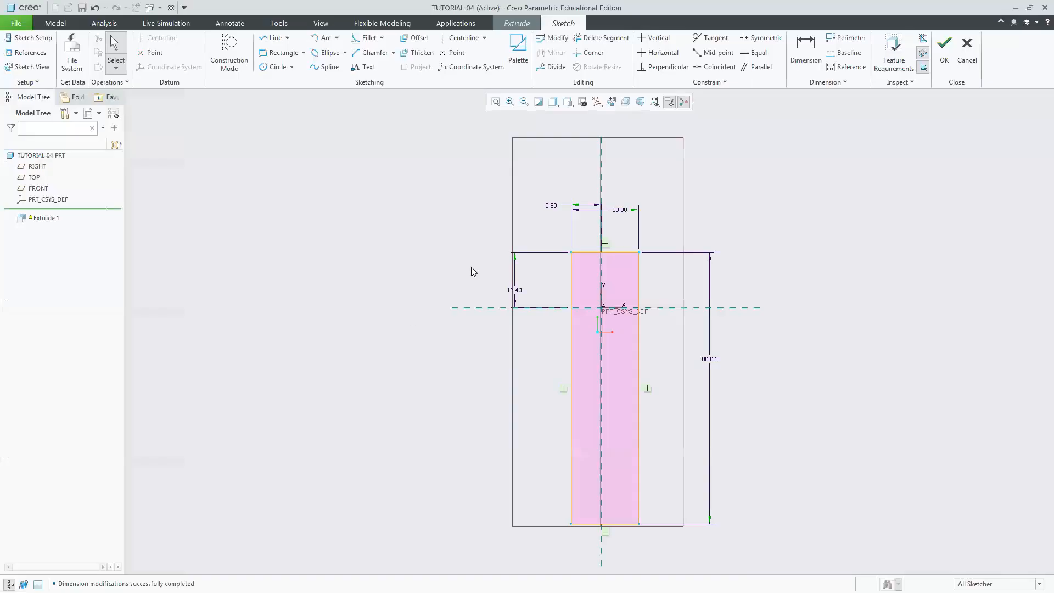
# Step: Place the 16.4 mm and 8.9 mm offset dimensions closer to the rectangle, checking the pipe's left-surface distance in the Word assignment in between
pyautogui.moveTo(513, 290); pyautogui.dragTo(539, 289)
pyautogui.hotkey('alt', 'Tab')
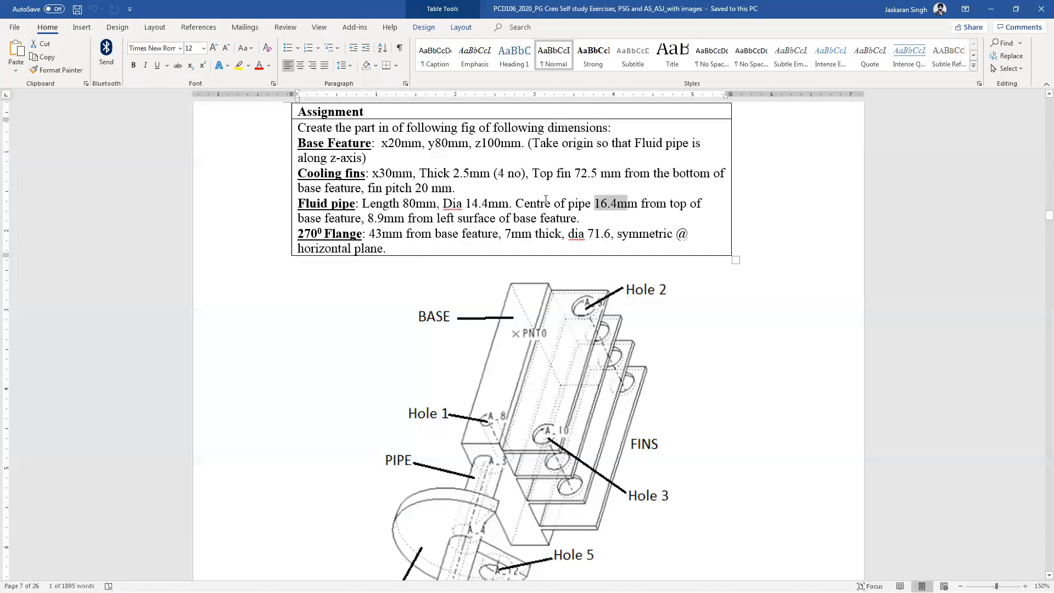
pyautogui.moveTo(368, 218); pyautogui.dragTo(577, 218)
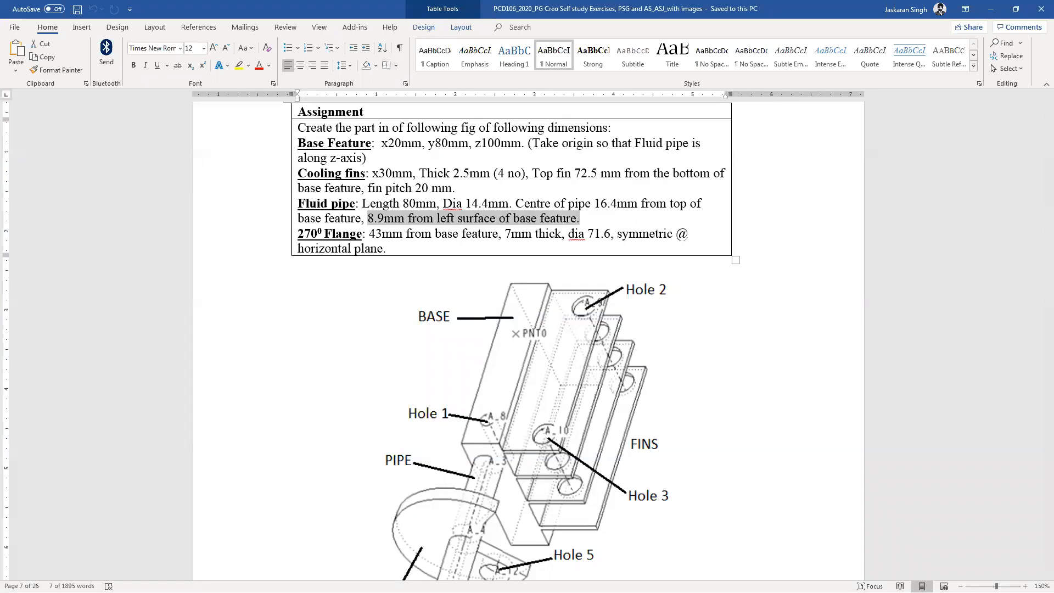
pyautogui.hotkey('alt', 'Tab')
pyautogui.moveTo(552, 207); pyautogui.dragTo(551, 236)
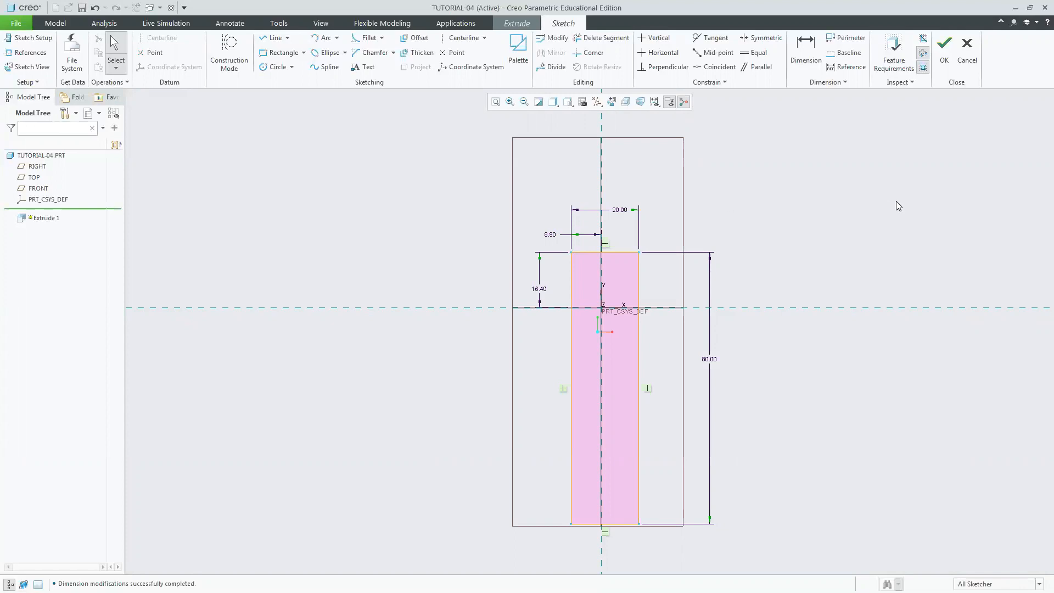
# Step: Finish the base sketch, check the z dimension in the Word assignment, and complete the extrusion with a depth of 100 mm
pyautogui.click(942, 46)
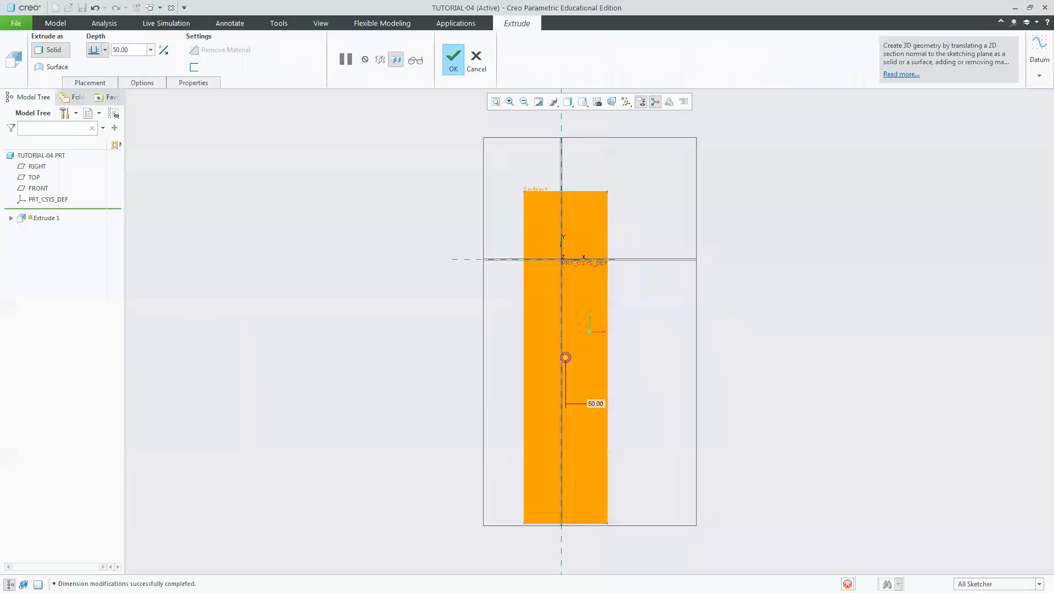
pyautogui.hotkey('alt', 'Tab')
pyautogui.doubleClick(477, 142)
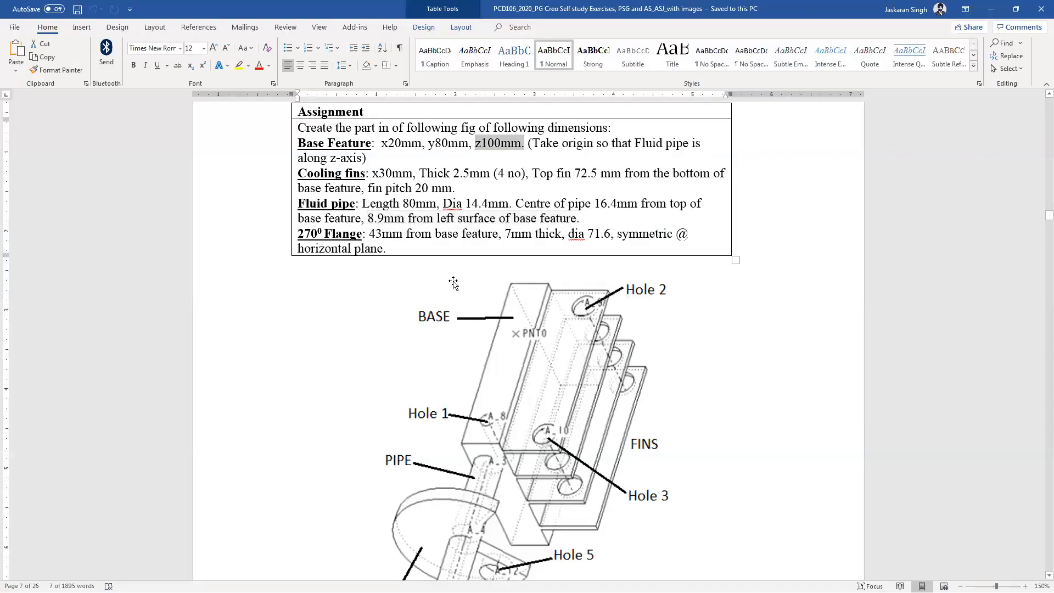
pyautogui.hotkey('alt', 'Tab')
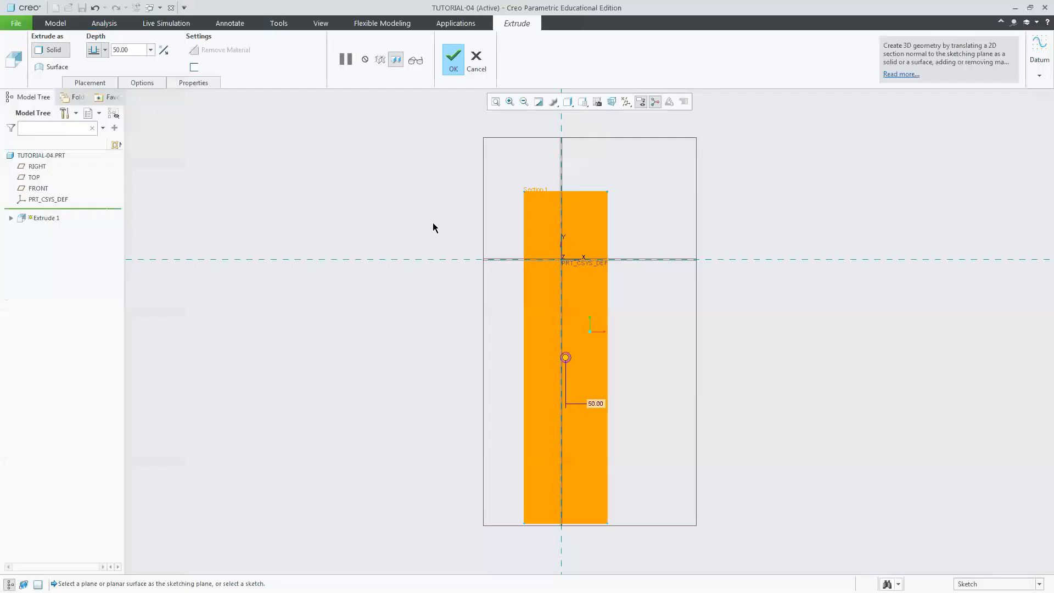
pyautogui.doubleClick(143, 52)
pyautogui.write('1')
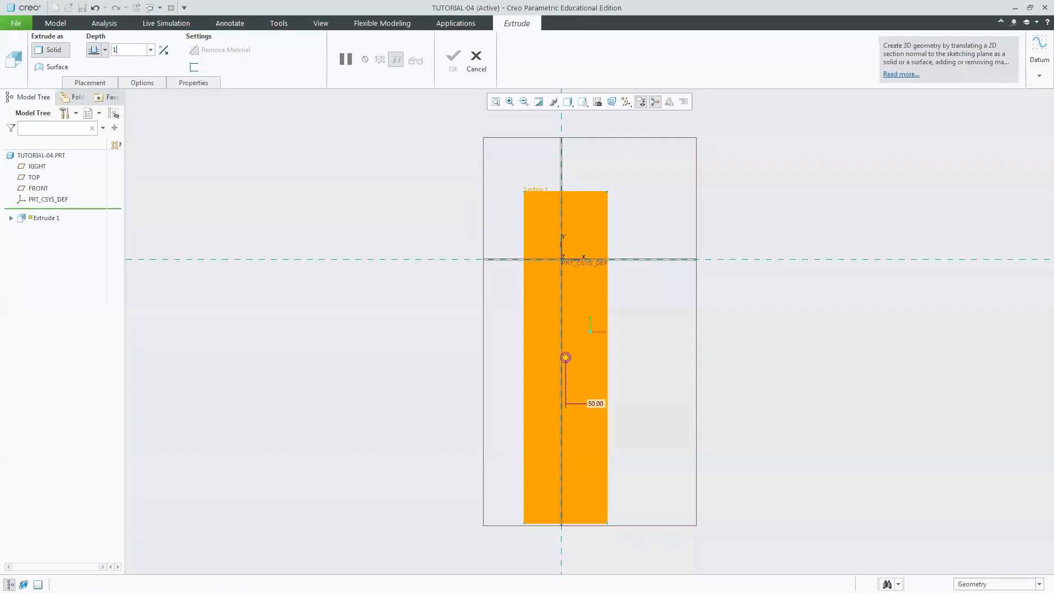
pyautogui.write('00')
pyautogui.press('Return')
pyautogui.middleClick(384, 187)
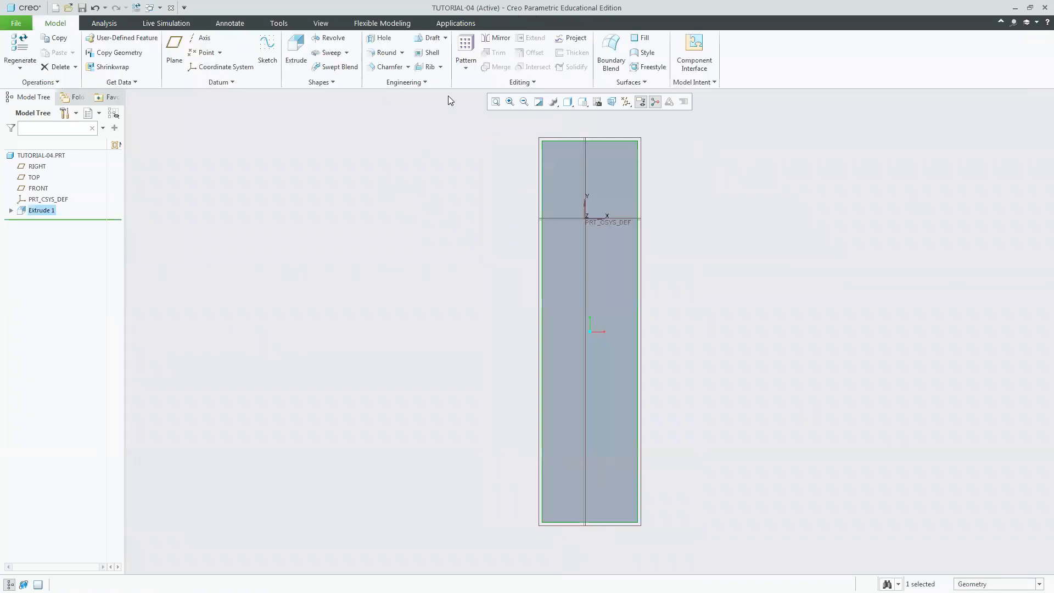
# Step: View the base in standard orientation and check the cooling fin dimensions in the Word assignment
pyautogui.click(590, 105)
pyautogui.click(594, 115)
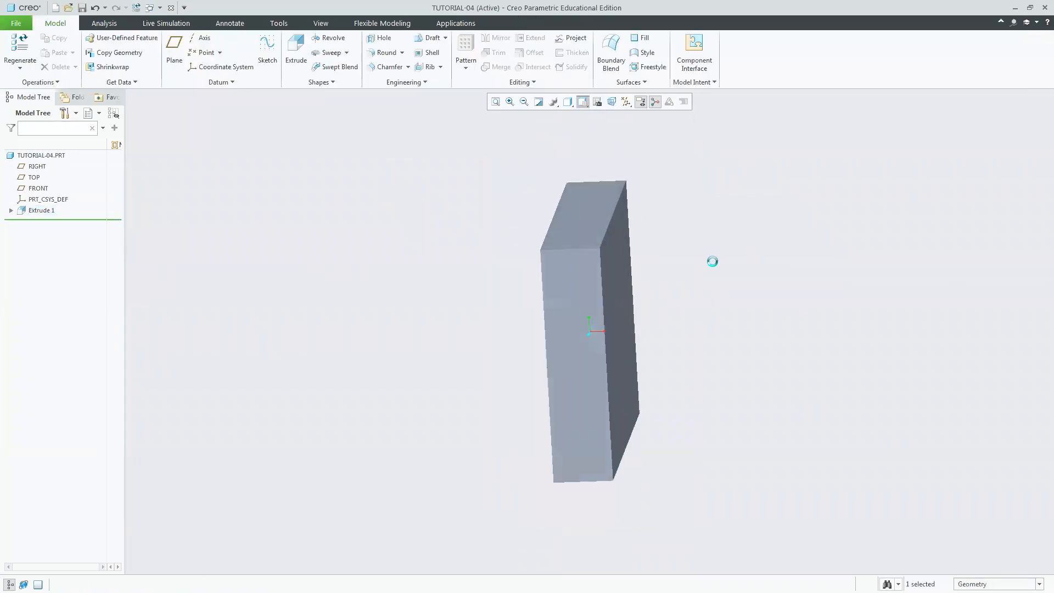
pyautogui.hotkey('alt', 'Tab')
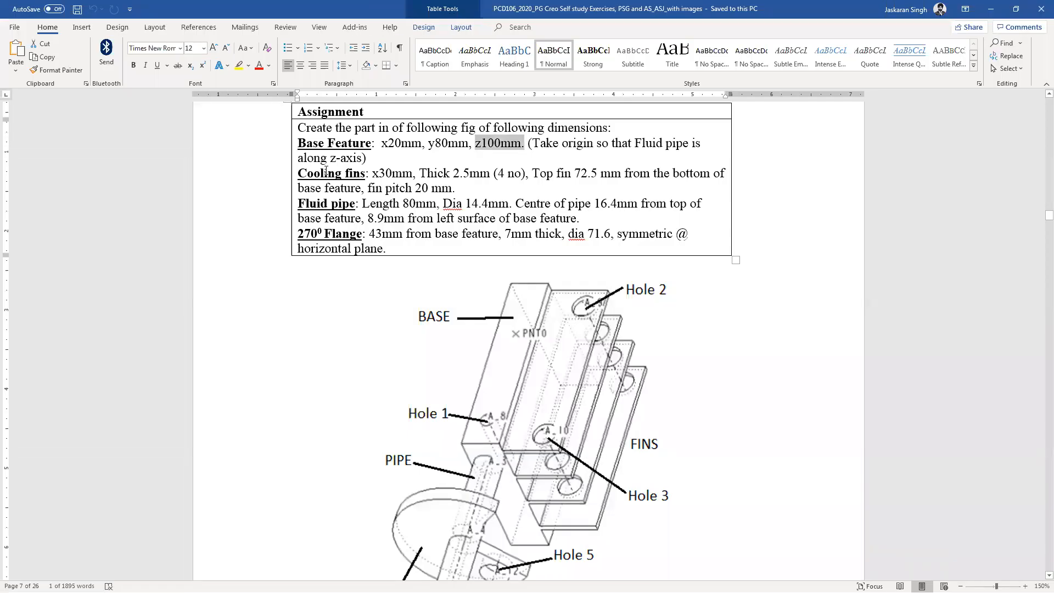
pyautogui.moveTo(385, 174); pyautogui.dragTo(711, 174)
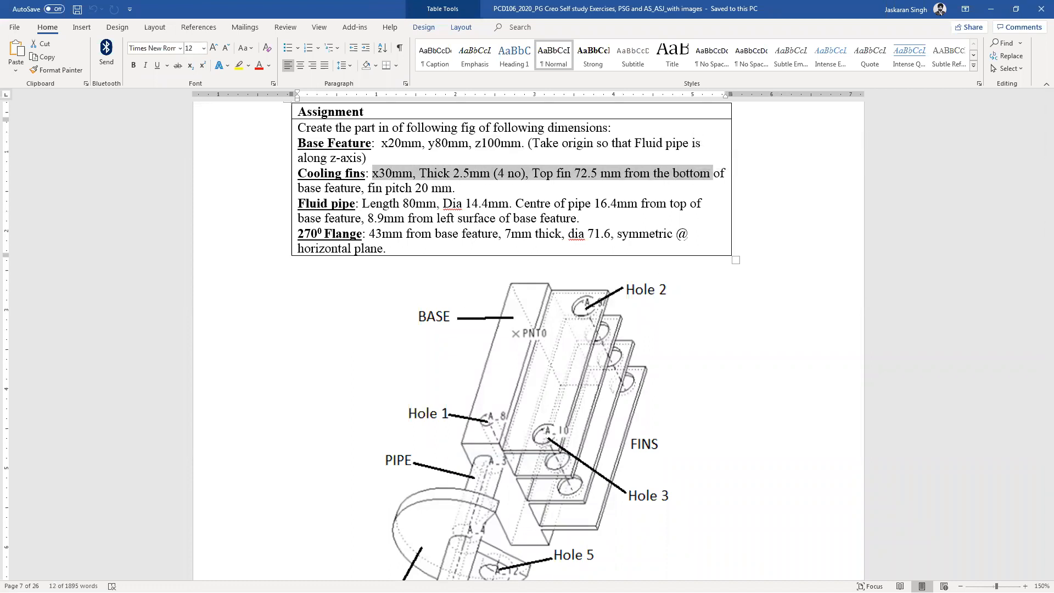
pyautogui.click(420, 174)
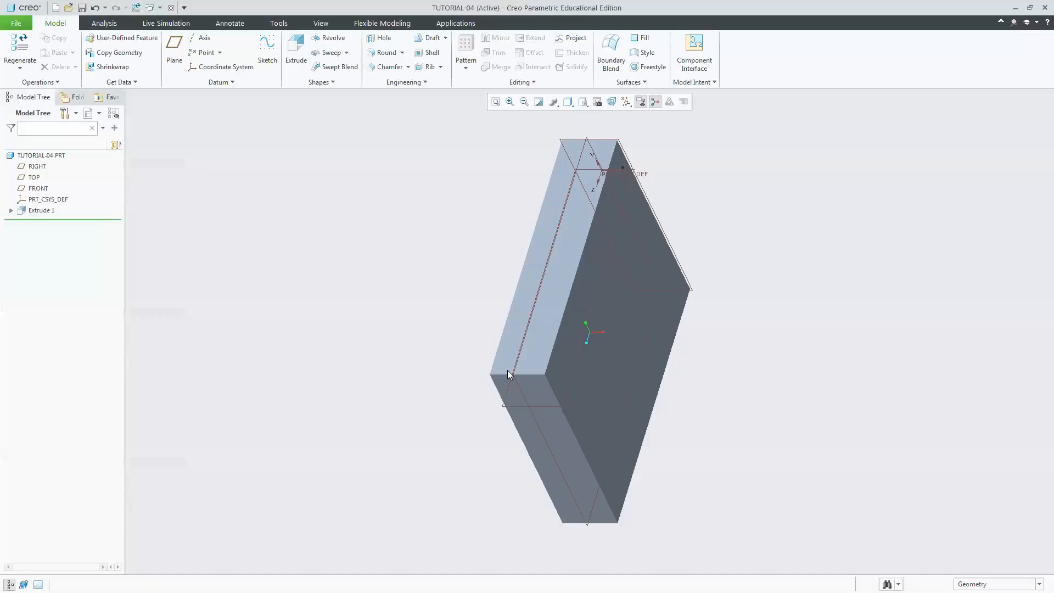
pyautogui.click(556, 439)
pyautogui.click(295, 52)
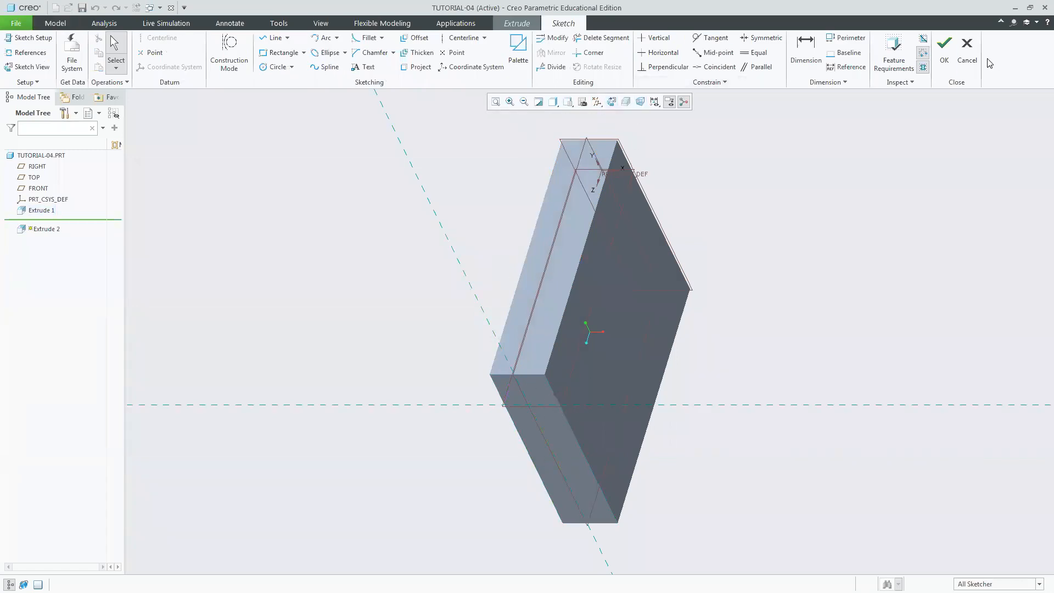
pyautogui.click(966, 55)
pyautogui.click(565, 322)
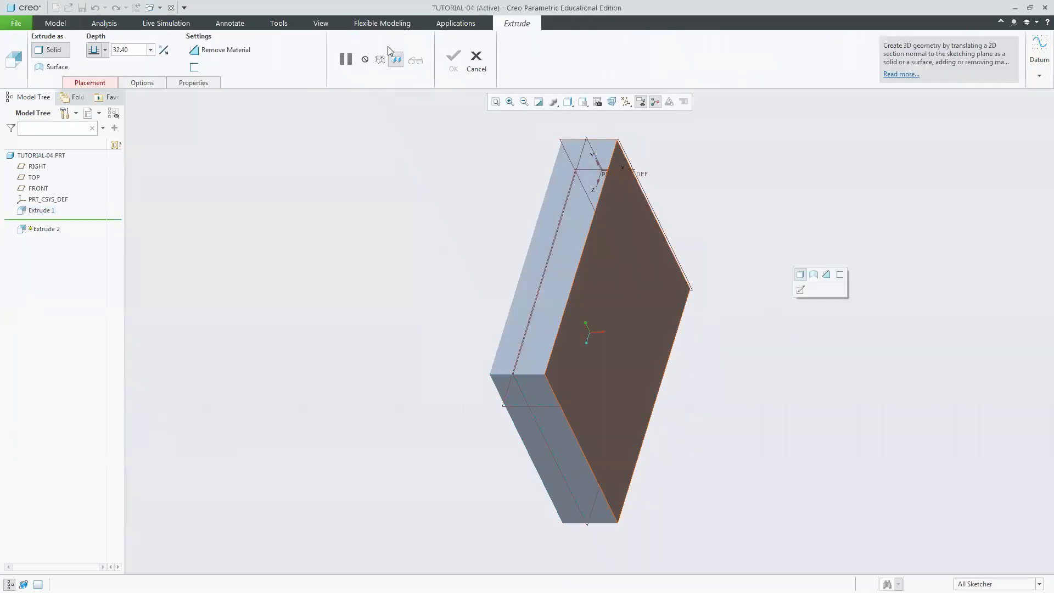
pyautogui.click(475, 55)
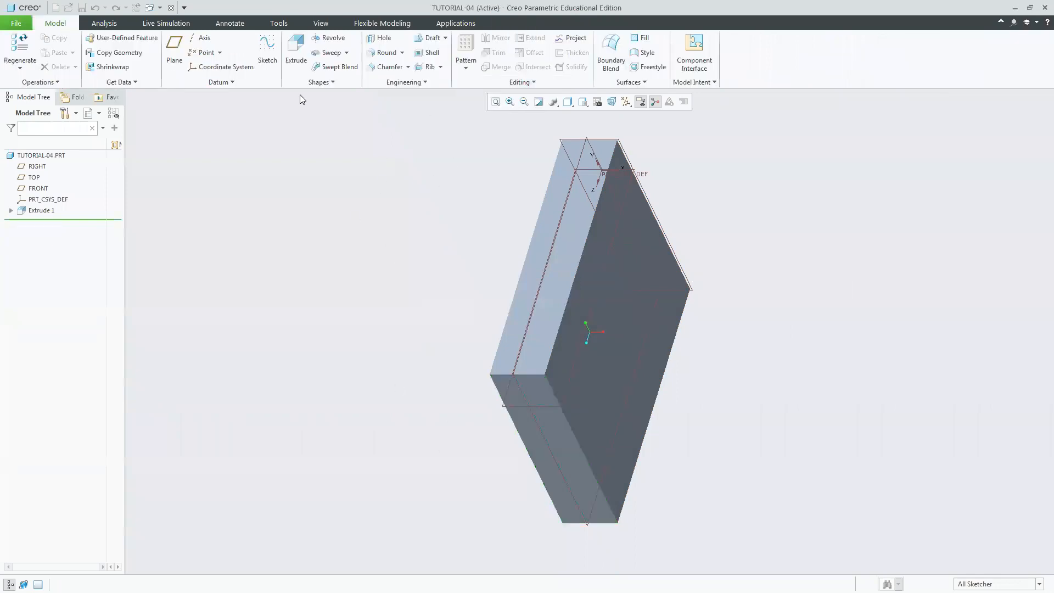
# Step: Start an extrusion on the base's narrow front face and sketch a thin rectangle about 29.4 mm long extending outward from its right edge
pyautogui.click(296, 61)
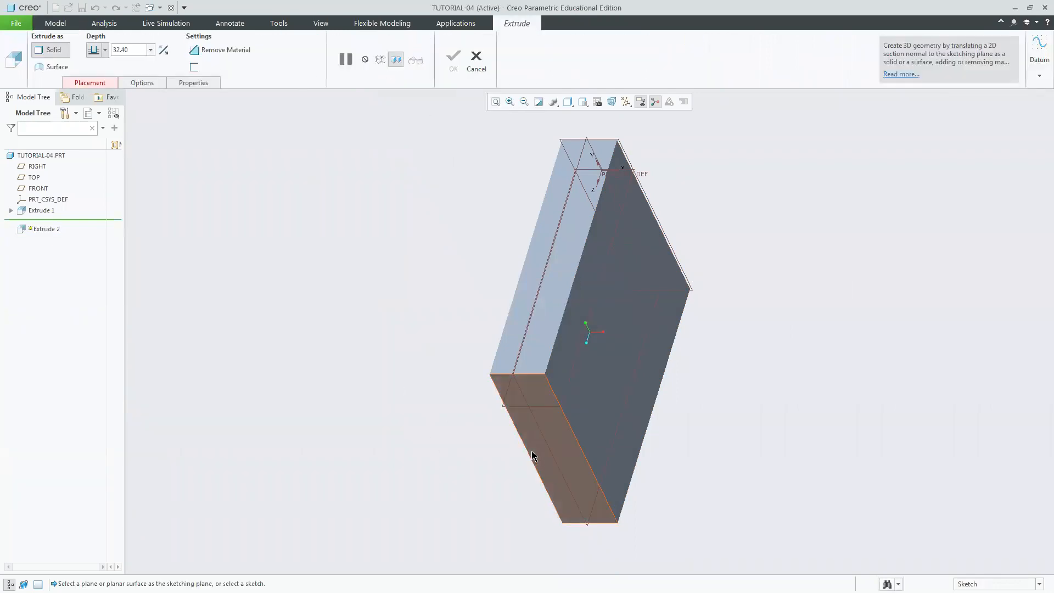
pyautogui.click(532, 452)
pyautogui.click(612, 103)
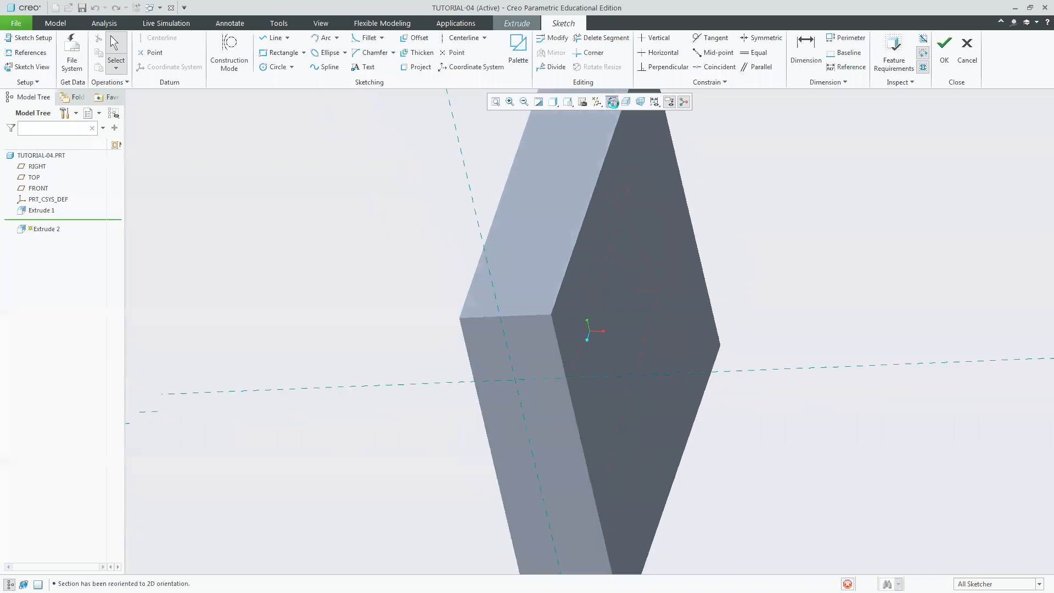
pyautogui.click(272, 55)
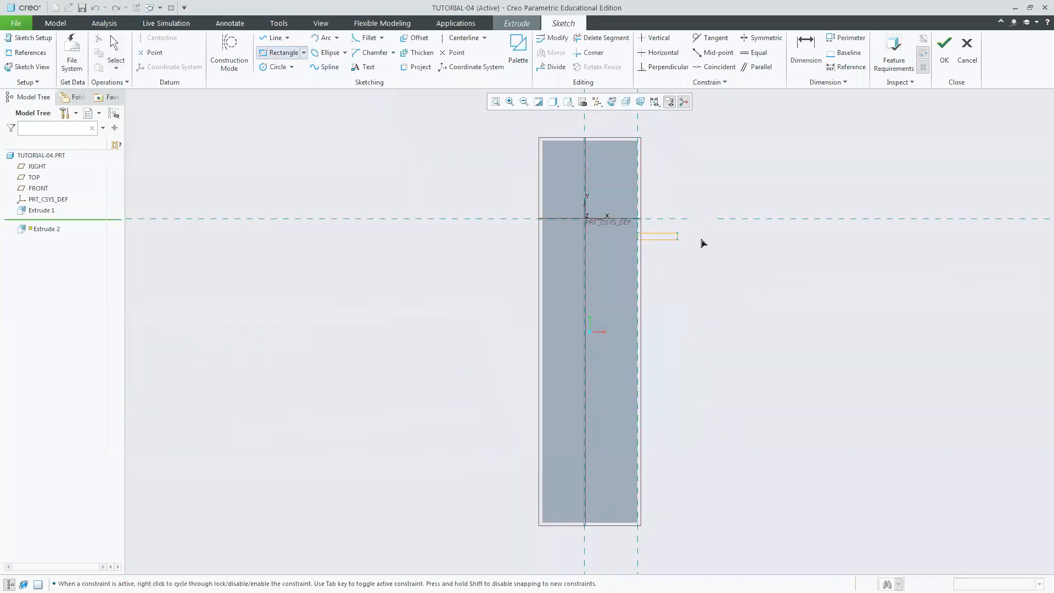
pyautogui.click(777, 243)
pyautogui.middleClick(832, 270)
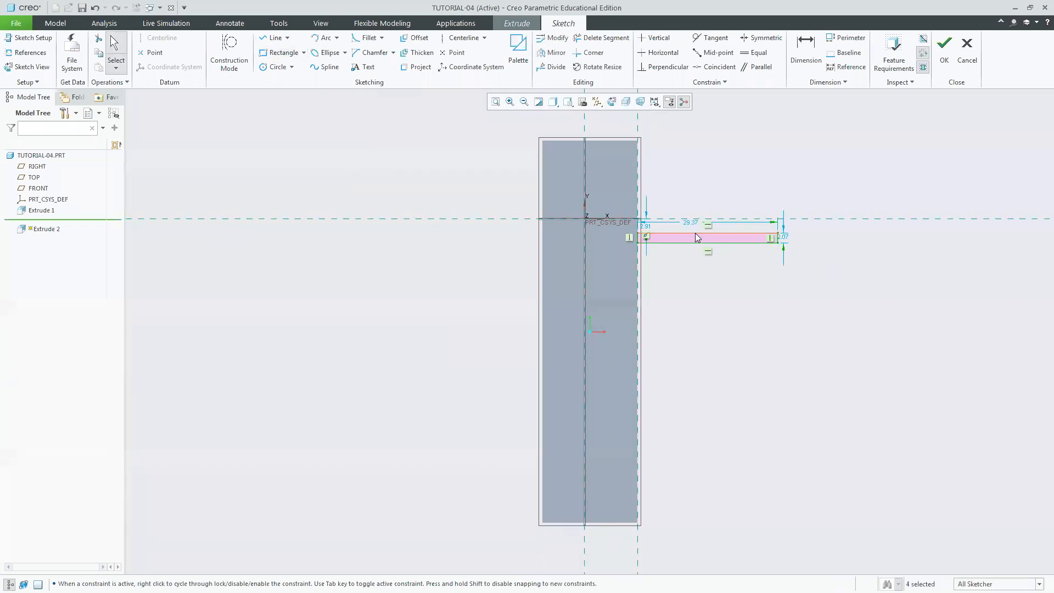
# Step: Move the fin's length dimension above the rectangle, set the length to 30 mm and the thickness to 2.5 mm
pyautogui.moveTo(692, 225); pyautogui.dragTo(694, 190)
pyautogui.doubleClick(693, 190)
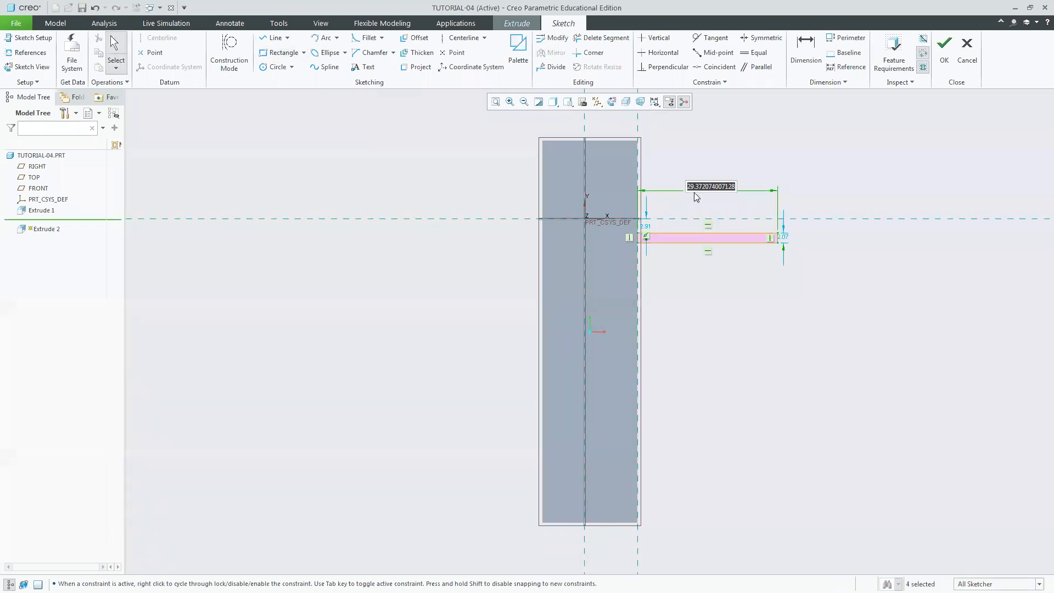
pyautogui.write('30')
pyautogui.press('Return')
pyautogui.doubleClick(787, 238)
pyautogui.write('2.5')
pyautogui.press('Return')
# Step: Dimension the fin's lower edge 72.5 mm from the base's bottom edge and finish the fin sketch
pyautogui.press('d')
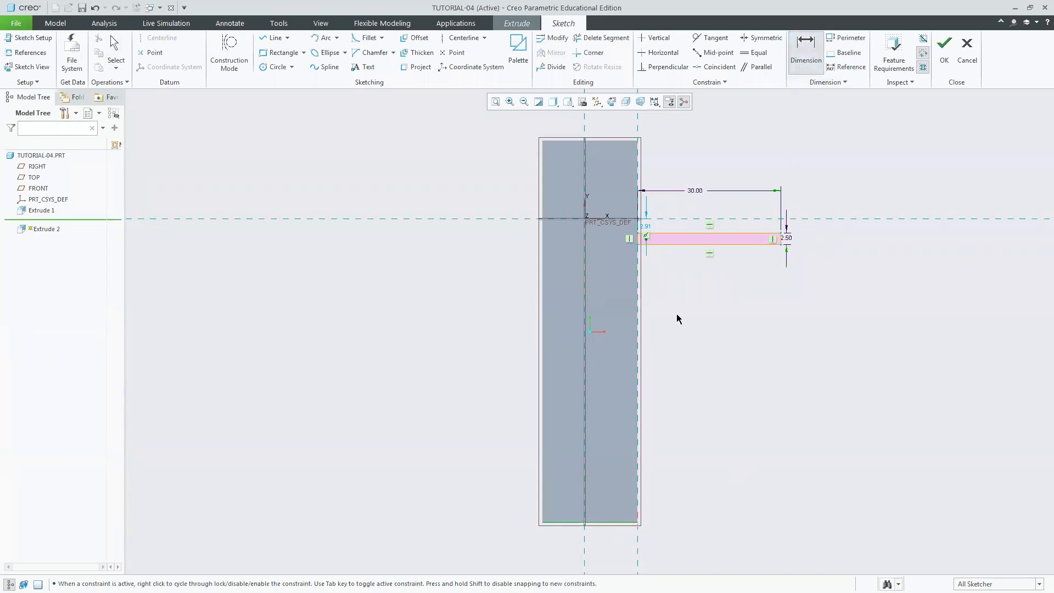
pyautogui.click(781, 245)
pyautogui.middleClick(826, 329)
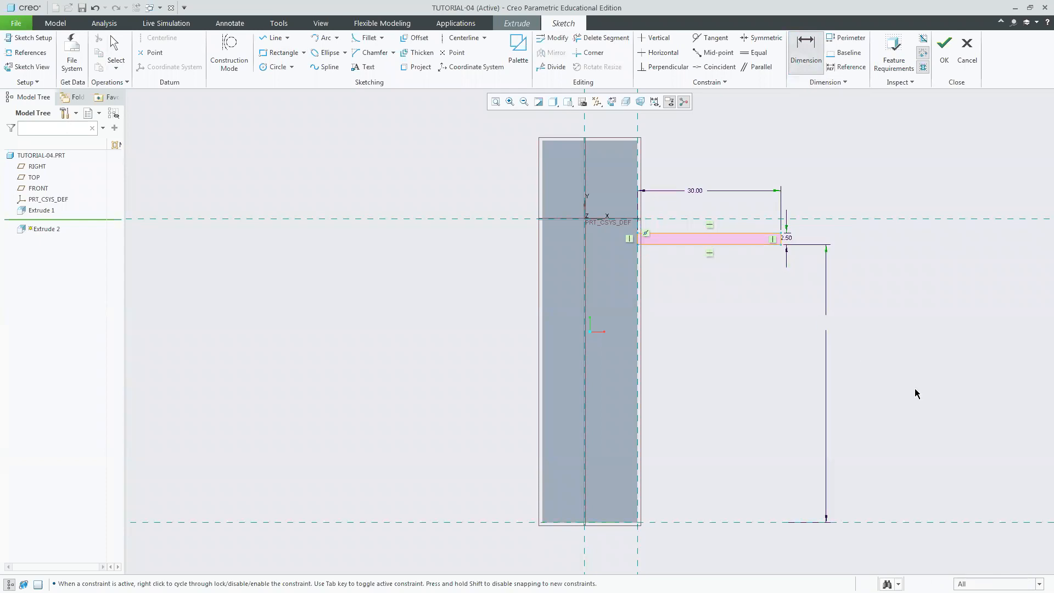
pyautogui.write('72.5')
pyautogui.press('Return')
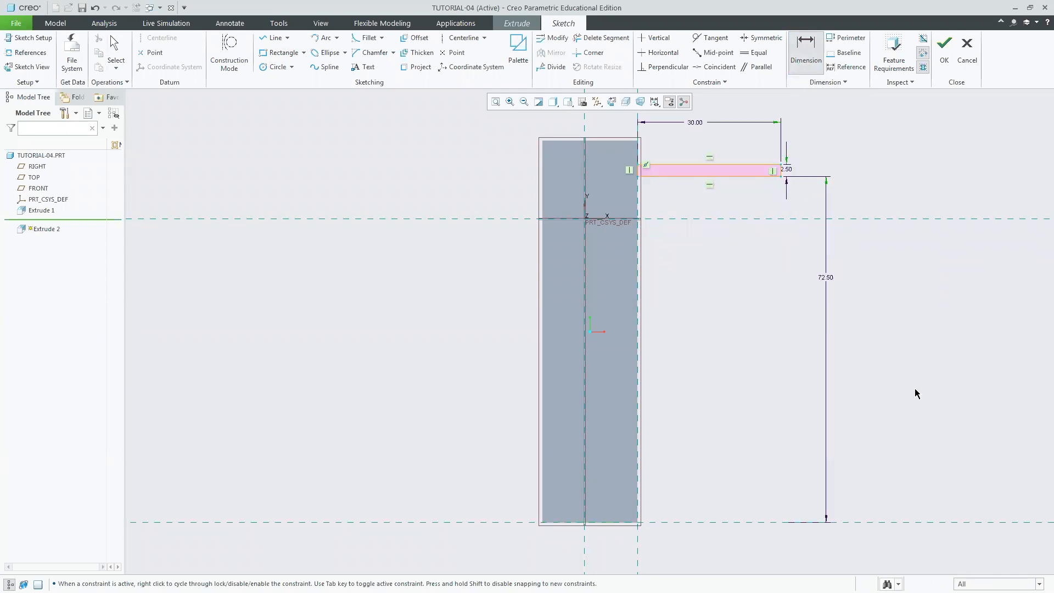
pyautogui.click(944, 55)
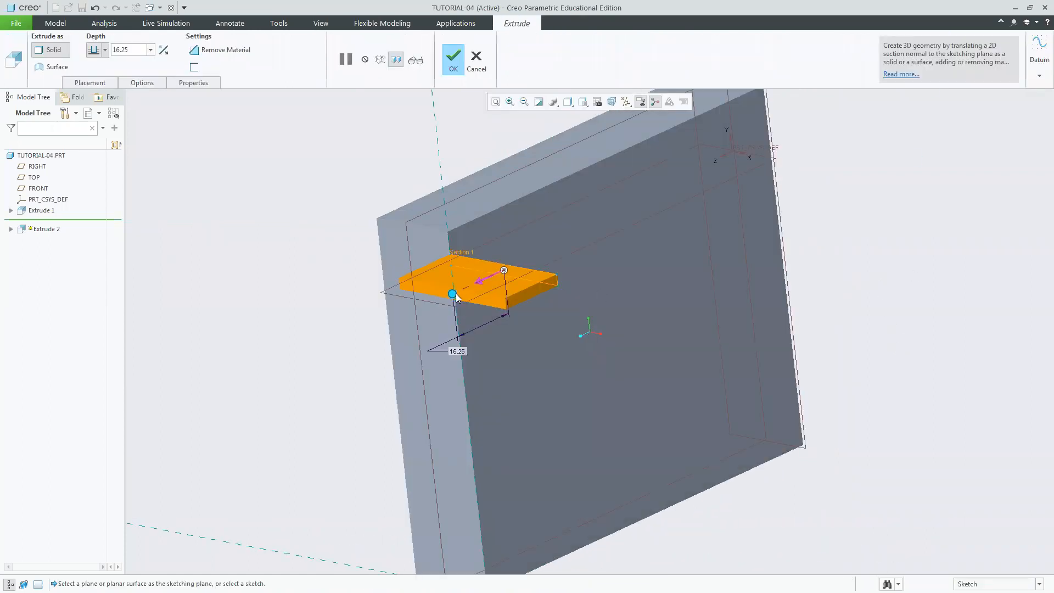
# Step: Reverse the fin extrusion towards the base, set its depth up to the base's rear face and complete the feature
pyautogui.moveTo(452, 295); pyautogui.dragTo(372, 331)
pyautogui.click(482, 281)
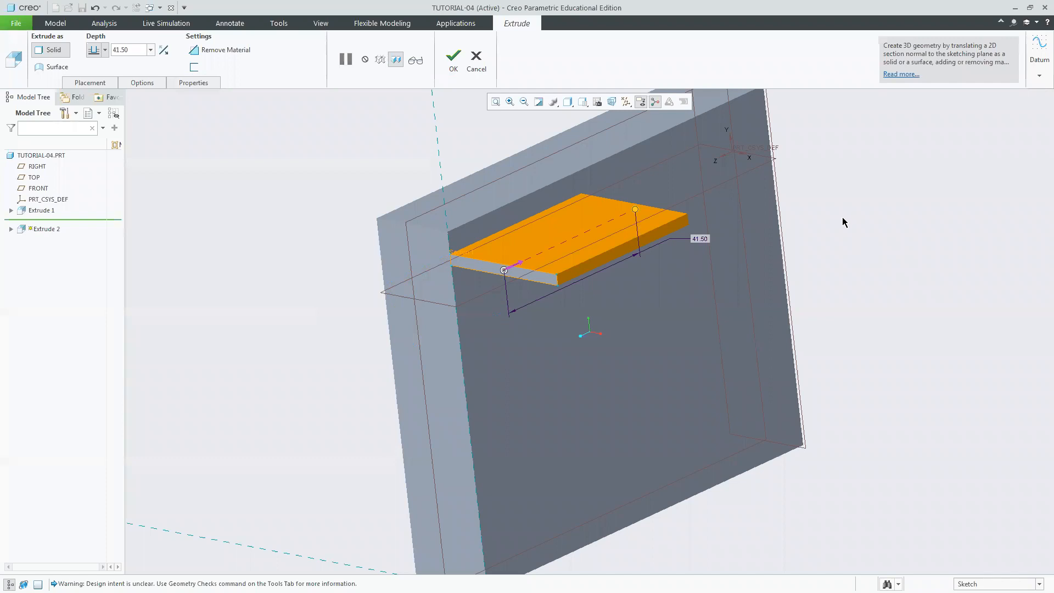
pyautogui.click(105, 50)
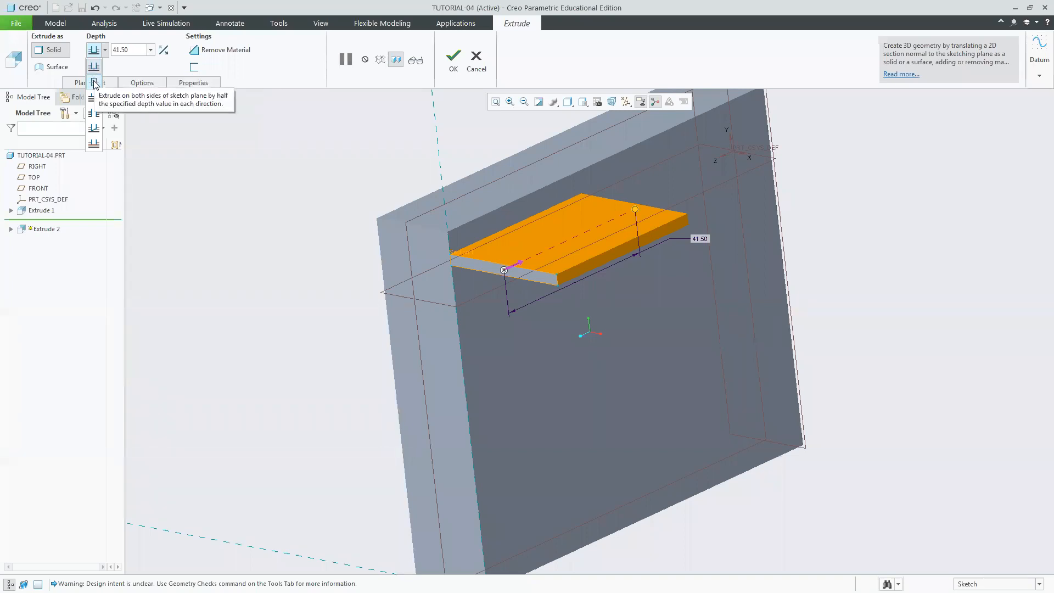
pyautogui.click(95, 143)
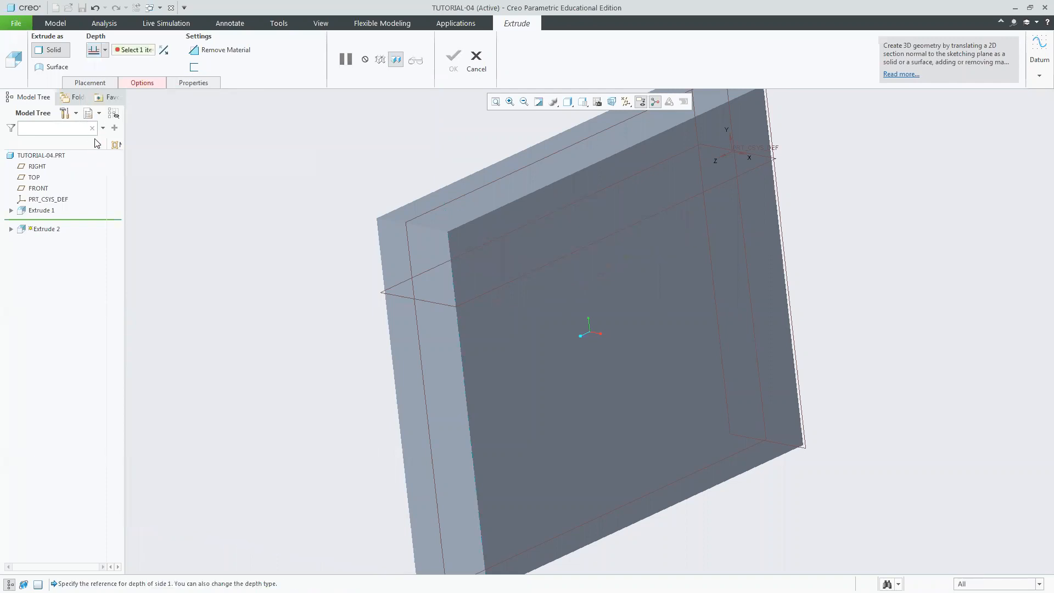
pyautogui.moveTo(73, 583); pyautogui.dragTo(278, 583)
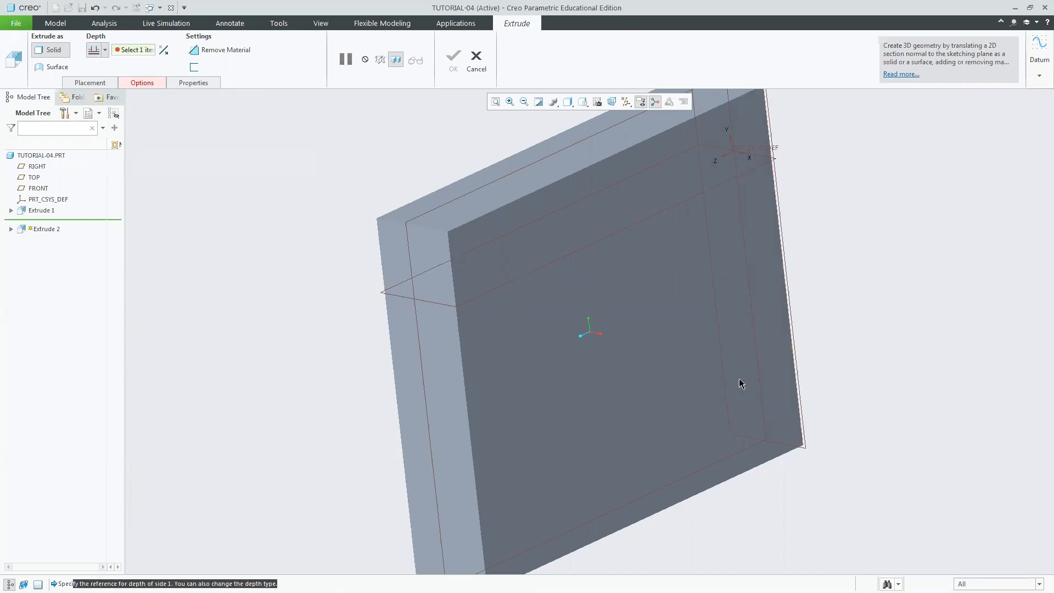
pyautogui.moveTo(910, 320); pyautogui.dragTo(816, 279, button='middle')
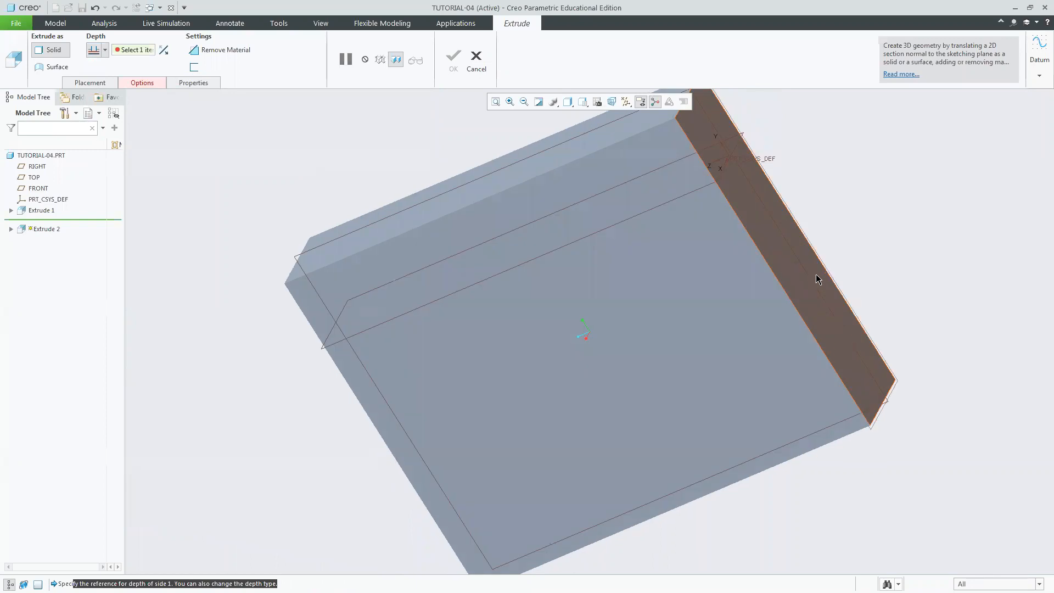
pyautogui.click(775, 264)
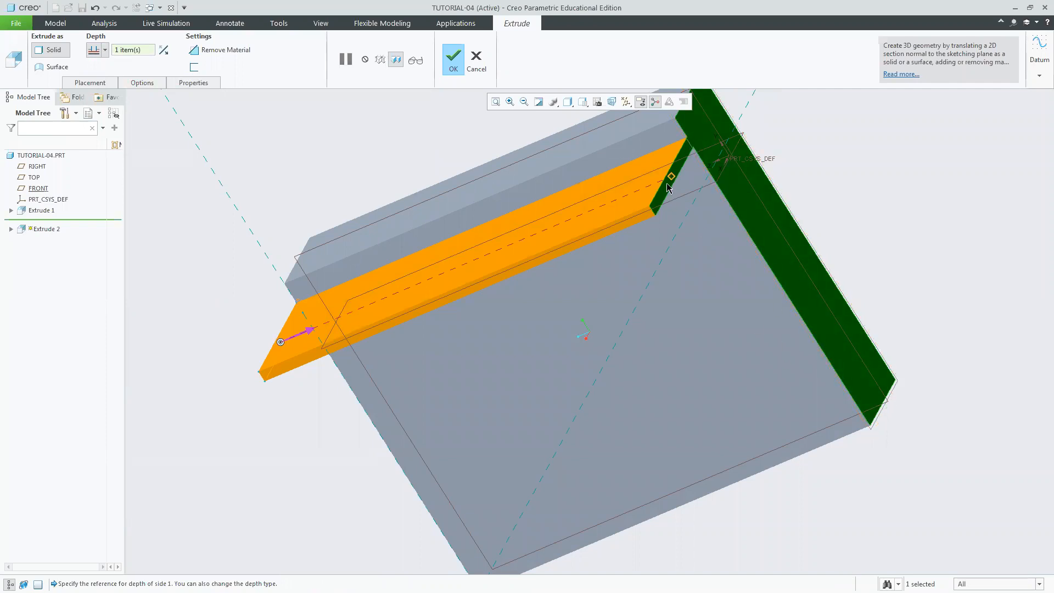
pyautogui.click(583, 102)
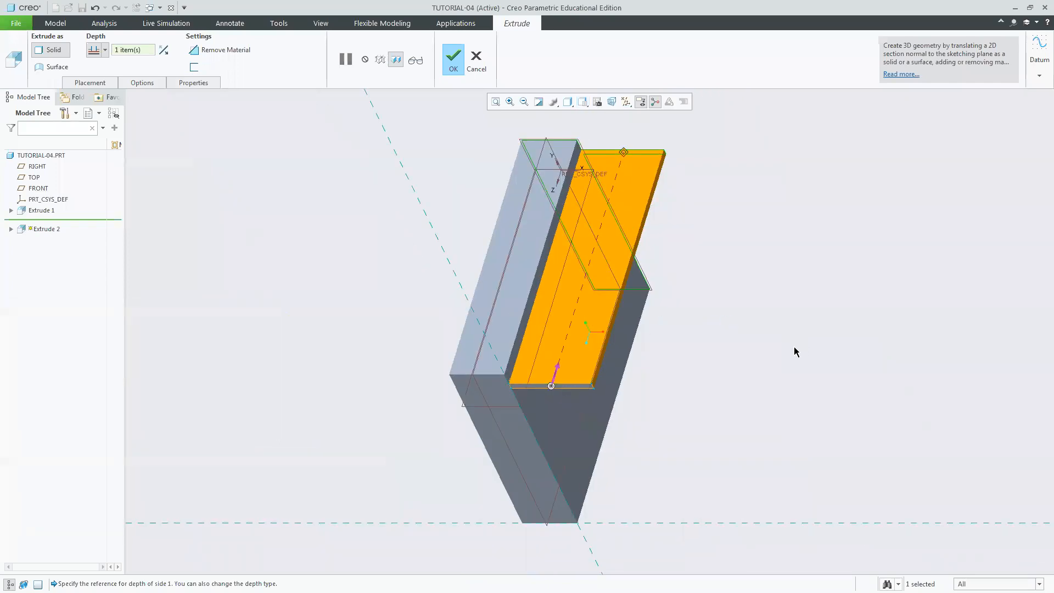
pyautogui.click(454, 63)
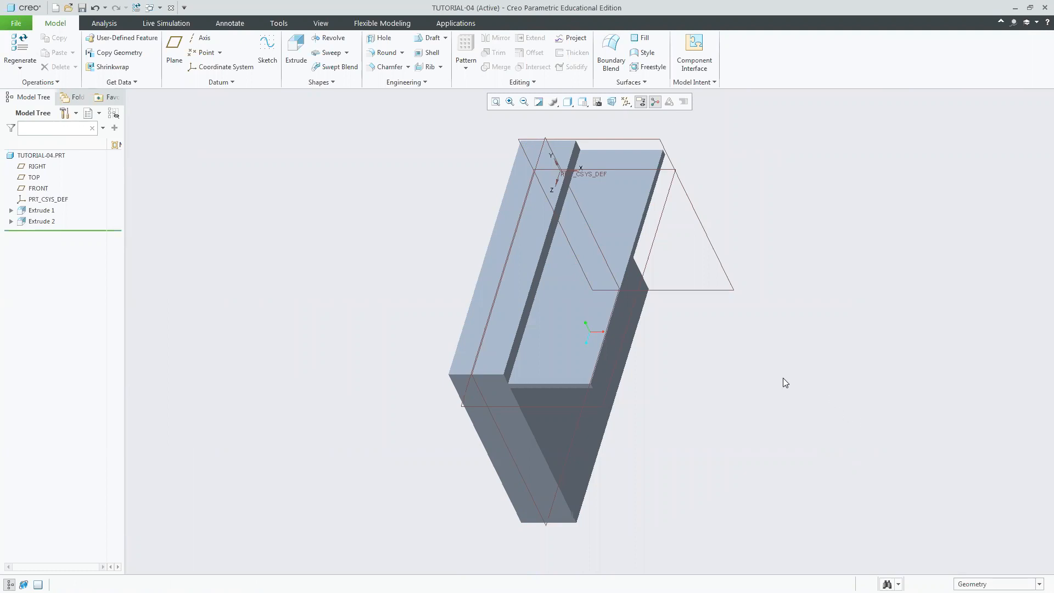
# Step: Start a dimension pattern of the cooling fin, using its 72.5 mm height dimension as the first direction
pyautogui.click(567, 372)
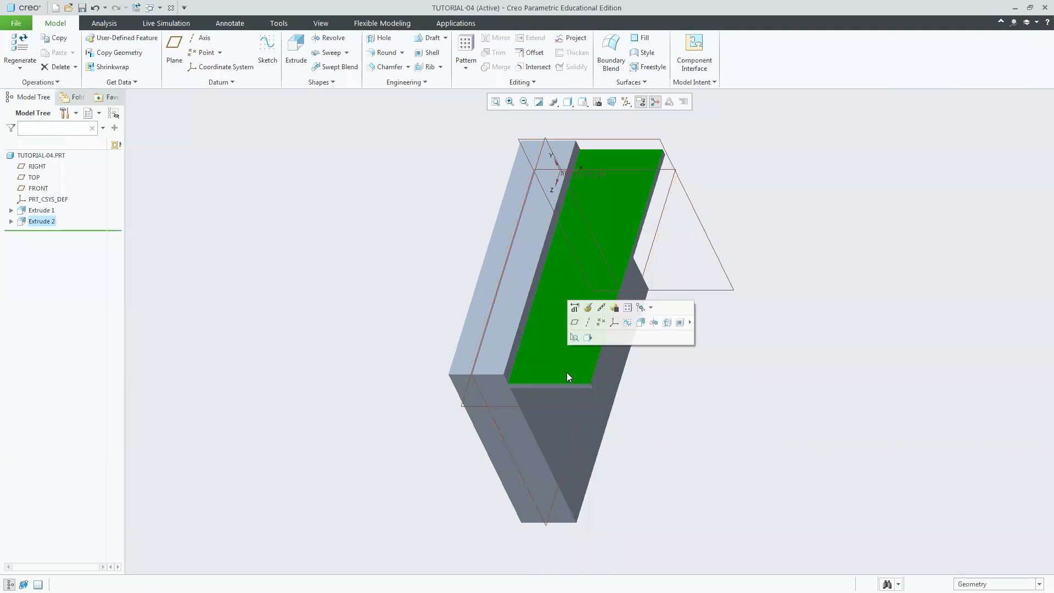
pyautogui.click(51, 223)
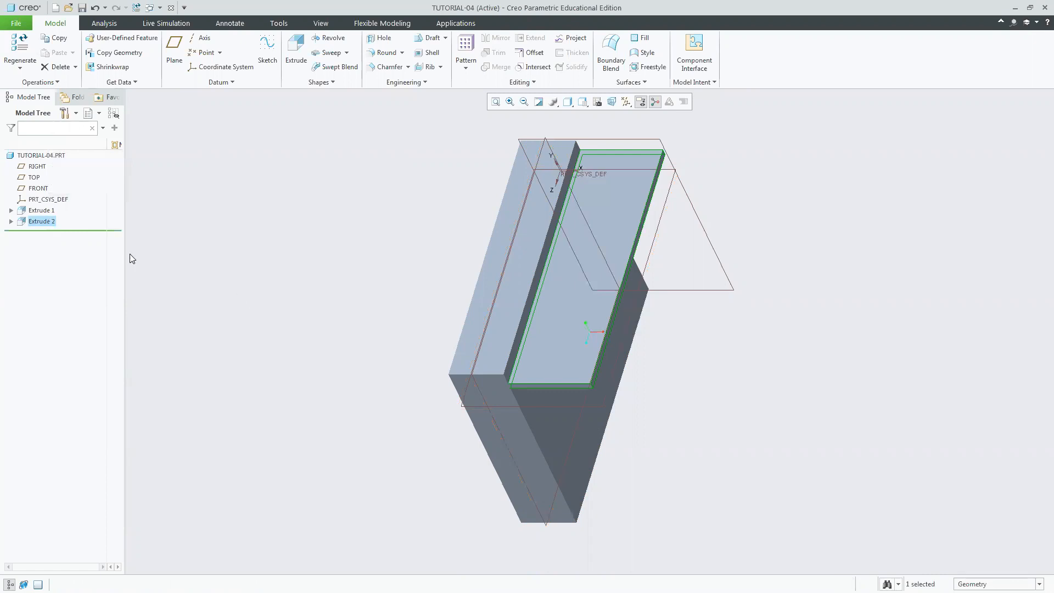
pyautogui.click(276, 282)
pyautogui.click(51, 221)
pyautogui.click(397, 203)
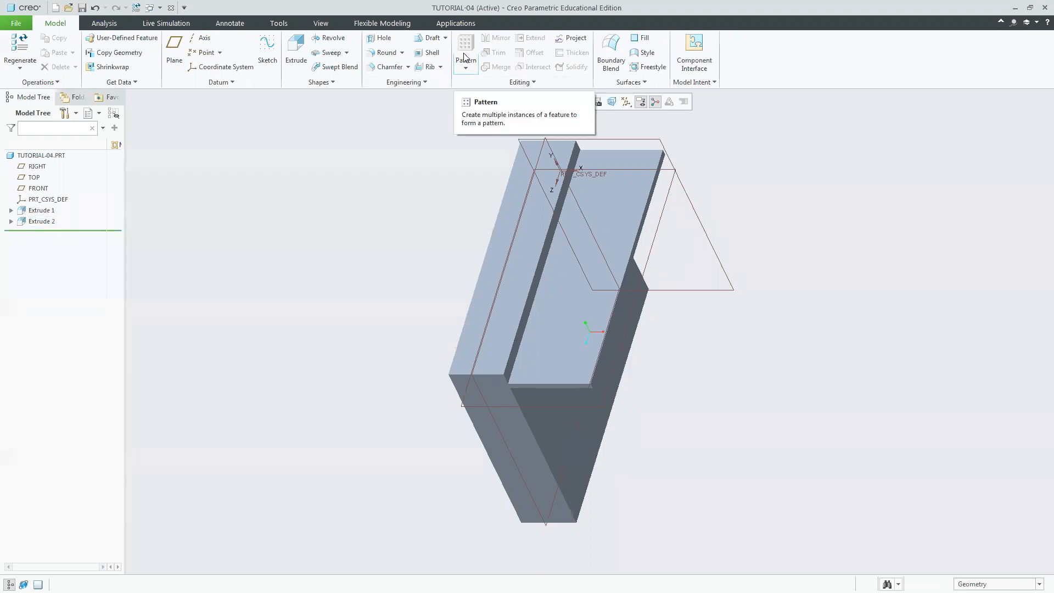
pyautogui.click(36, 223)
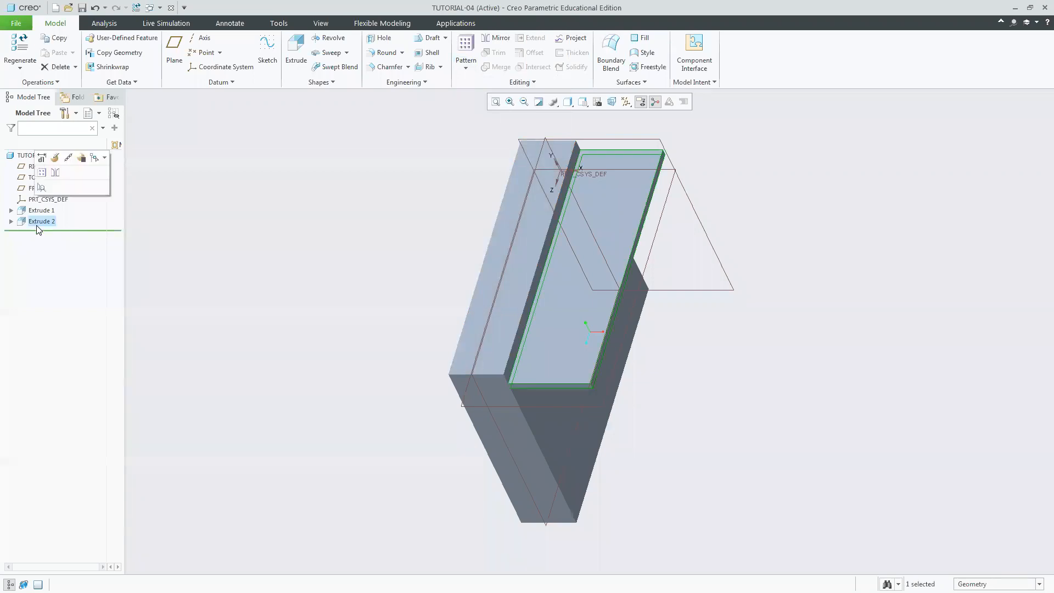
pyautogui.click(464, 47)
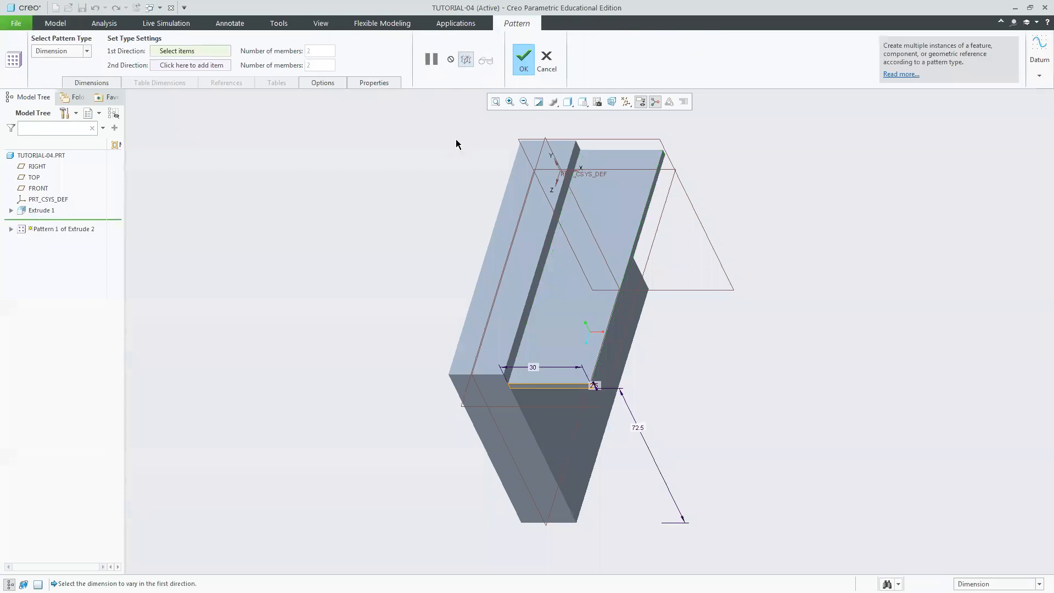
pyautogui.click(88, 52)
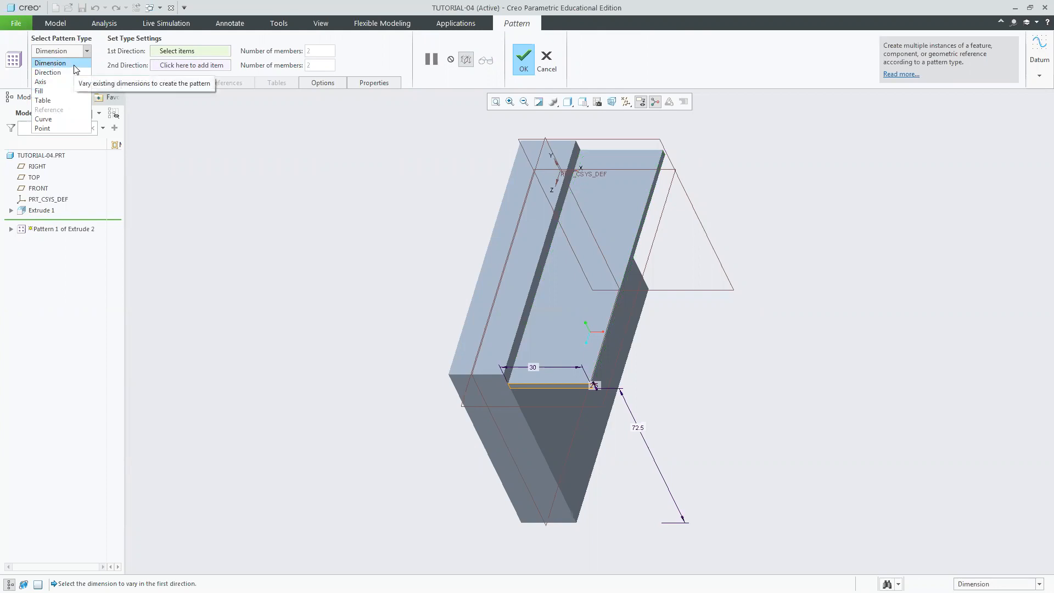
pyautogui.click(74, 65)
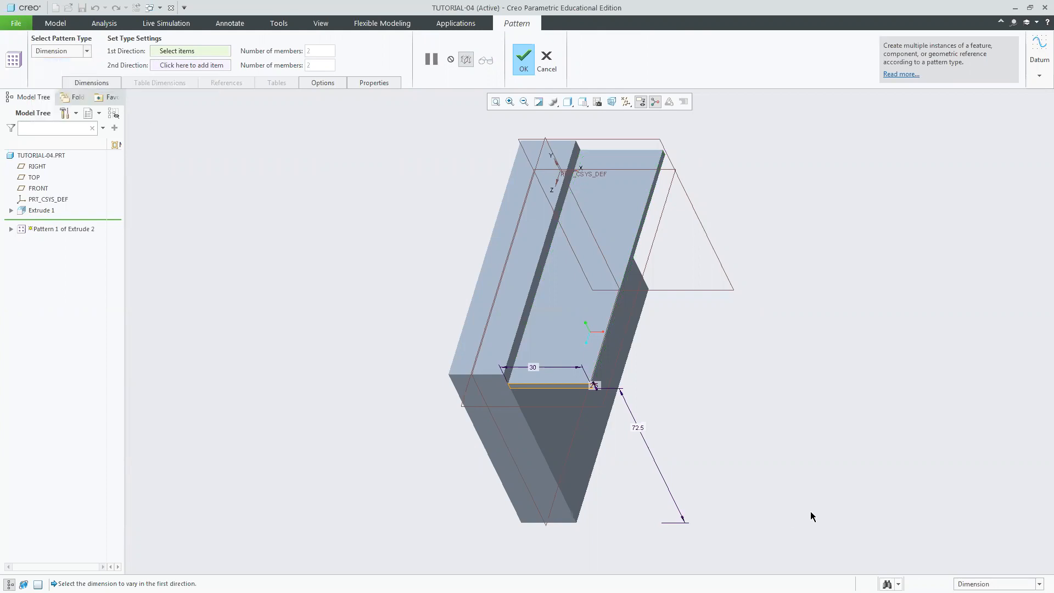
pyautogui.click(638, 429)
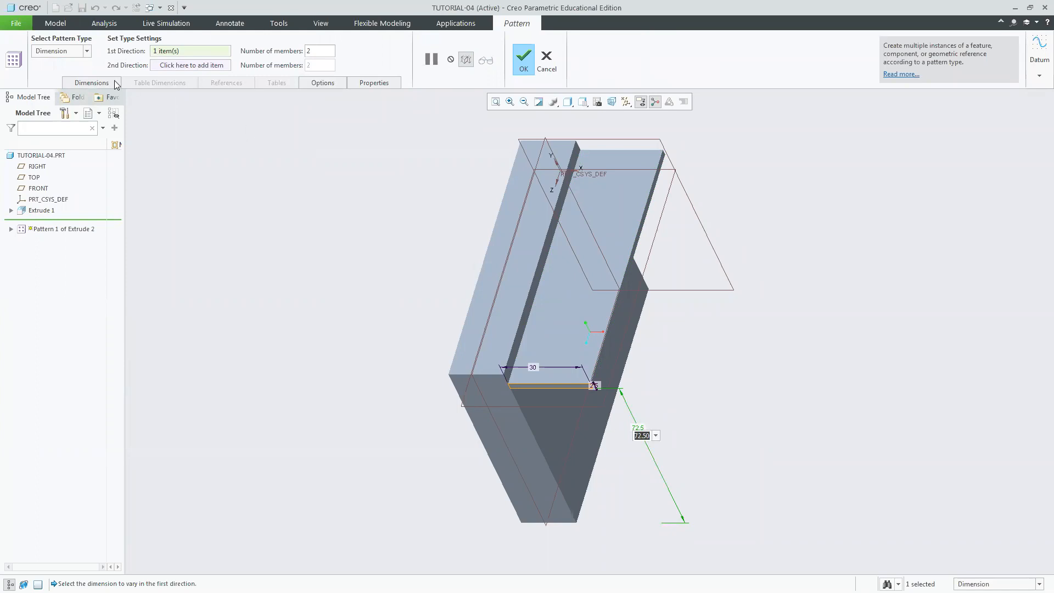
# Step: Set the fin pattern to 4 members with a first-direction increment of 20 mm
pyautogui.doubleClick(308, 51)
pyautogui.write('1')
pyautogui.press('Return')
pyautogui.click(102, 85)
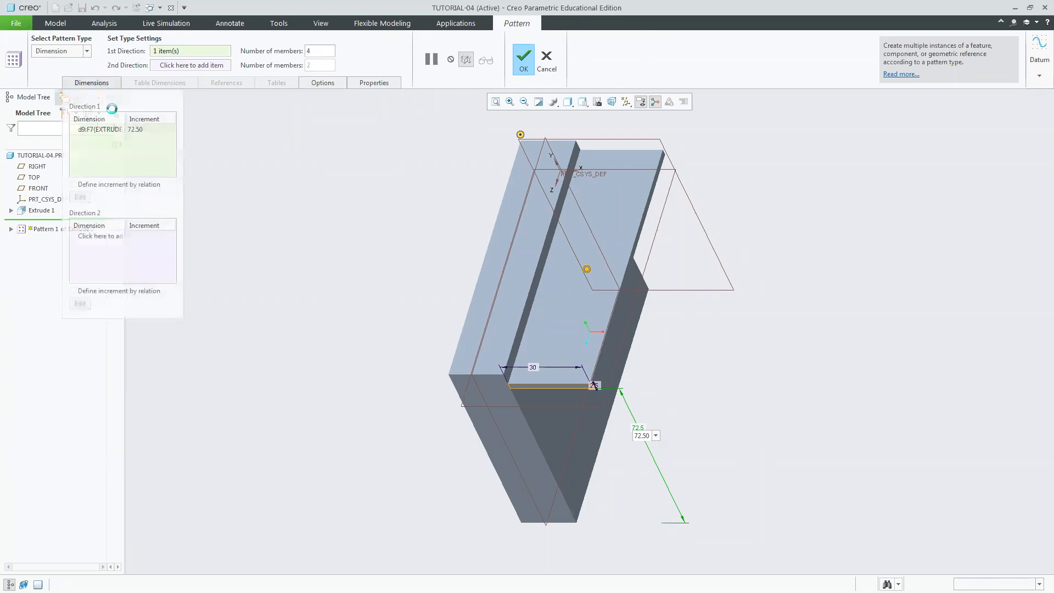
pyautogui.click(146, 135)
pyautogui.write('20')
pyautogui.press('Return')
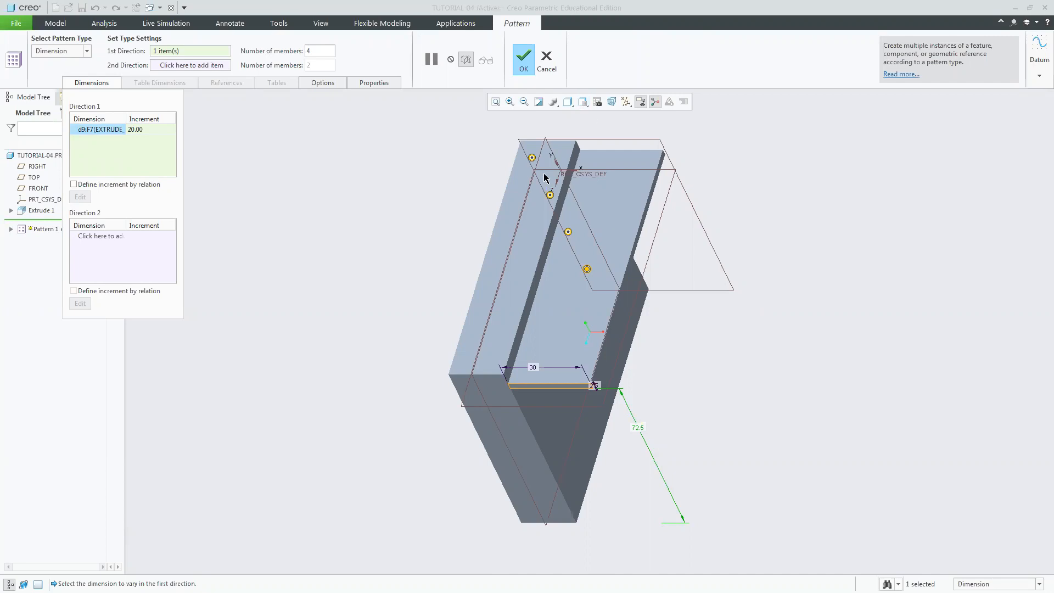
# Step: Set the fin pattern's increment to -20 mm so the copies run down the base and complete the pattern
pyautogui.moveTo(762, 333); pyautogui.dragTo(735, 271, button='middle')
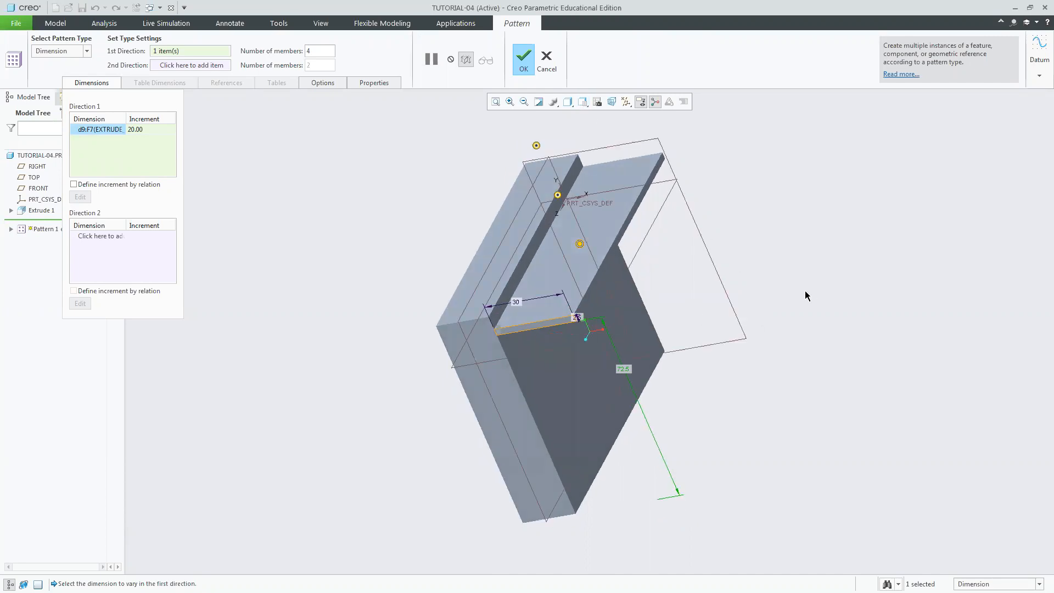
pyautogui.scroll(2, 805, 296)
pyautogui.scroll(-4, 800, 294)
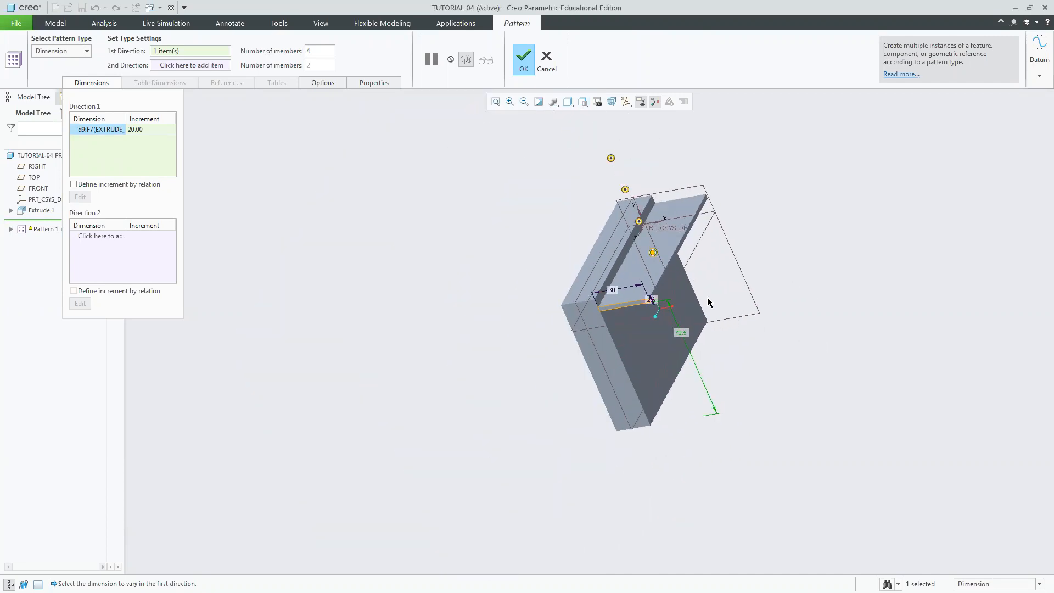
pyautogui.click(143, 129)
pyautogui.write('-')
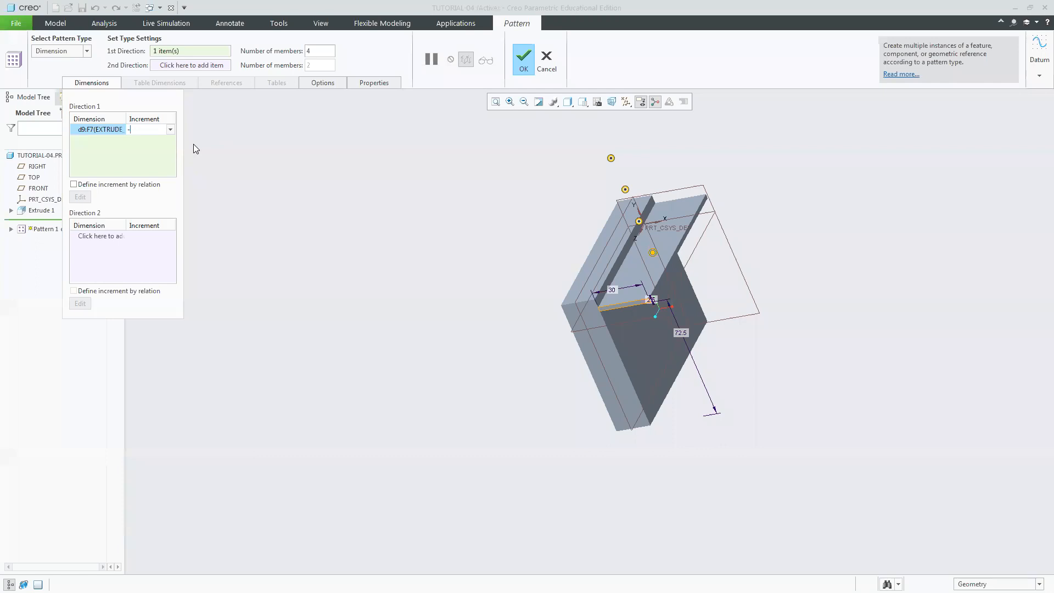
pyautogui.write('20')
pyautogui.press('Return')
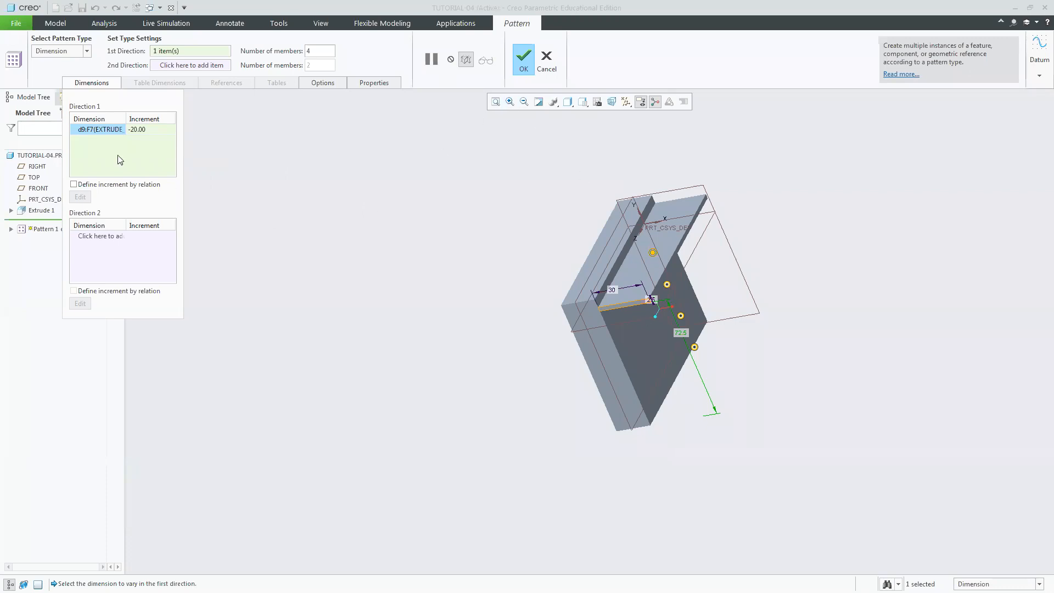
pyautogui.click(523, 67)
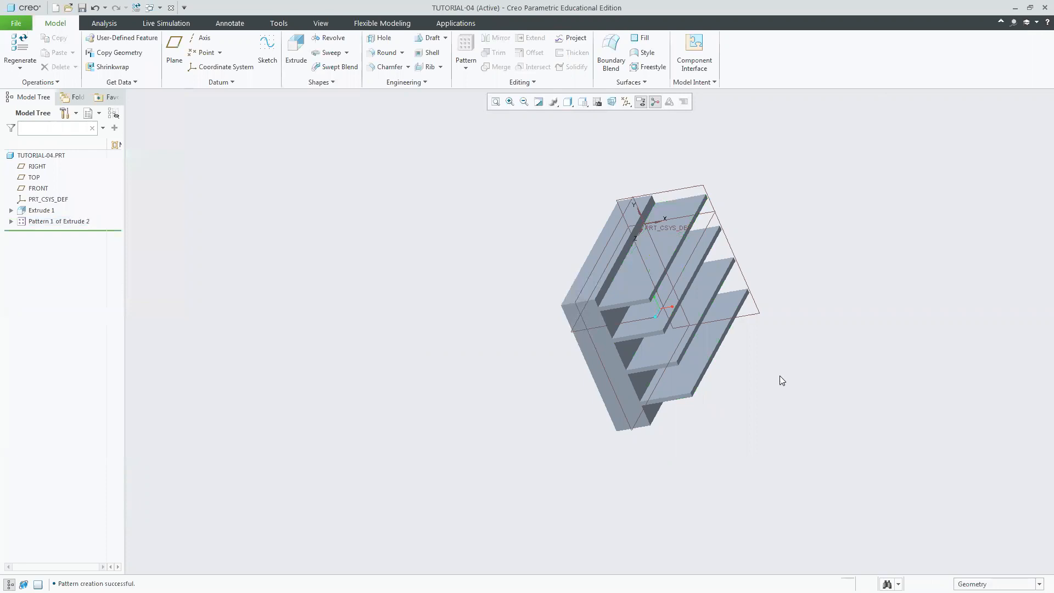
# Step: View the part in standard orientation and check the fluid pipe's centre position in the Word assignment
pyautogui.click(583, 107)
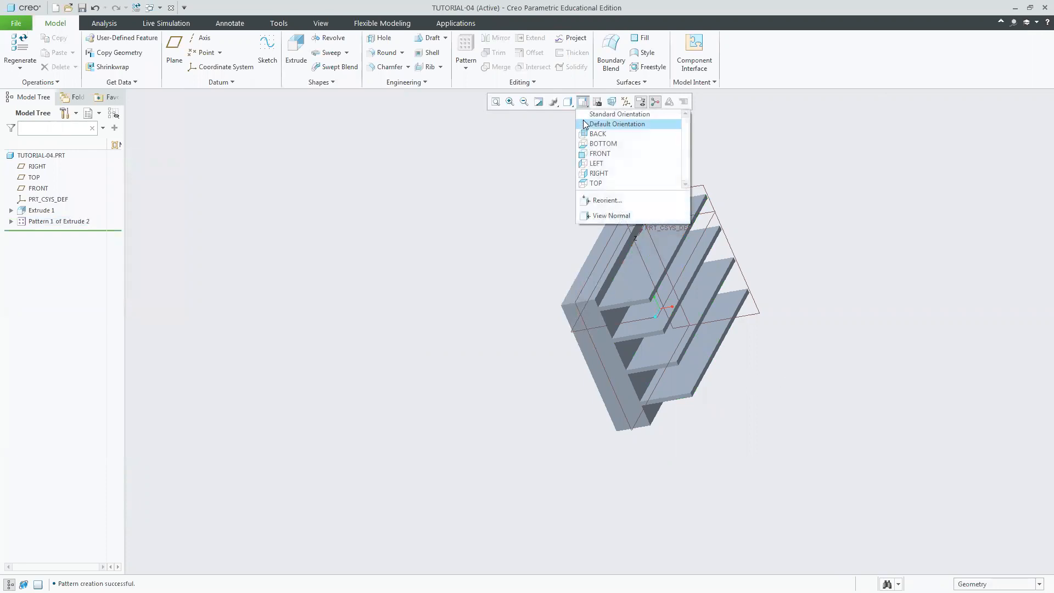
pyautogui.click(584, 115)
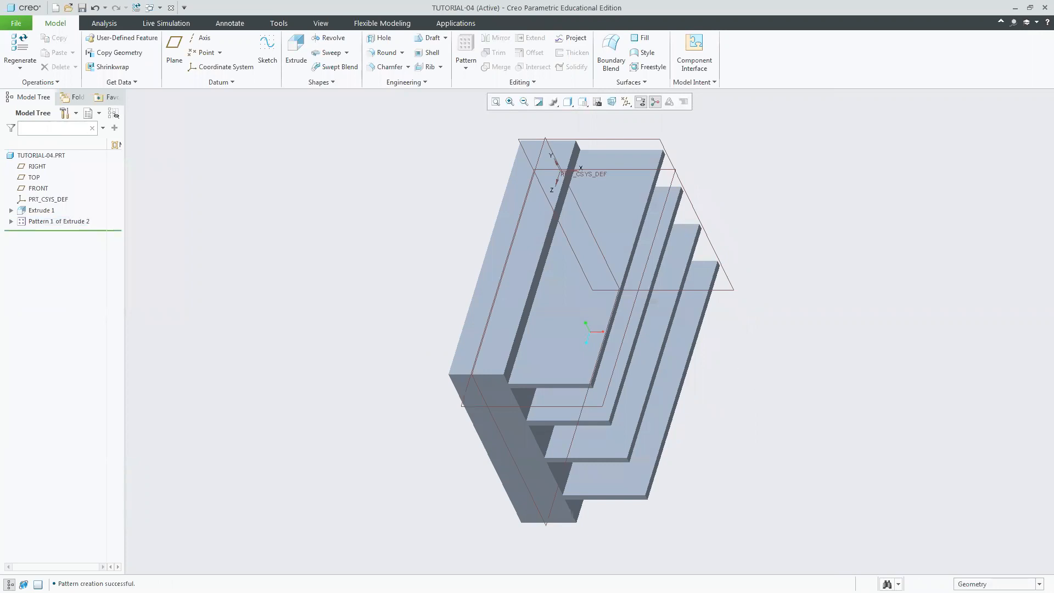
pyautogui.hotkey('alt', 'Tab')
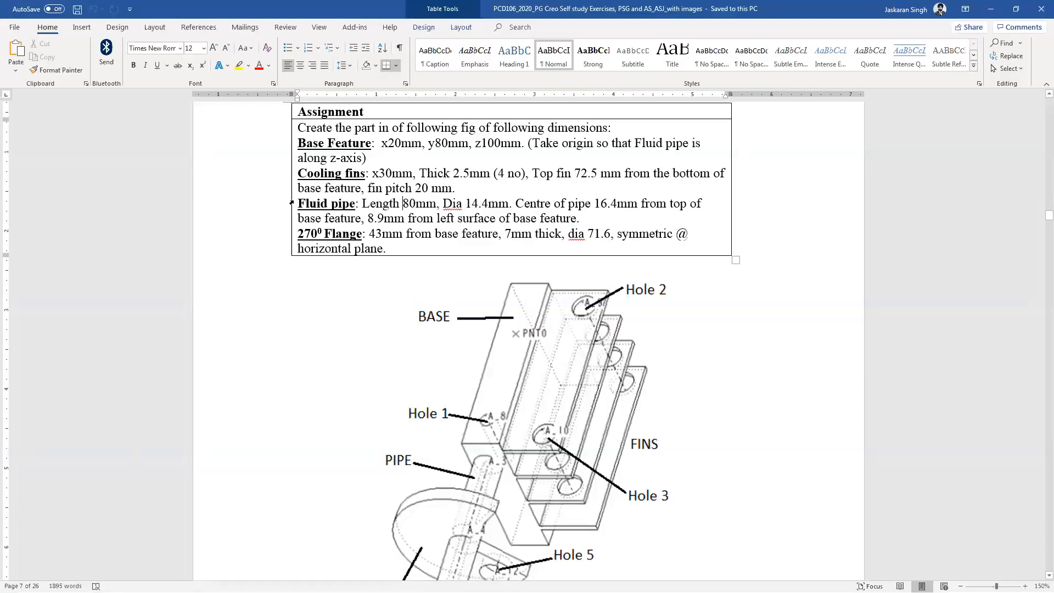
pyautogui.click(516, 203)
pyautogui.moveTo(582, 205)
pyautogui.mouseDown()
pyautogui.moveTo(686, 204)
pyautogui.moveTo(585, 218)
pyautogui.mouseUp()
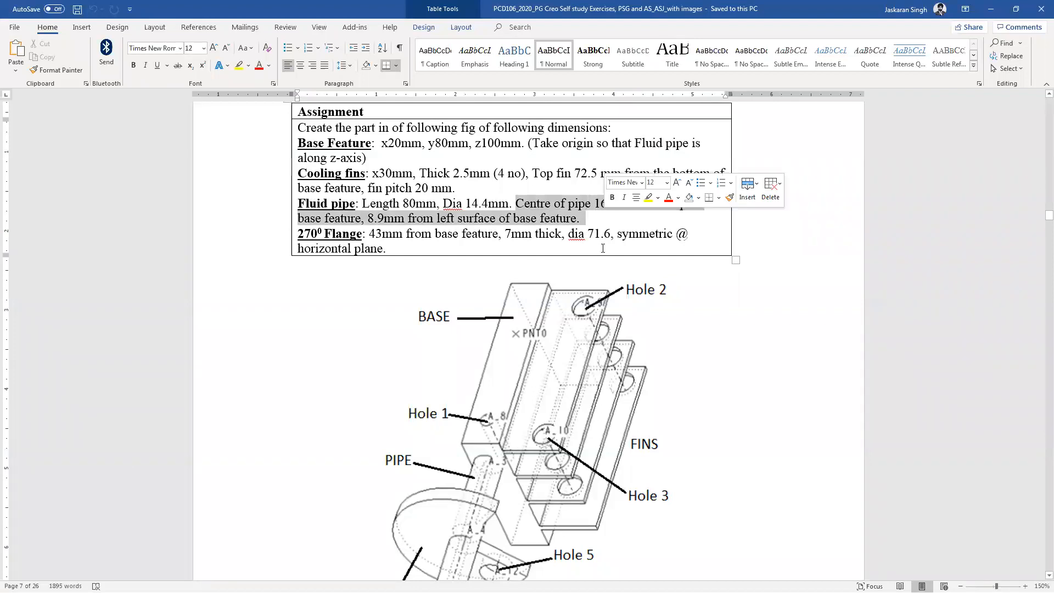
pyautogui.hotkey('alt', 'Tab')
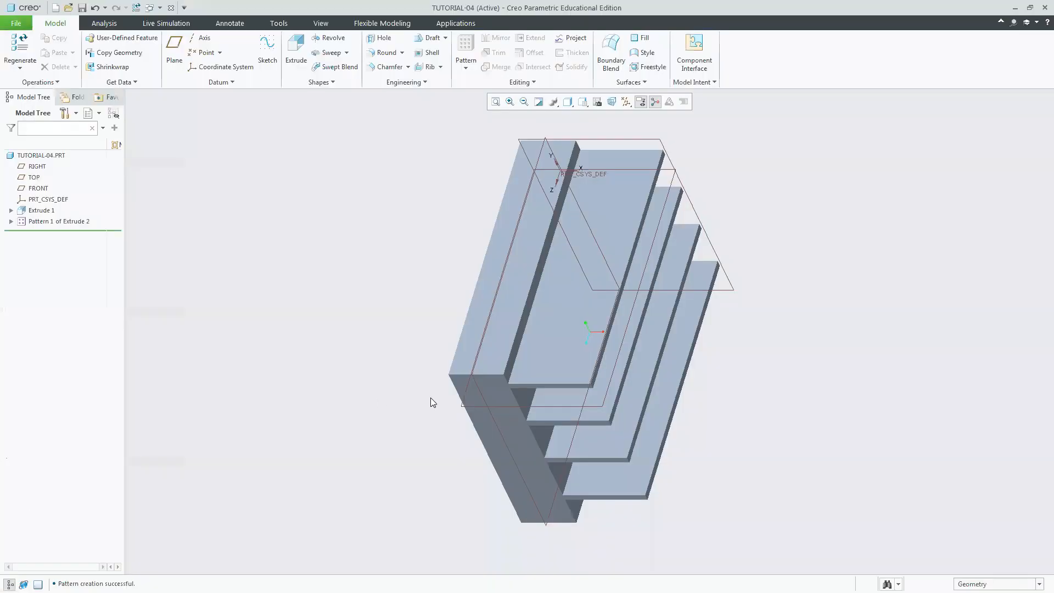
# Step: View the part from the front in Creo and check the fluid pipe's length and diameter in the Word assignment
pyautogui.click(584, 103)
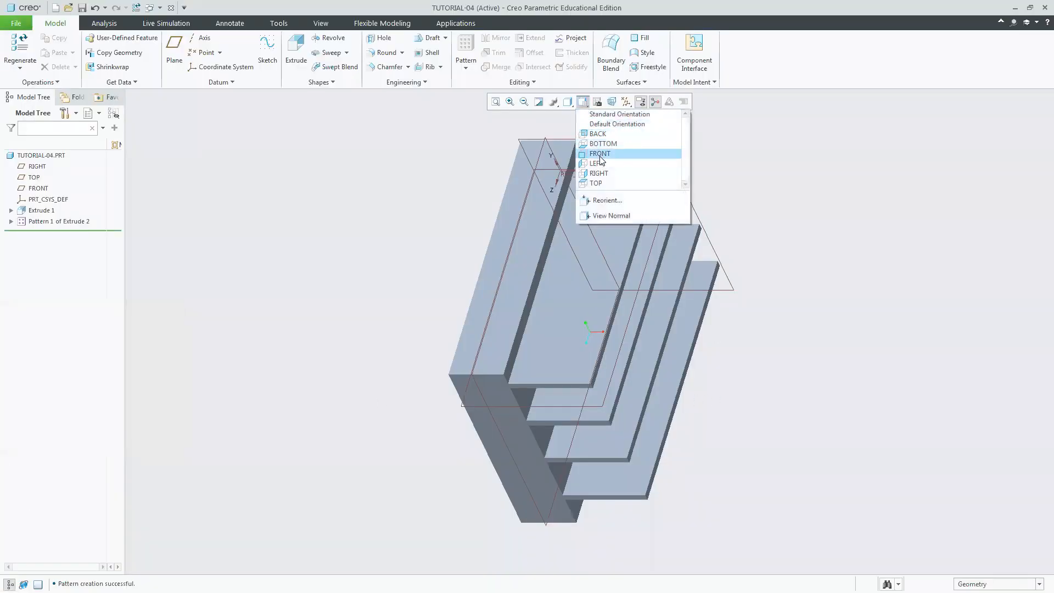
pyautogui.click(600, 154)
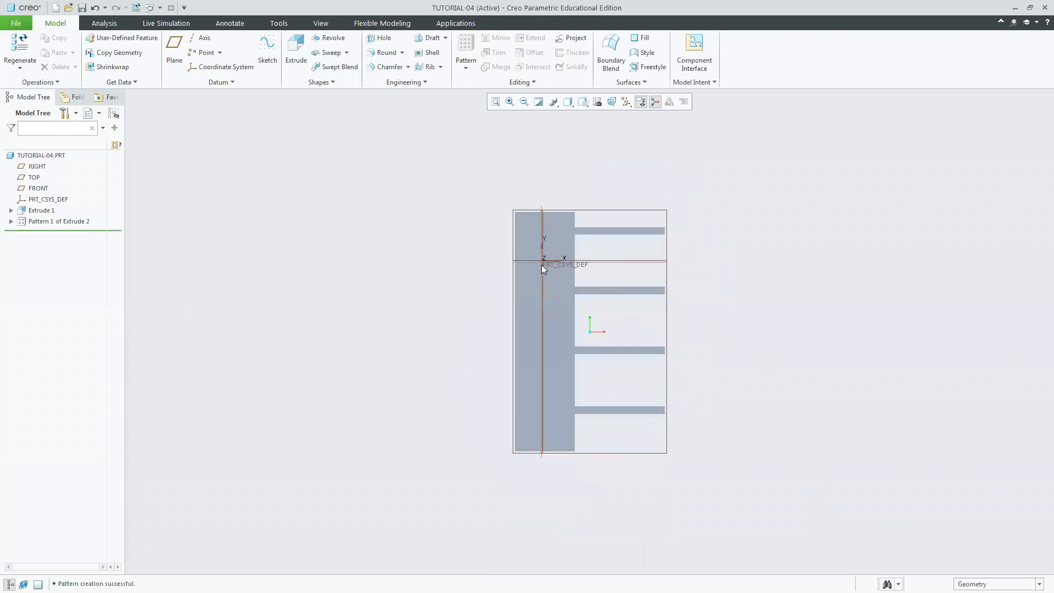
pyautogui.scroll(5, 539, 254)
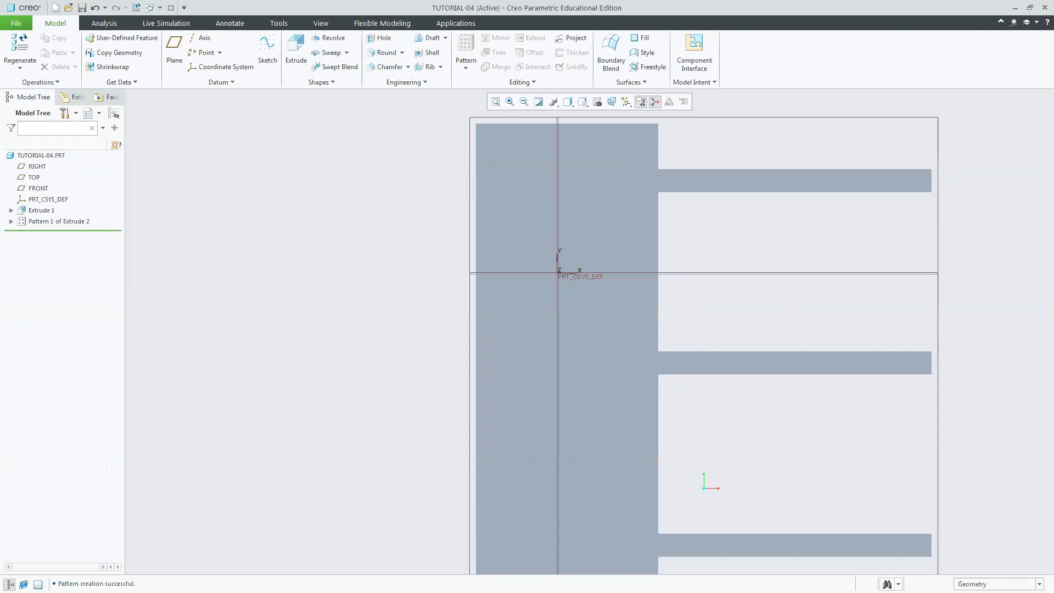
pyautogui.hotkey('alt', 'Tab')
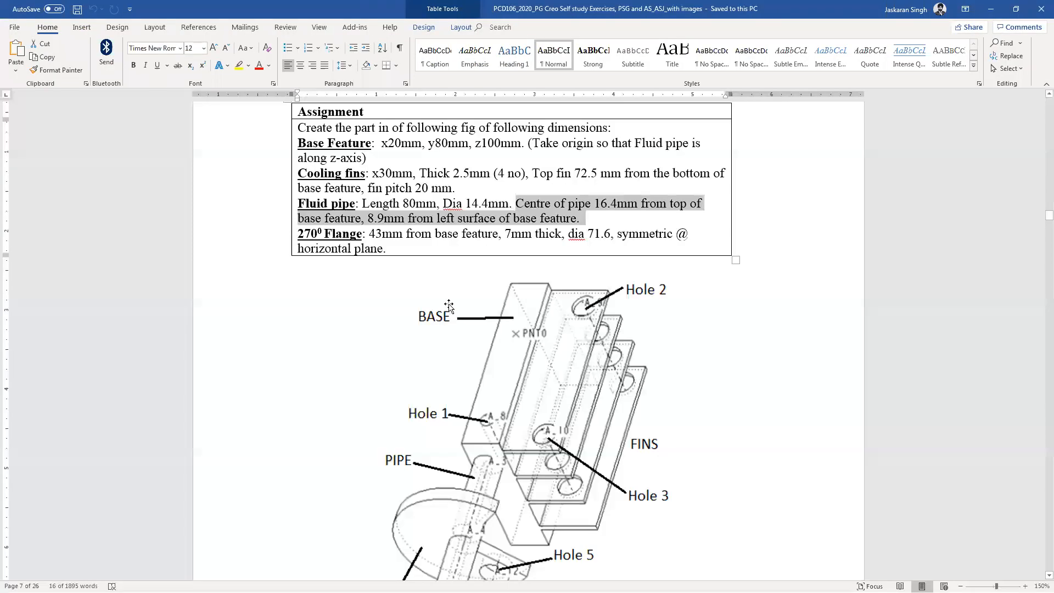
pyautogui.click(365, 203)
pyautogui.moveTo(364, 203); pyautogui.dragTo(466, 204)
pyautogui.click(455, 206)
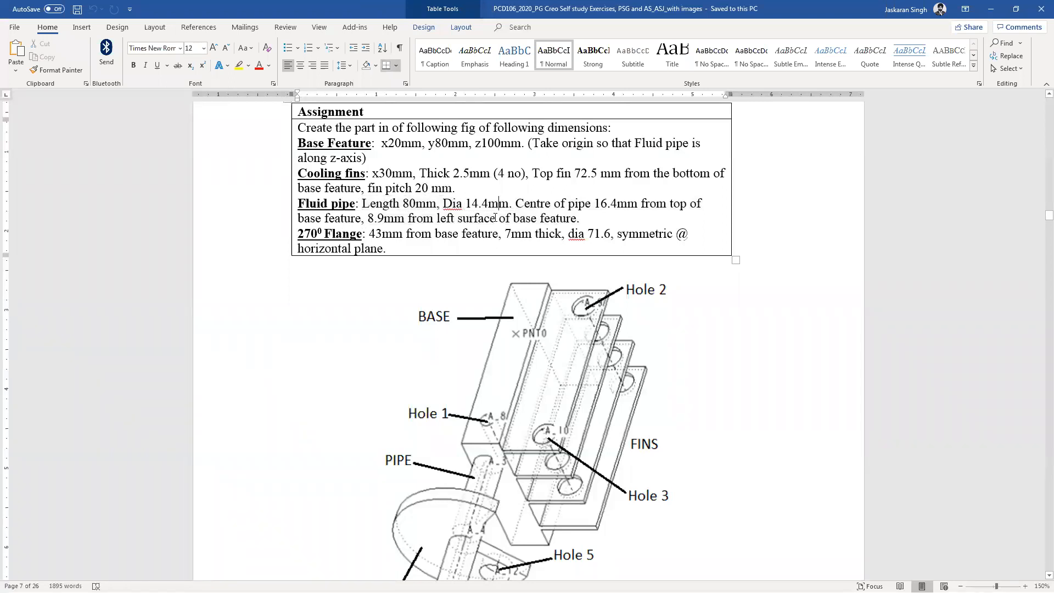
pyautogui.hotkey('alt', 'Tab')
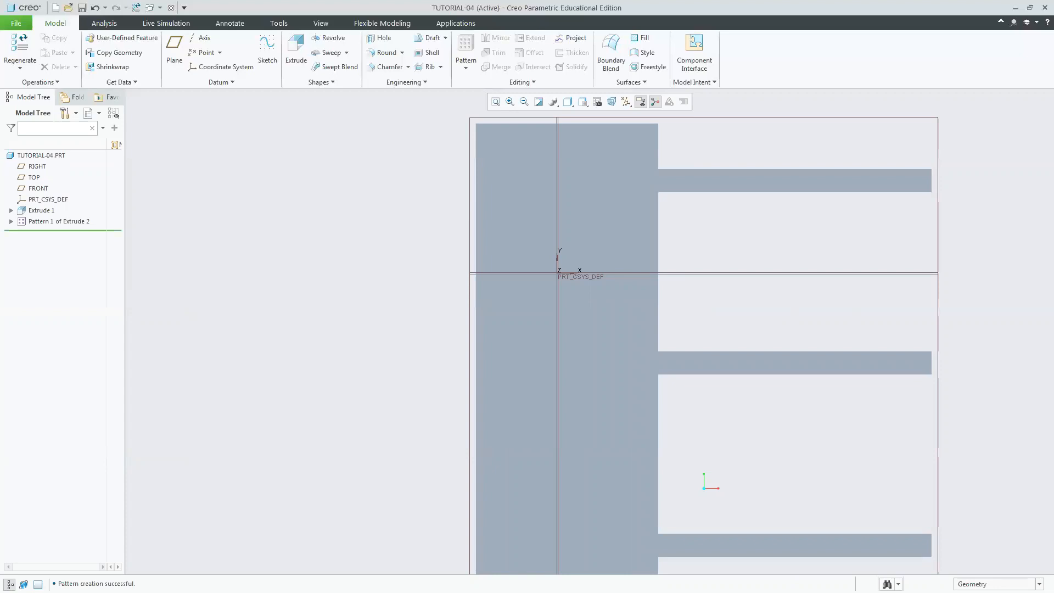
# Step: Start an extrusion on the base's front end face and sketch a circle about 15 mm in diameter centred on the origin
pyautogui.click(295, 43)
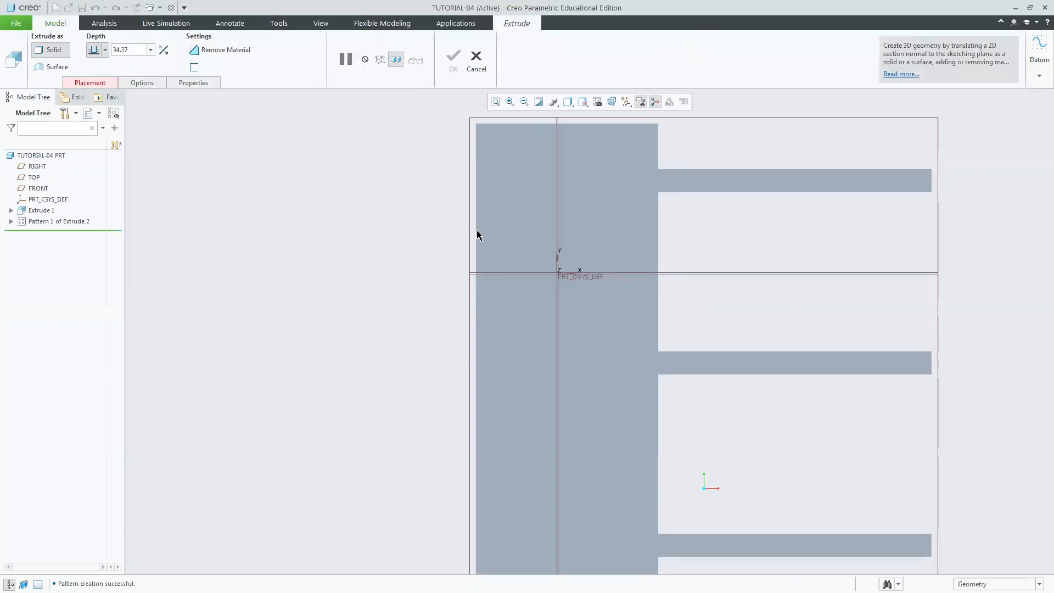
pyautogui.click(506, 214)
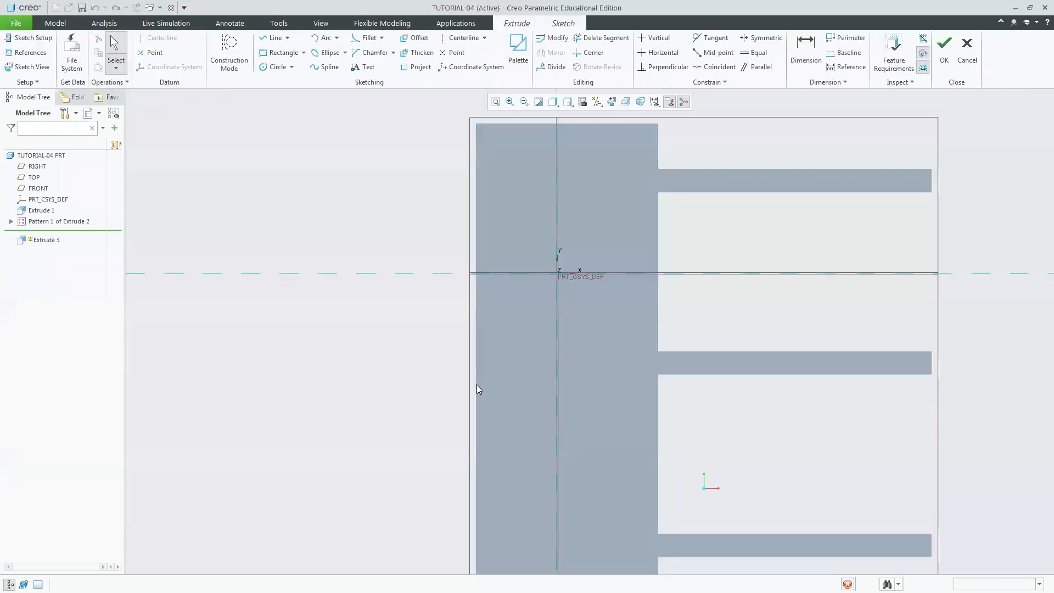
pyautogui.click(277, 67)
pyautogui.click(553, 280)
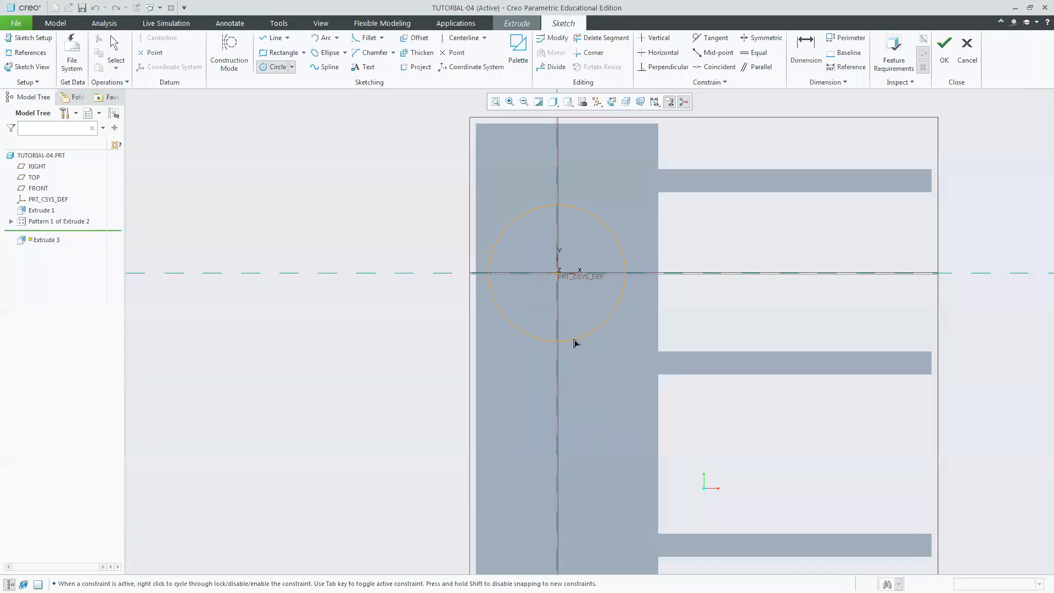
pyautogui.click(575, 343)
pyautogui.middleClick(715, 246)
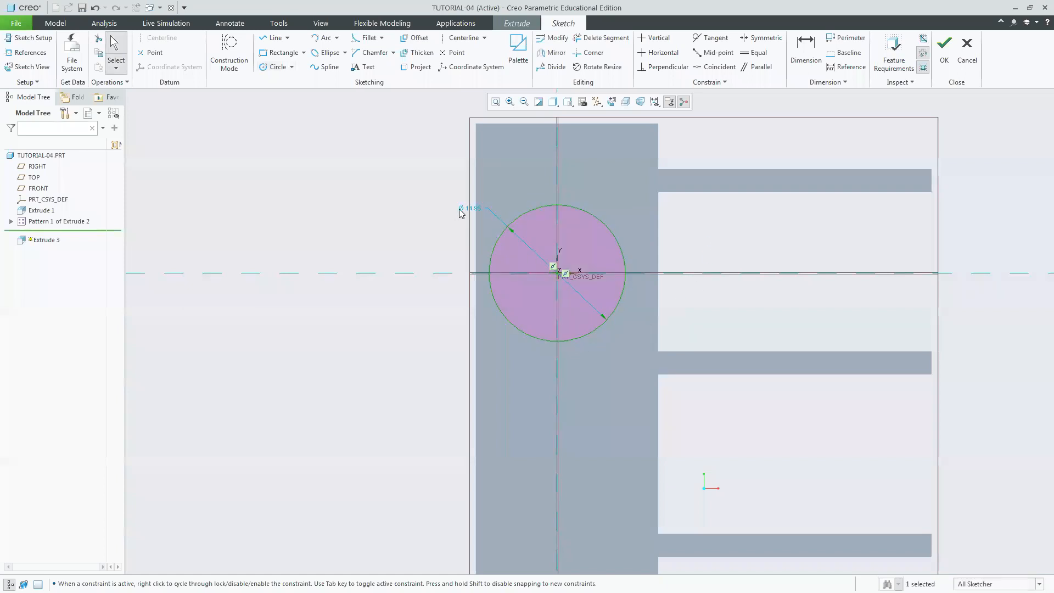
# Step: Check the fluid pipe's diameter and length in the Word assignment, and return to Creo
pyautogui.hotkey('alt', 'Tab')
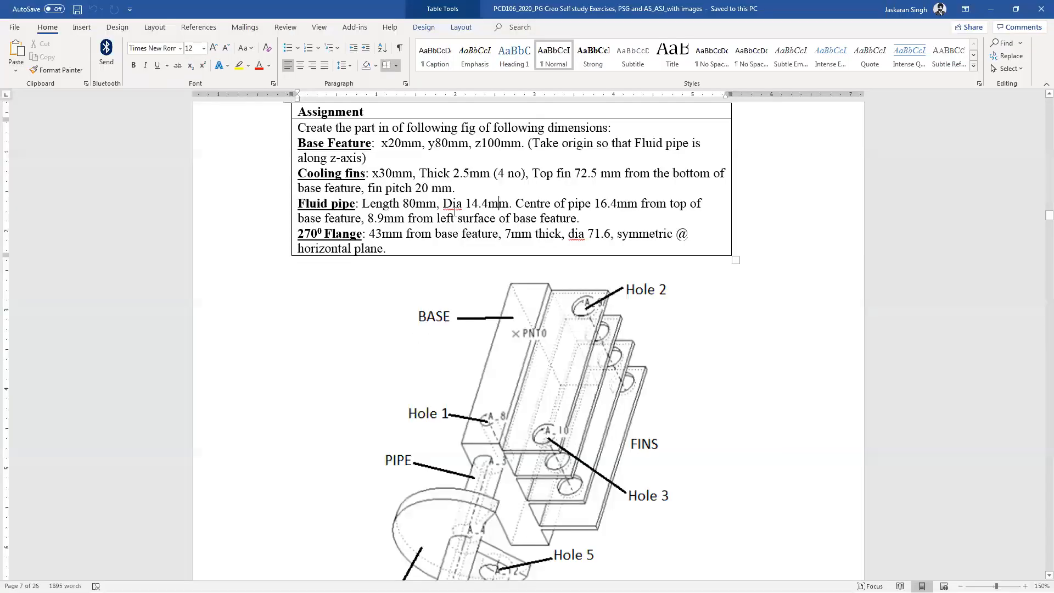
pyautogui.click(453, 203)
pyautogui.moveTo(453, 202); pyautogui.dragTo(510, 201)
pyautogui.click(400, 203)
pyautogui.hotkey('alt', 'Tab')
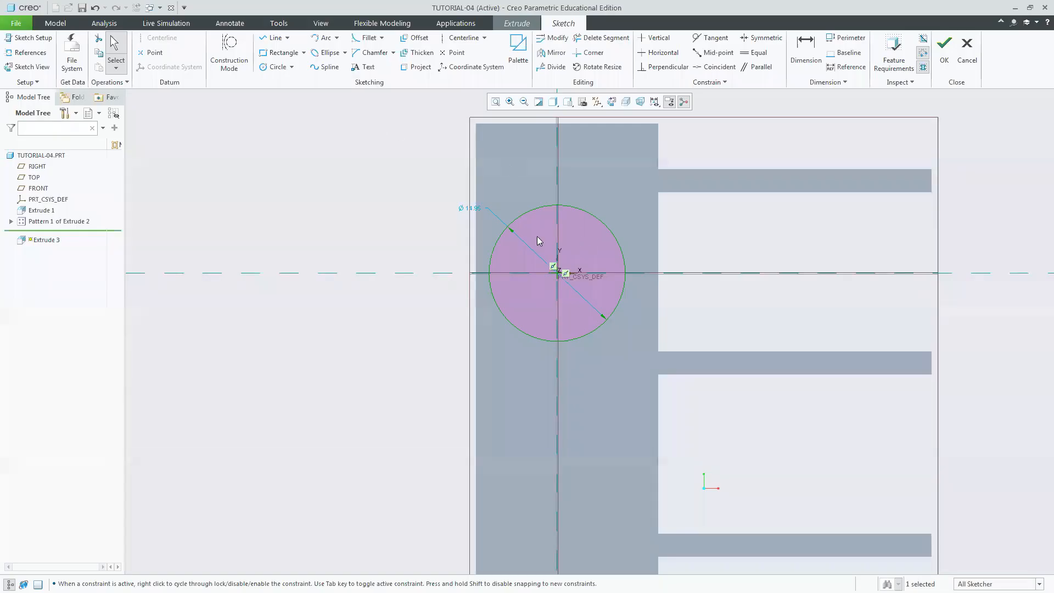
# Step: Set the pipe circle's diameter to 14.4 mm
pyautogui.doubleClick(469, 209)
pyautogui.write('4')
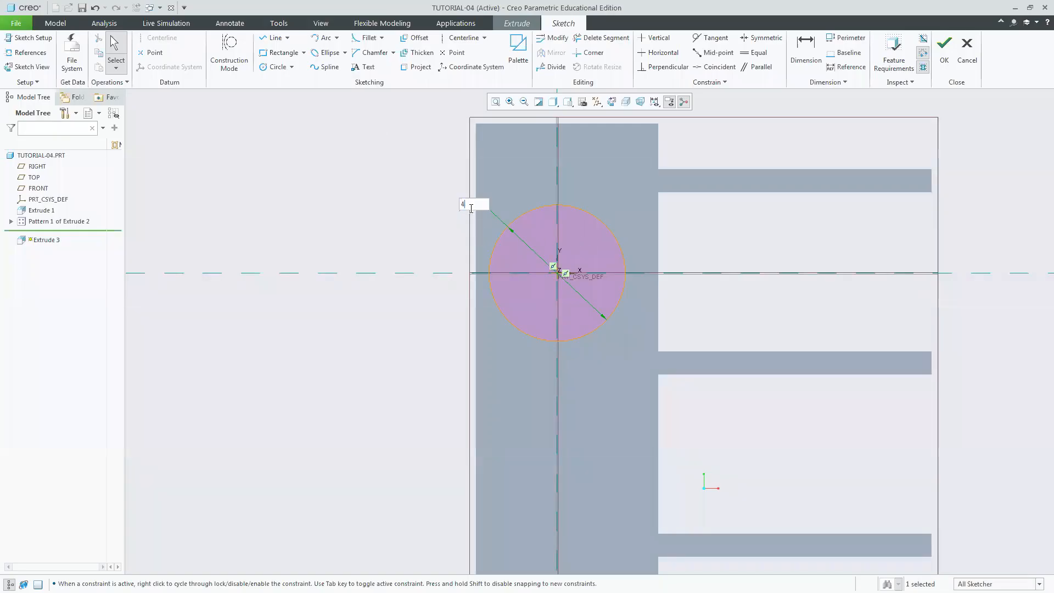
pyautogui.press('BackSpace')
pyautogui.write('14.4')
pyautogui.press('Return')
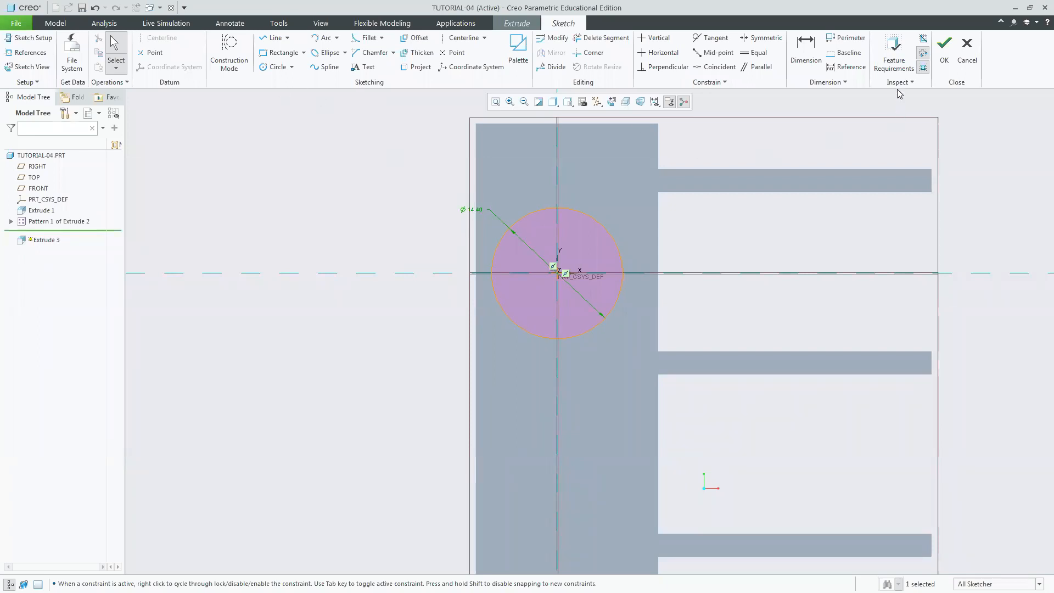
# Step: Finish the circle sketch and extrude it 80 mm outward from the base as a solid fluid pipe
pyautogui.scroll(2, 730, 277)
pyautogui.click(568, 102)
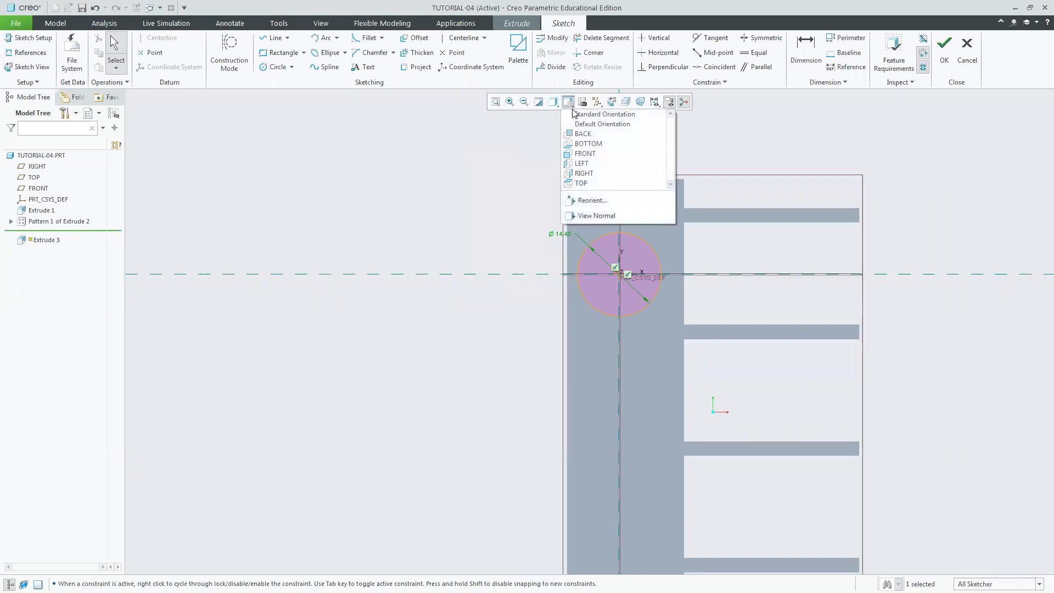
pyautogui.click(575, 114)
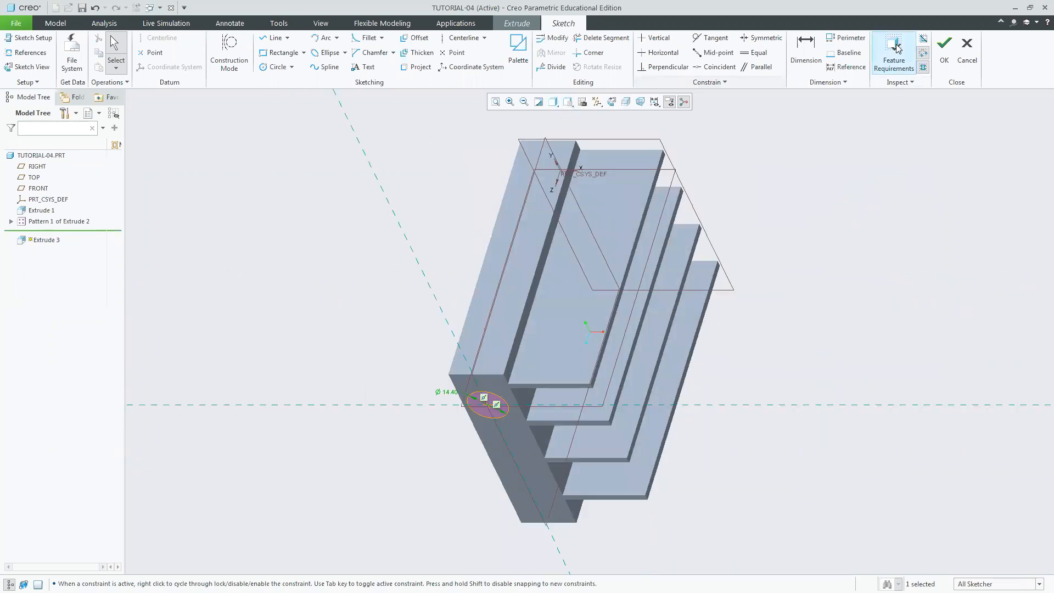
pyautogui.click(944, 53)
pyautogui.click(136, 53)
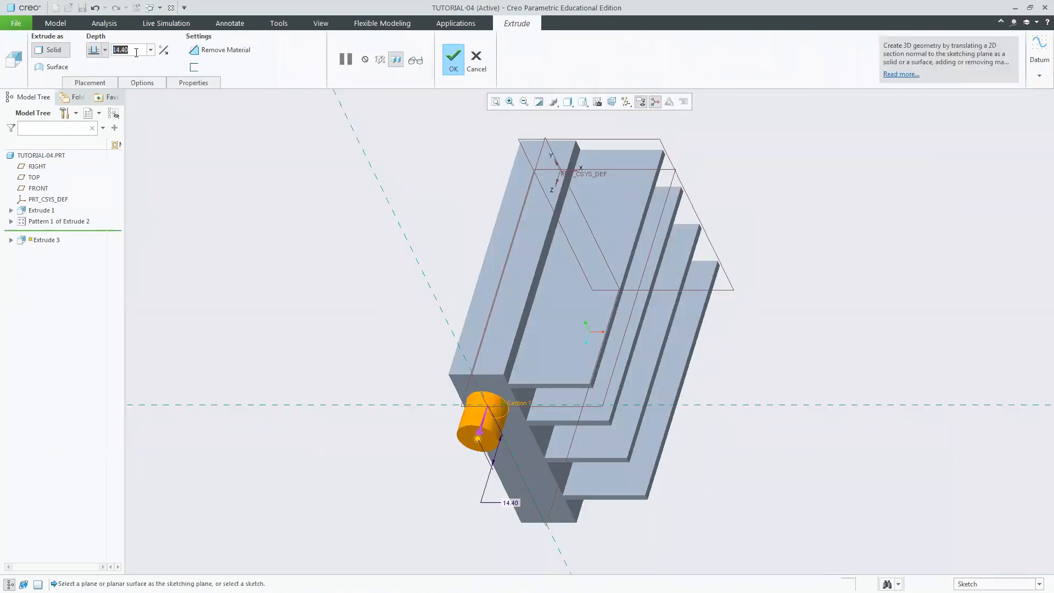
pyautogui.write('80')
pyautogui.press('Return')
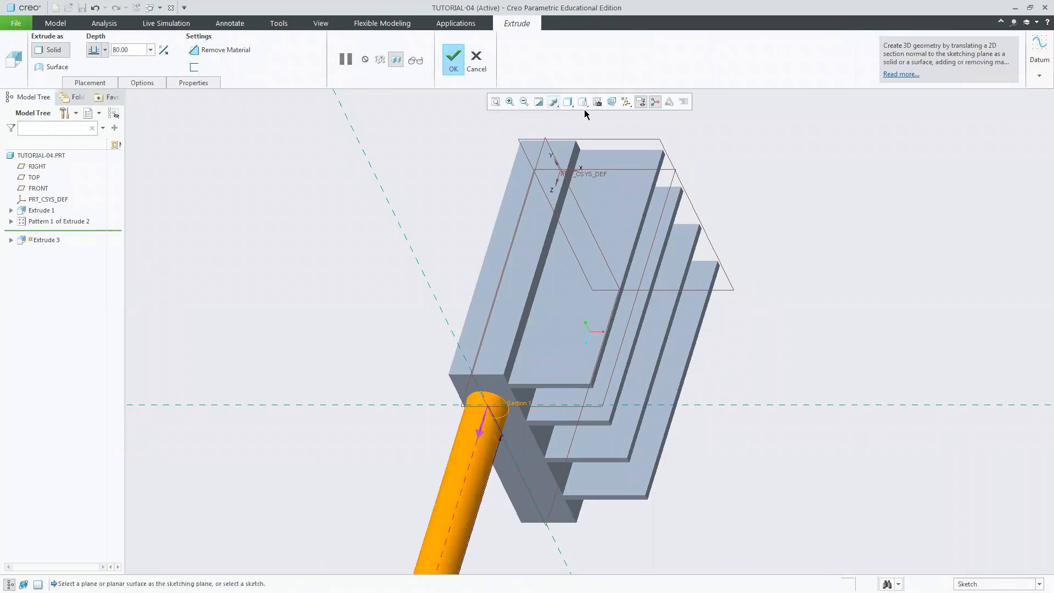
pyautogui.click(495, 101)
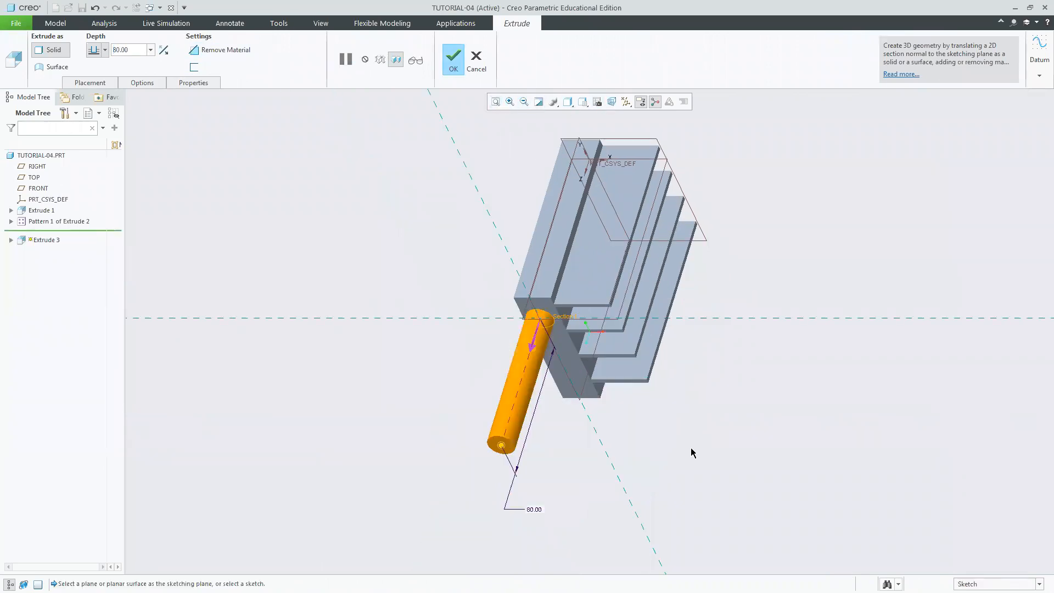
pyautogui.click(457, 70)
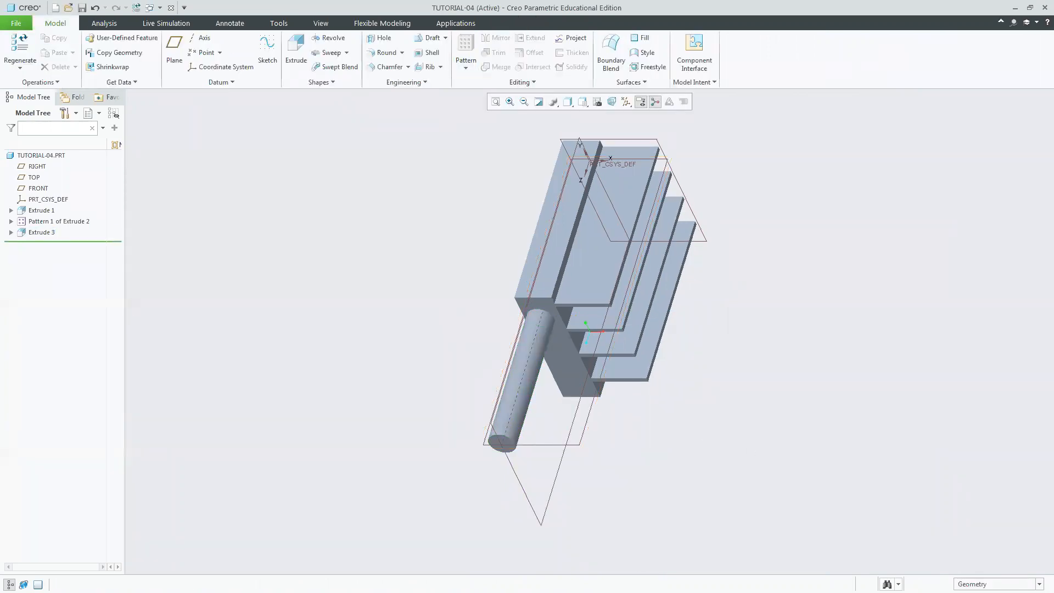
# Step: Review the flange's dimensions and shape in the Word assignment, and return to Creo
pyautogui.hotkey('alt', 'Tab')
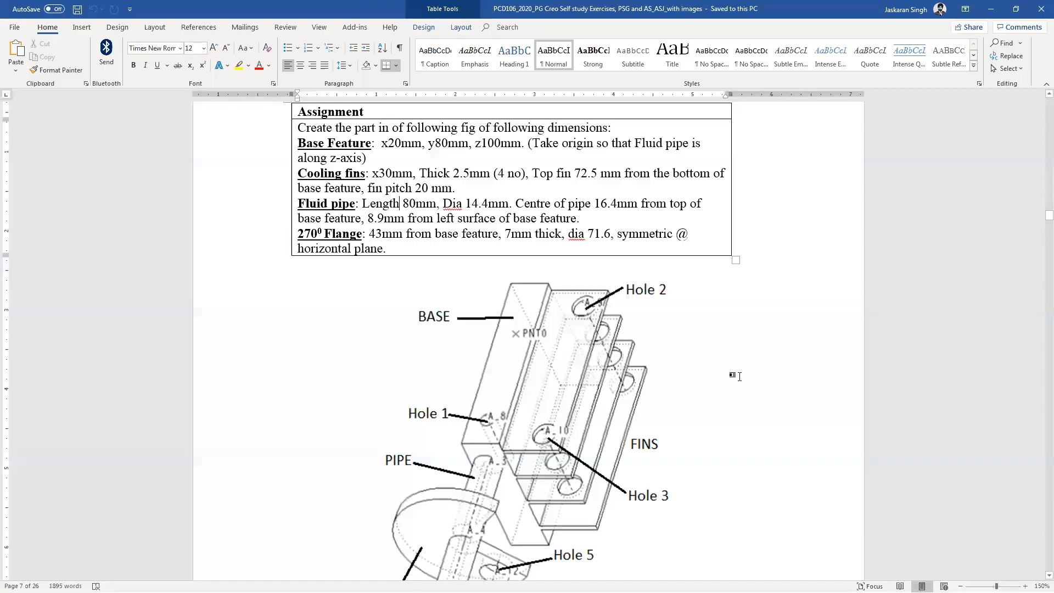
pyautogui.click(706, 346)
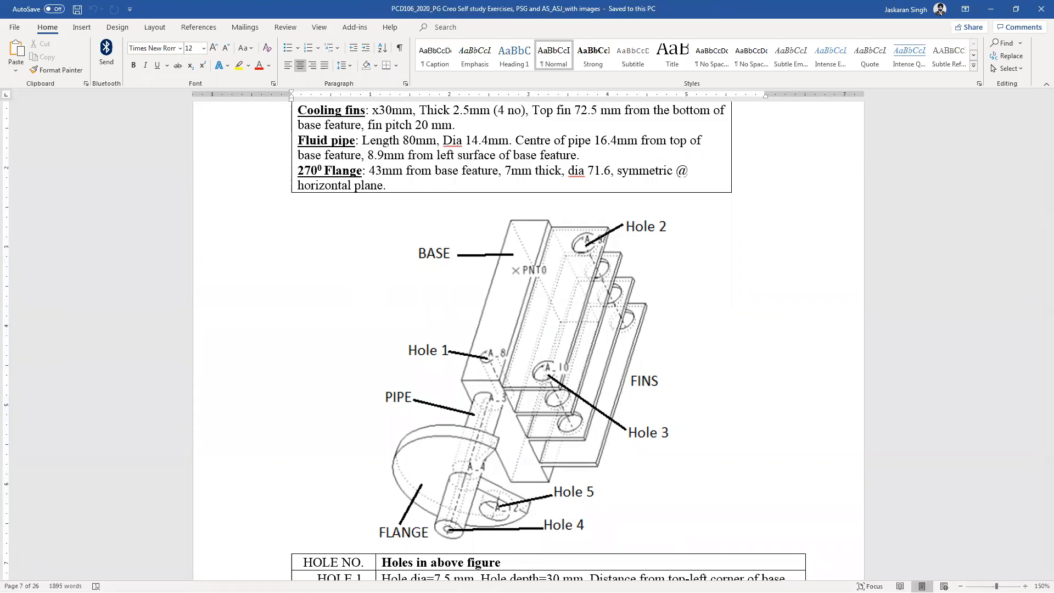
pyautogui.hotkey('alt', 'Tab')
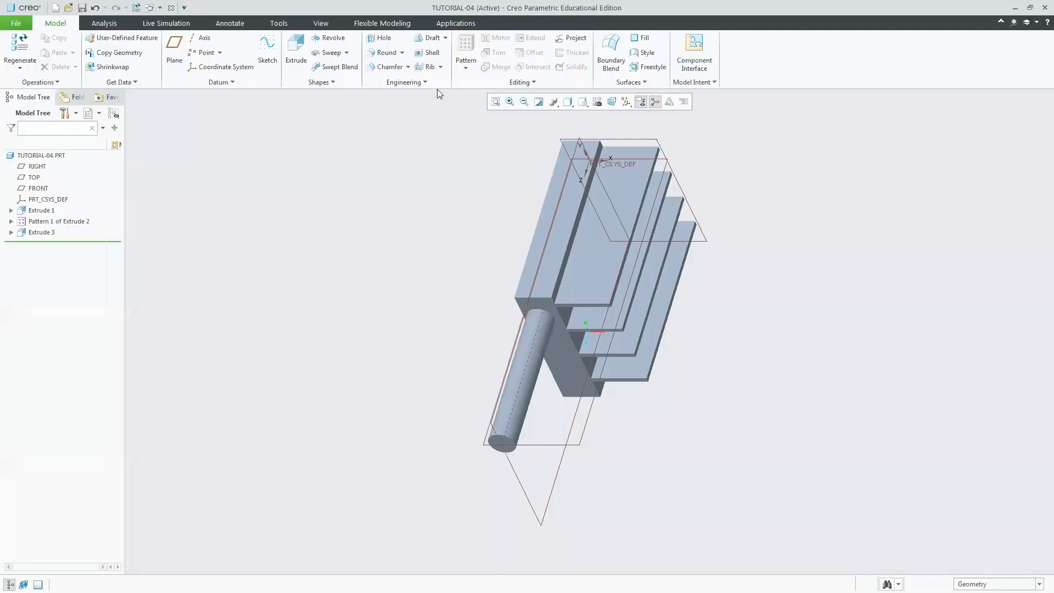
# Step: Start a Revolve sketch on the RIGHT plane and sketch a rectangle about 26 by 9 mm against the pipe's outer edge
pyautogui.click(332, 38)
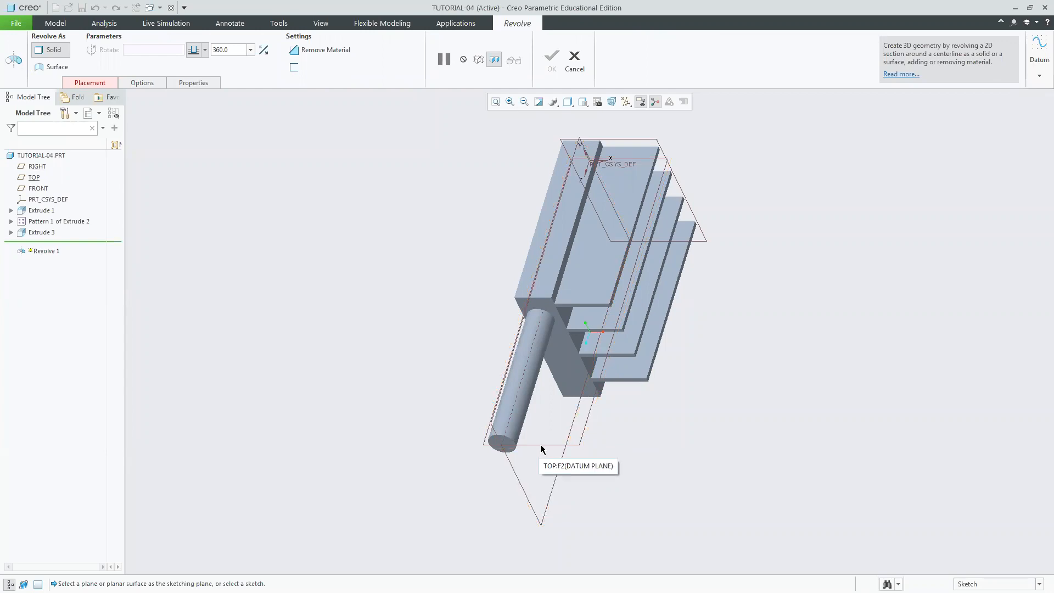
pyautogui.click(515, 475)
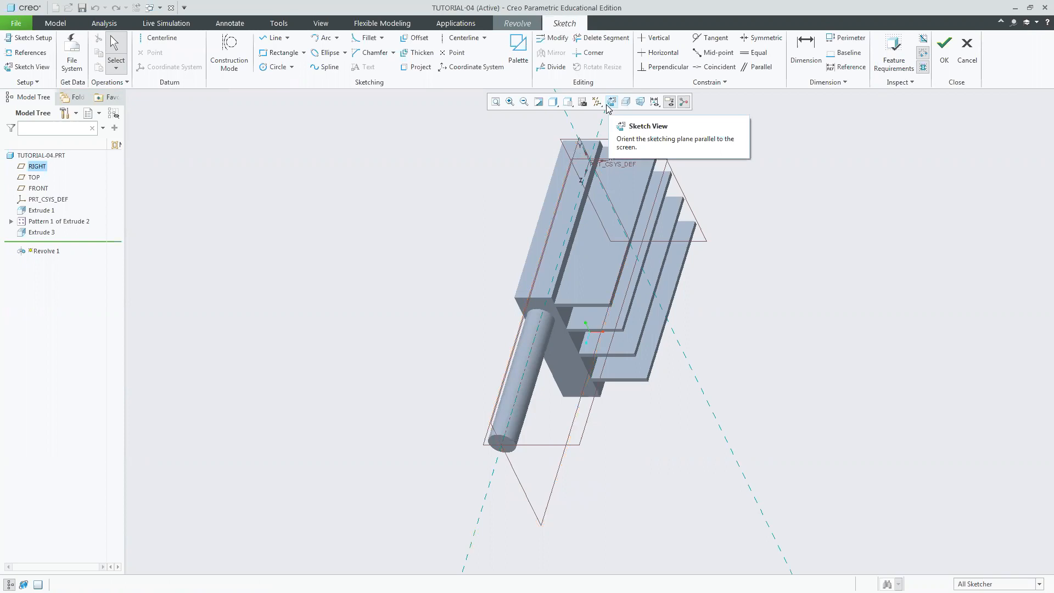
pyautogui.click(608, 104)
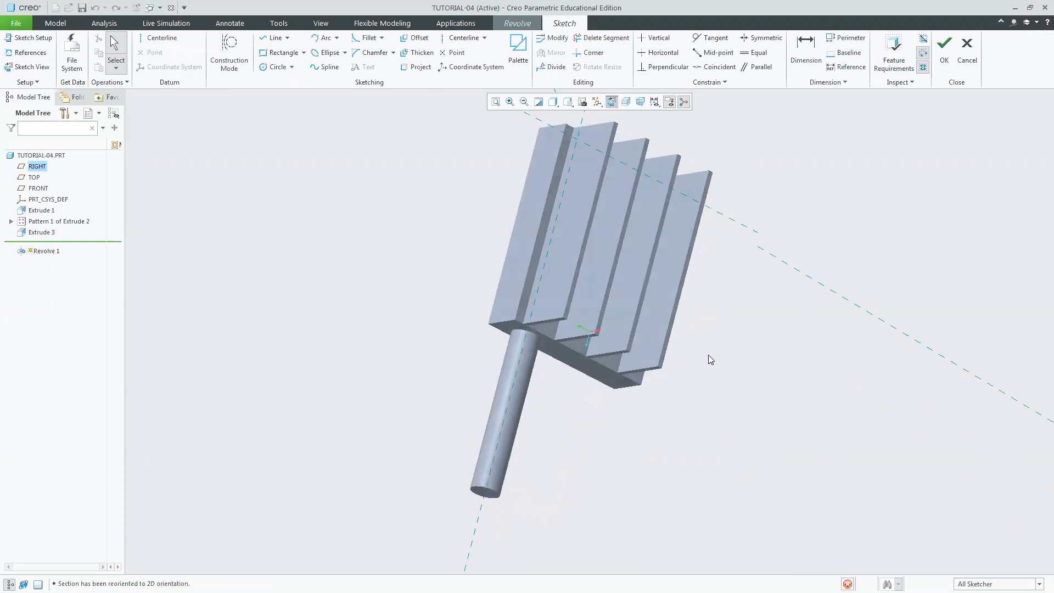
pyautogui.click(280, 52)
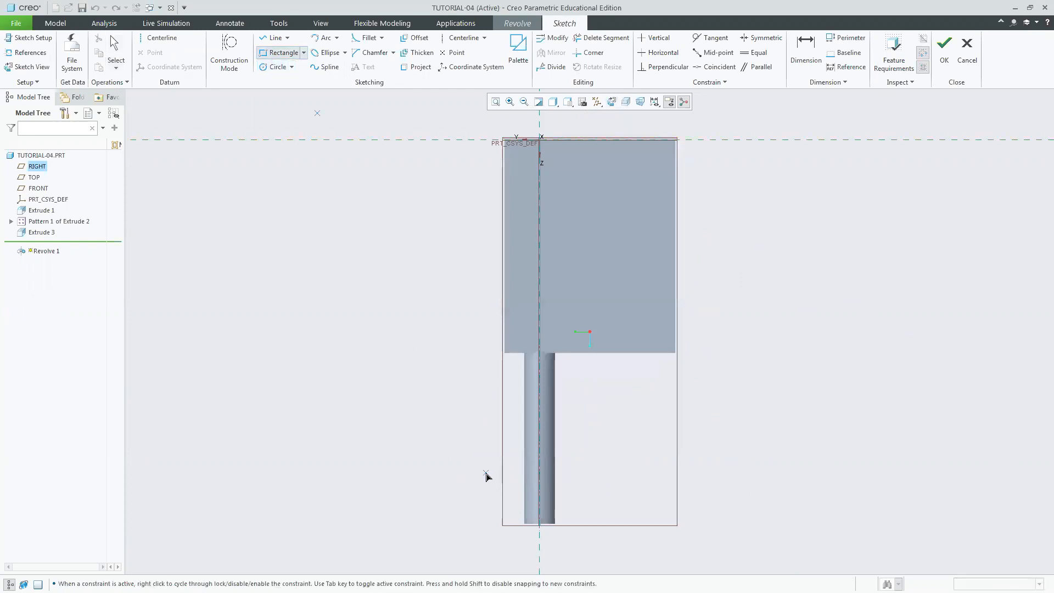
pyautogui.click(525, 474)
pyautogui.click(468, 456)
pyautogui.middleClick(701, 453)
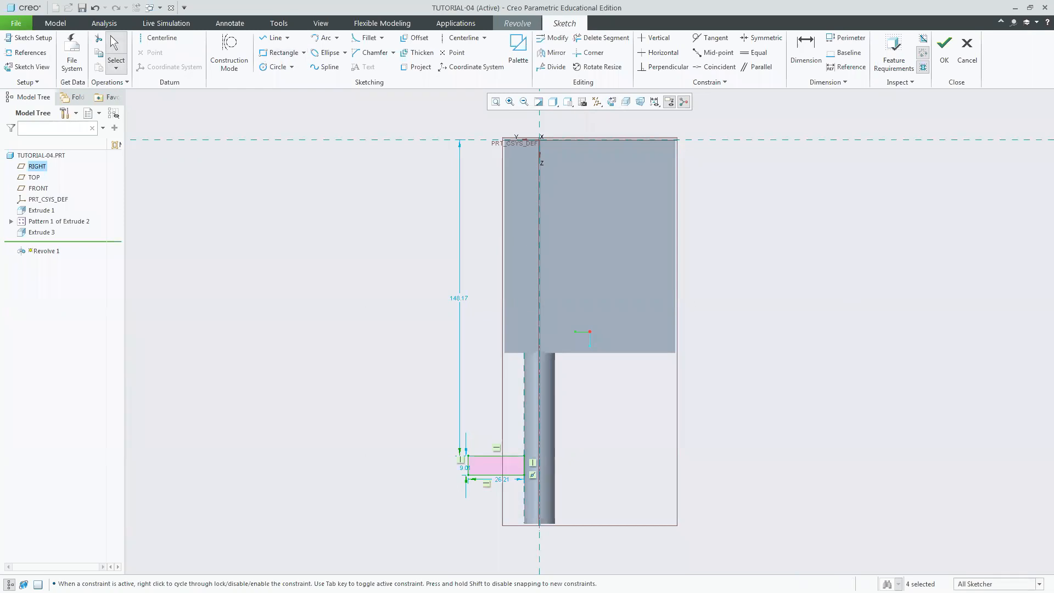
# Step: Check the flange's distance from the base and its thickness in the Word assignment, and return to the Creo sketch
pyautogui.hotkey('alt', 'Tab')
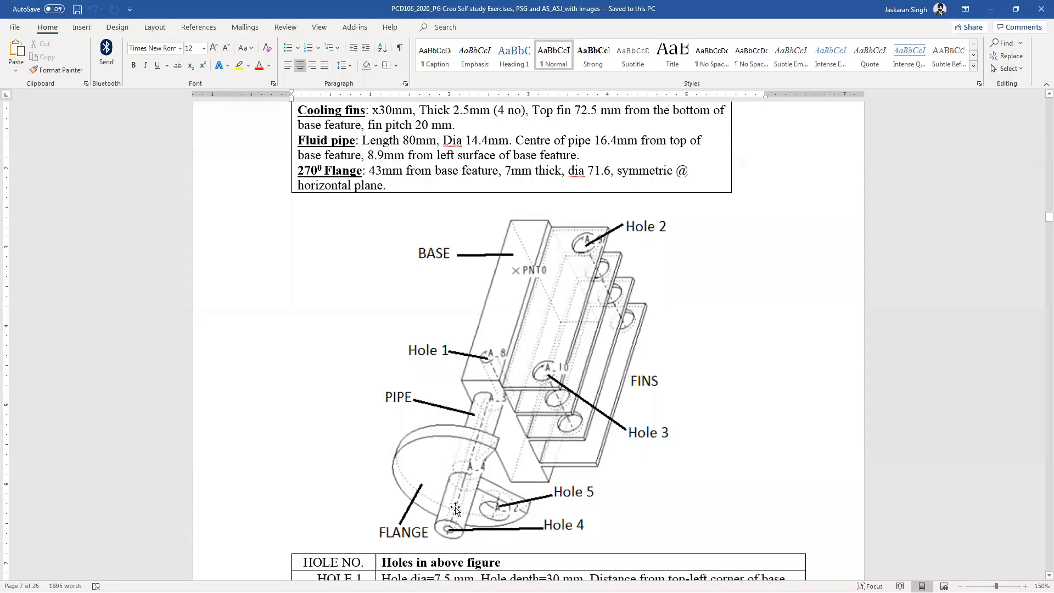
pyautogui.moveTo(369, 170); pyautogui.dragTo(562, 172)
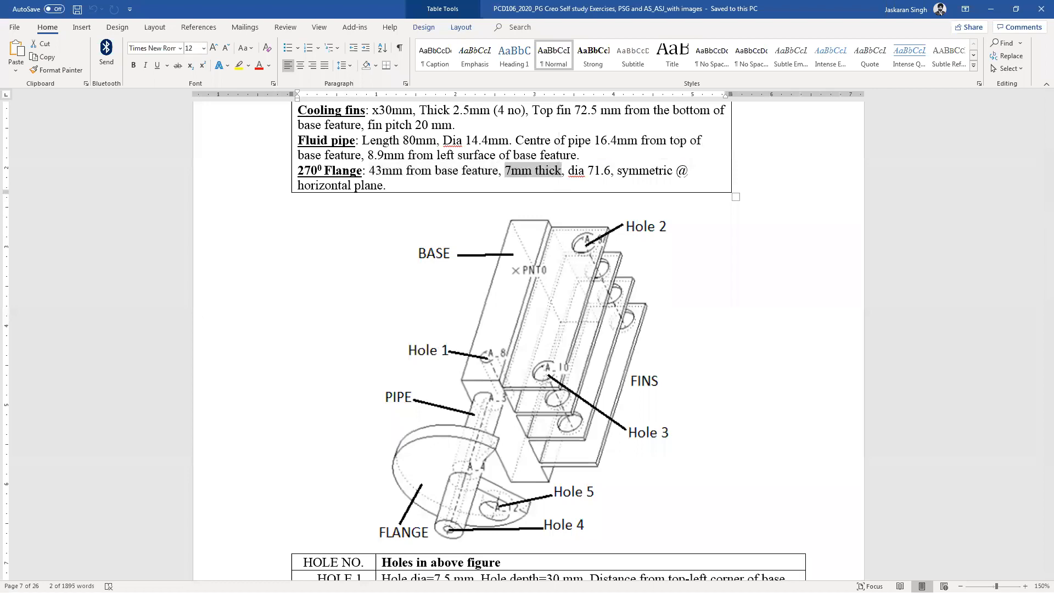
pyautogui.hotkey('alt', 'Tab')
pyautogui.click(817, 400)
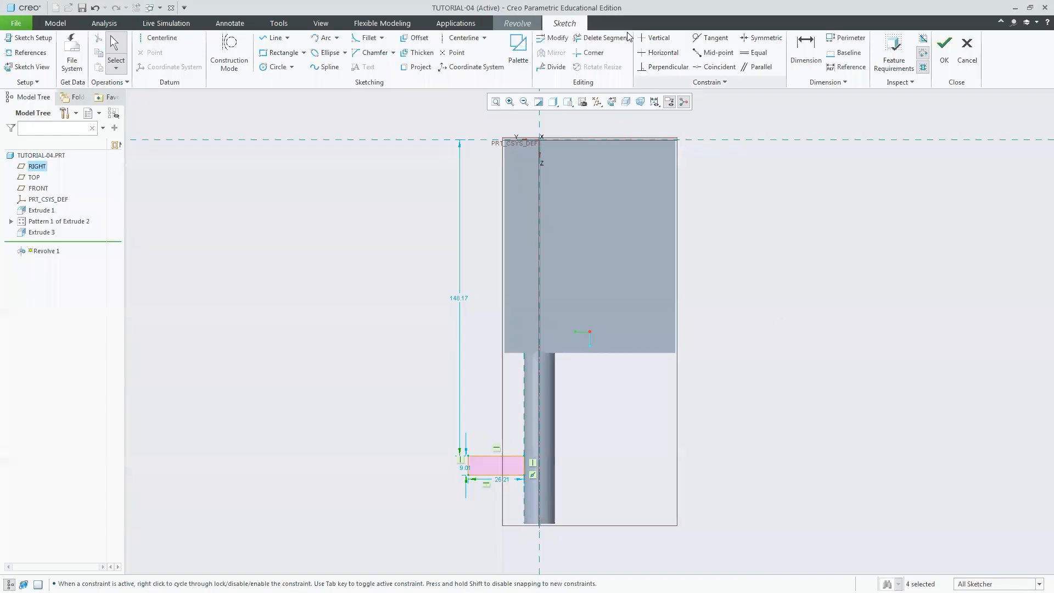
# Step: Add a vertical centerline along the pipe's axis as the flange's axis of revolution
pyautogui.click(157, 38)
pyautogui.click(539, 541)
pyautogui.click(538, 519)
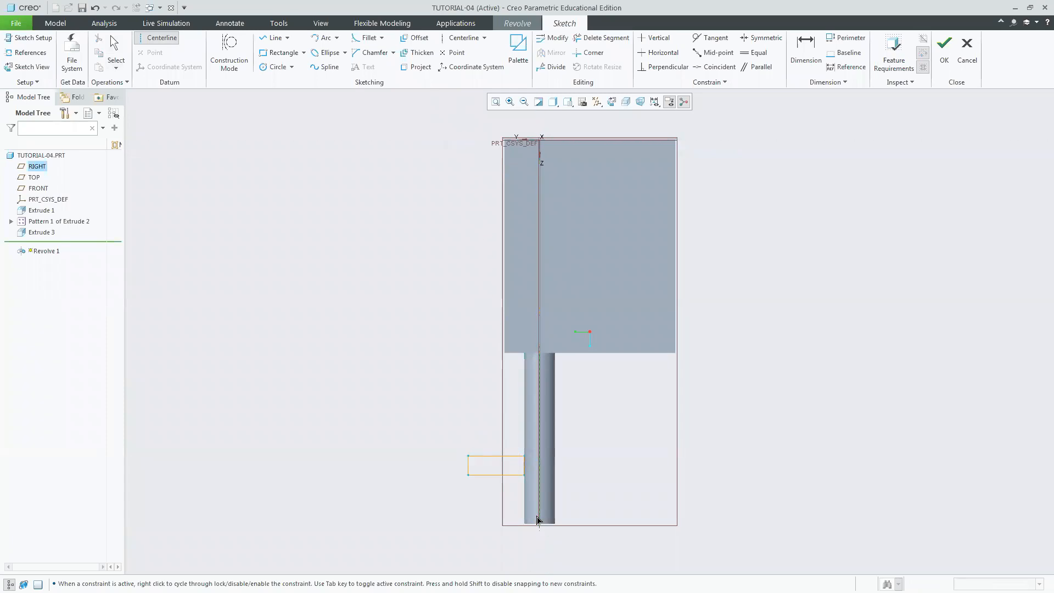
pyautogui.middleClick(836, 418)
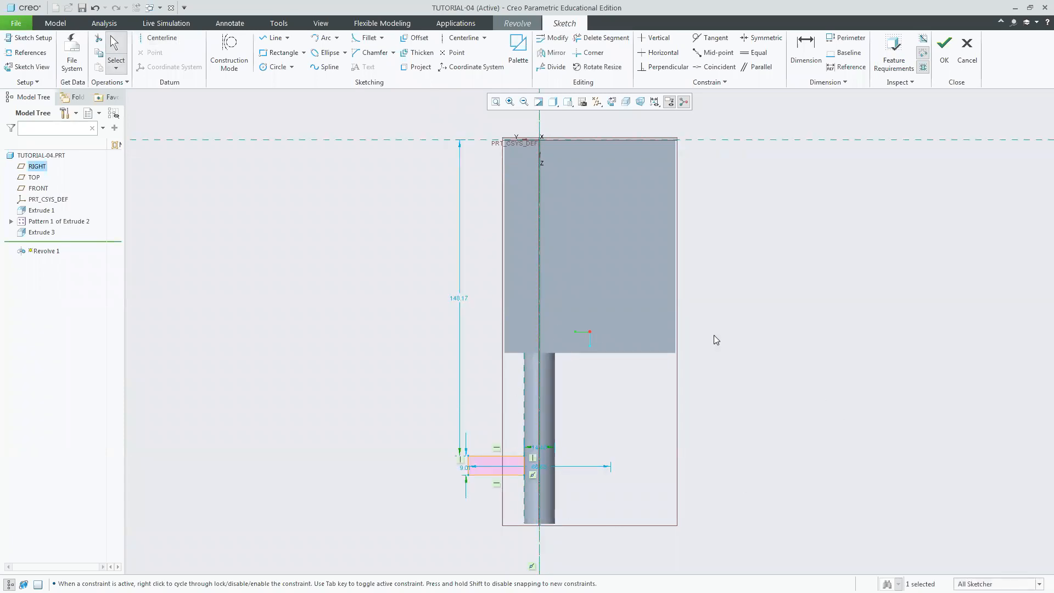
# Step: Add the base's edge on the pipe side as a reference for the flange sketch
pyautogui.click(805, 49)
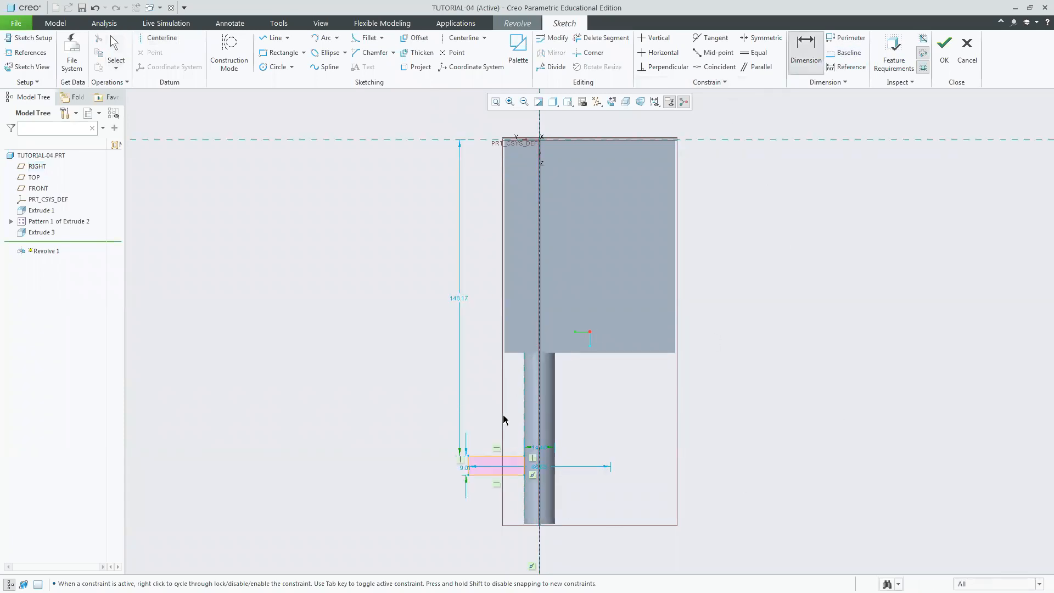
pyautogui.click(21, 53)
pyautogui.click(512, 356)
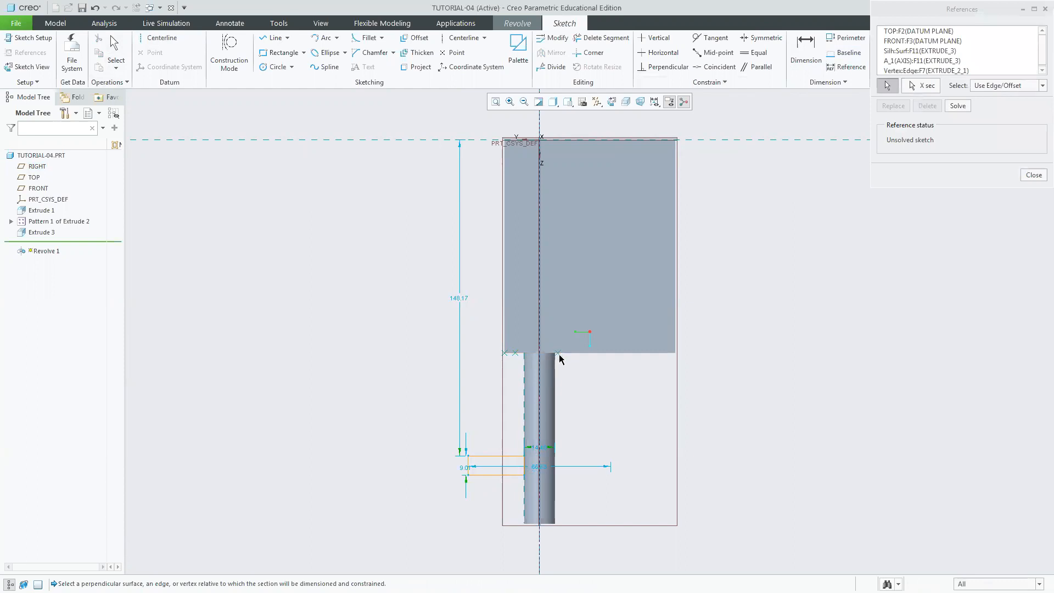
pyautogui.click(583, 357)
pyautogui.click(1034, 175)
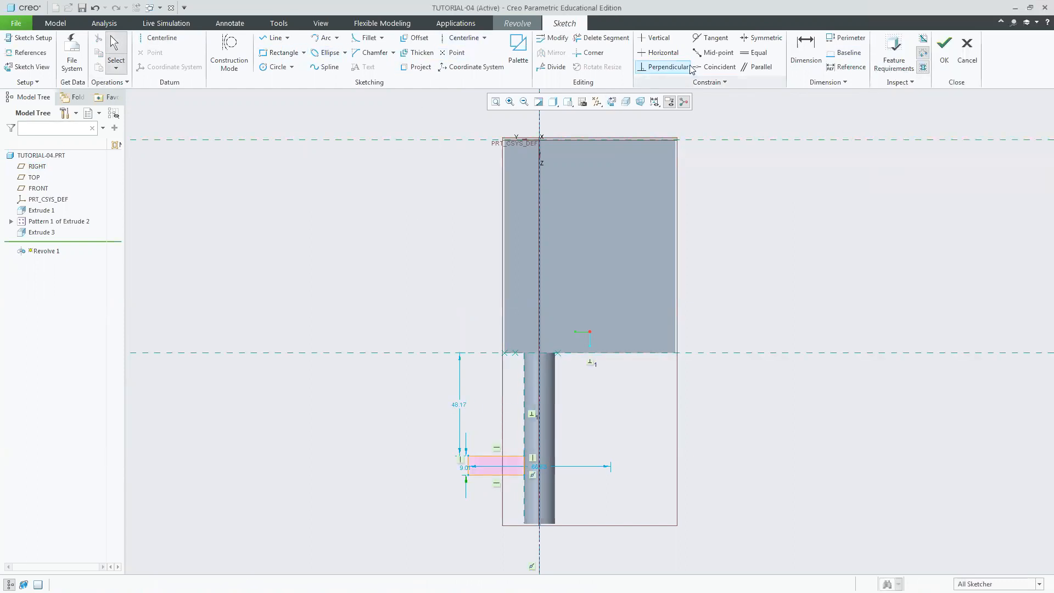
# Step: Dimension the distance from the base edge to the rectangle's nearer side and set it to 43 mm
pyautogui.click(805, 50)
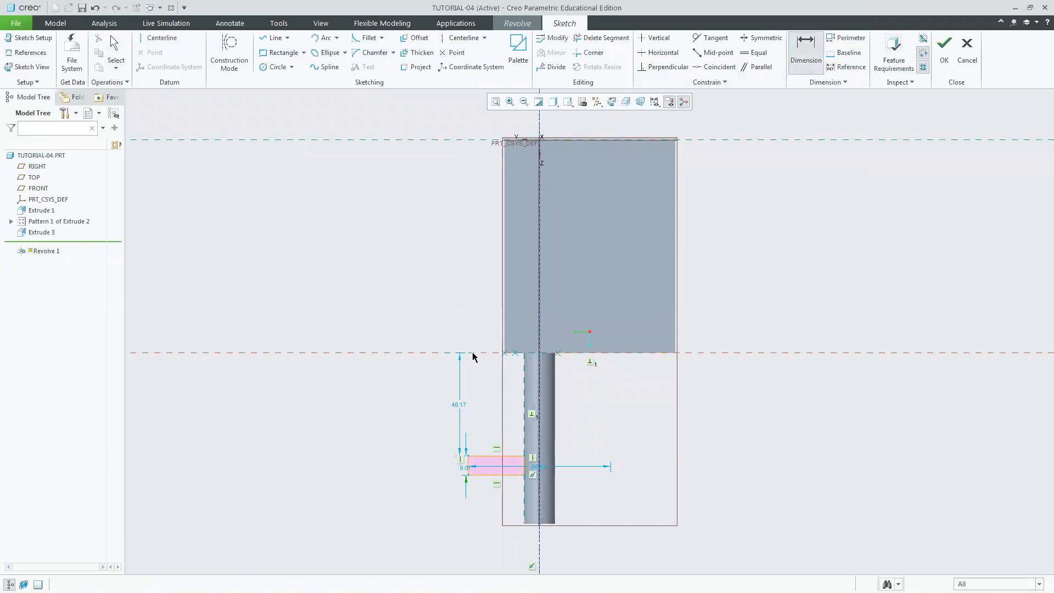
pyautogui.click(471, 459)
pyautogui.middleClick(430, 433)
pyautogui.write('43')
pyautogui.press('Return')
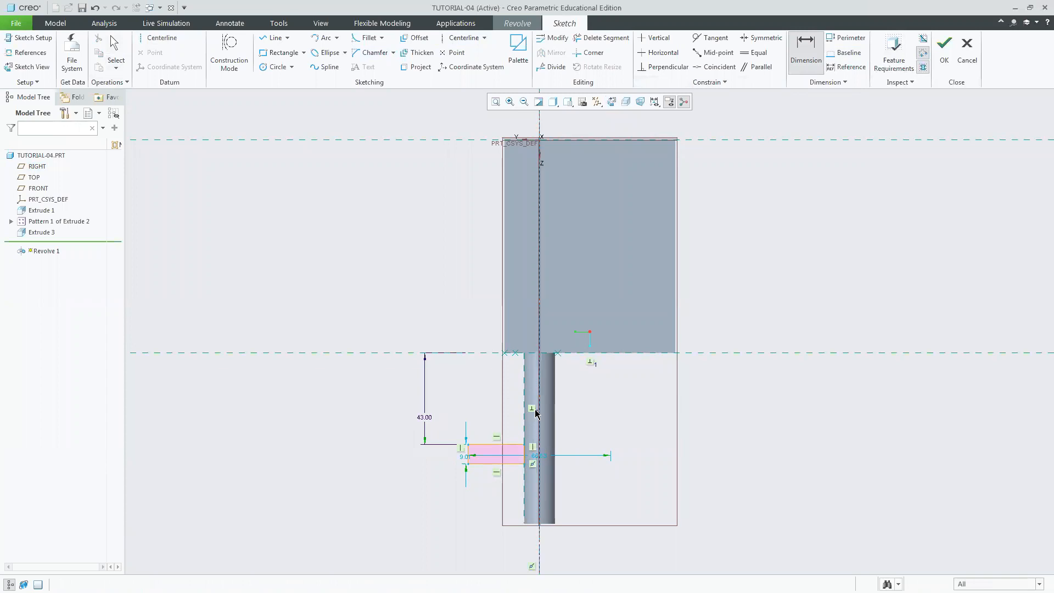
pyautogui.middleClick(432, 457)
# Step: Check the flange thickness in the Word assignment and set the rectangle's thickness to 7 mm in Creo
pyautogui.hotkey('alt', 'Tab')
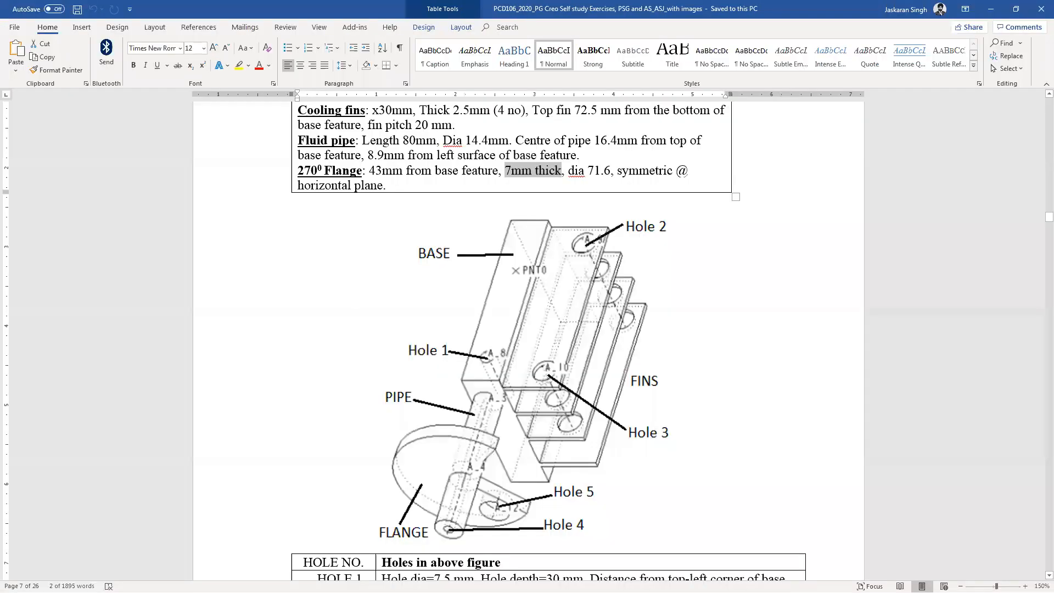
pyautogui.hotkey('alt', 'Tab')
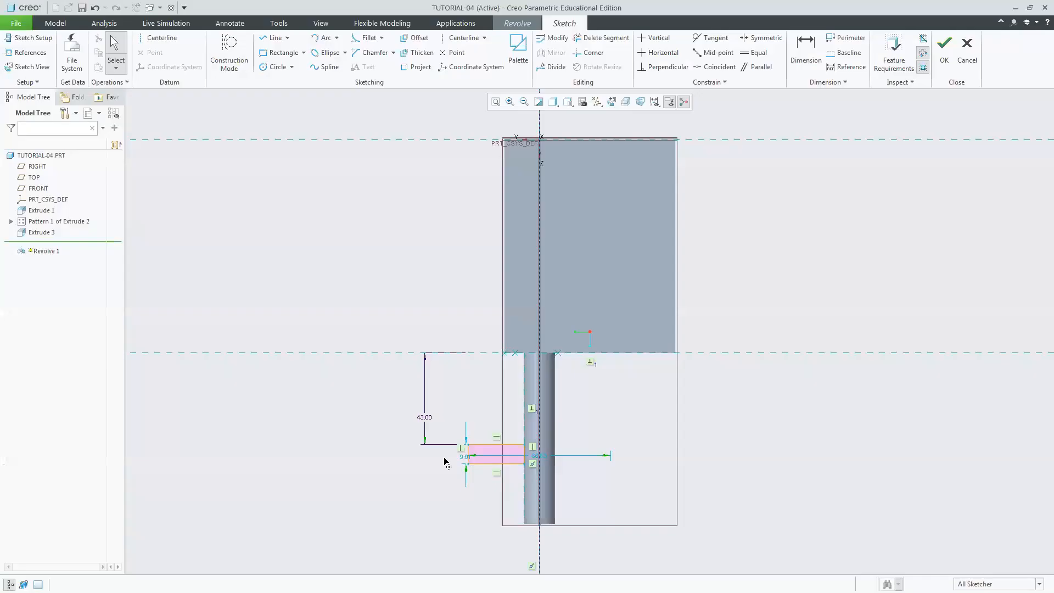
pyautogui.doubleClick(402, 457)
pyautogui.write('7')
pyautogui.press('Return')
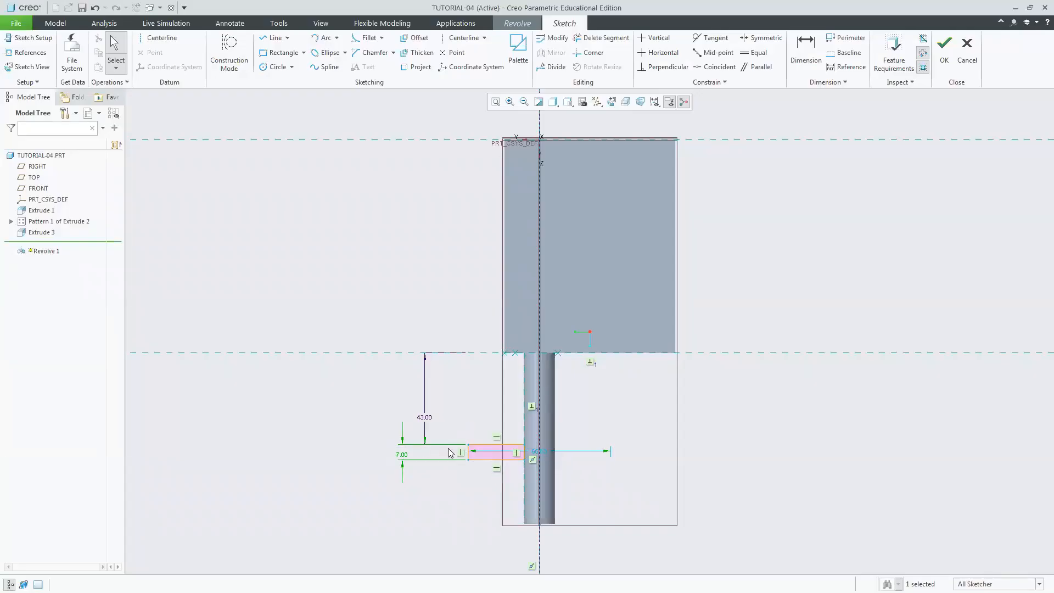
# Step: Move the flange diameter dimension beyond the pipe's free end and set it to 71.6 mm, as the assignment specifies
pyautogui.moveTo(541, 456); pyautogui.dragTo(547, 538)
pyautogui.doubleClick(547, 537)
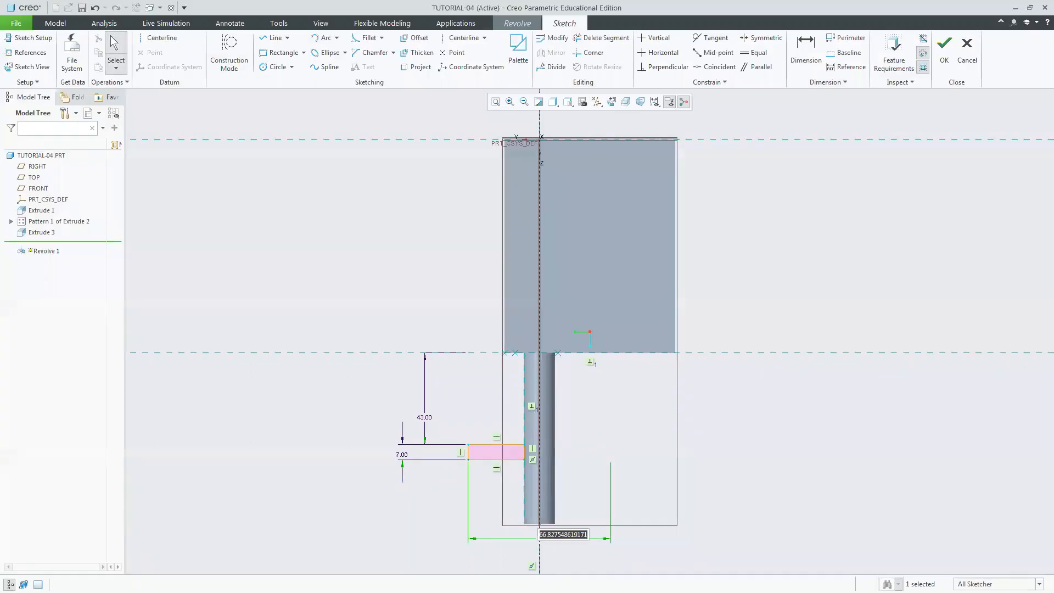
pyautogui.hotkey('alt', 'Tab')
pyautogui.hotkey('alt', 'Tab')
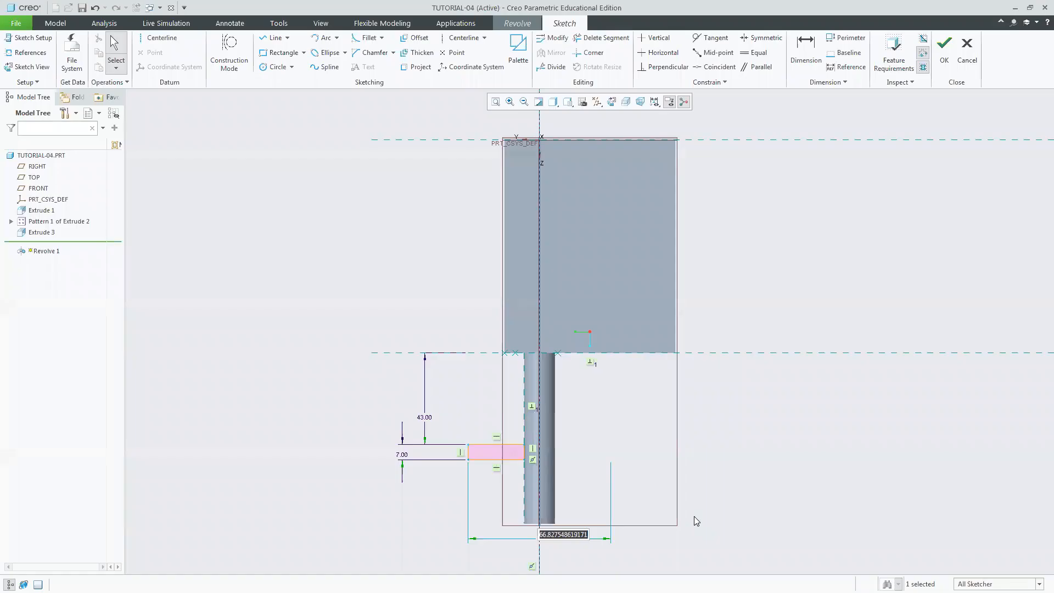
pyautogui.write('71')
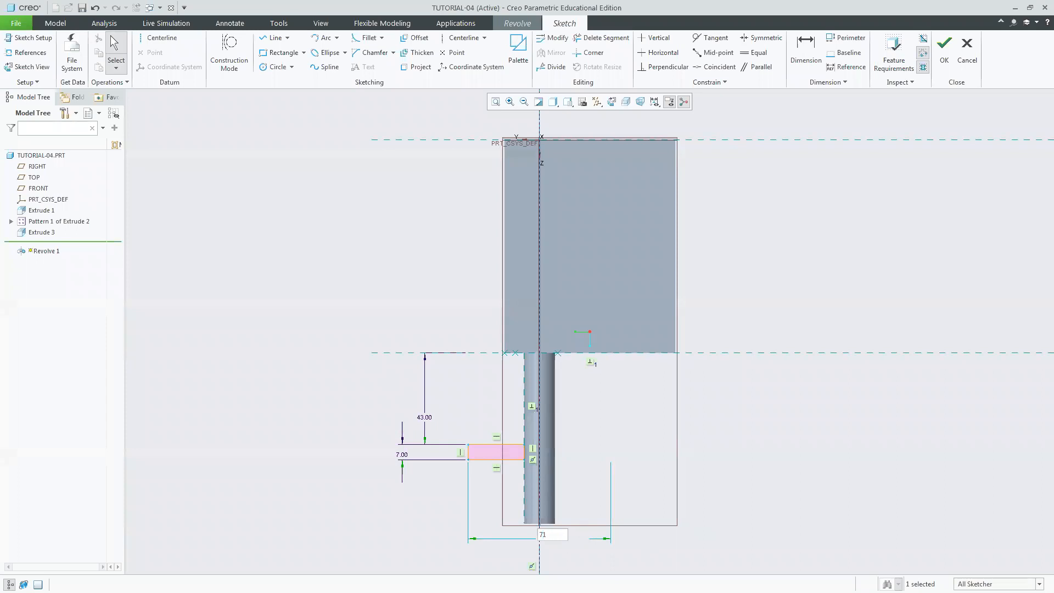
pyautogui.write('.6')
pyautogui.press('Return')
pyautogui.click(830, 469)
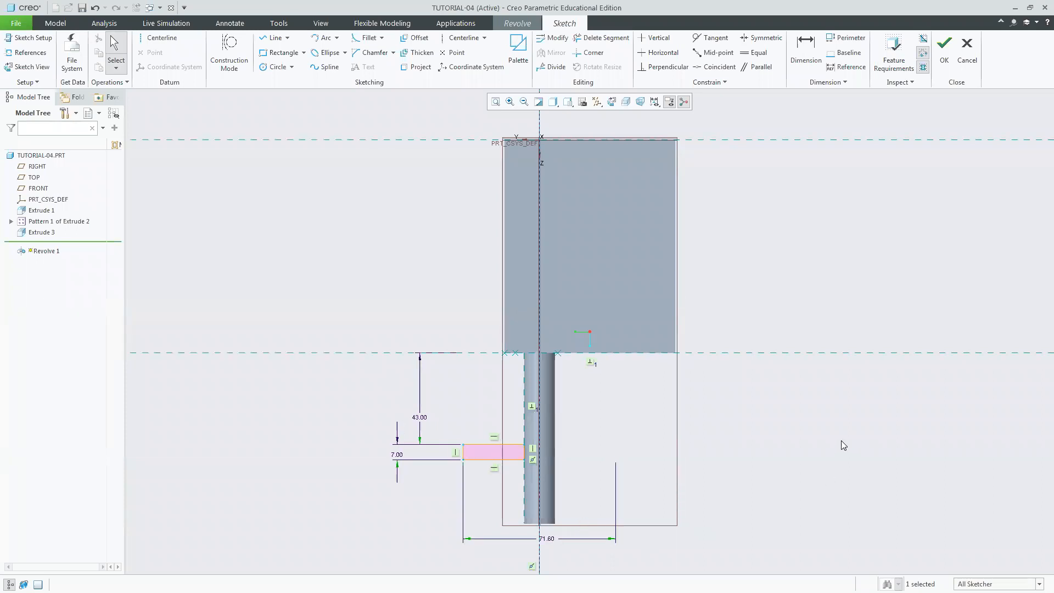
# Step: Finish the flange sketch in a 3D view, check the assignment's flange angle, and set the revolve angle to 270°
pyautogui.click(569, 101)
pyautogui.click(571, 116)
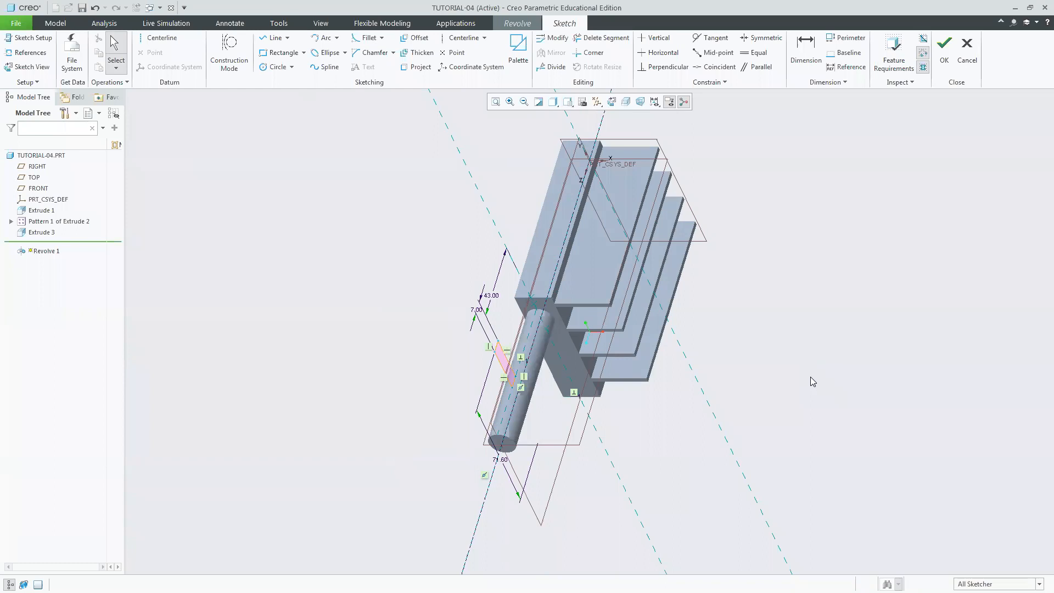
pyautogui.click(945, 60)
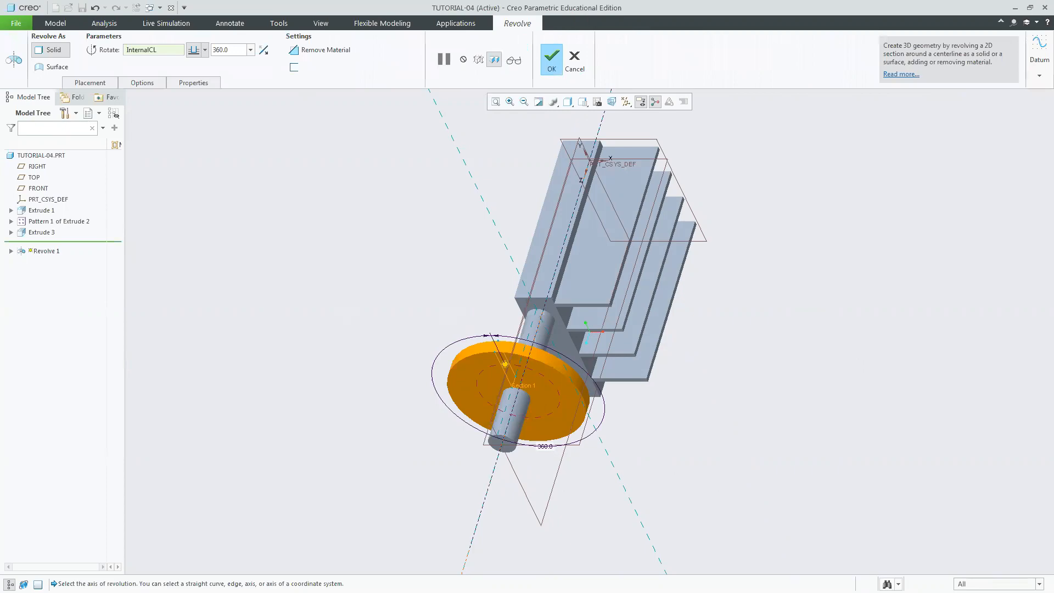
pyautogui.hotkey('alt', 'Tab')
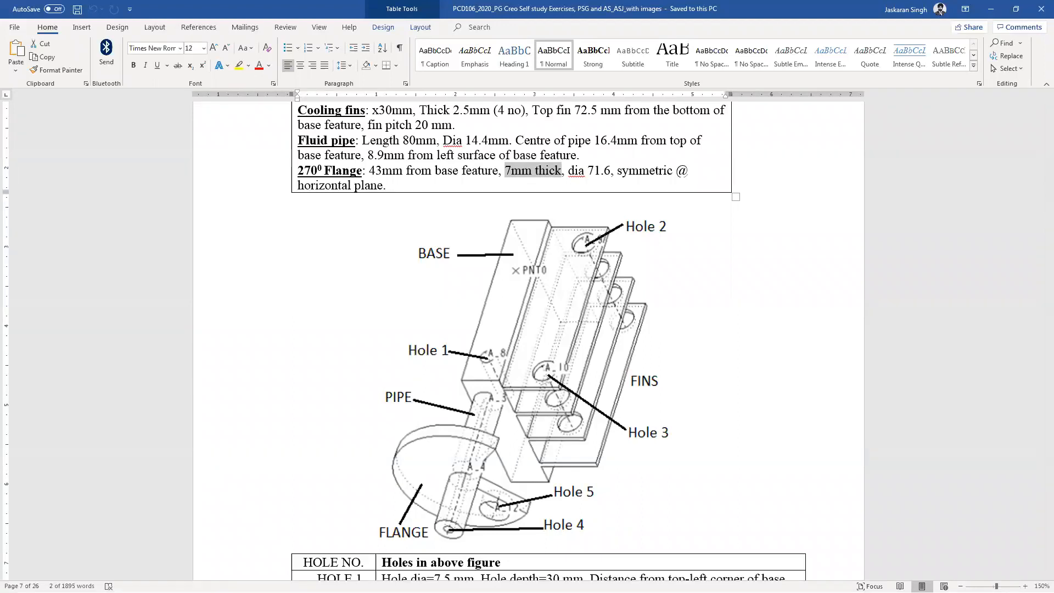
pyautogui.hotkey('alt', 'Tab')
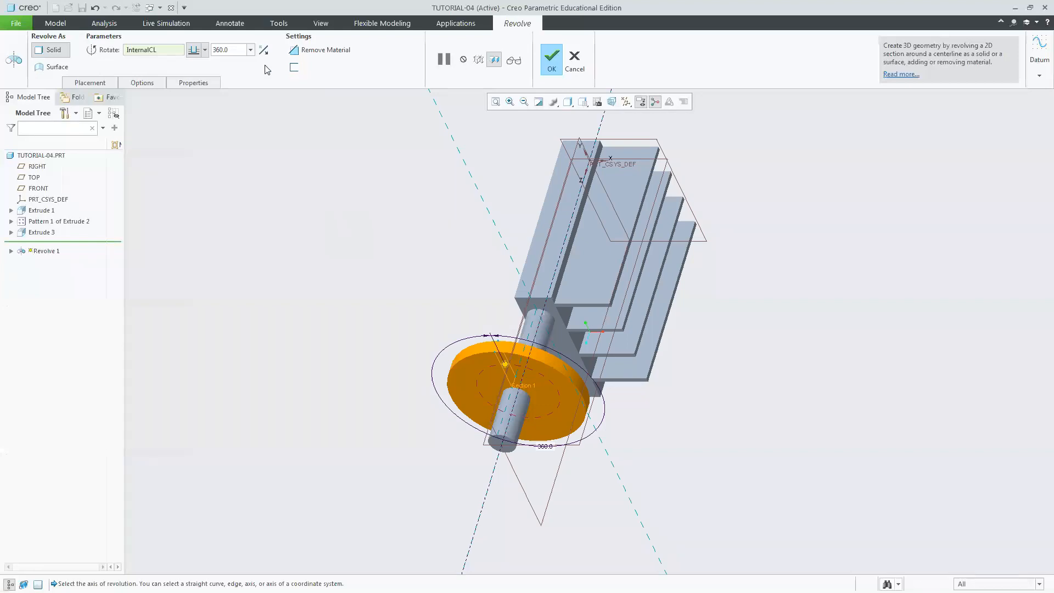
pyautogui.doubleClick(239, 49)
pyautogui.write('270')
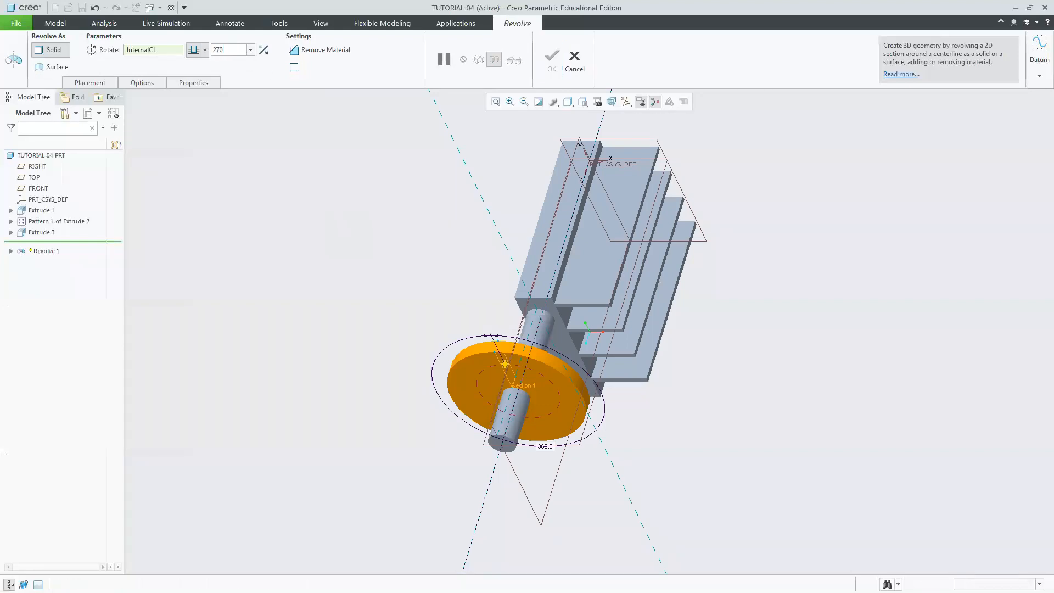
pyautogui.press('Return')
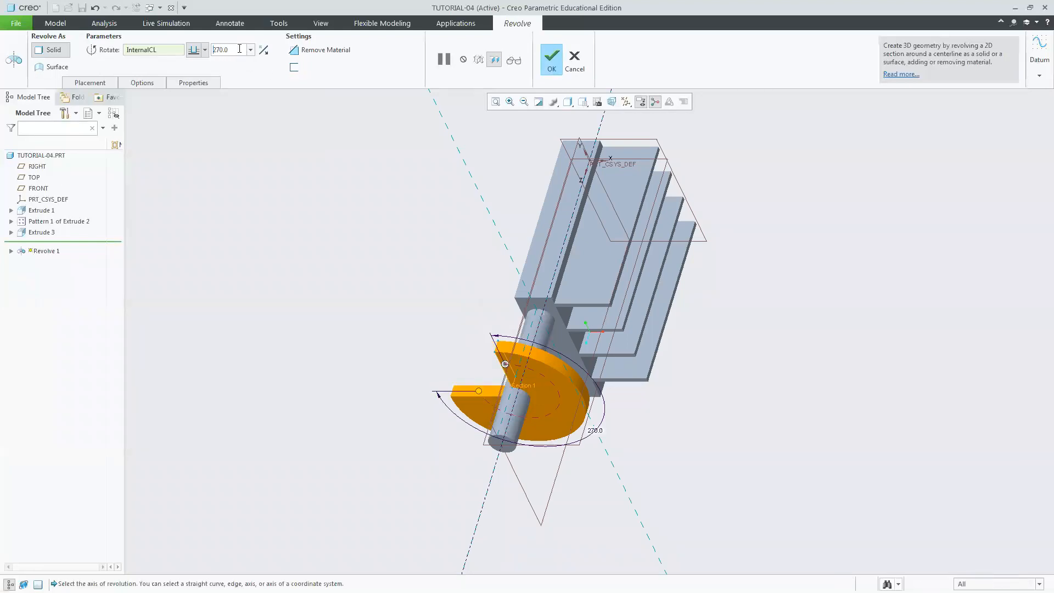
# Step: Revolve the flange symmetrically on both sides of the sketch plane and compare it with the flange in the Word assignment
pyautogui.hotkey('alt', 'Tab')
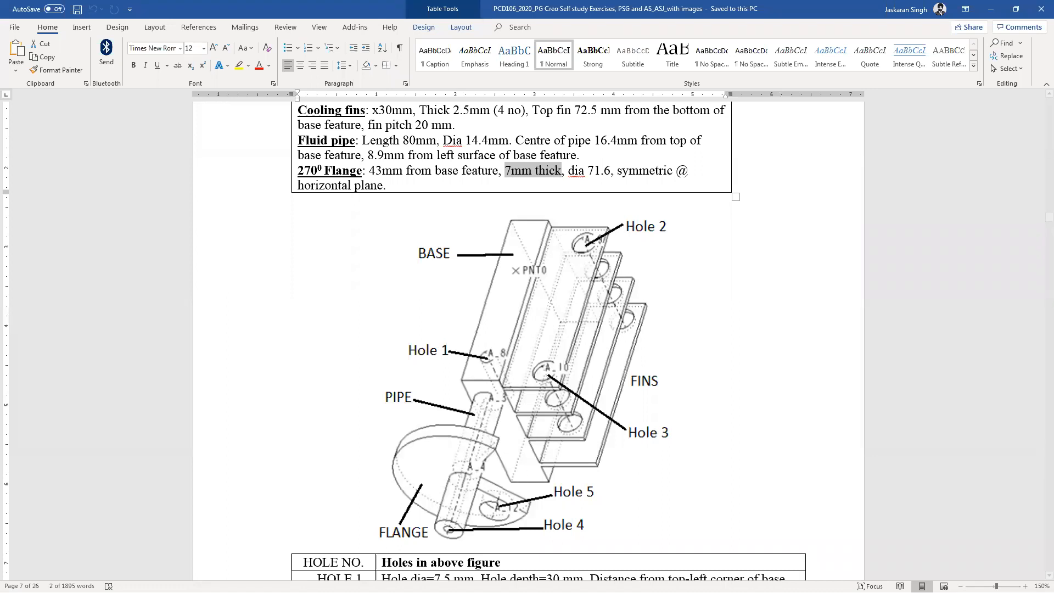
pyautogui.hotkey('alt', 'Tab')
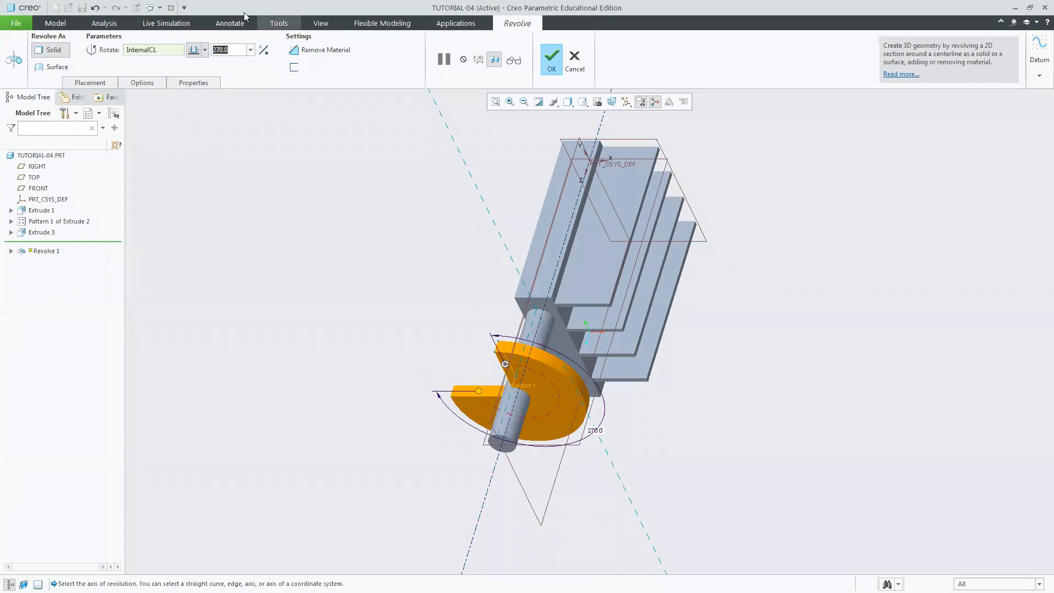
pyautogui.click(205, 51)
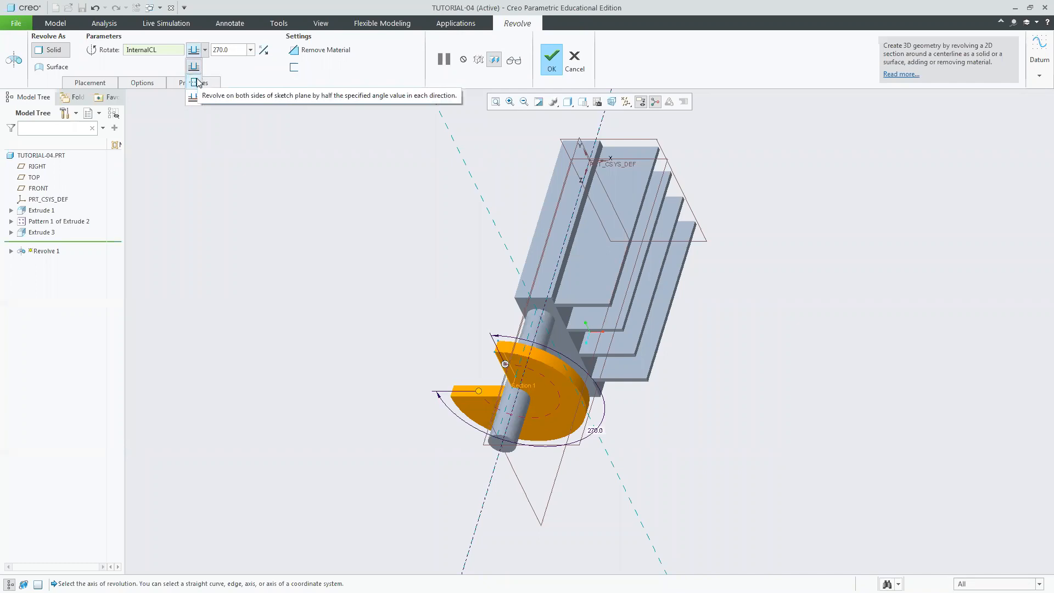
pyautogui.click(307, 260)
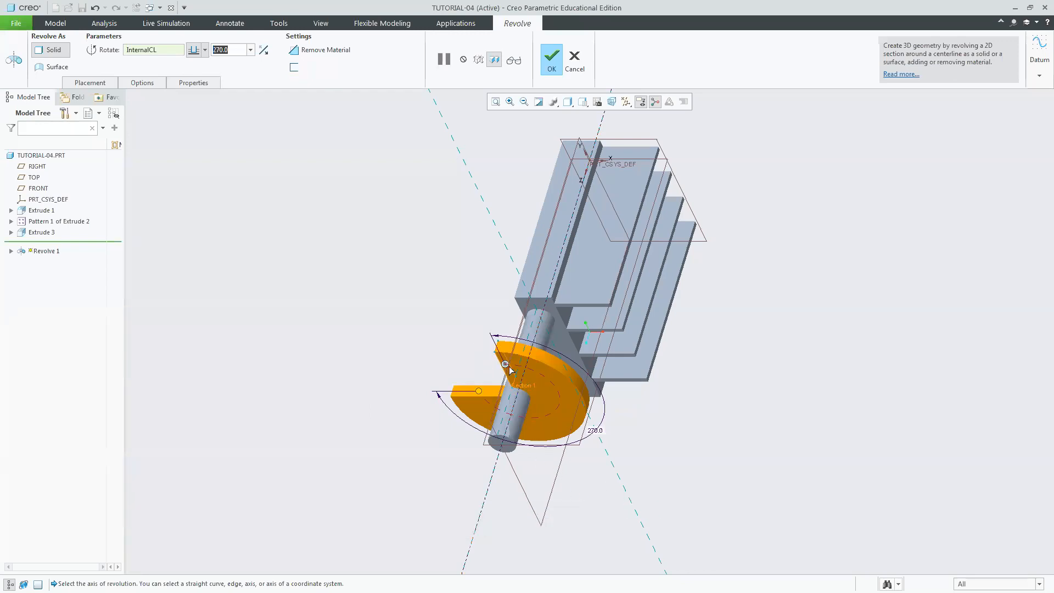
pyautogui.click(204, 50)
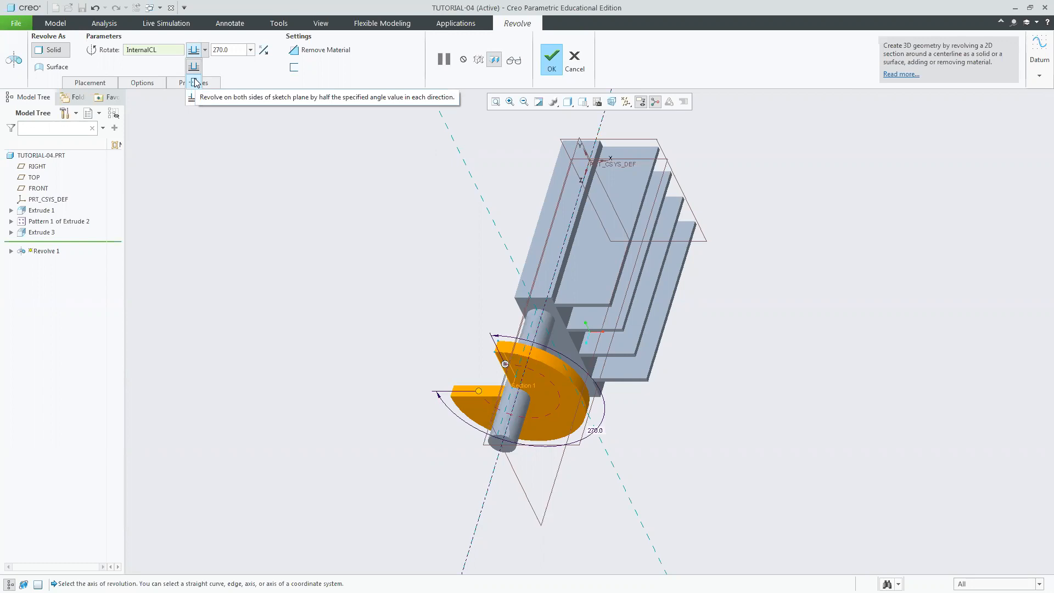
pyautogui.click(195, 83)
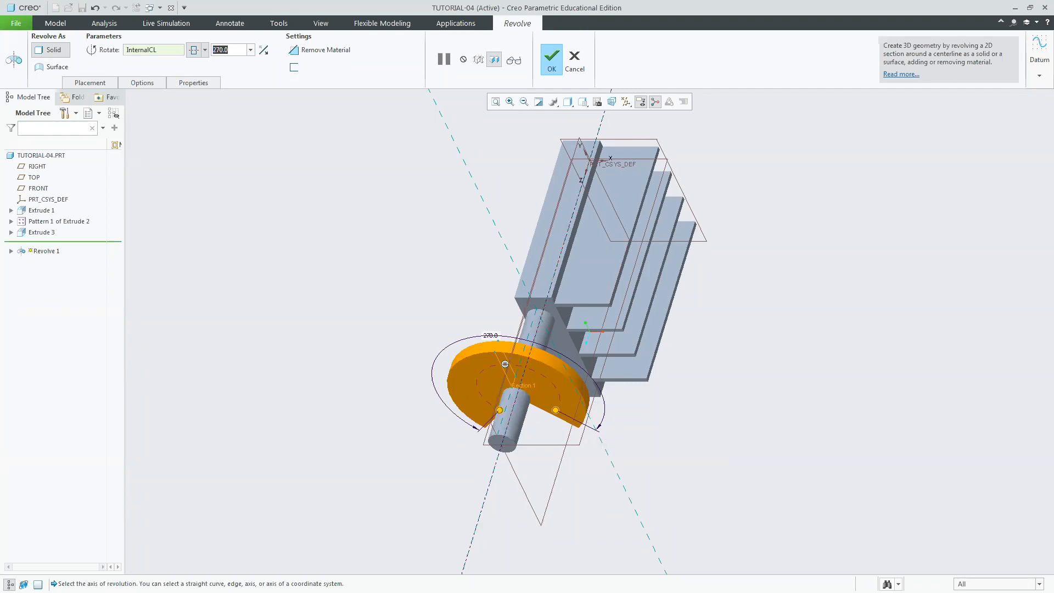
pyautogui.hotkey('alt', 'Tab')
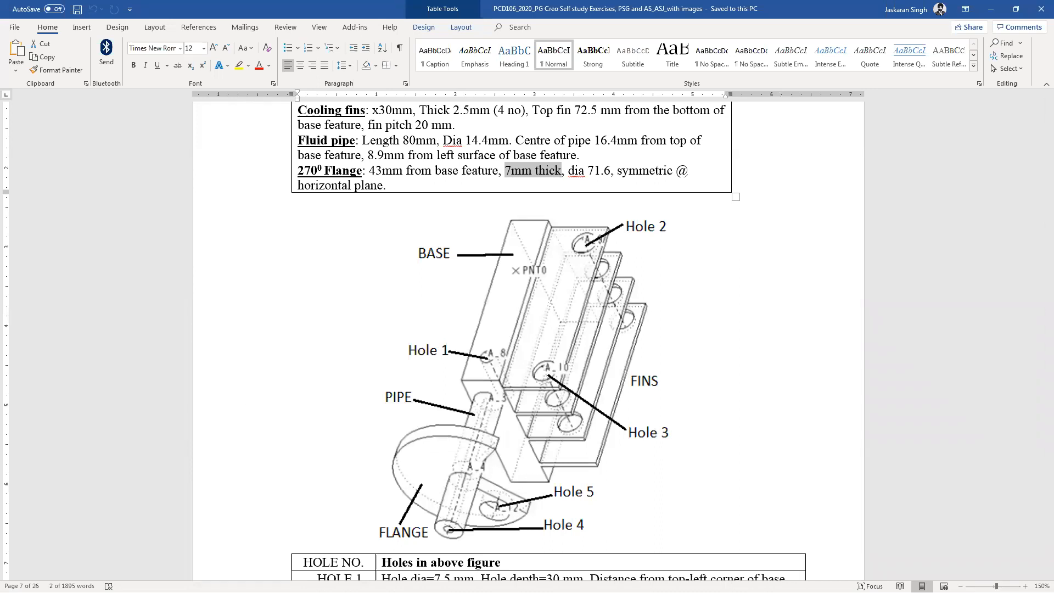
pyautogui.hotkey('alt', 'Tab')
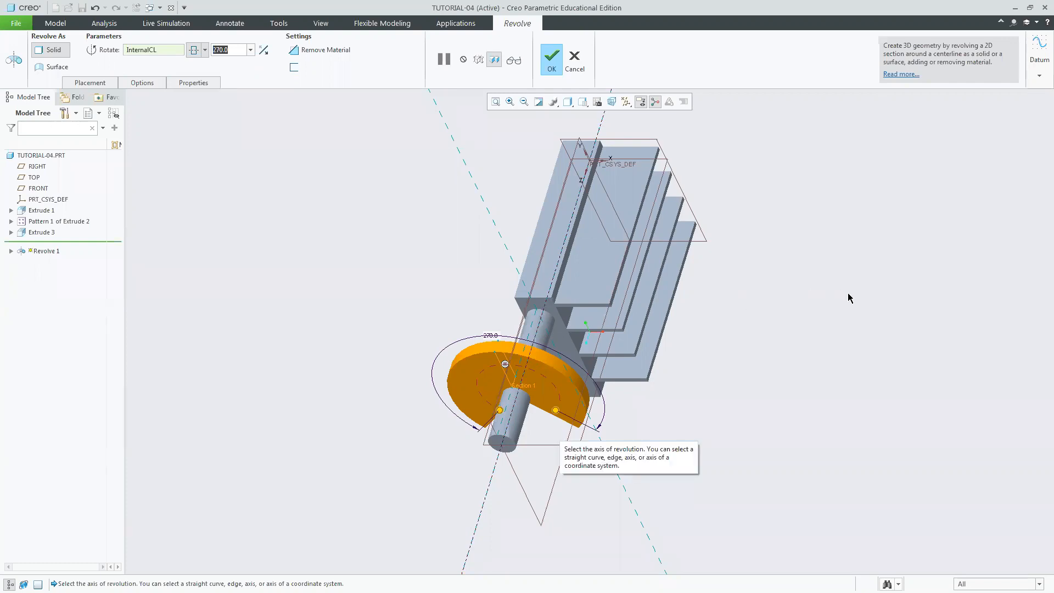
# Step: Try the symmetric flange revolve with an angle of 90° and with 180°
pyautogui.write('90')
pyautogui.press('Return')
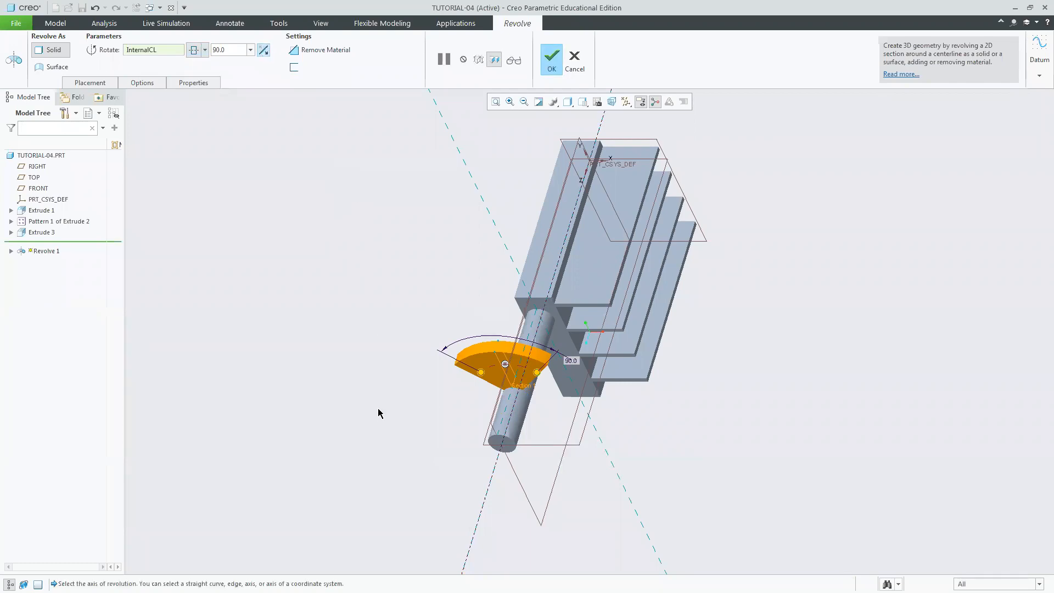
pyautogui.click(232, 48)
pyautogui.click(230, 49)
pyautogui.press('BackSpace')
pyautogui.press('BackSpace')
pyautogui.press('BackSpace')
pyautogui.press('BackSpace')
pyautogui.write('180')
pyautogui.press('Return')
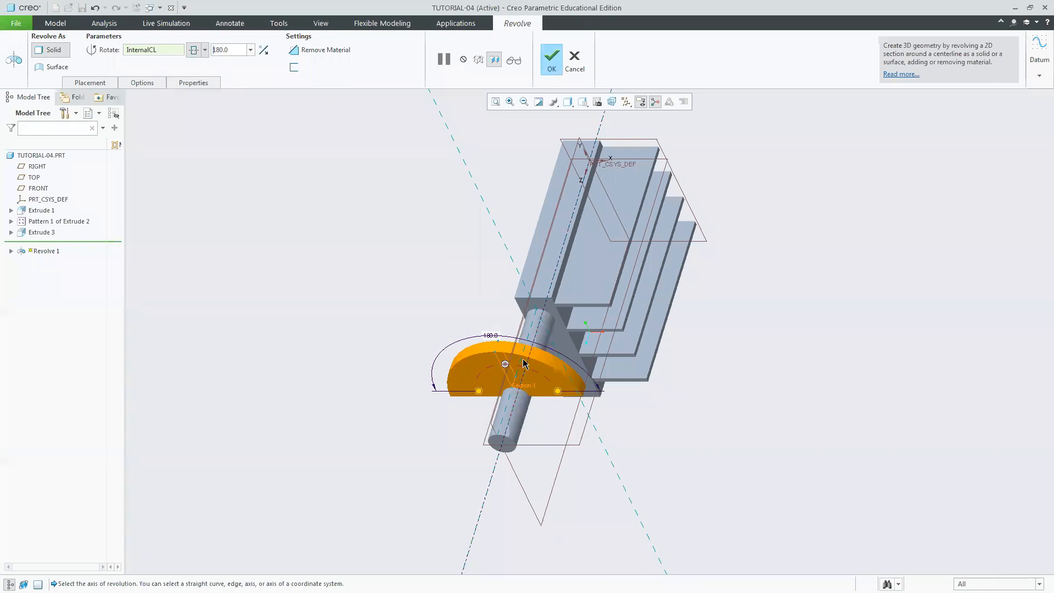
# Step: Set the symmetric flange revolve's angle back to 270°
pyautogui.click(233, 49)
pyautogui.press('BackSpace')
pyautogui.press('BackSpace')
pyautogui.press('BackSpace')
pyautogui.press('BackSpace')
pyautogui.press('BackSpace')
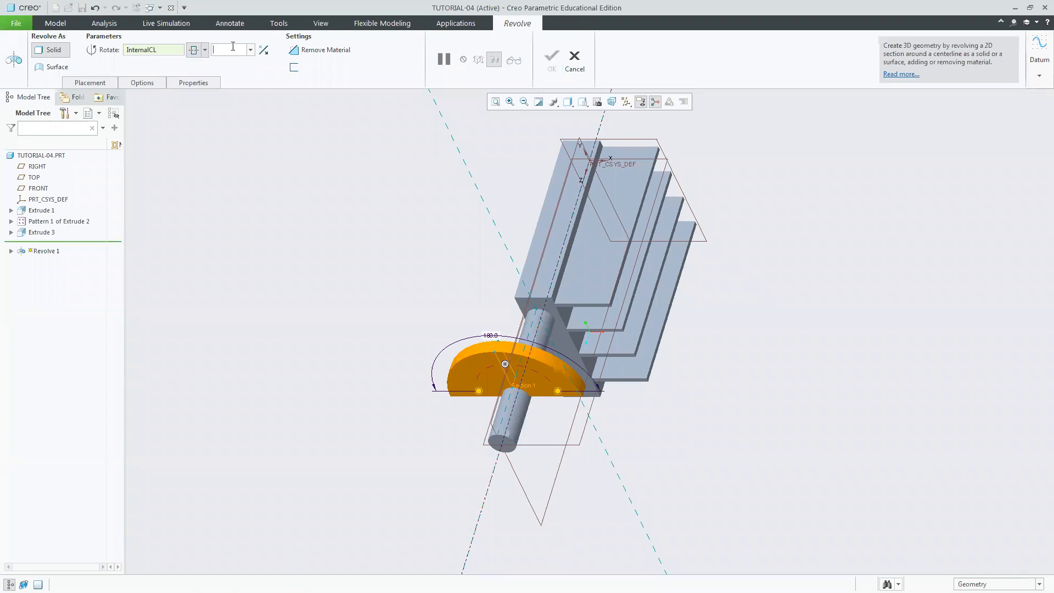
pyautogui.write('270')
pyautogui.press('Return')
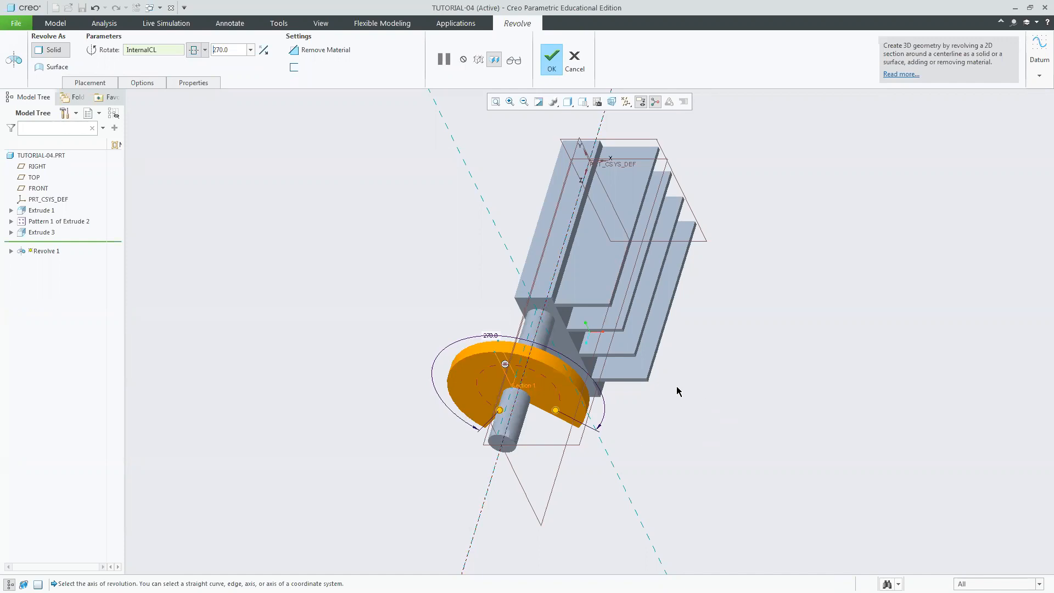
# Step: Examine the flange preview's open quarter from the FRONT view and in 3D to judge its orientation
pyautogui.moveTo(677, 384)
pyautogui.mouseDown(button='middle')
pyautogui.moveTo(694, 360)
pyautogui.moveTo(675, 348)
pyautogui.moveTo(686, 374)
pyautogui.moveTo(668, 383)
pyautogui.mouseUp(button='middle')
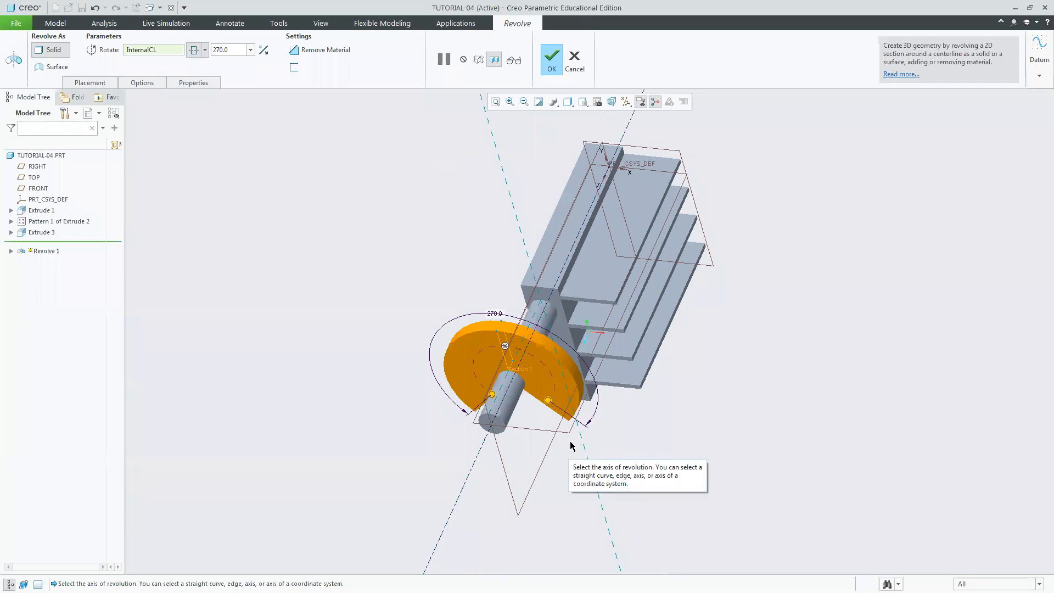
pyautogui.click(572, 62)
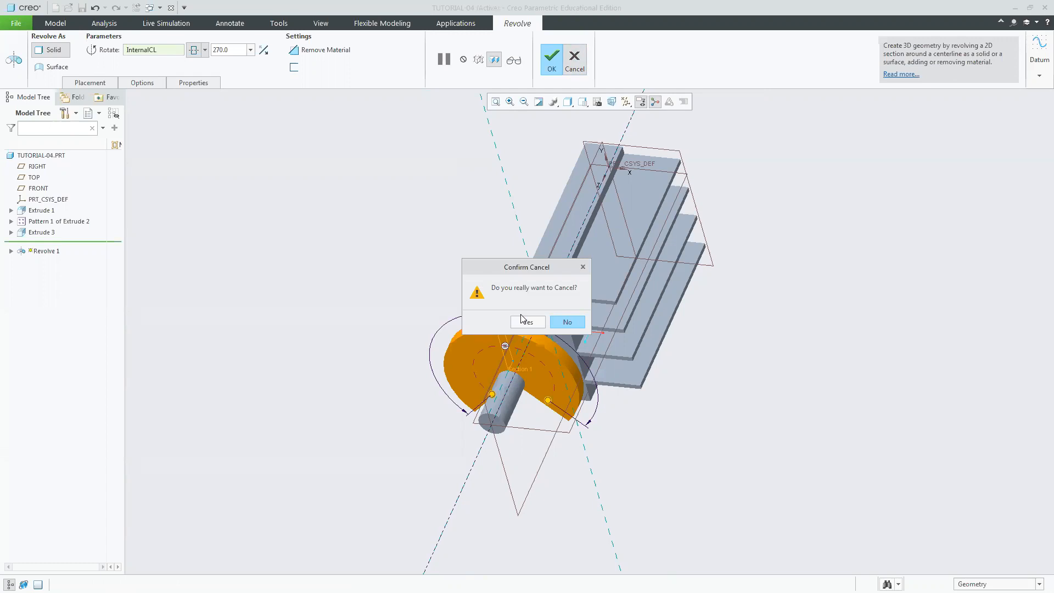
pyautogui.click(554, 322)
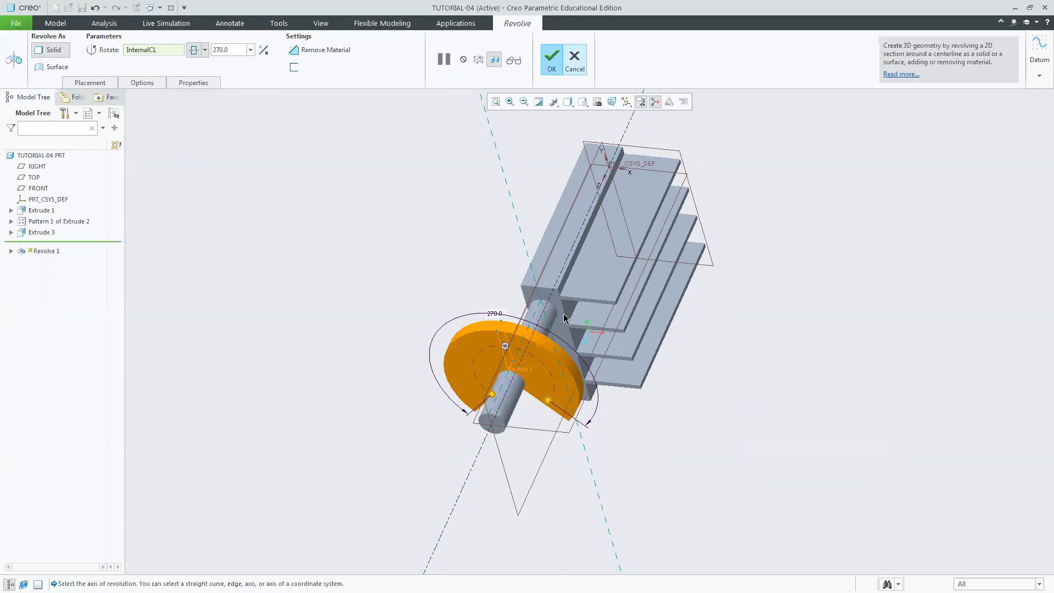
pyautogui.click(582, 101)
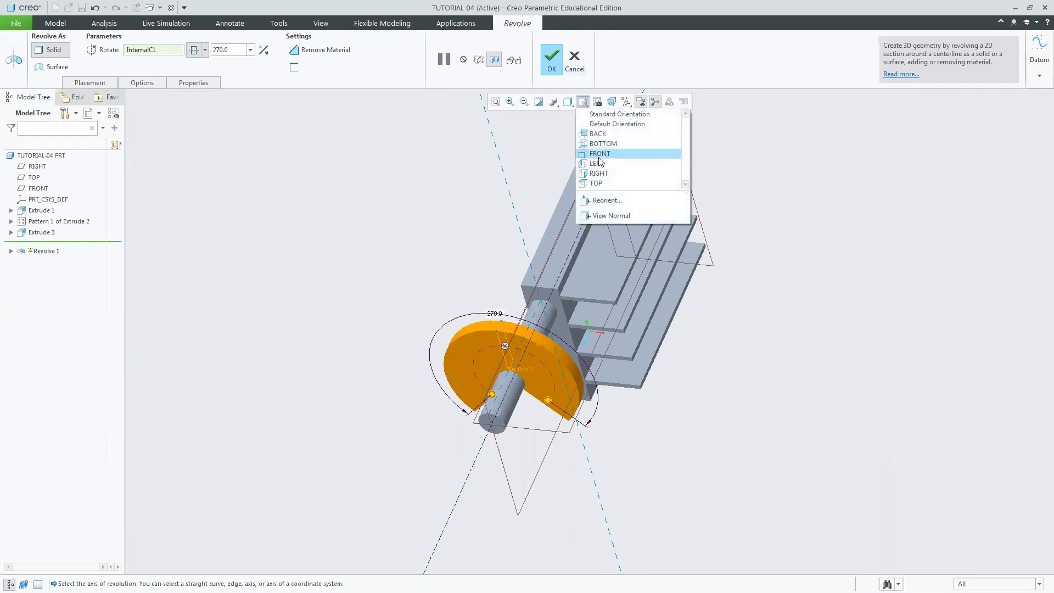
pyautogui.click(598, 155)
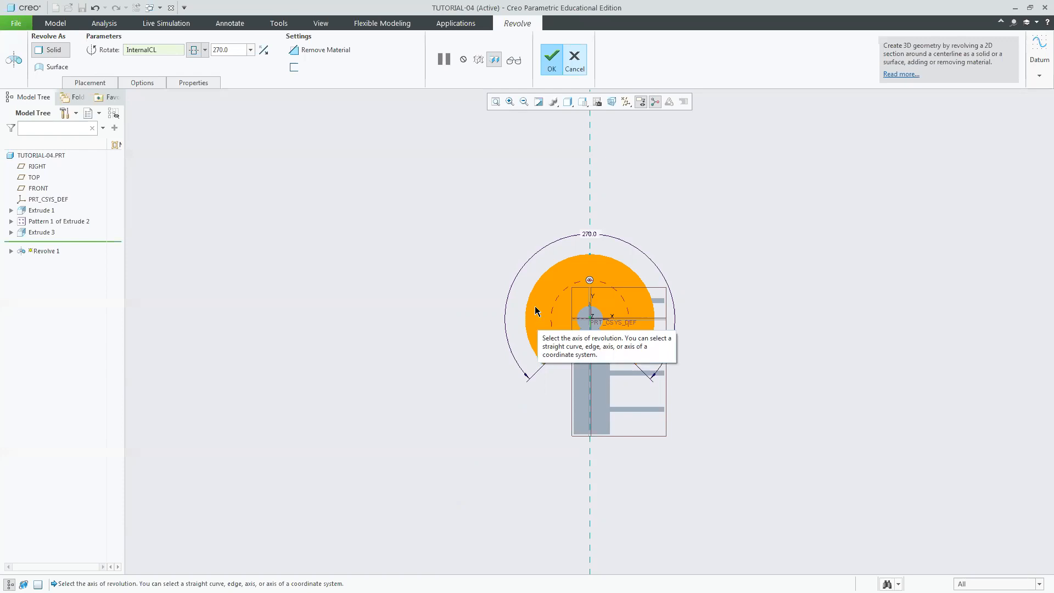
pyautogui.click(582, 102)
pyautogui.click(601, 110)
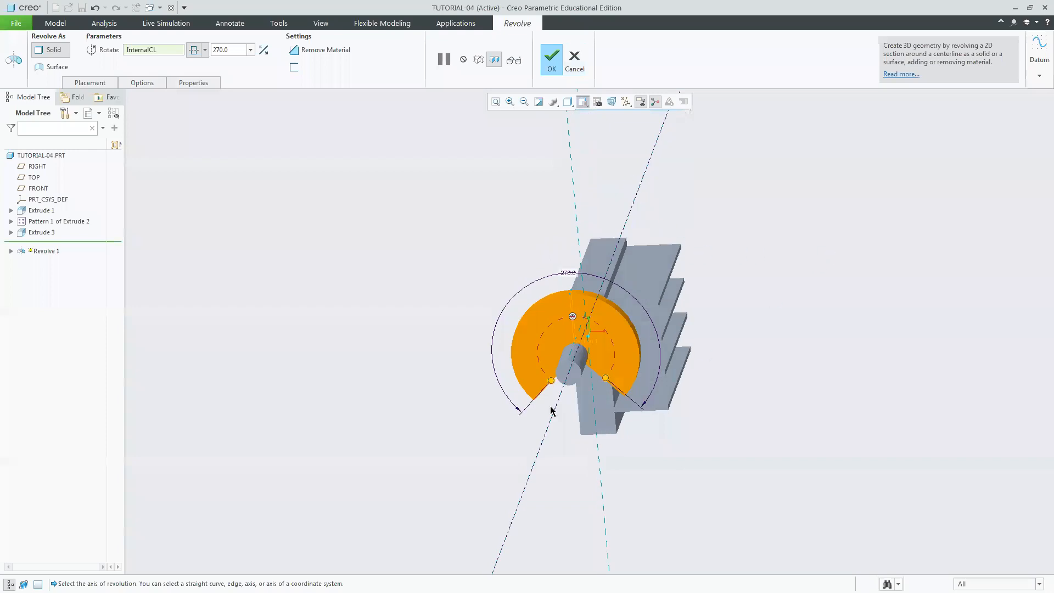
pyautogui.scroll(-3, 554, 400)
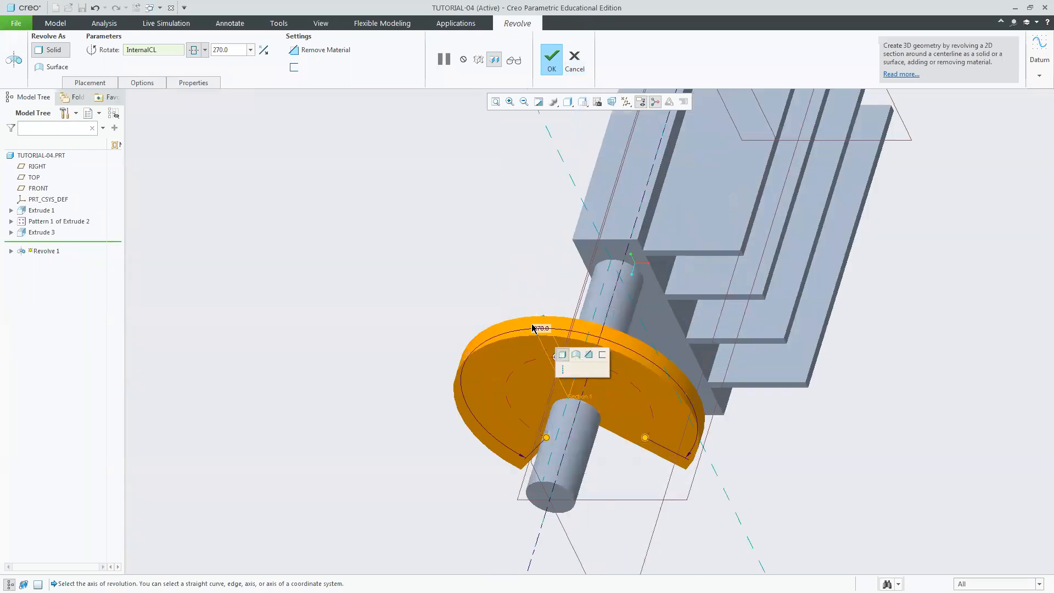
pyautogui.scroll(-2, 552, 351)
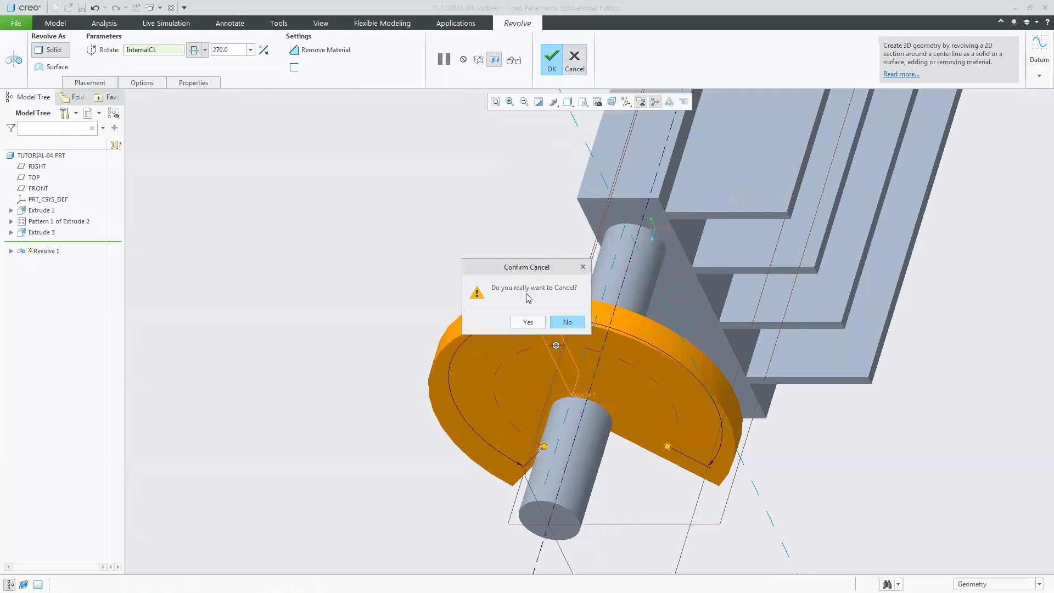
# Step: Discard the flange revolve and return the model to its standard orientation
pyautogui.click(526, 321)
pyautogui.click(582, 102)
pyautogui.click(609, 114)
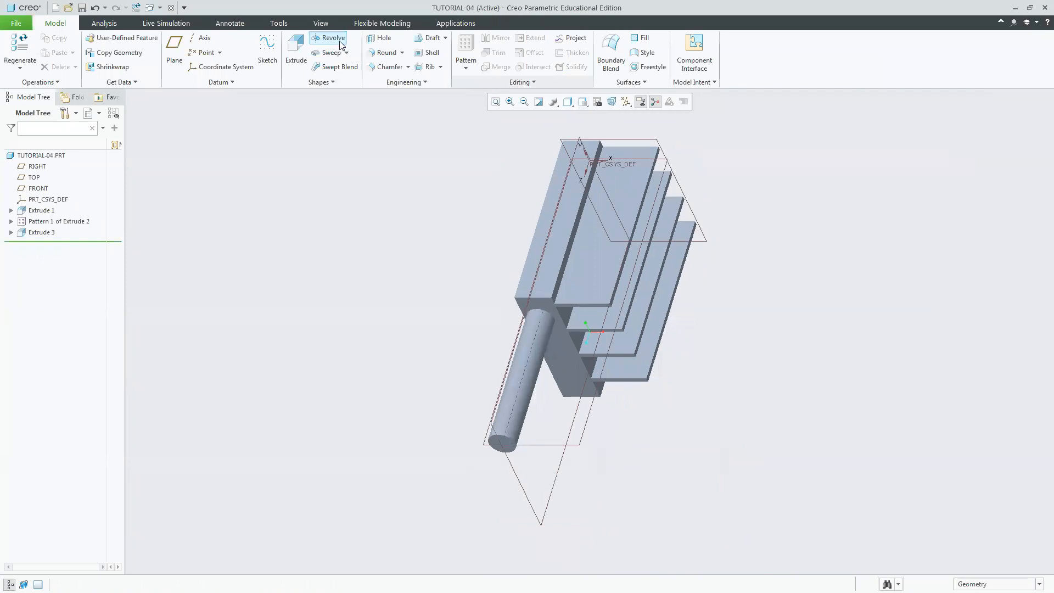
# Step: Start a Revolve sketch on the TOP plane and orient the view square to the sketch plane
pyautogui.click(340, 43)
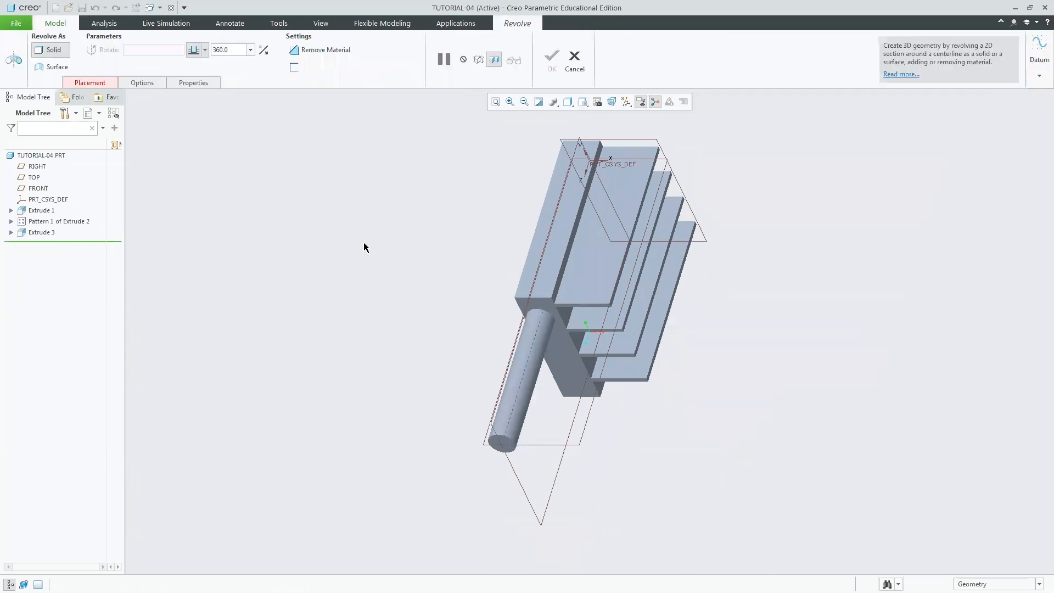
pyautogui.click(533, 444)
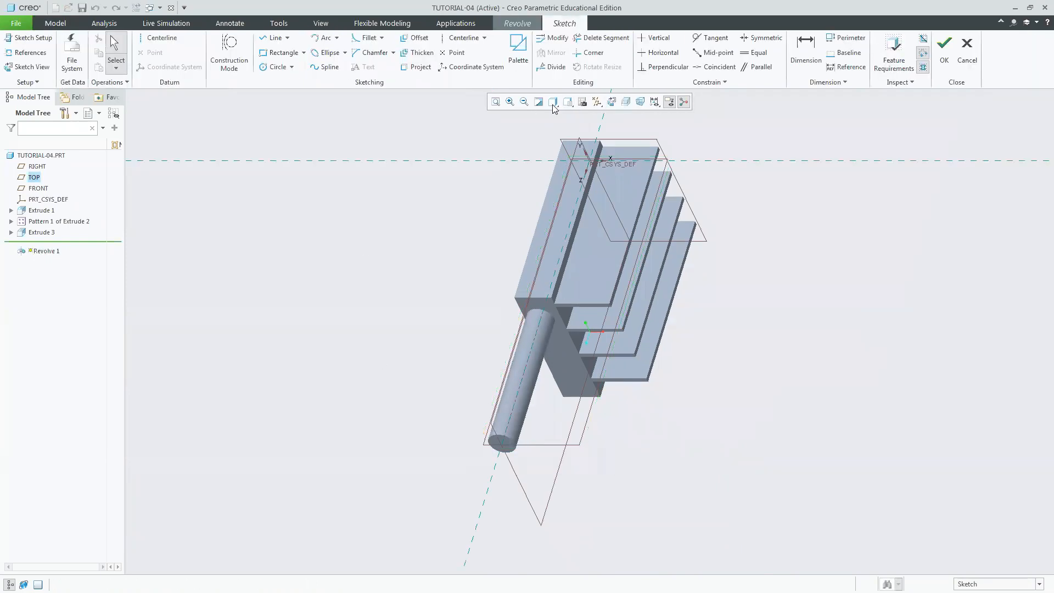
pyautogui.click(611, 103)
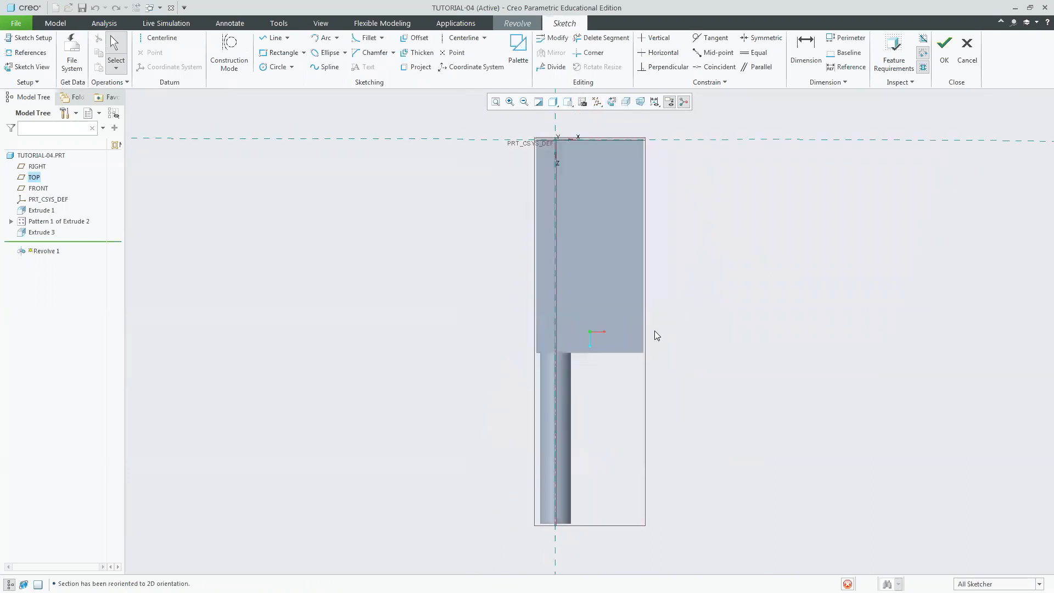
pyautogui.click(279, 52)
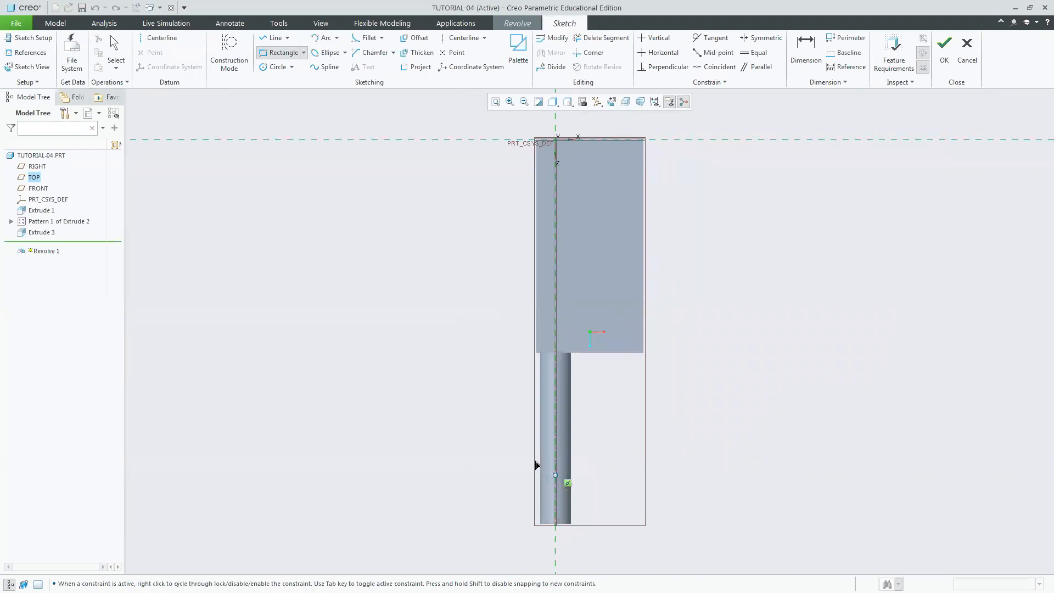
pyautogui.click(539, 461)
pyautogui.click(484, 438)
pyautogui.middleClick(447, 406)
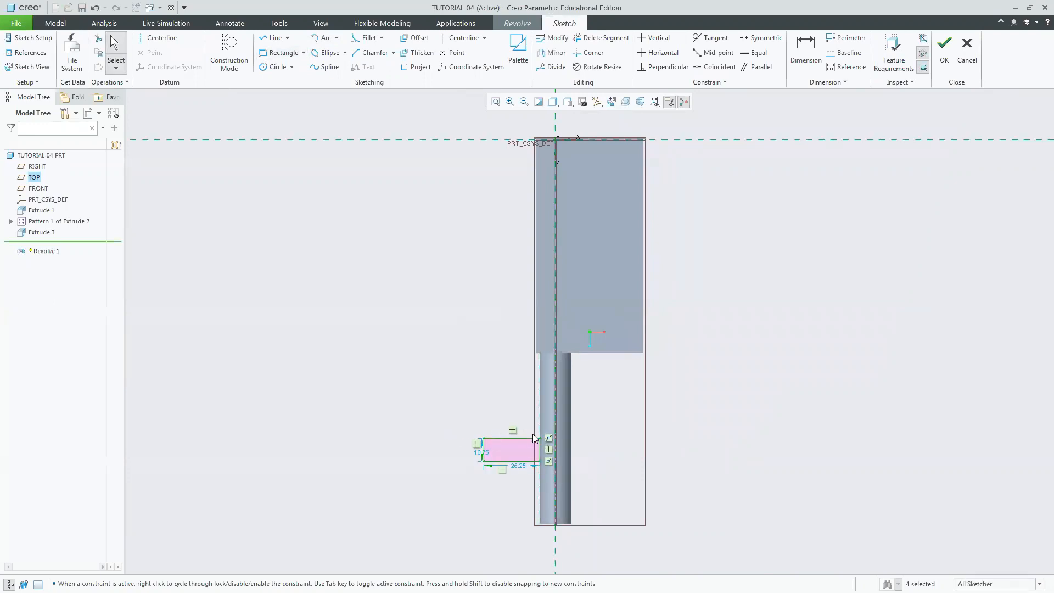
pyautogui.hotkey('ctrl', 'z')
# Step: Sketch a rectangle about 31 mm wide and 8 mm high outward from the fluid pipe's outer edge, between the base and the pipe's free end
pyautogui.click(279, 54)
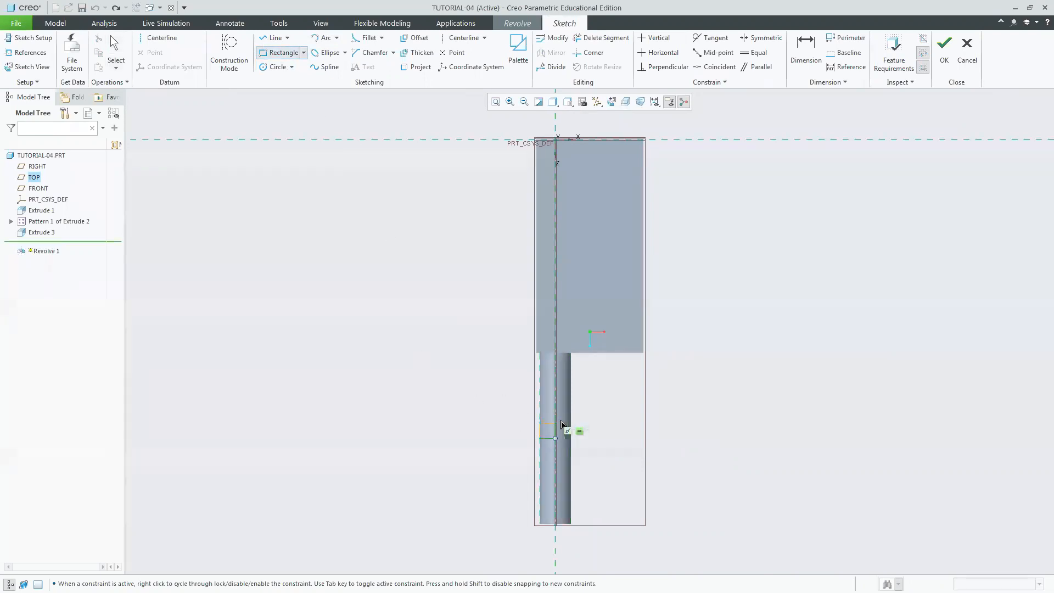
pyautogui.click(540, 438)
pyautogui.middleClick(476, 446)
pyautogui.click(540, 409)
pyautogui.click(473, 391)
pyautogui.middleClick(771, 405)
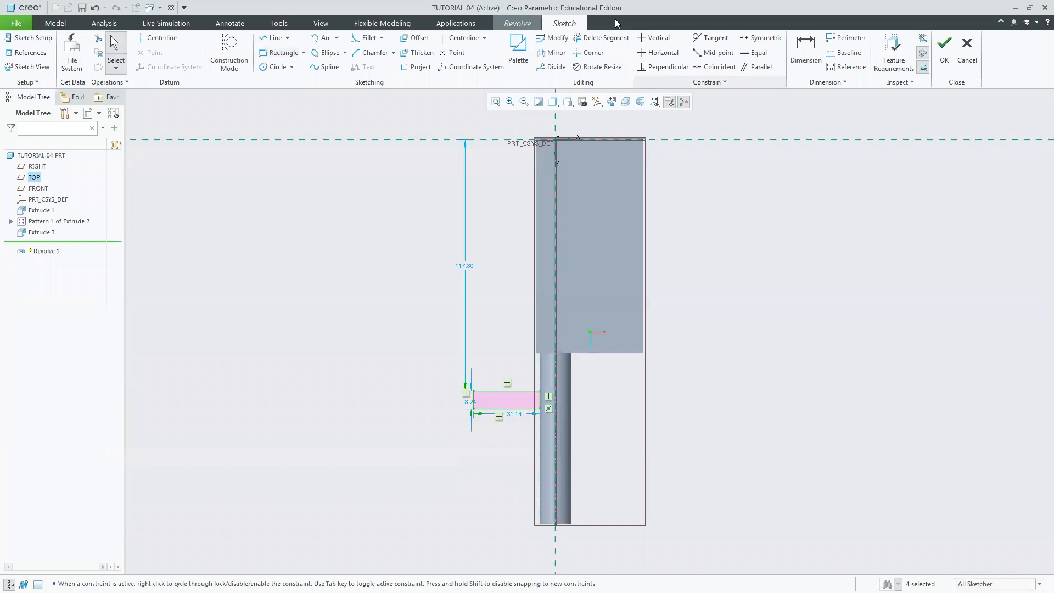
# Step: Add a vertical datum centerline along the fluid pipe's axis as the axis of revolution
pyautogui.click(161, 37)
pyautogui.click(555, 523)
pyautogui.click(555, 538)
pyautogui.middleClick(740, 453)
# Step: Dimension the distance from the base's end face to the nearer edge of the rectangle as 43 mm
pyautogui.click(806, 51)
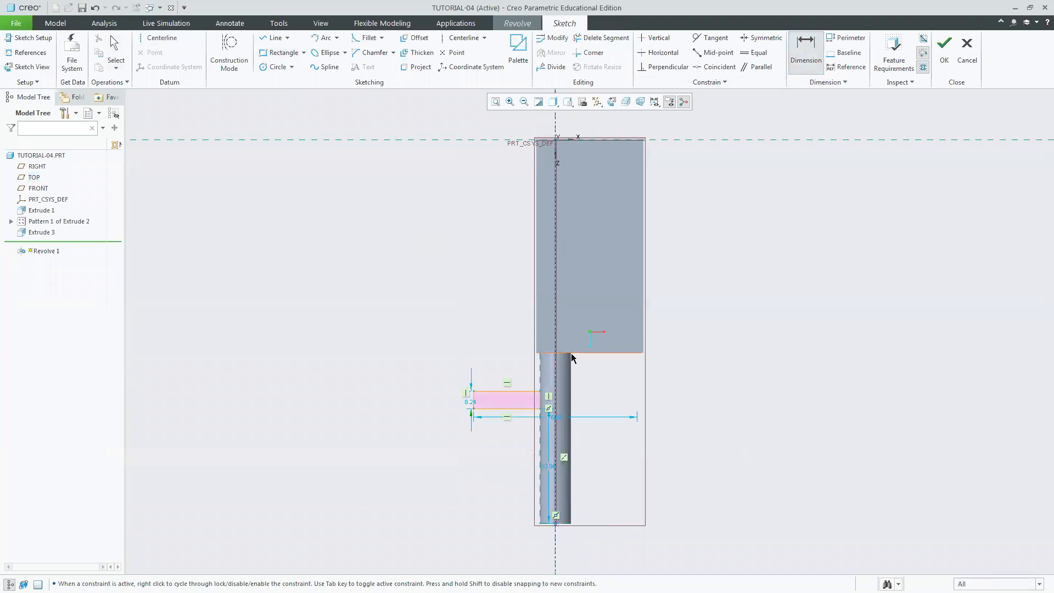
pyautogui.click(570, 354)
pyautogui.middleClick(491, 372)
pyautogui.write('43')
pyautogui.press('Return')
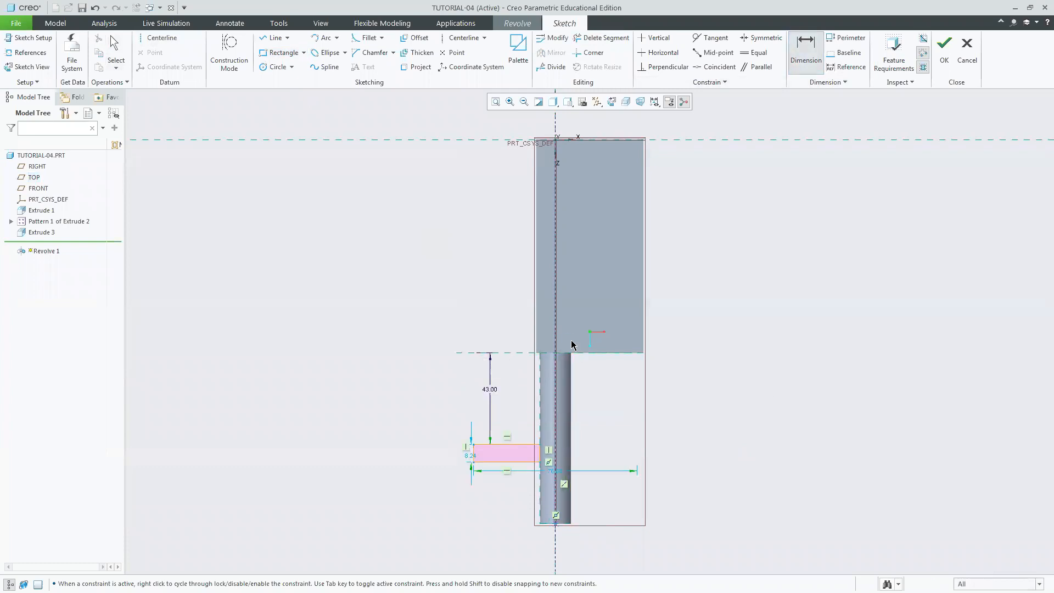
# Step: Set the flange profile's thickness to 7 mm and its diameter to 71.4 mm
pyautogui.click(468, 458)
pyautogui.doubleClick(468, 458)
pyautogui.write('7')
pyautogui.press('Return')
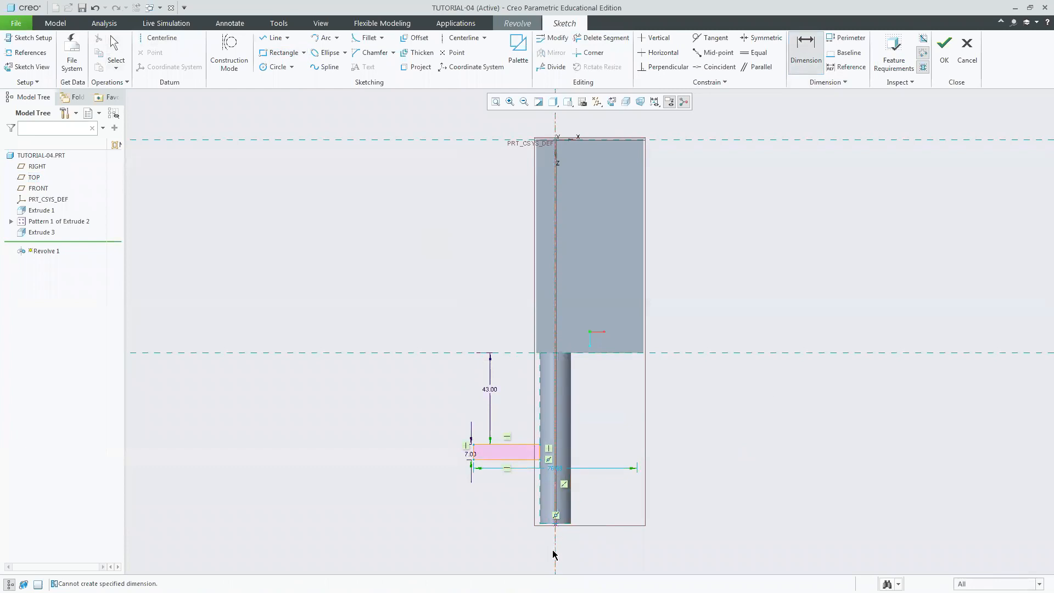
pyautogui.doubleClick(551, 470)
pyautogui.write('71')
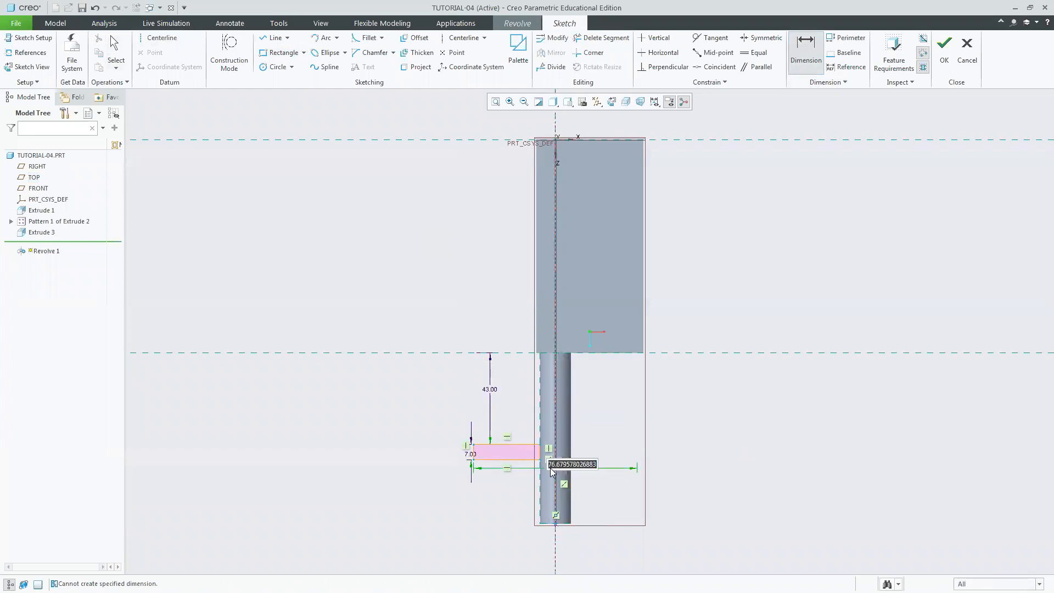
pyautogui.write('.4')
pyautogui.press('Return')
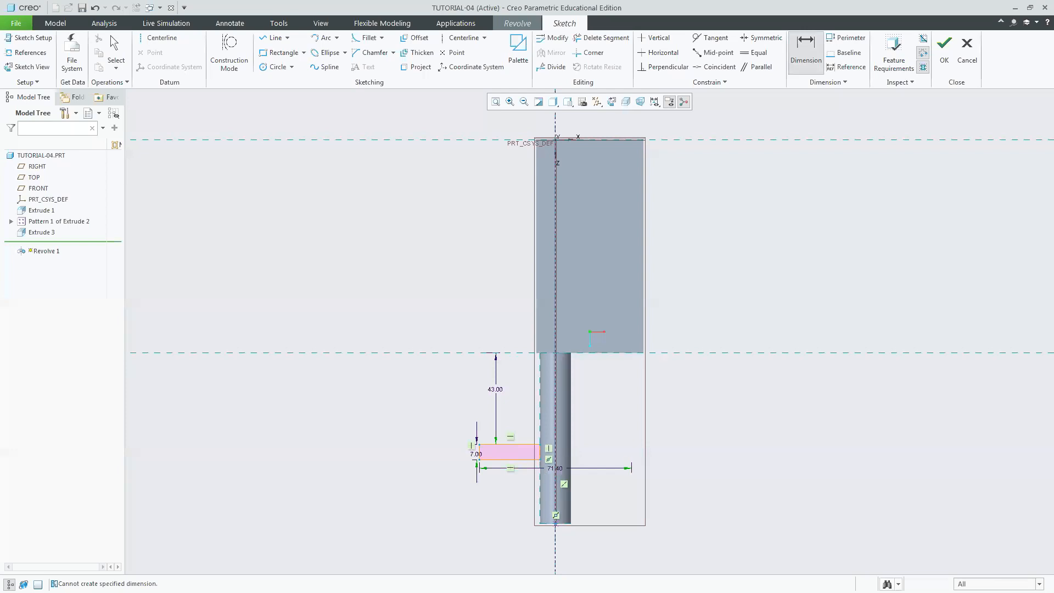
# Step: Check the flange diameter in the Word exercise sheet, move the diameter dimension below the pipe in Creo and set it to 71.6 mm
pyautogui.hotkey('alt', 'Tab')
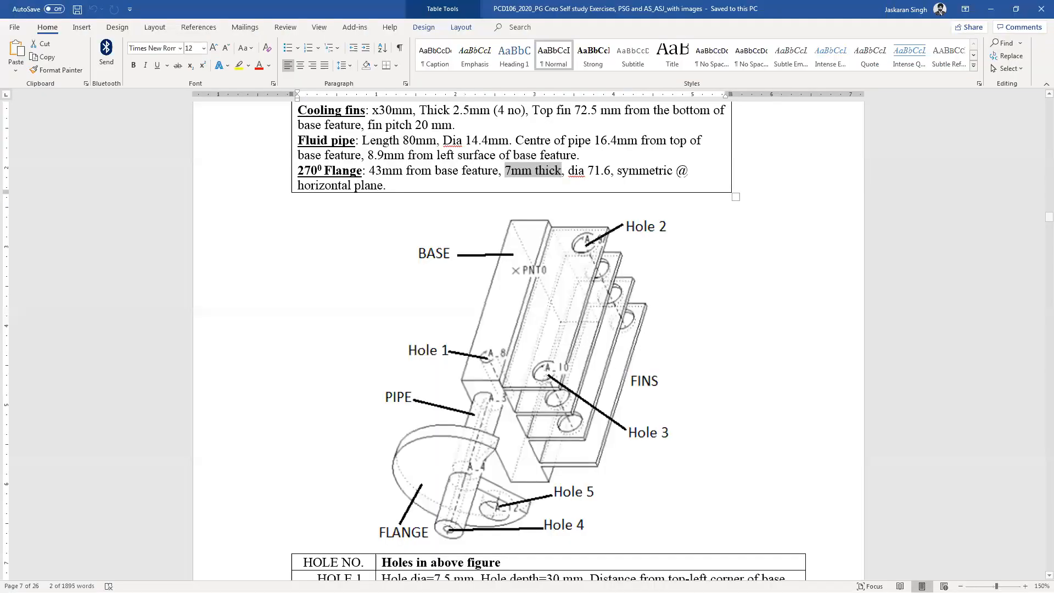
pyautogui.hotkey('alt', 'Tab')
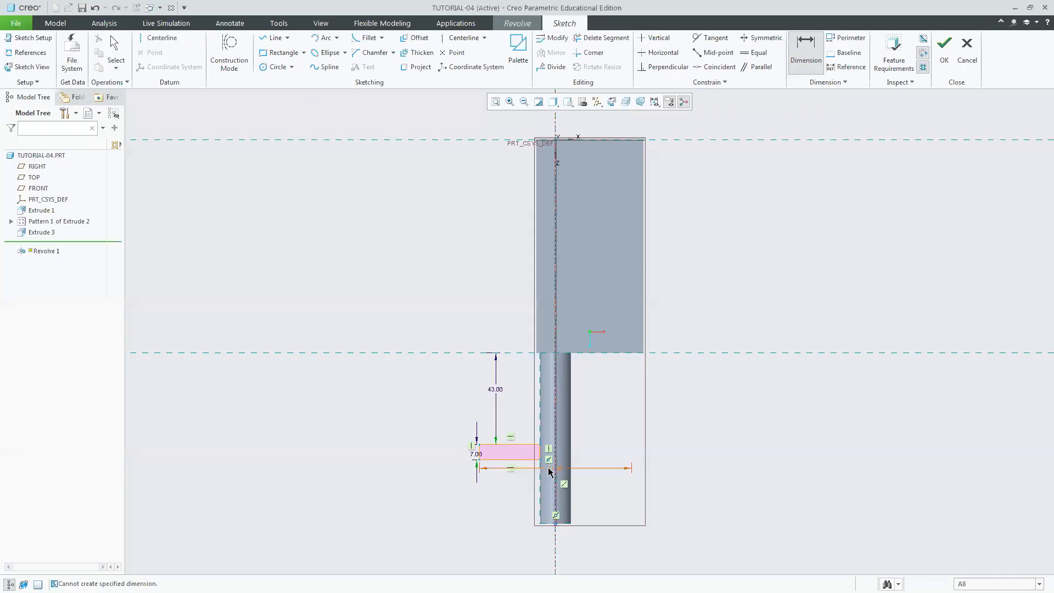
pyautogui.moveTo(551, 468); pyautogui.dragTo(550, 548)
pyautogui.doubleClick(549, 546)
pyautogui.write('71.6')
pyautogui.press('Return')
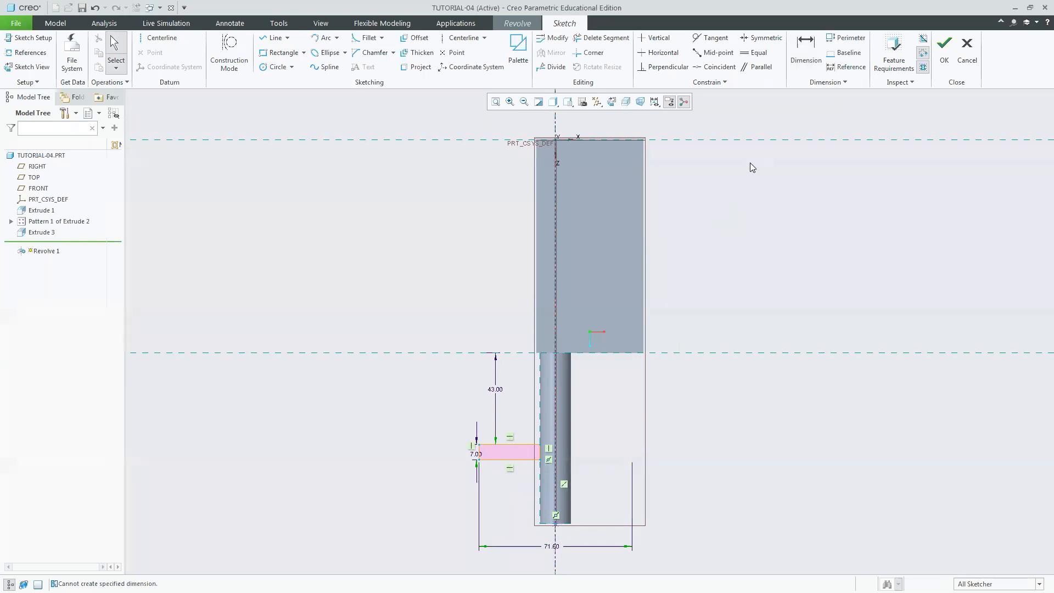
# Step: Finish the flange sketch and revolve it 270° symmetrically about the sketch plane
pyautogui.click(938, 57)
pyautogui.click(585, 103)
pyautogui.click(590, 114)
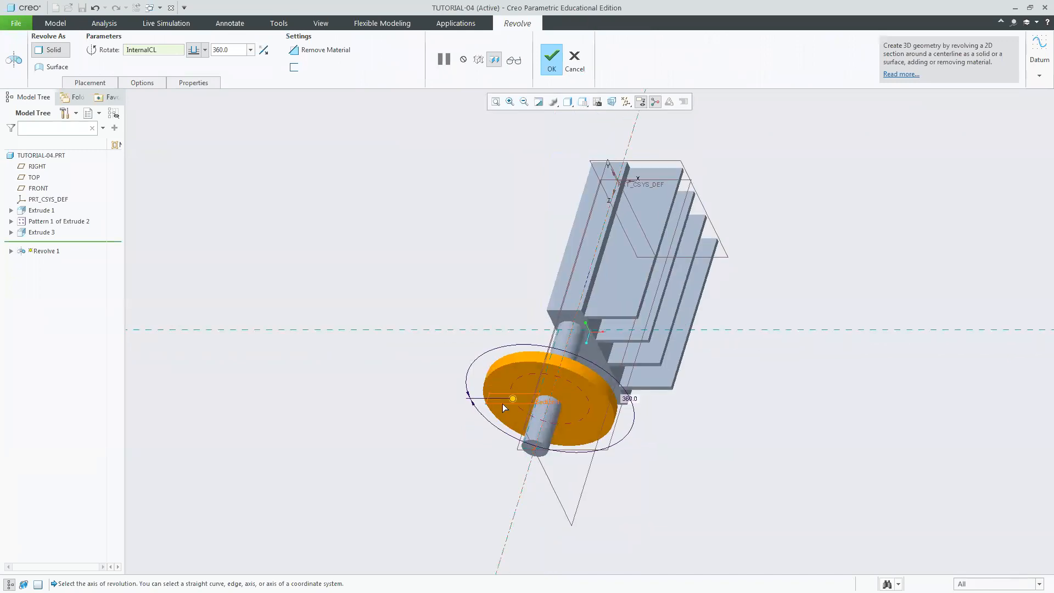
pyautogui.moveTo(513, 400)
pyautogui.mouseDown()
pyautogui.moveTo(551, 428)
pyautogui.moveTo(521, 360)
pyautogui.moveTo(522, 400)
pyautogui.mouseUp()
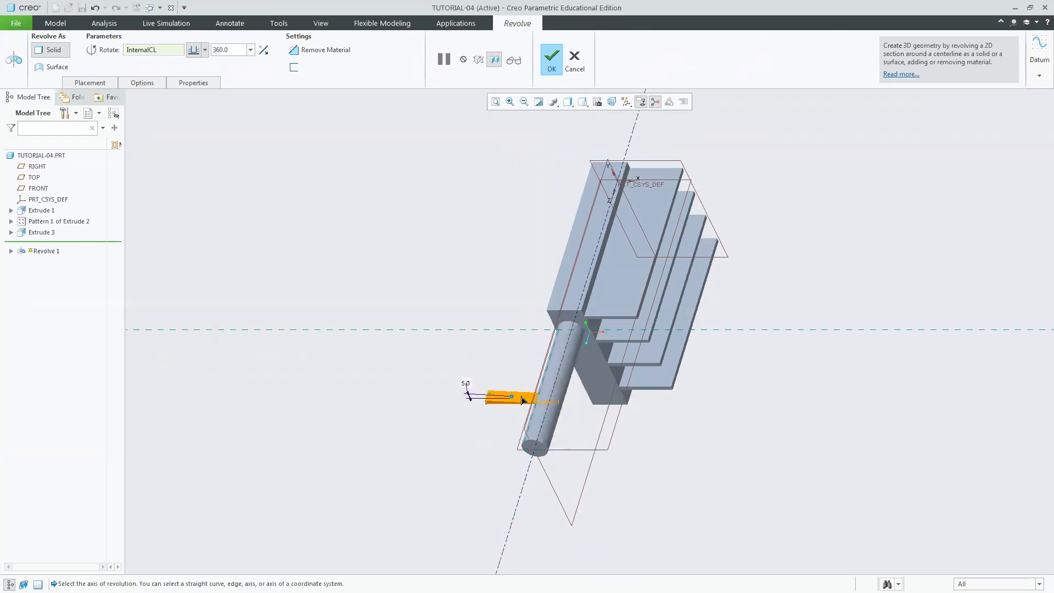
pyautogui.doubleClick(237, 49)
pyautogui.write('270')
pyautogui.press('Return')
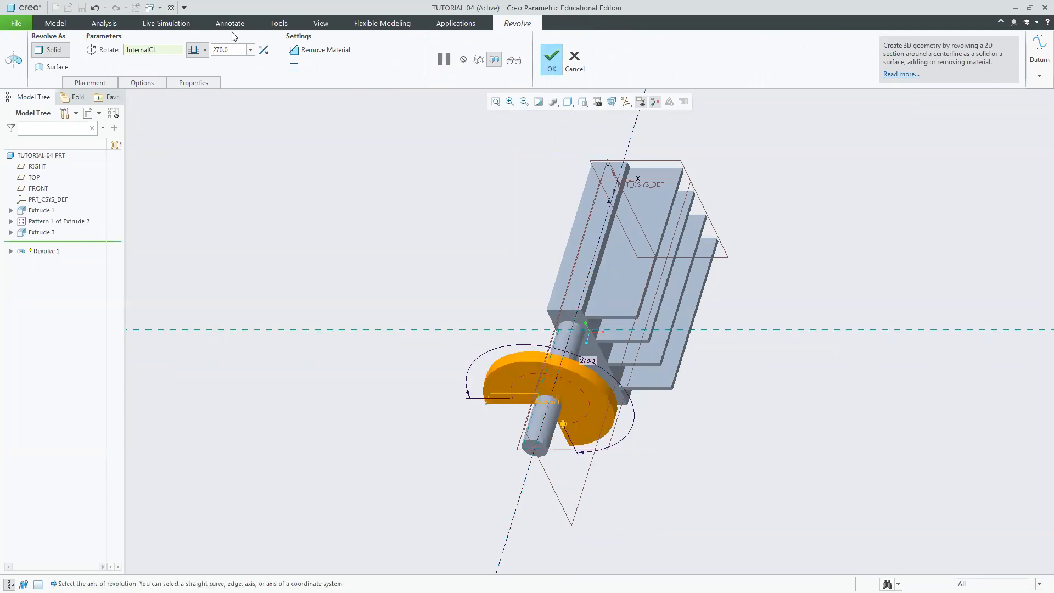
pyautogui.click(204, 50)
pyautogui.click(200, 77)
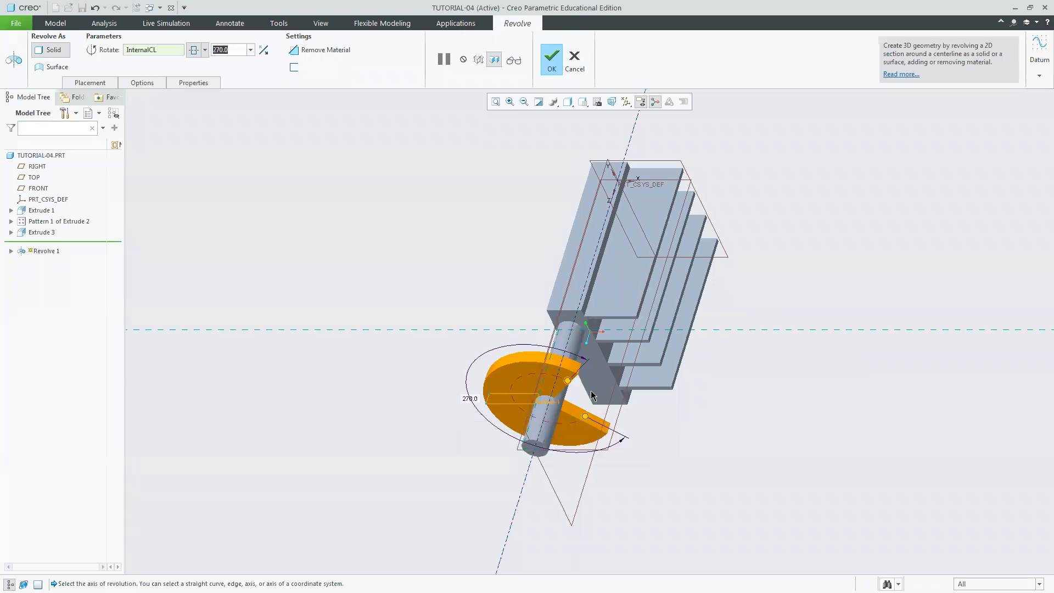
# Step: Examine the symmetric flange preview from the FRONT view and in the standard orientation
pyautogui.click(204, 52)
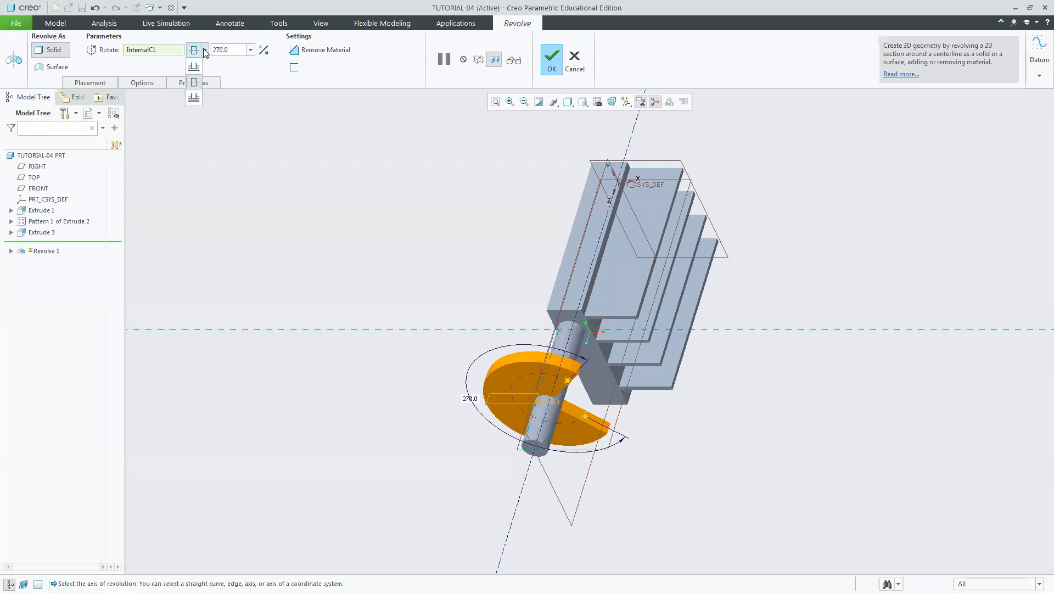
pyautogui.click(582, 103)
pyautogui.click(588, 154)
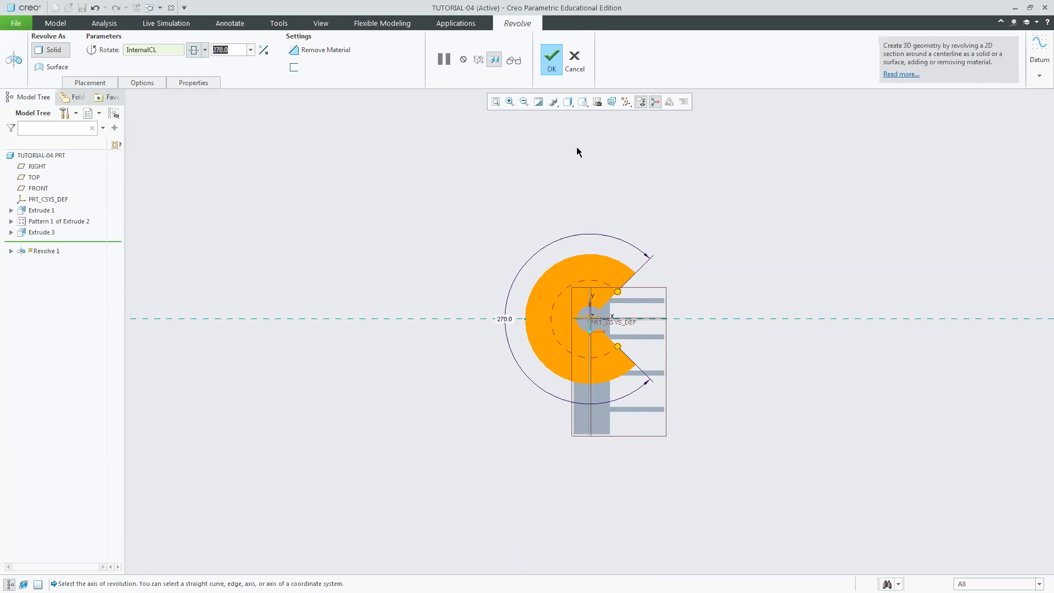
pyautogui.click(582, 101)
pyautogui.click(618, 114)
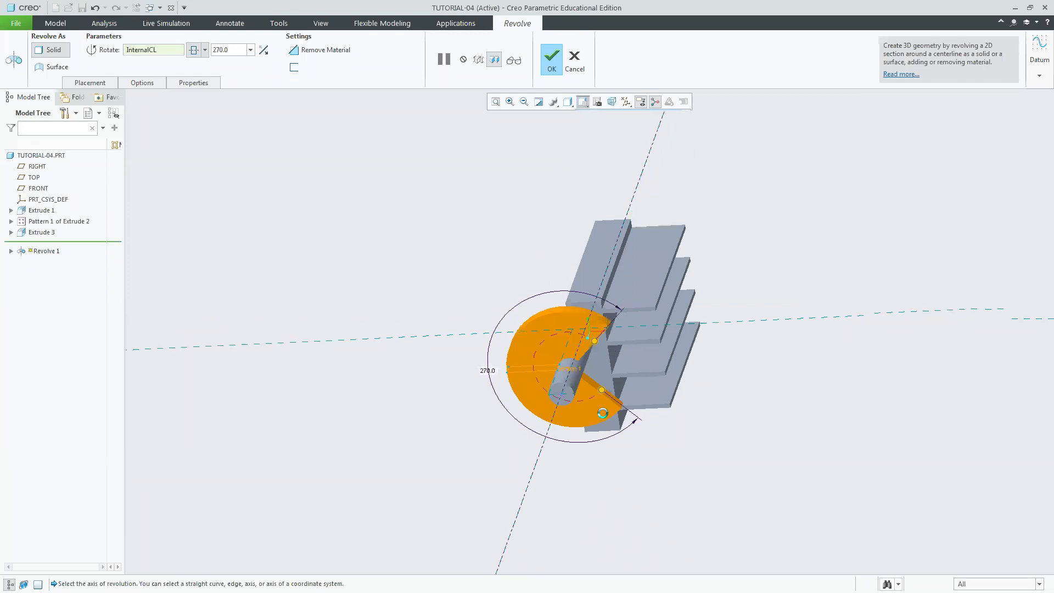
# Step: Reduce the flange's revolve angle to 0.1° and examine the thin section from the TOP view and in 3D
pyautogui.moveTo(578, 394); pyautogui.dragTo(530, 407)
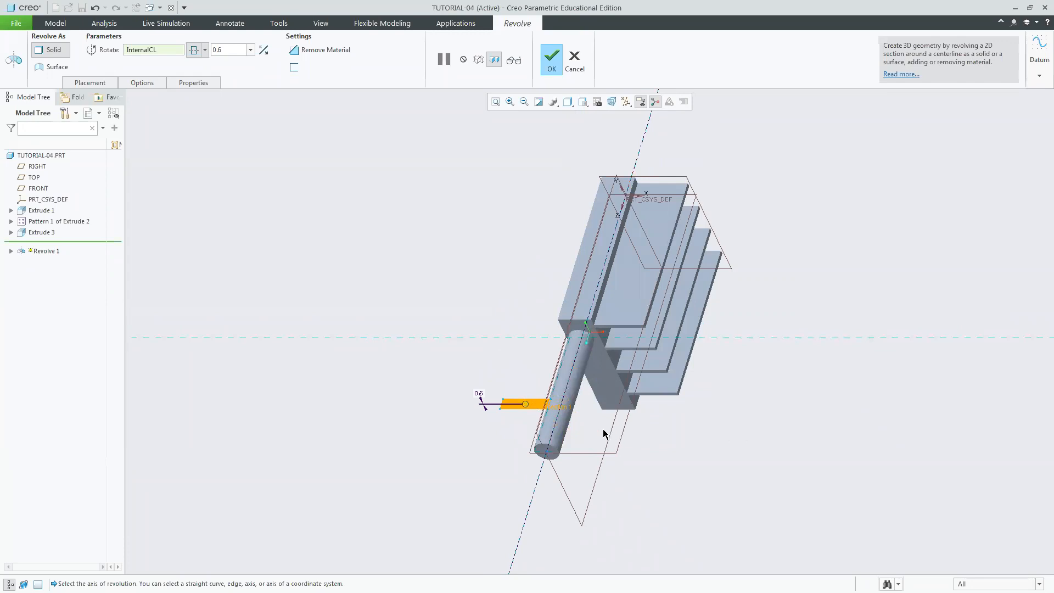
pyautogui.doubleClick(234, 49)
pyautogui.write('0.1')
pyautogui.press('Return')
pyautogui.click(583, 101)
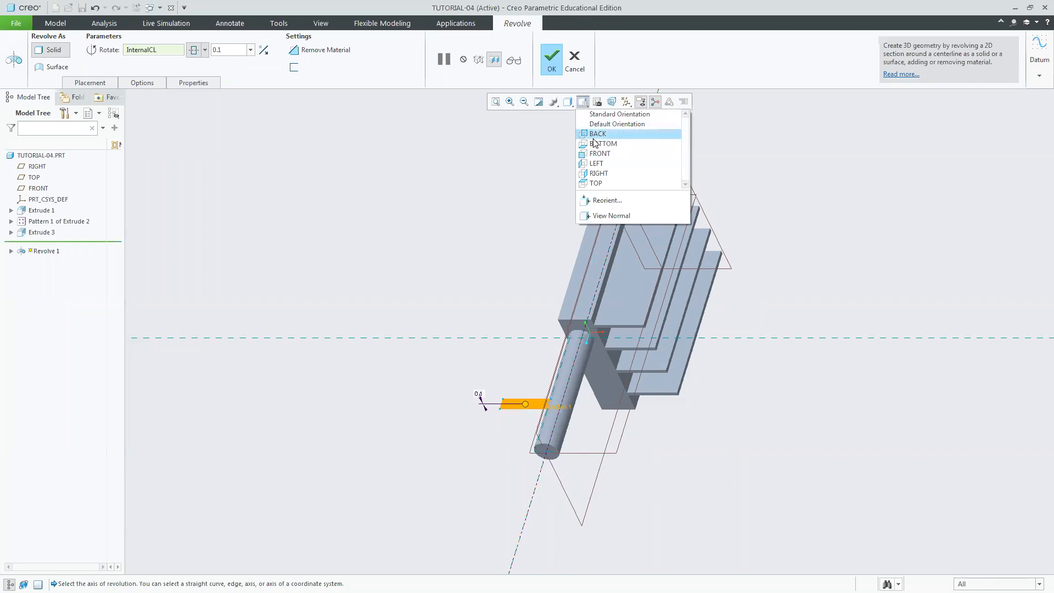
pyautogui.click(595, 179)
pyautogui.click(581, 102)
pyautogui.click(604, 114)
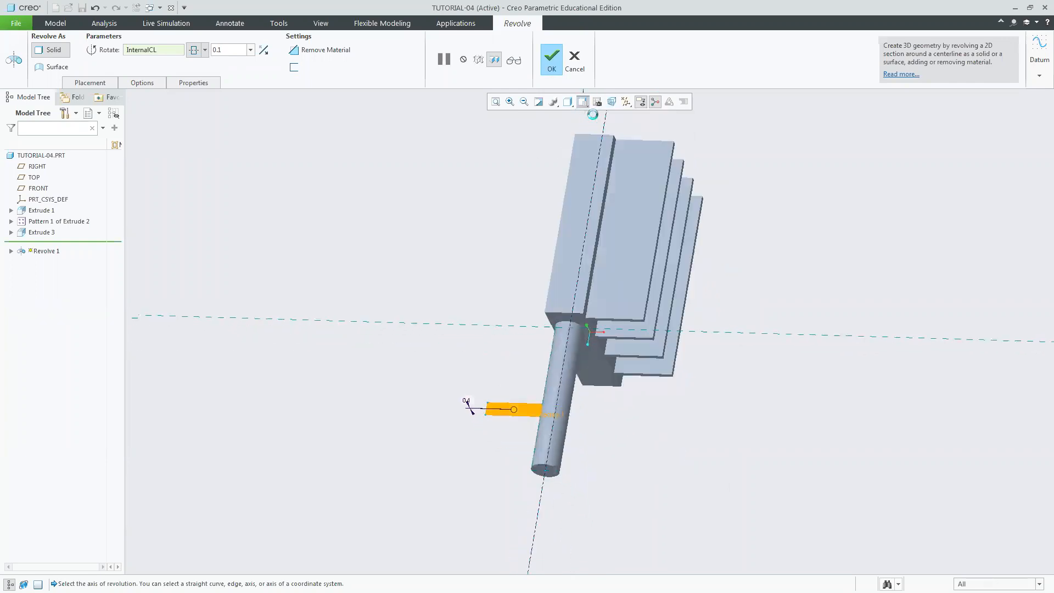
pyautogui.moveTo(656, 414)
pyautogui.mouseDown(button='middle')
pyautogui.moveTo(642, 392)
pyautogui.moveTo(617, 397)
pyautogui.moveTo(628, 409)
pyautogui.moveTo(656, 400)
pyautogui.moveTo(673, 377)
pyautogui.moveTo(649, 405)
pyautogui.mouseUp(button='middle')
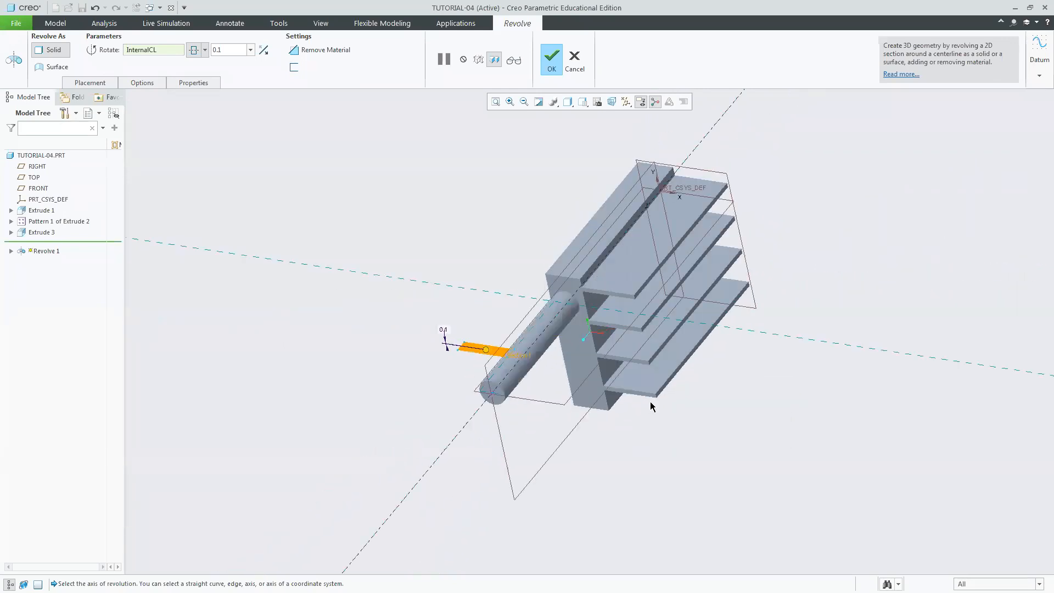
# Step: Try the symmetric flange revolve with an angle of 90° and with 180°
pyautogui.doubleClick(240, 51)
pyautogui.write('90')
pyautogui.press('Return')
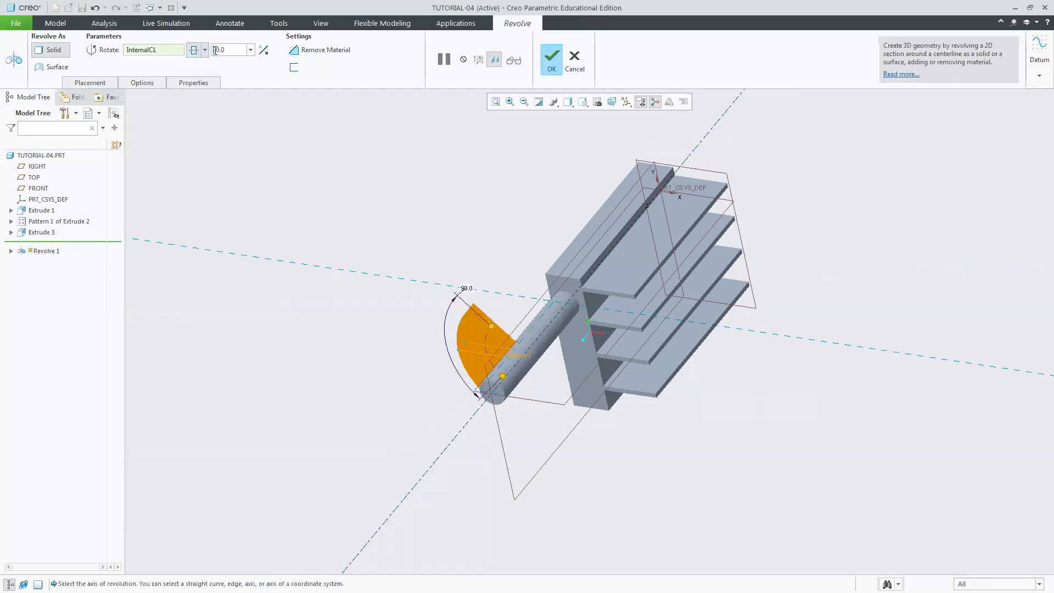
pyautogui.press('BackSpace')
pyautogui.press('BackSpace')
pyautogui.press('BackSpace')
pyautogui.press('BackSpace')
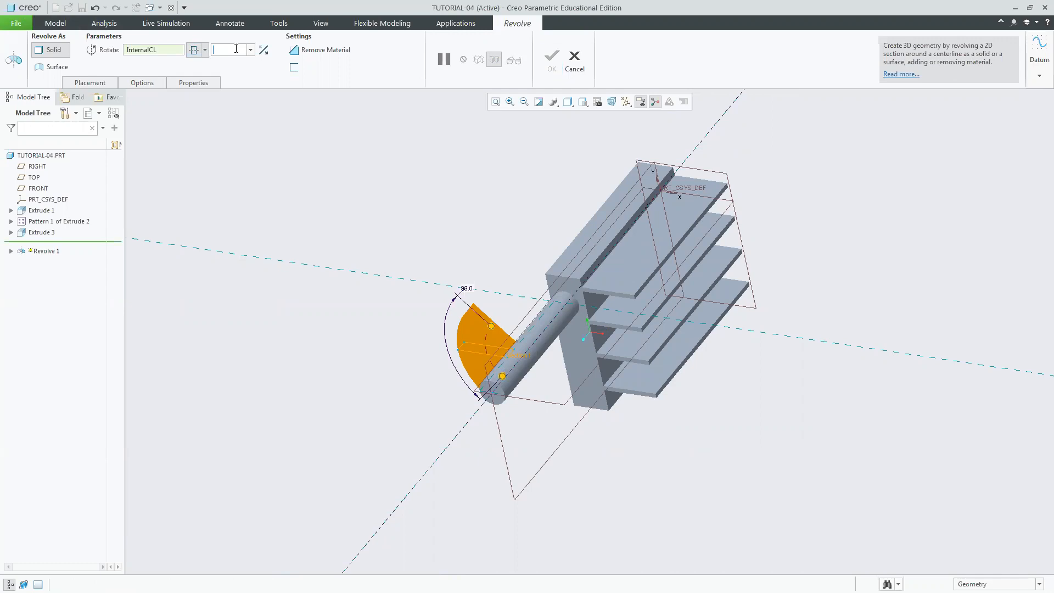
pyautogui.press('Return')
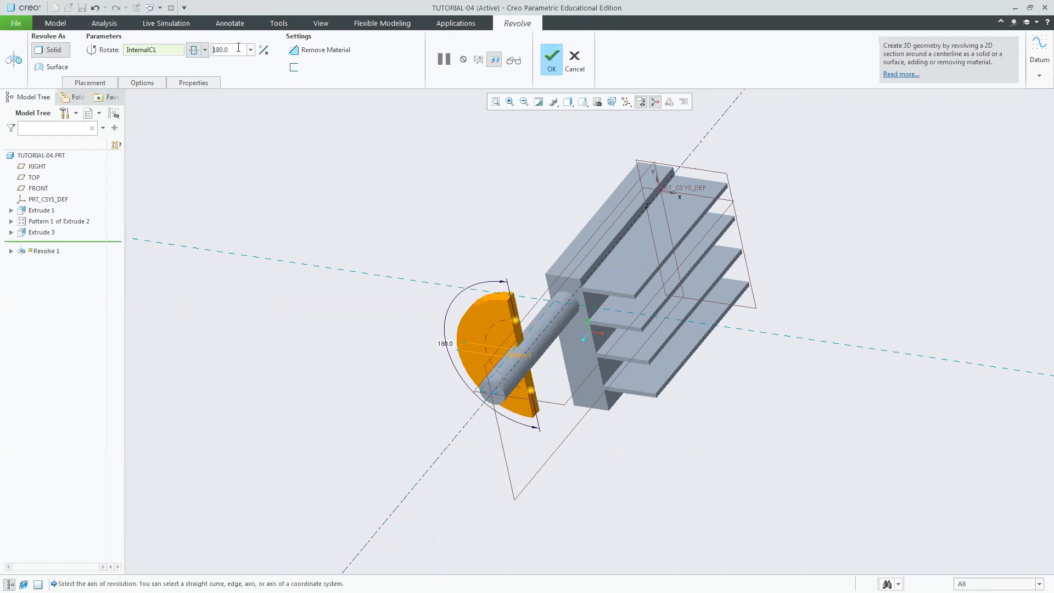
# Step: Set the symmetric revolve angle to 270° and complete the flange
pyautogui.write('270')
pyautogui.press('Return')
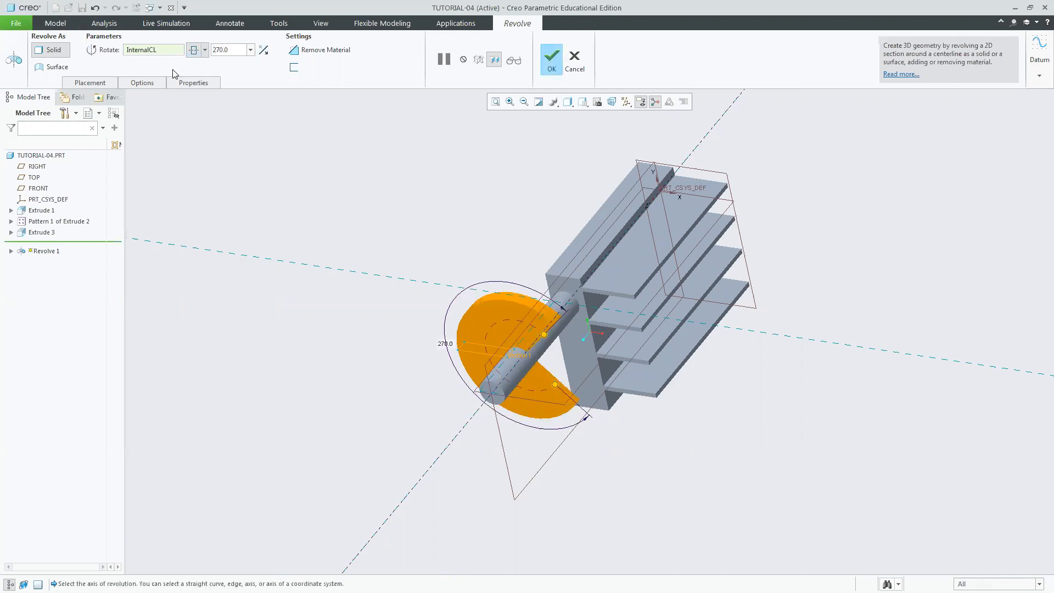
pyautogui.click(204, 51)
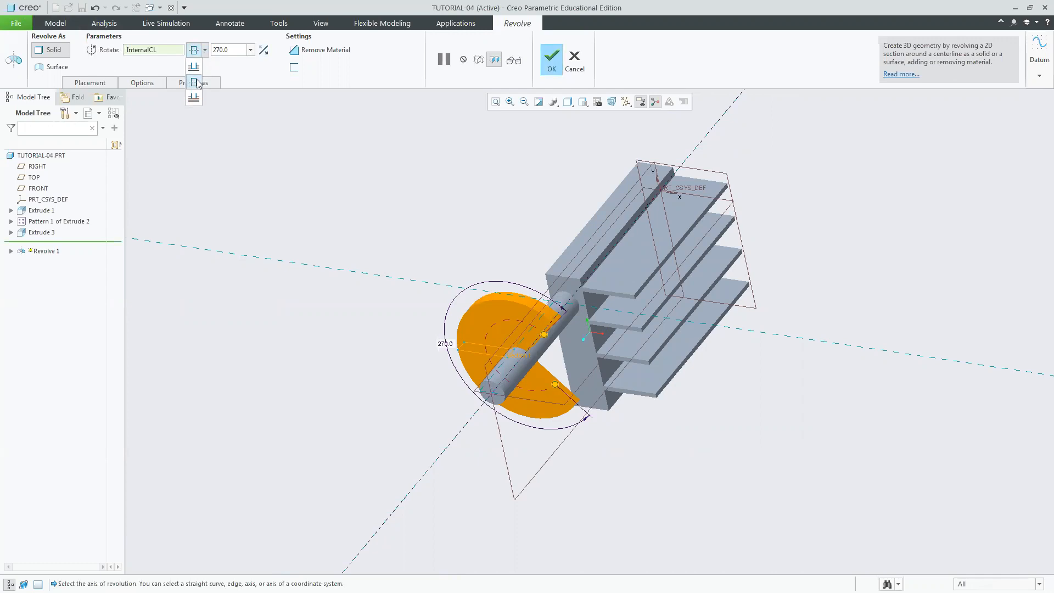
pyautogui.click(265, 75)
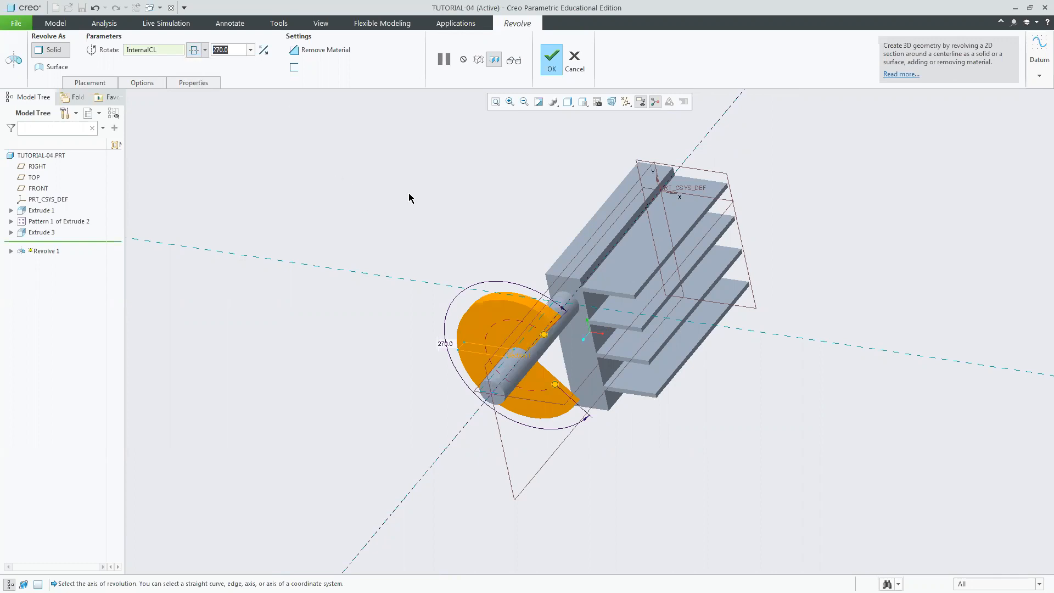
pyautogui.click(552, 64)
pyautogui.click(979, 293)
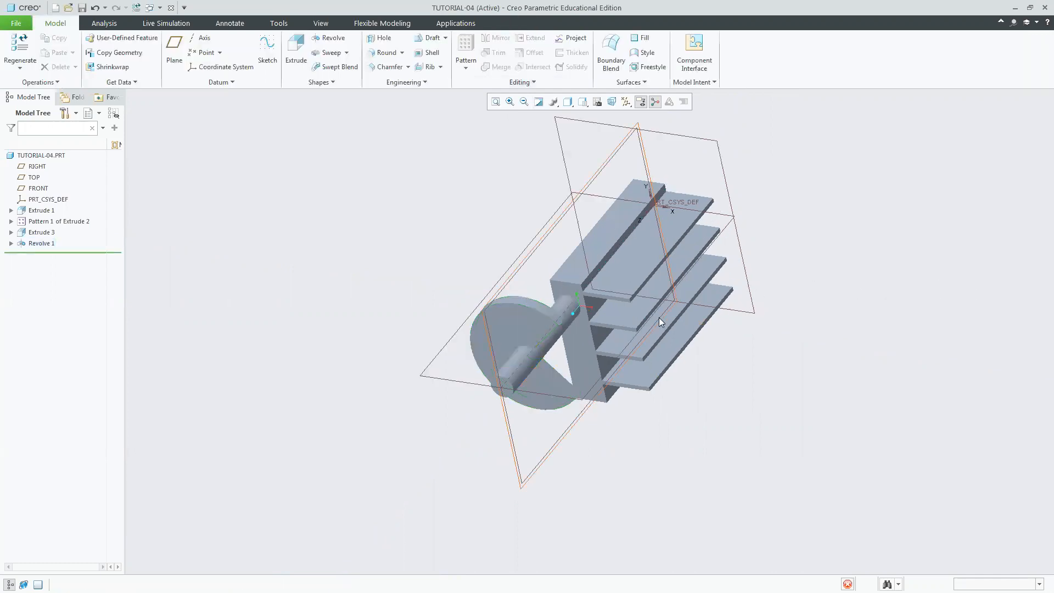
# Step: Open the first patterned cooling fin's extrude definition and examine its section sketch and dimensions against the base, leaving the sketch unchanged
pyautogui.click(11, 222)
pyautogui.click(47, 233)
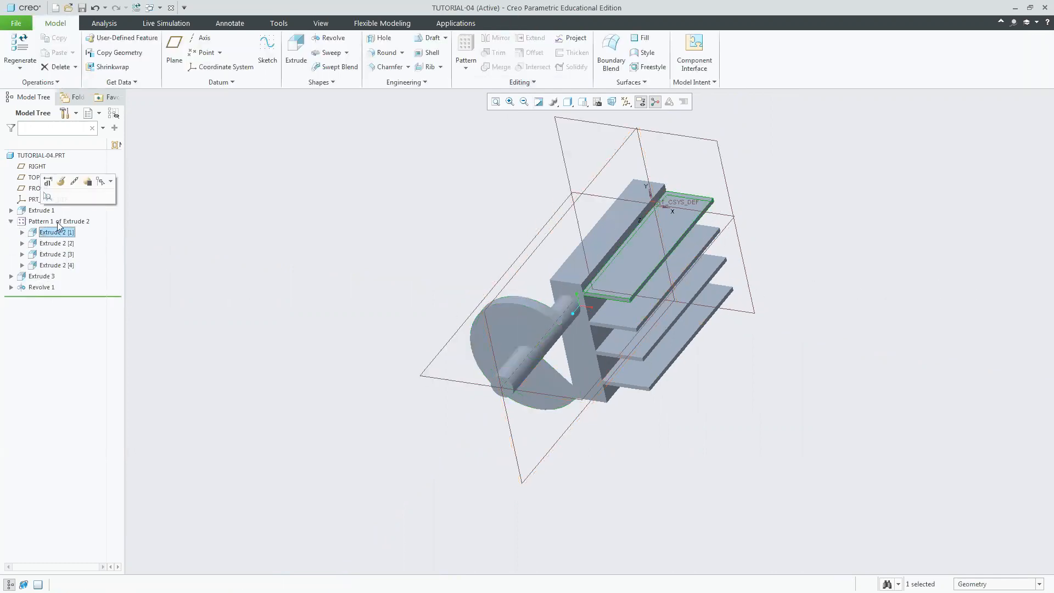
pyautogui.click(61, 182)
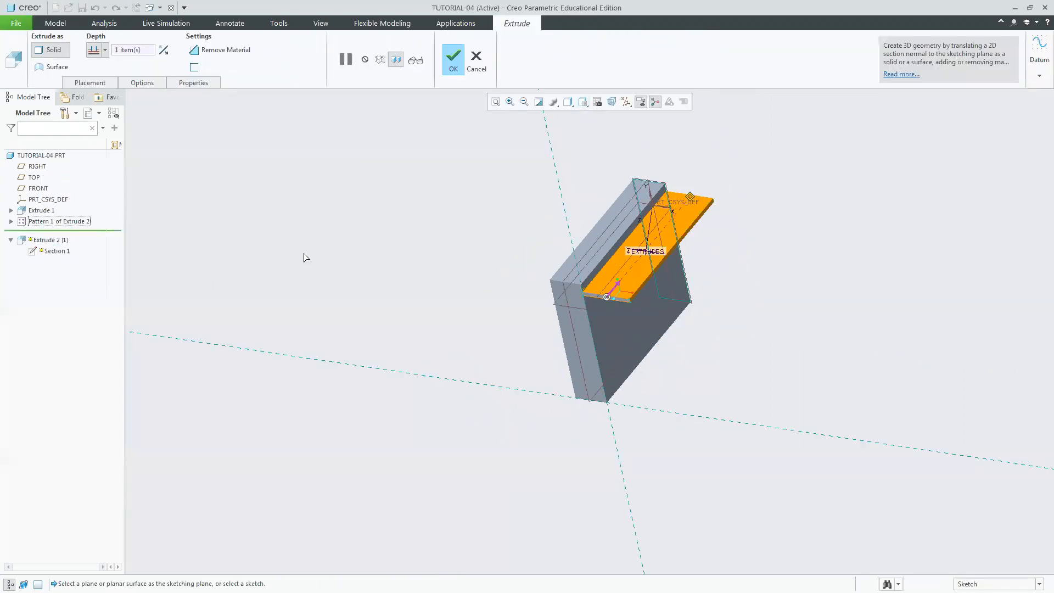
pyautogui.click(90, 82)
pyautogui.click(175, 121)
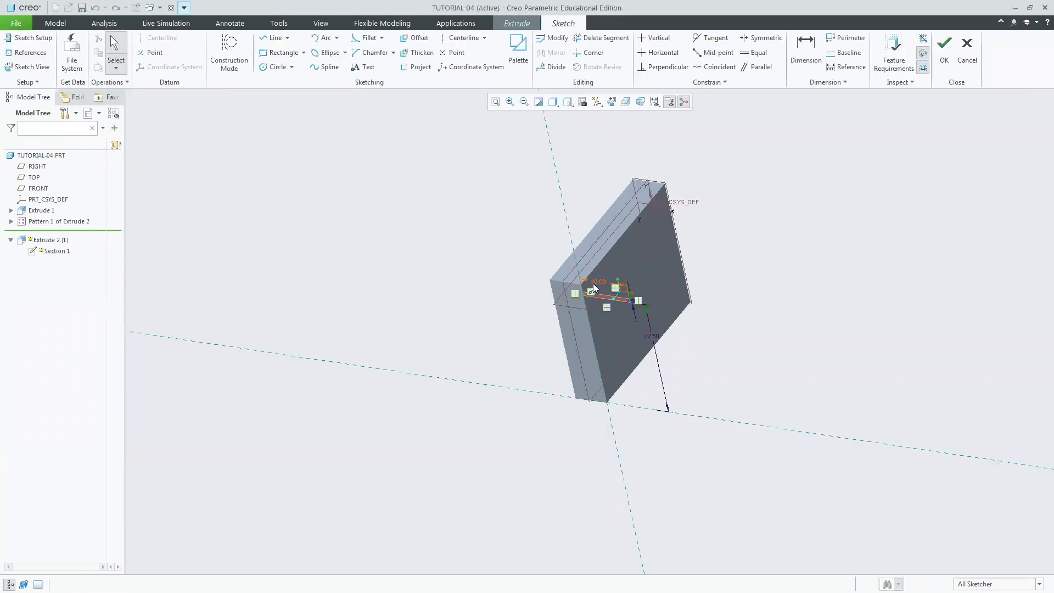
pyautogui.scroll(5, 594, 287)
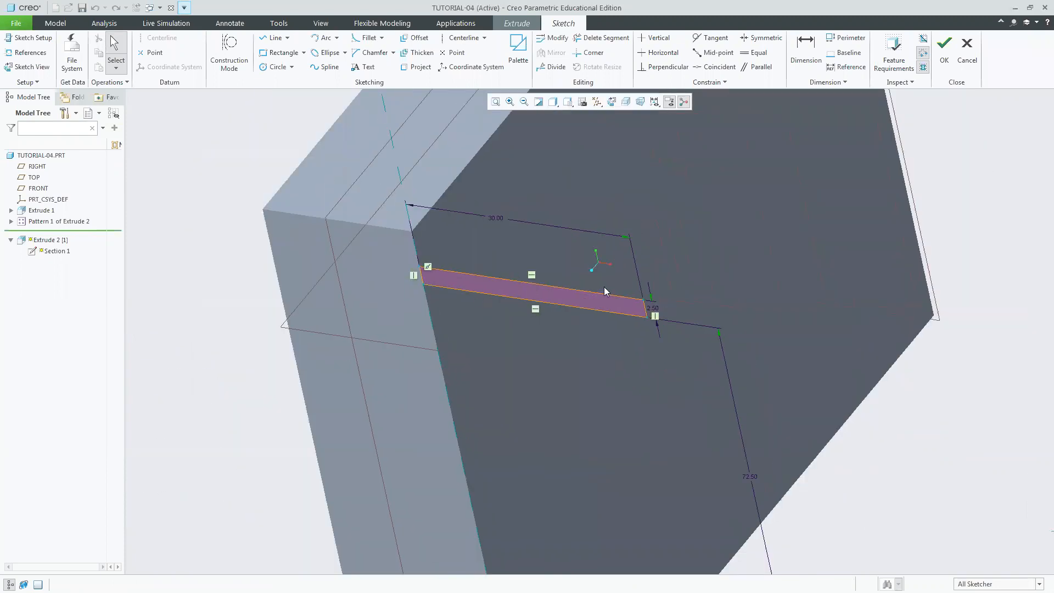
pyautogui.scroll(-2, 603, 286)
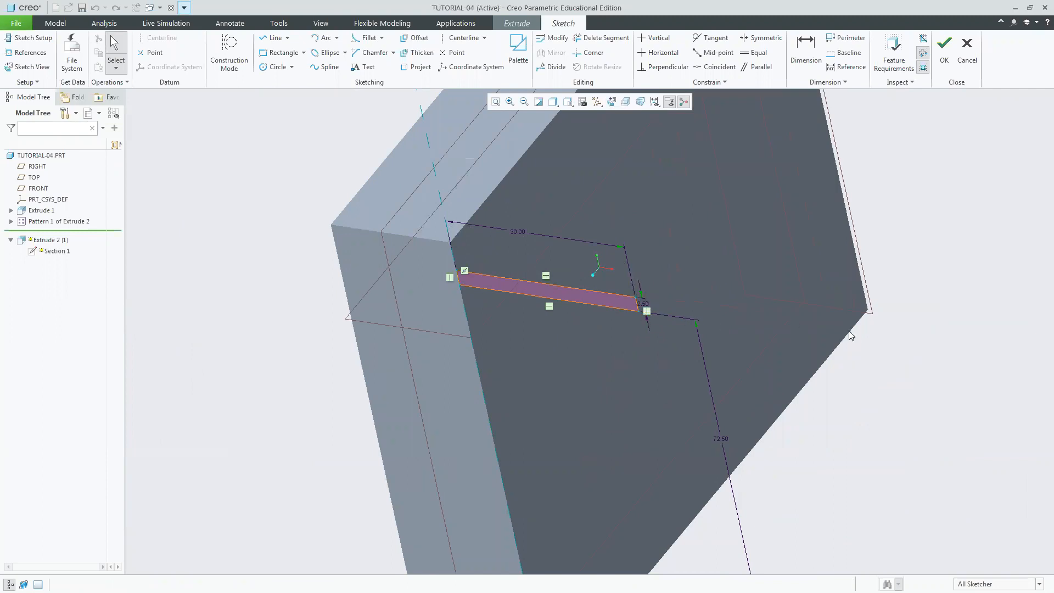
pyautogui.scroll(-3, 830, 286)
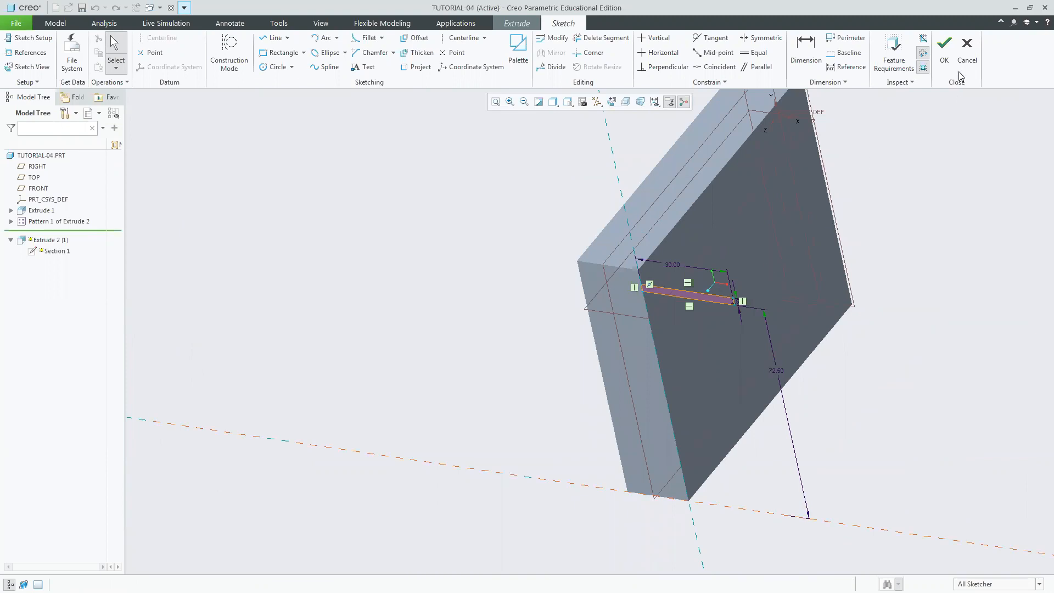
pyautogui.click(944, 55)
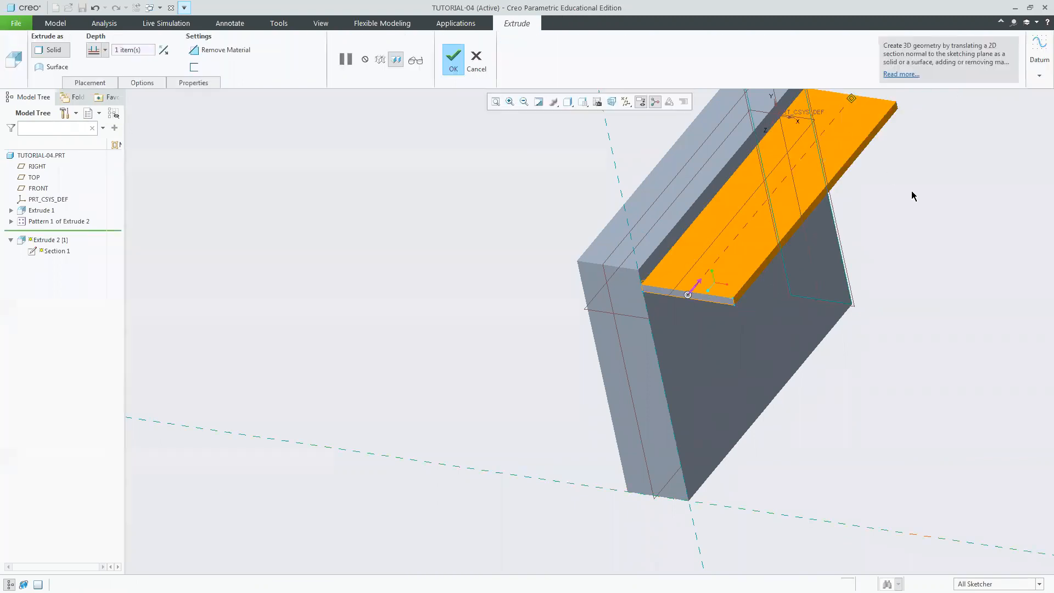
# Step: Review the fin's extrude depth options and inspect its preview from another angle, and switch to the exercise specification in Word
pyautogui.click(105, 50)
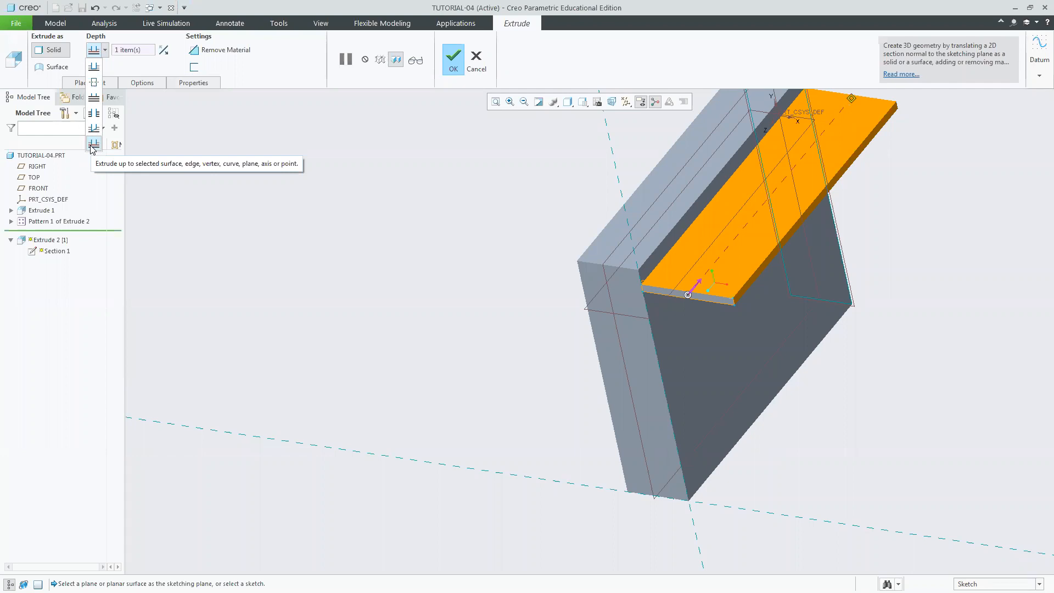
pyautogui.click(887, 405)
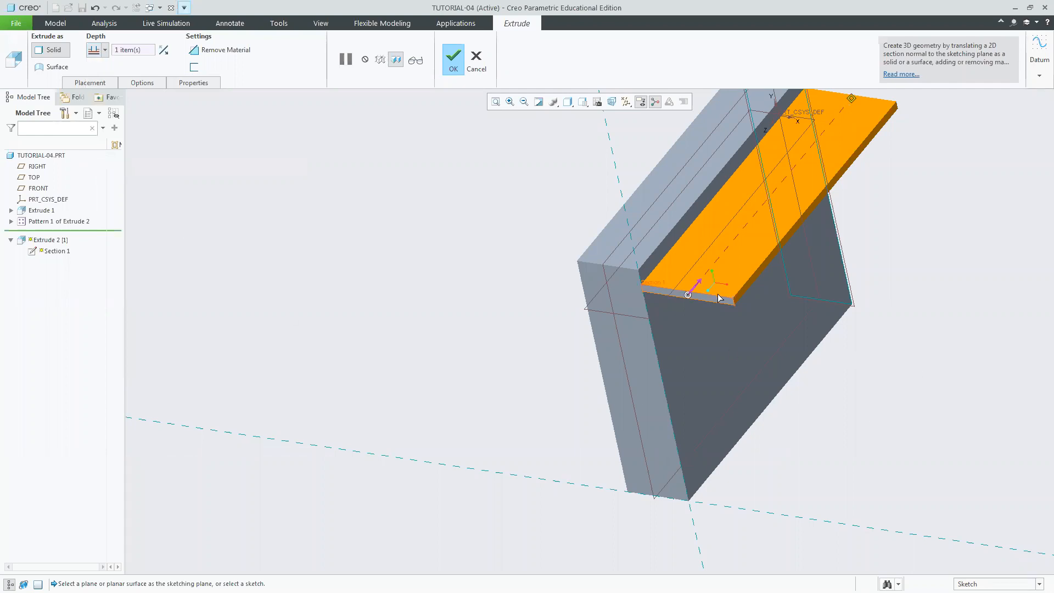
pyautogui.moveTo(939, 303); pyautogui.dragTo(838, 224, button='middle')
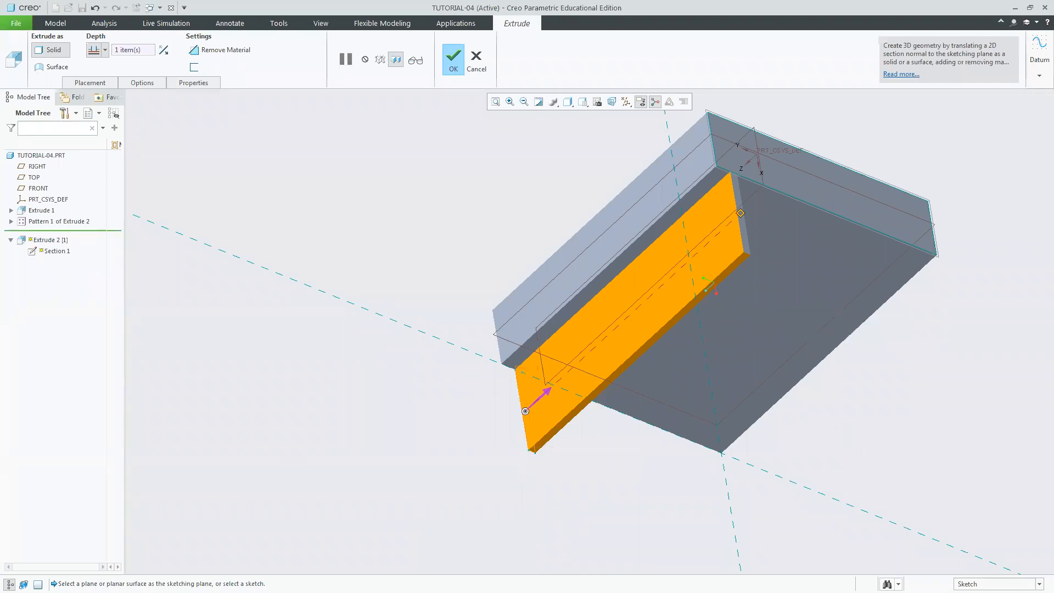
pyautogui.hotkey('alt', 'Tab')
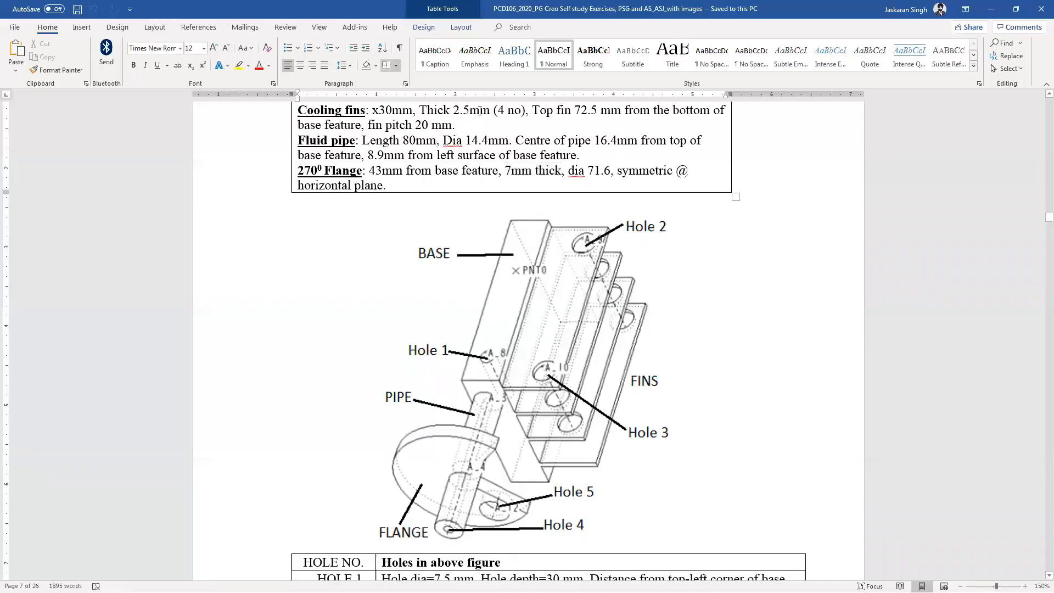
# Step: Examine the cooling fins' thickness and top-fin position in the Word exercise sheet
pyautogui.doubleClick(379, 109)
pyautogui.moveTo(453, 110); pyautogui.dragTo(481, 110)
pyautogui.moveTo(575, 111); pyautogui.dragTo(598, 110)
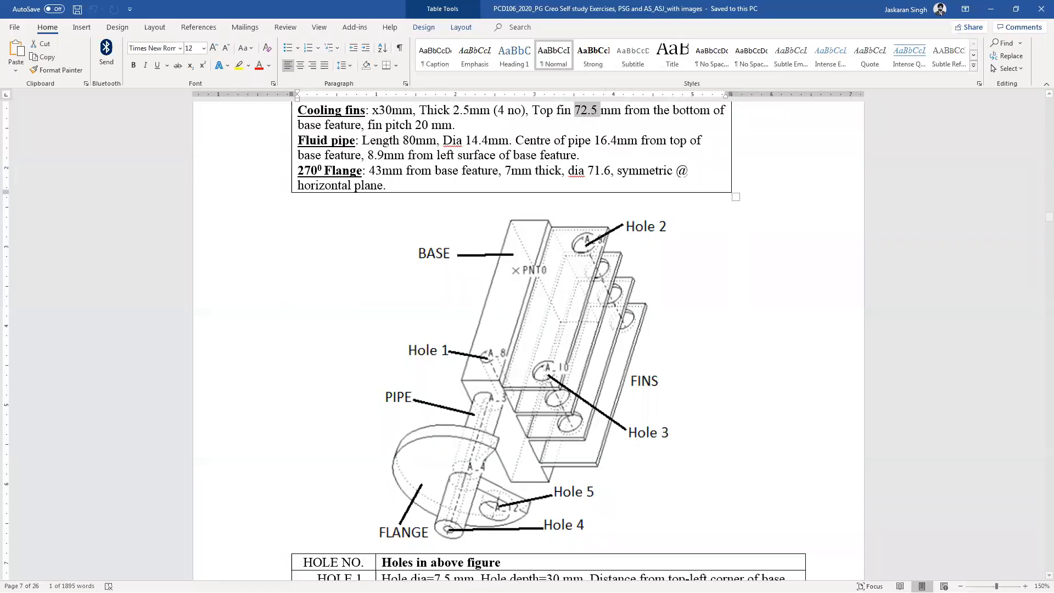
# Step: Switch to Creo, accept the fin extrude's redefinition and return the model to standard orientation
pyautogui.hotkey('alt', 'Tab')
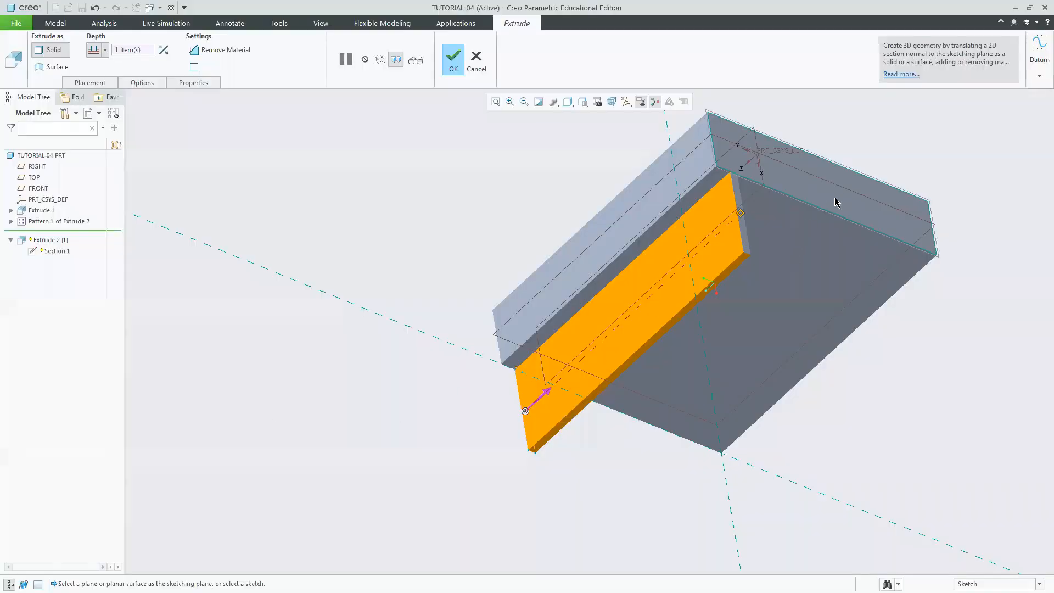
pyautogui.moveTo(583, 488); pyautogui.dragTo(575, 256, button='middle')
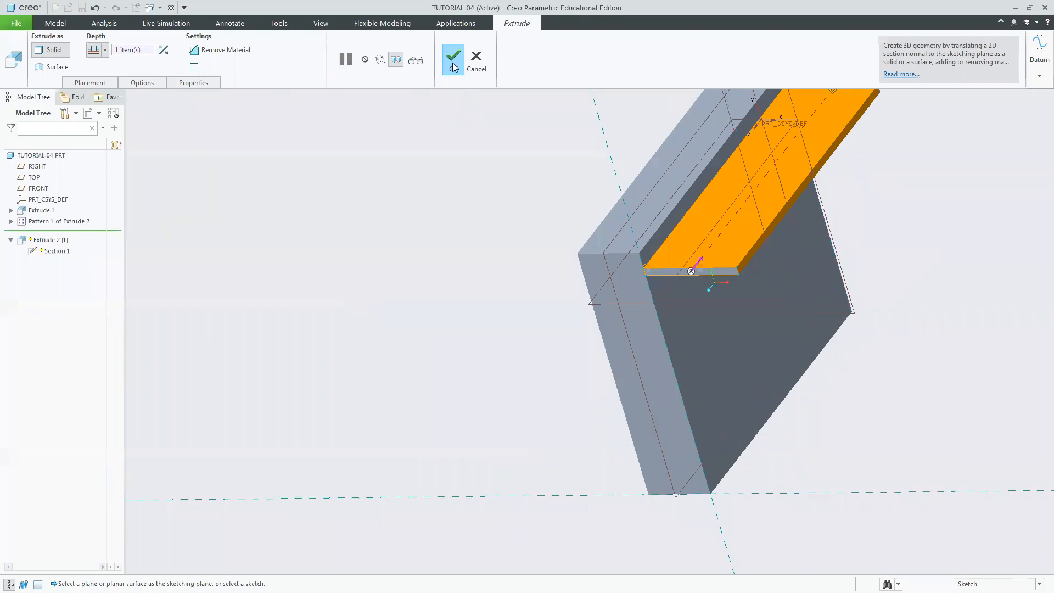
pyautogui.click(452, 63)
pyautogui.click(583, 101)
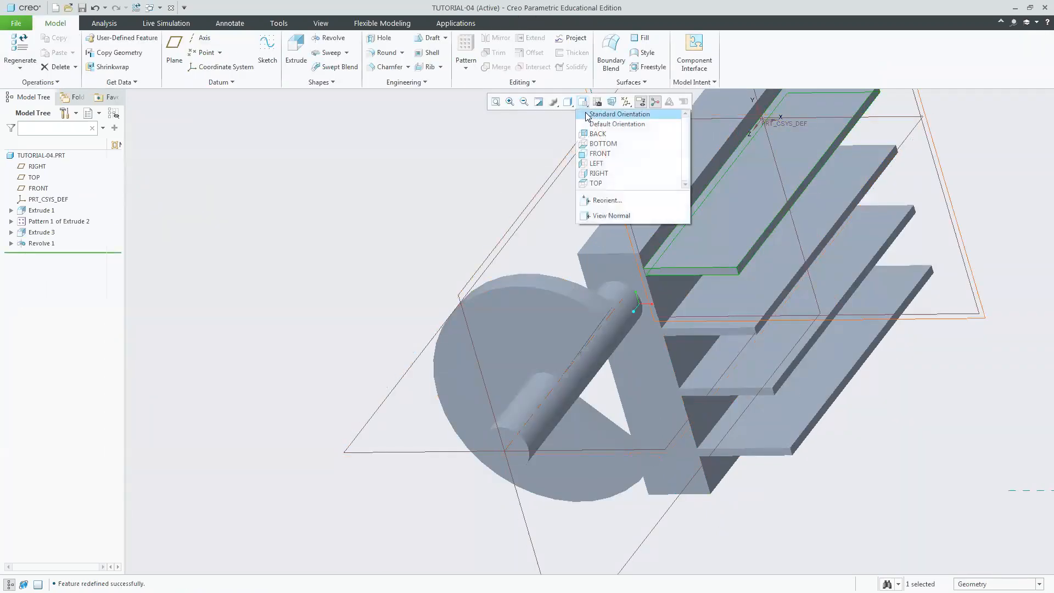
pyautogui.click(603, 110)
pyautogui.click(814, 369)
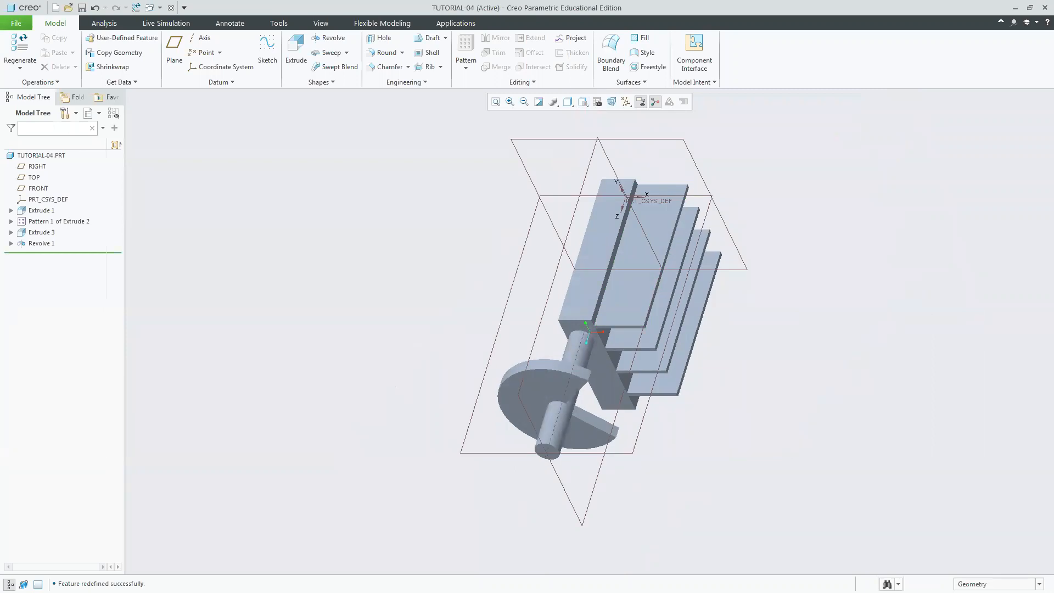
# Step: Switch to the Word exercise sheet and examine the part figure together with the hole table
pyautogui.hotkey('alt', 'Tab')
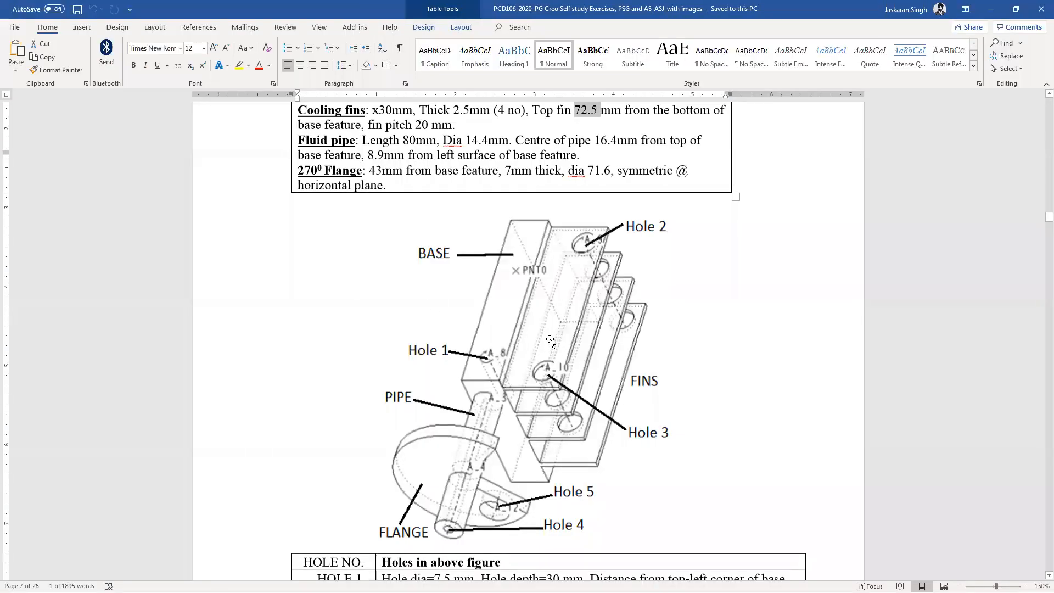
pyautogui.scroll(-5, 556, 343)
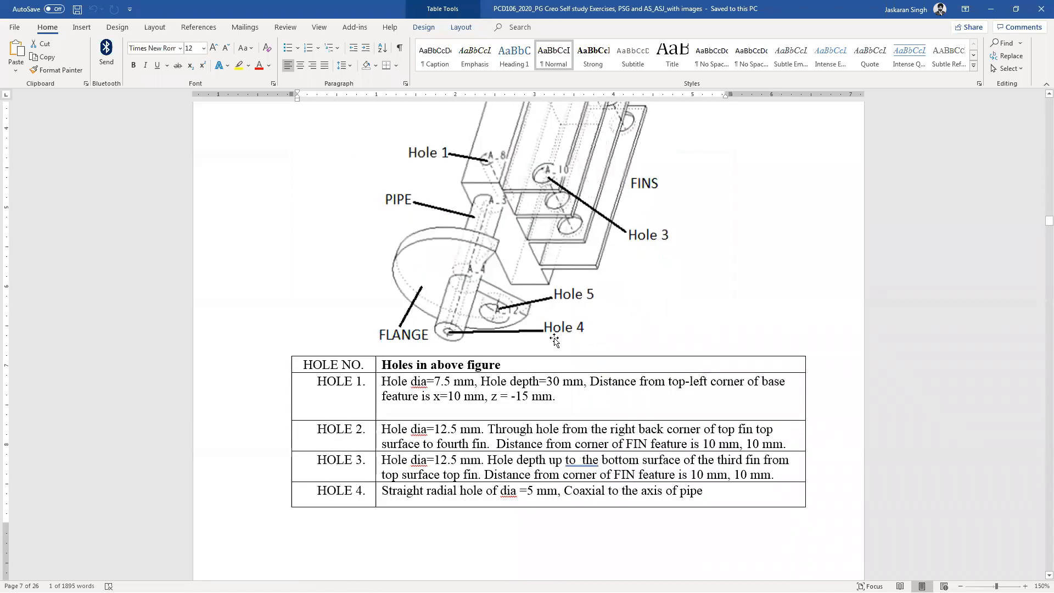
pyautogui.scroll(2, 703, 322)
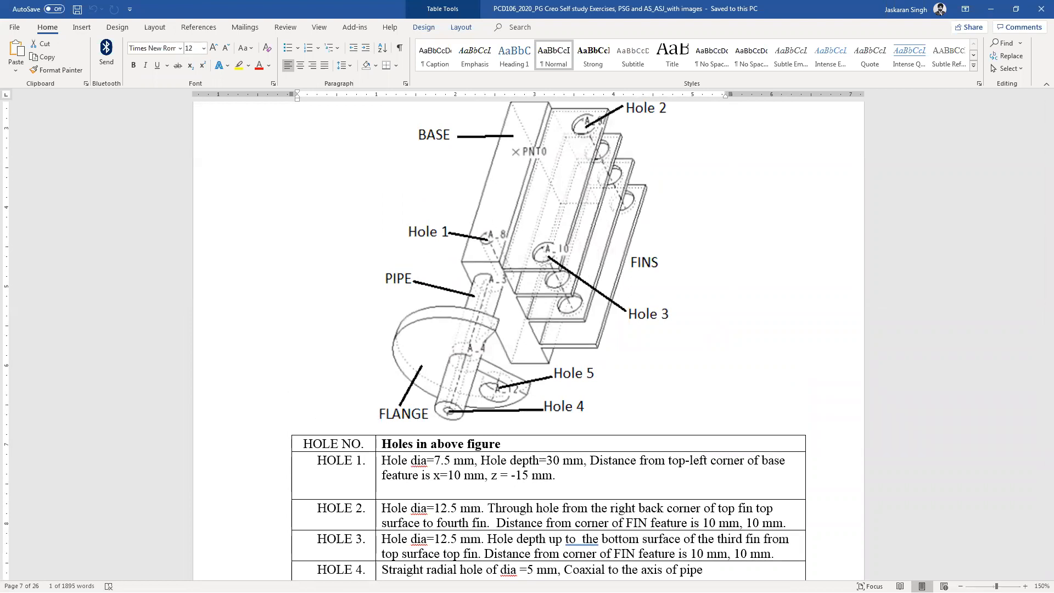
# Step: Switch to Creo, inspect the flange revolve's section sketch, close it and return to standard orientation
pyautogui.hotkey('alt', 'Tab')
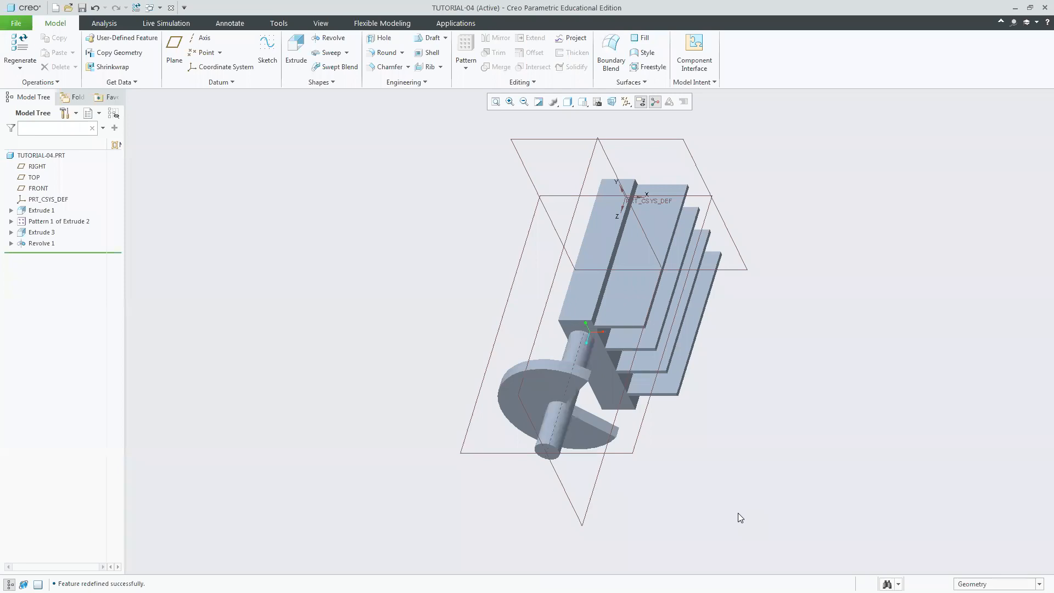
pyautogui.click(11, 243)
pyautogui.click(50, 254)
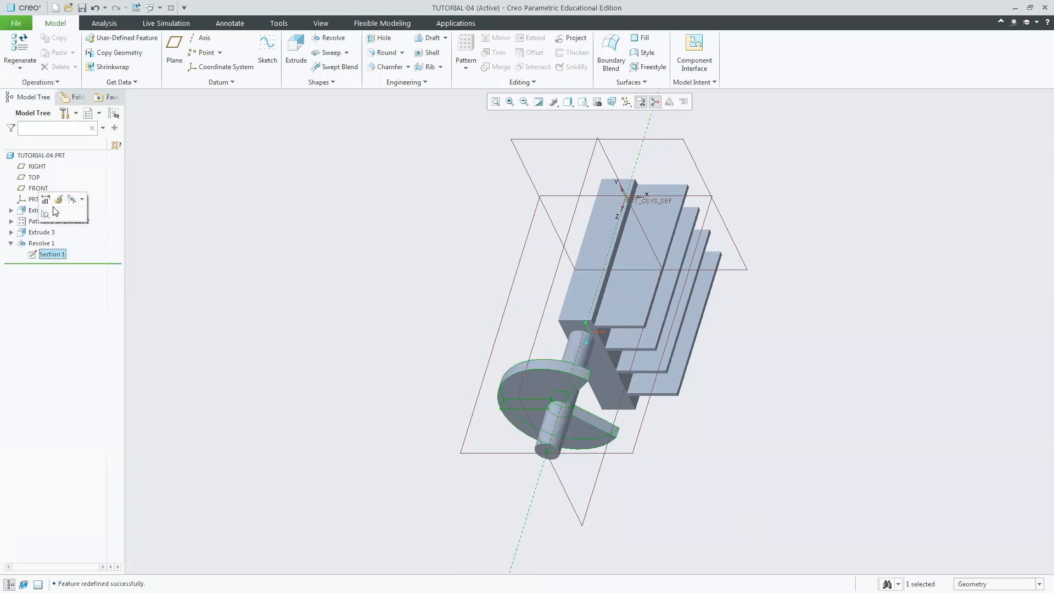
pyautogui.click(56, 206)
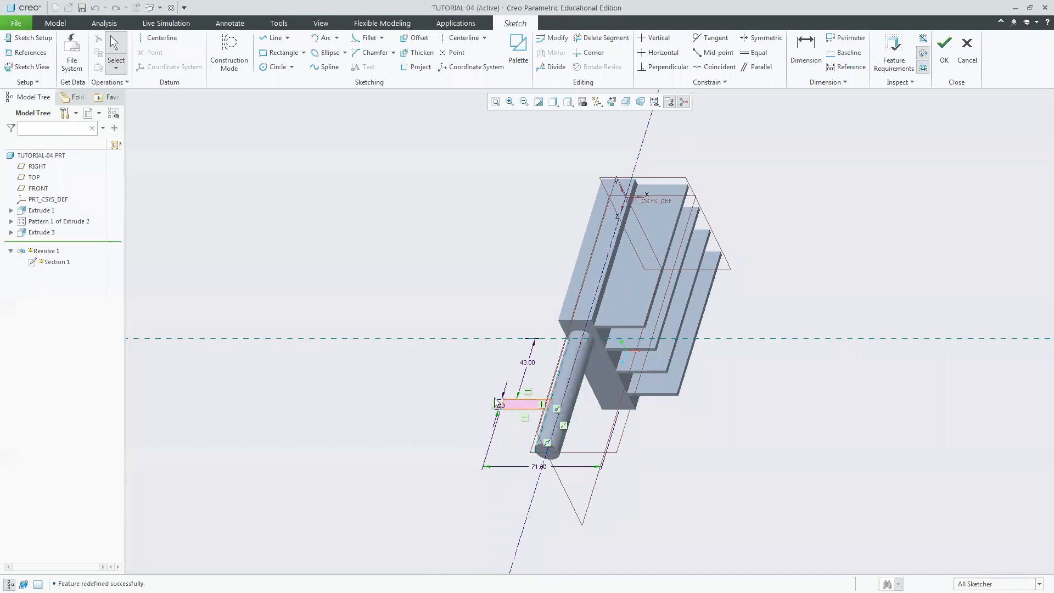
pyautogui.moveTo(728, 412); pyautogui.dragTo(743, 385, button='middle')
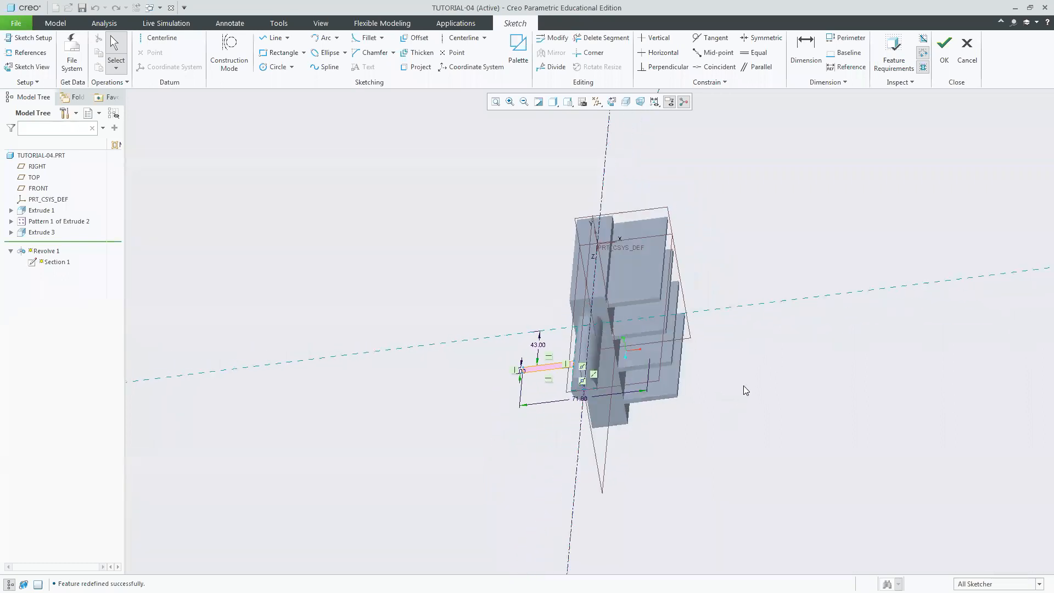
pyautogui.moveTo(730, 438)
pyautogui.mouseDown(button='middle')
pyautogui.moveTo(725, 400)
pyautogui.moveTo(715, 400)
pyautogui.moveTo(720, 434)
pyautogui.moveTo(734, 447)
pyautogui.moveTo(766, 426)
pyautogui.moveTo(677, 431)
pyautogui.moveTo(669, 447)
pyautogui.moveTo(683, 479)
pyautogui.mouseUp(button='middle')
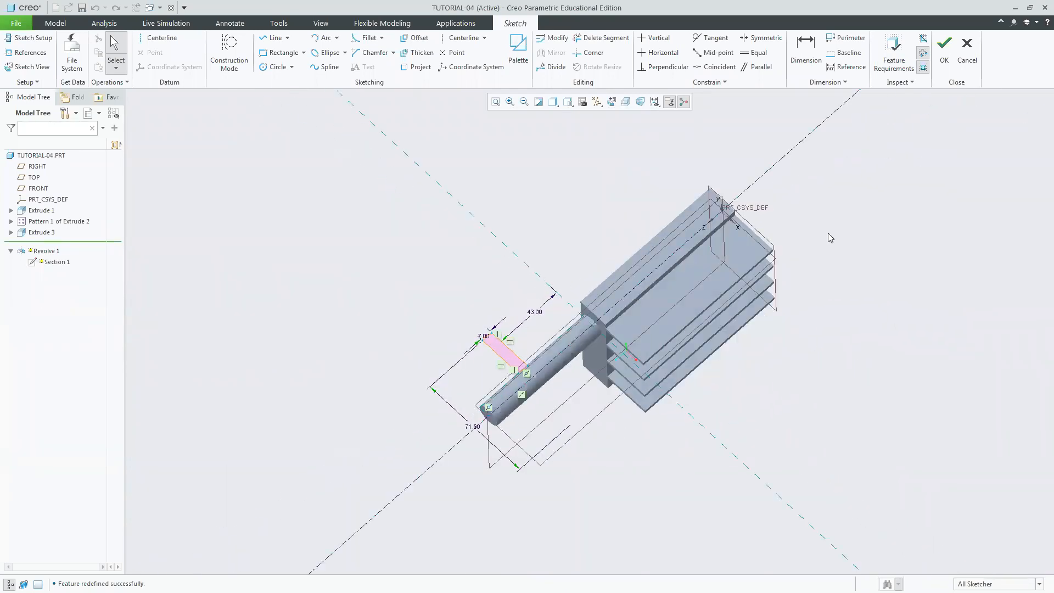
pyautogui.click(944, 62)
pyautogui.click(583, 102)
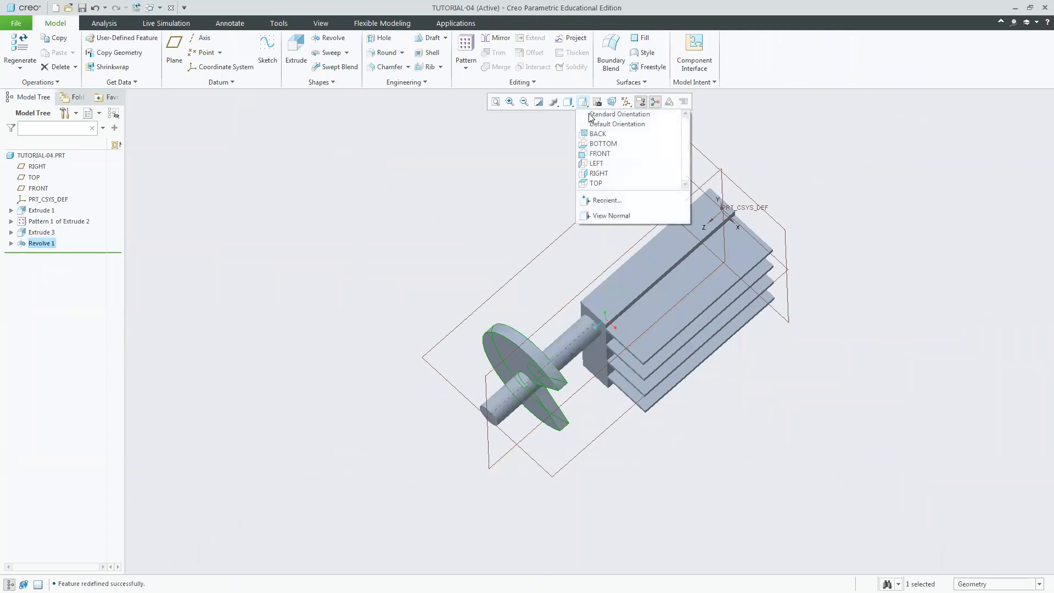
pyautogui.click(614, 118)
# Step: Switch to the Word sheet and read Hole 1's diameter, depth and corner distances
pyautogui.hotkey('alt', 'Tab')
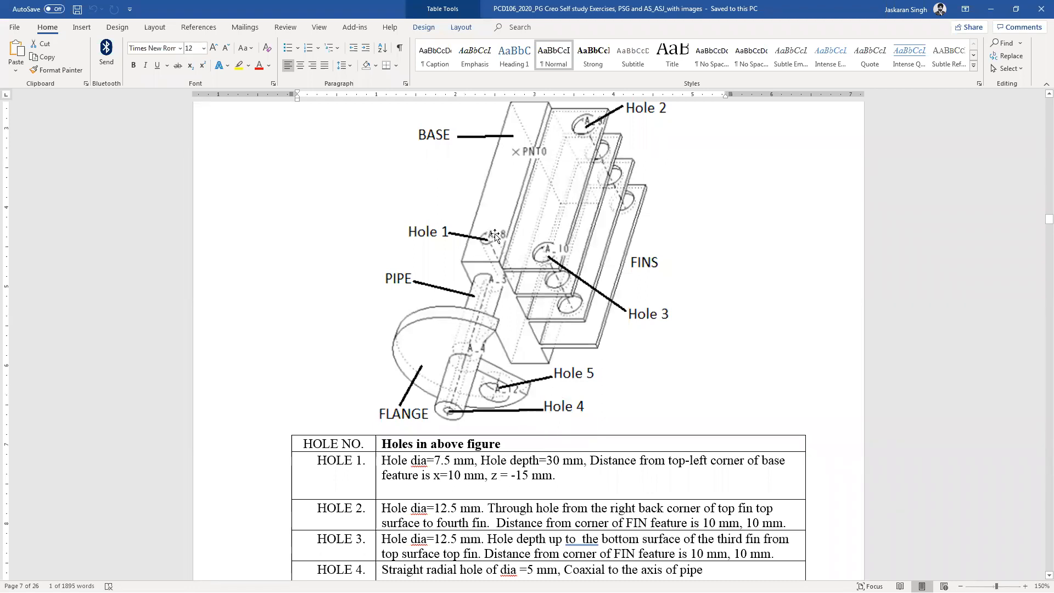
pyautogui.moveTo(382, 461); pyautogui.dragTo(583, 461)
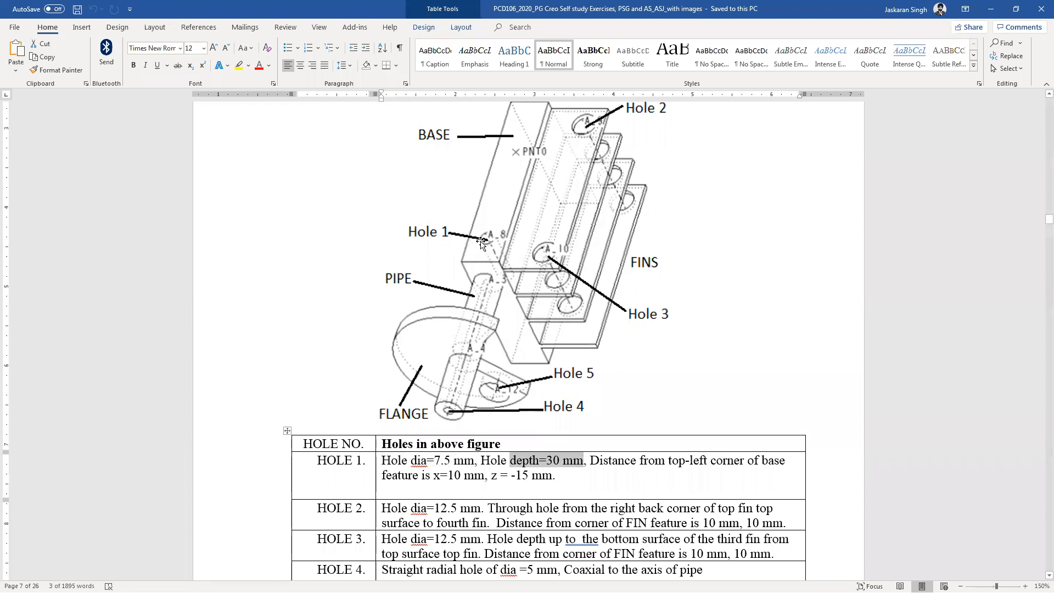
pyautogui.click(671, 490)
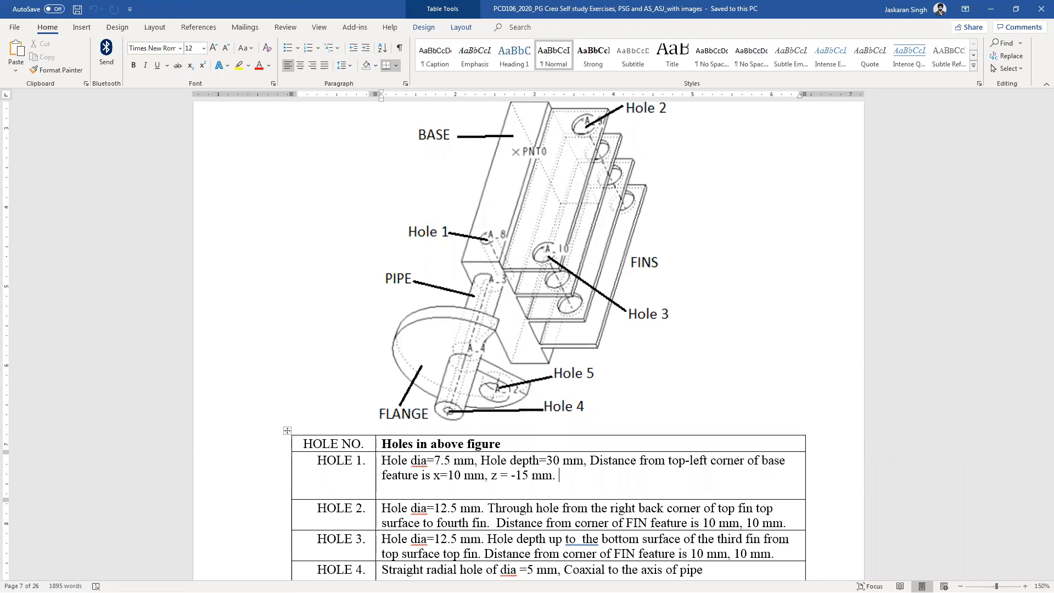
# Step: Switch to Creo and place a simple hole on the base's top face near the pipe end
pyautogui.hotkey('alt', 'Tab')
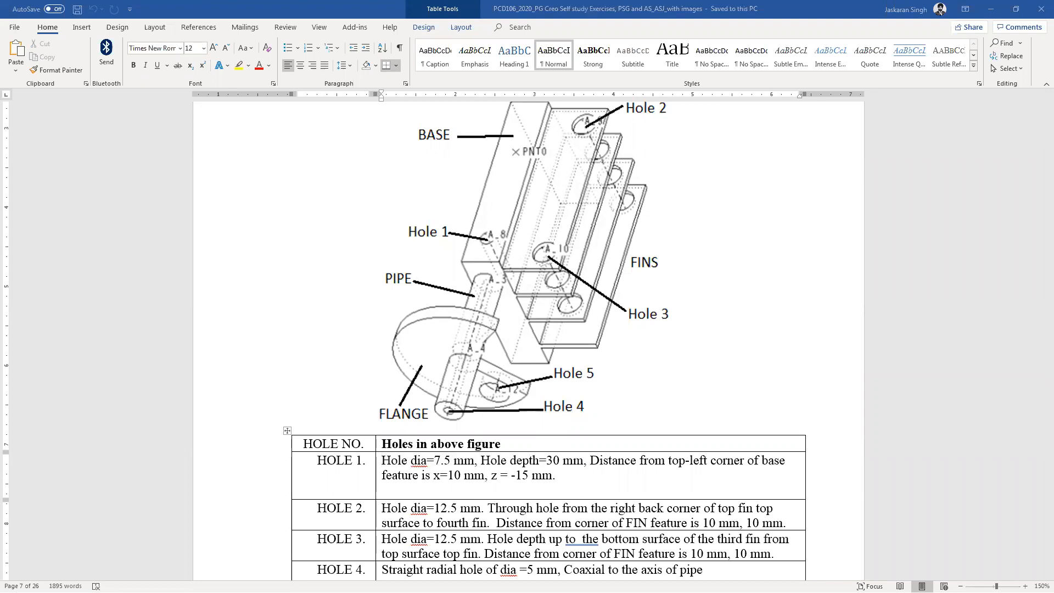
pyautogui.click(840, 432)
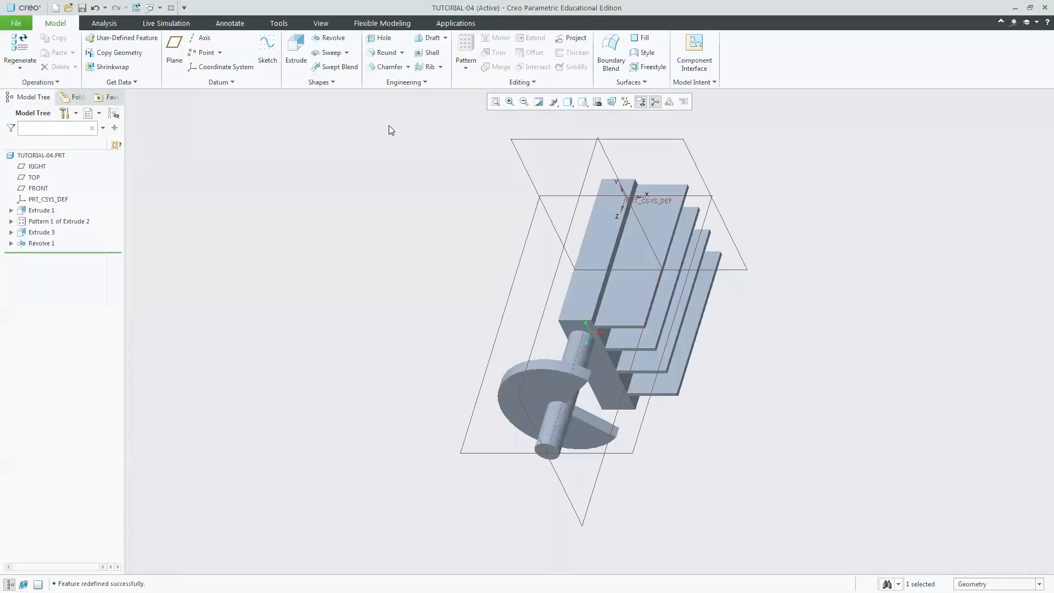
pyautogui.click(380, 39)
pyautogui.click(581, 305)
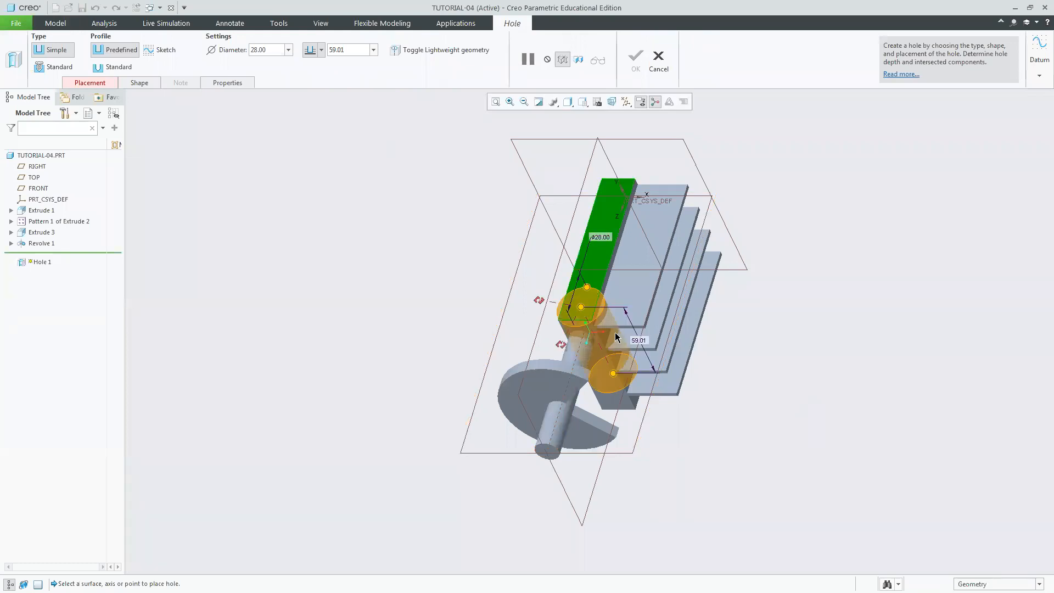
pyautogui.scroll(-3, 583, 305)
pyautogui.scroll(-1, 591, 305)
# Step: Check Hole 1's specification in Word, then set the hole's diameter to 7.5 mm and its depth to 30 mm
pyautogui.hotkey('alt', 'Tab')
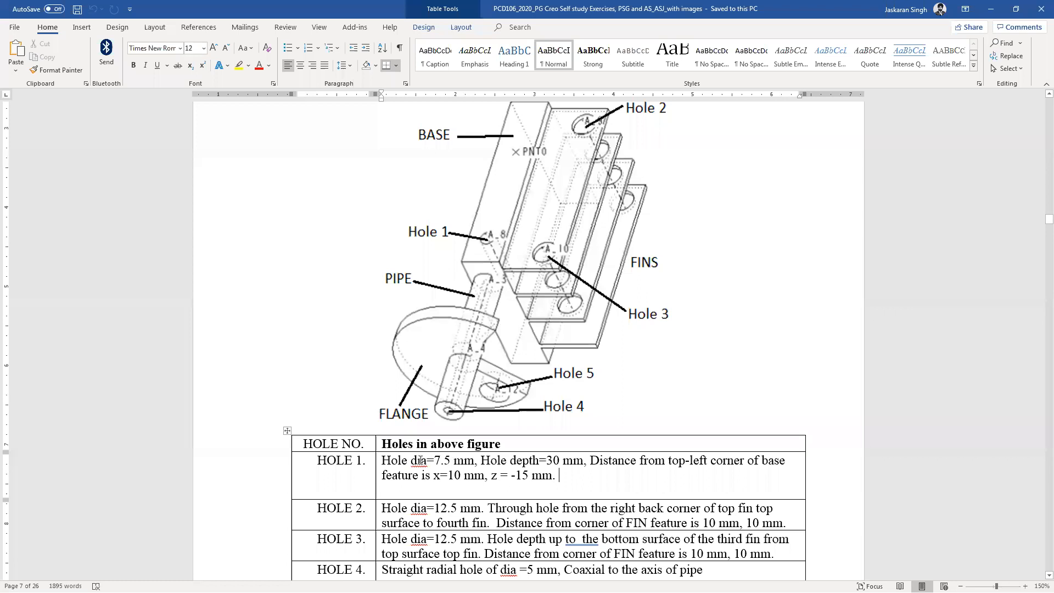
pyautogui.hotkey('alt', 'Tab')
pyautogui.doubleClick(276, 50)
pyautogui.write('7.5')
pyautogui.press('Return')
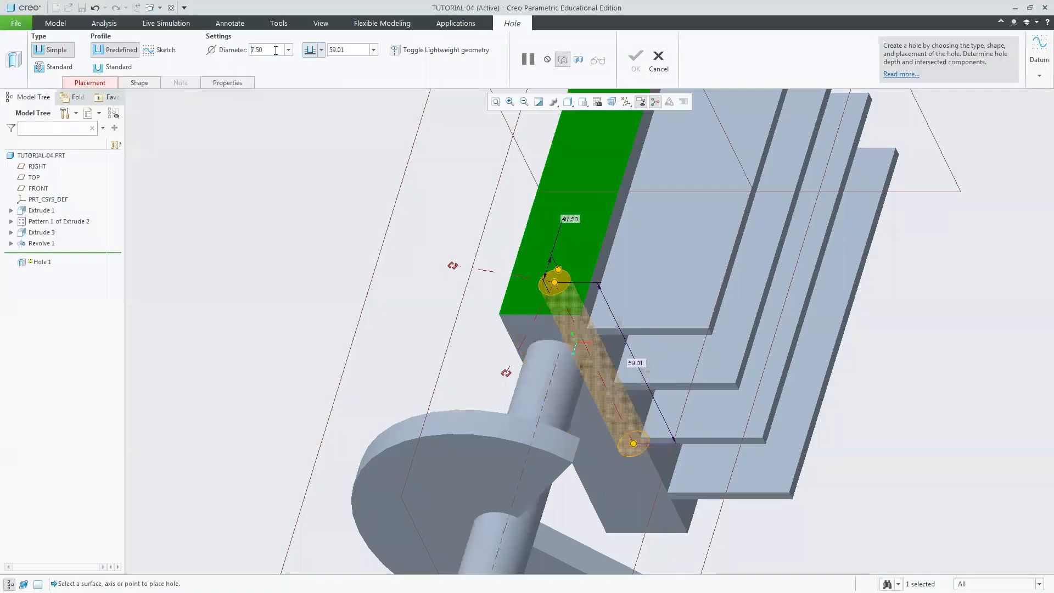
pyautogui.doubleClick(345, 50)
pyautogui.write('30')
pyautogui.press('Return')
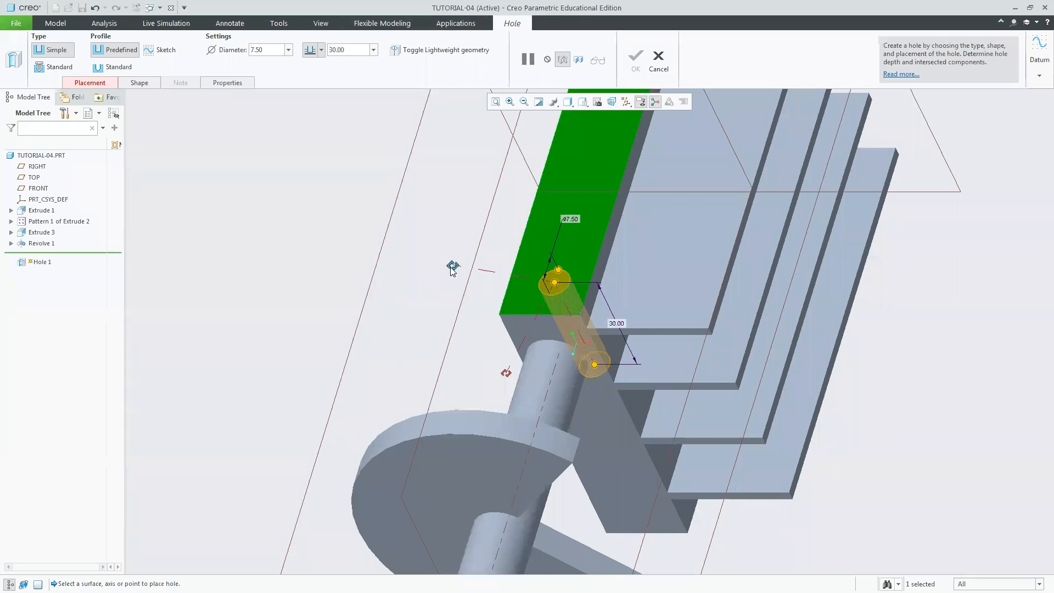
# Step: Reference the hole to the top face's long edge beside the fins with a 10 mm offset
pyautogui.moveTo(452, 266); pyautogui.dragTo(590, 282)
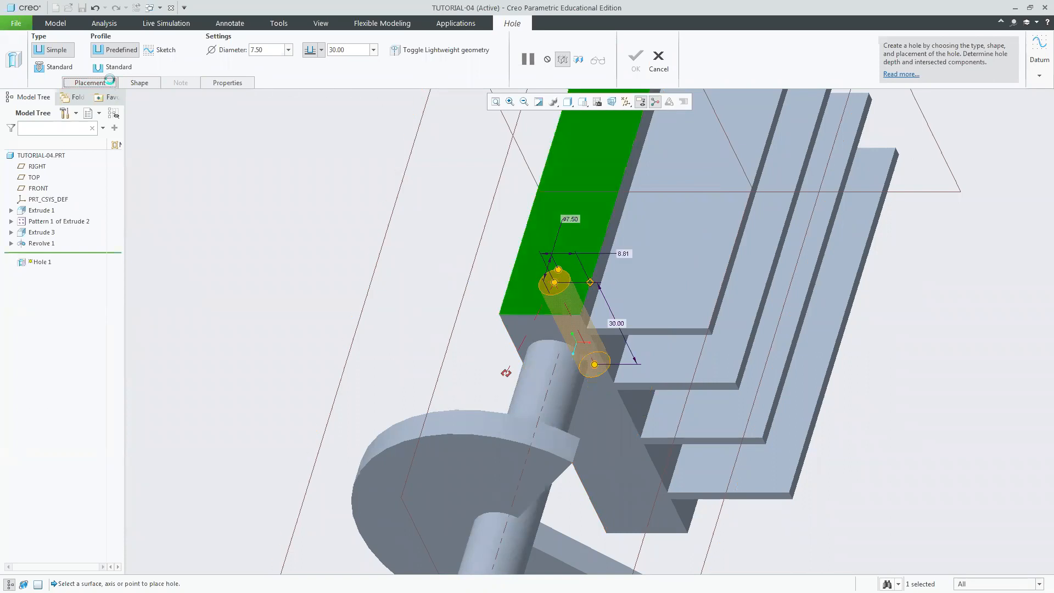
pyautogui.click(90, 82)
pyautogui.click(183, 167)
pyautogui.write('10')
pyautogui.press('Return')
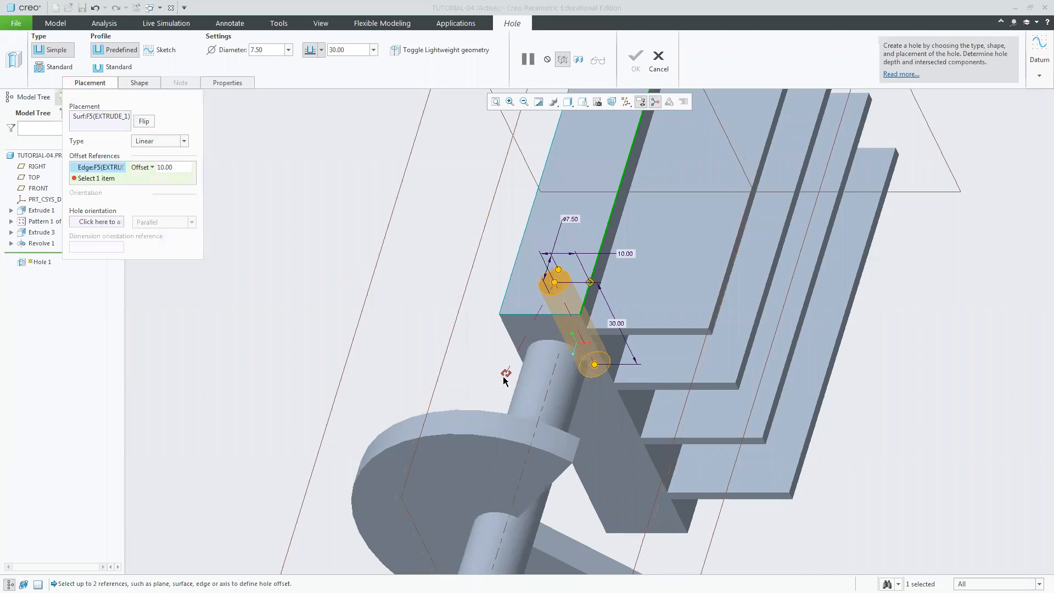
# Step: Reference the hole to the top face's short edge at the pipe end with a 15 mm offset
pyautogui.moveTo(506, 373); pyautogui.dragTo(540, 315)
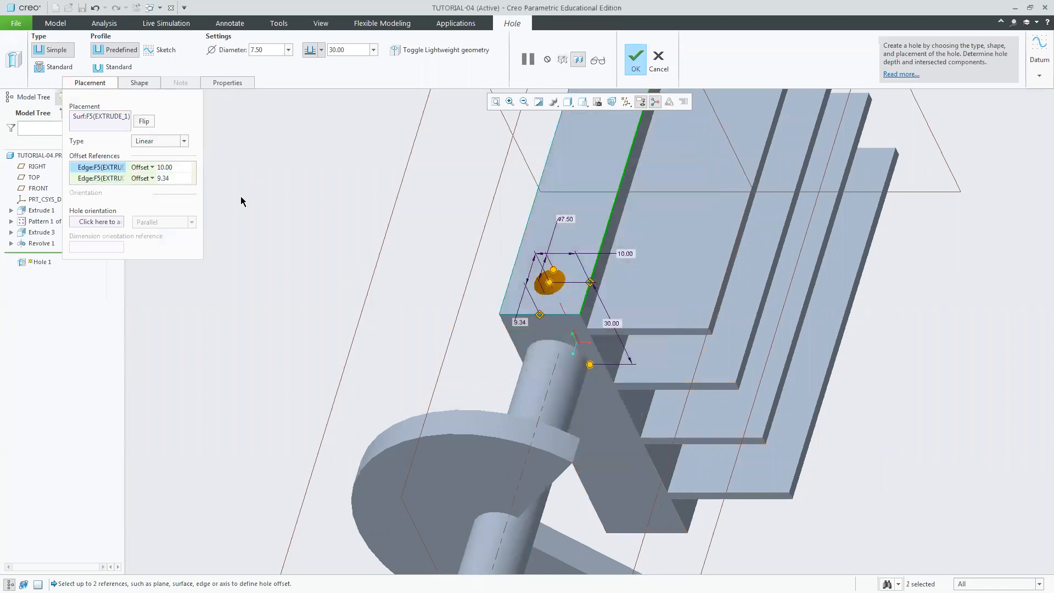
pyautogui.click(169, 174)
pyautogui.write('15')
pyautogui.press('Return')
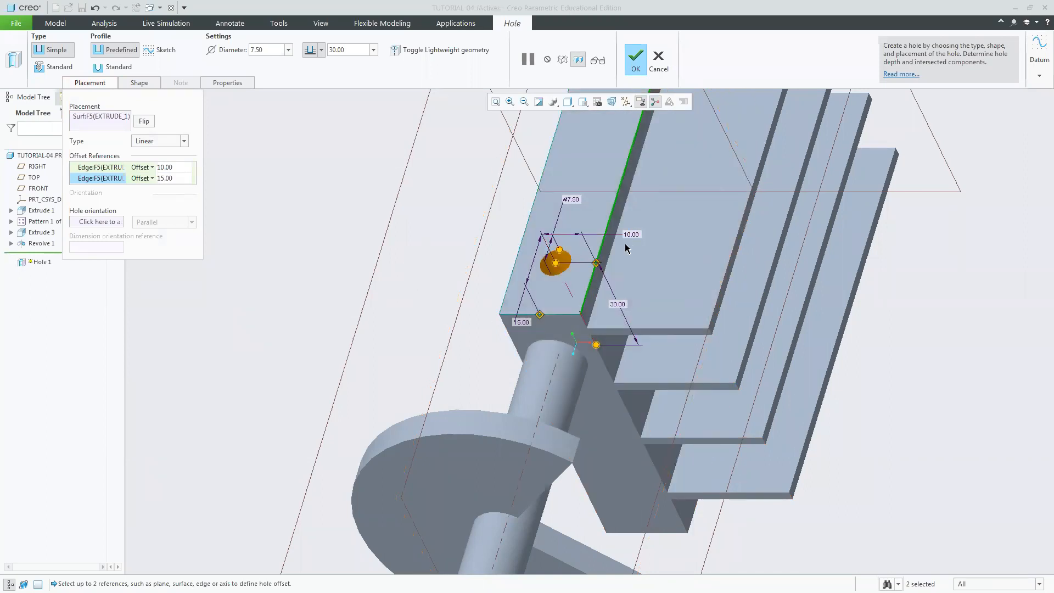
# Step: Check the hole preview from several angles, complete the hole and return the model to standard orientation
pyautogui.moveTo(714, 307); pyautogui.dragTo(729, 298, button='middle')
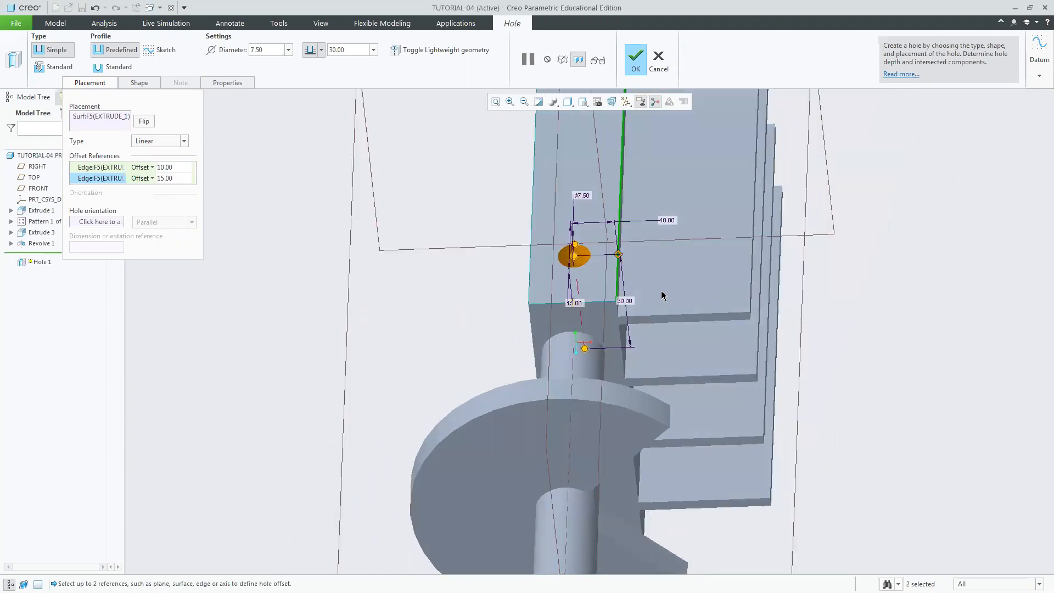
pyautogui.moveTo(847, 300); pyautogui.dragTo(760, 319, button='middle')
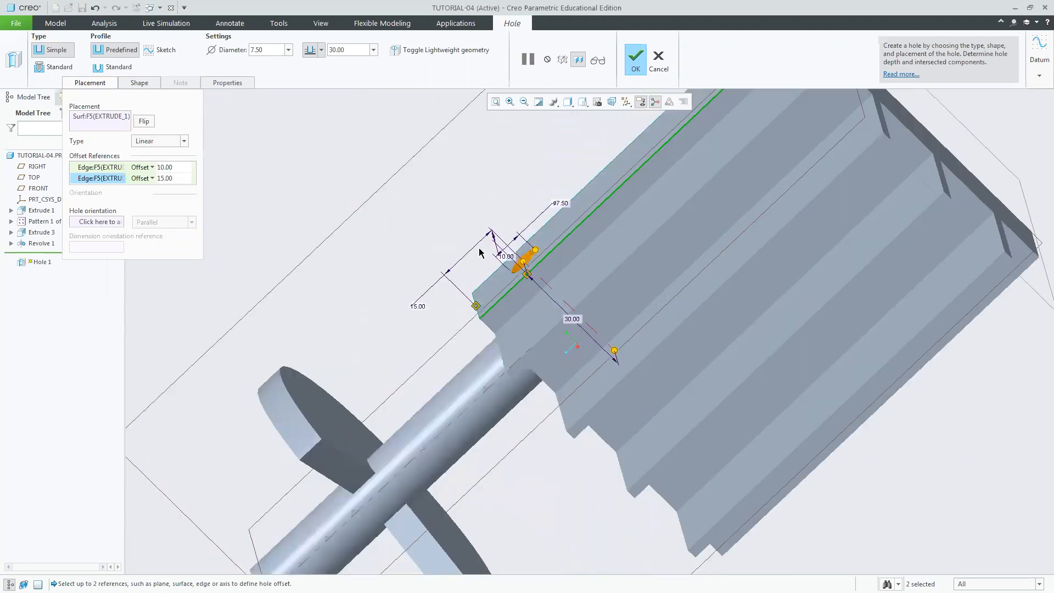
pyautogui.moveTo(865, 480); pyautogui.dragTo(905, 459, button='middle')
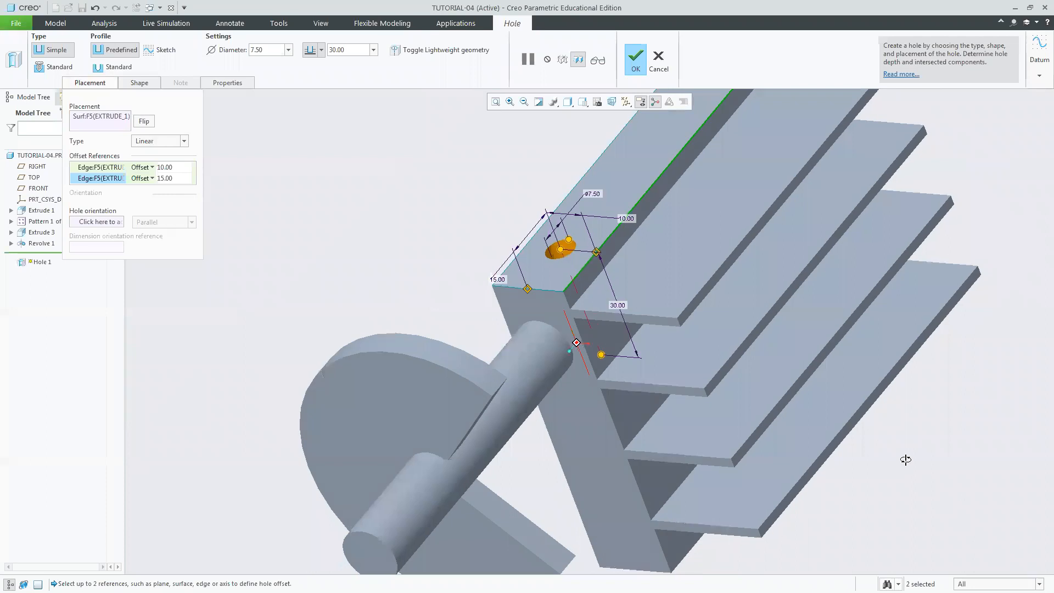
pyautogui.moveTo(601, 336); pyautogui.dragTo(613, 349, button='middle')
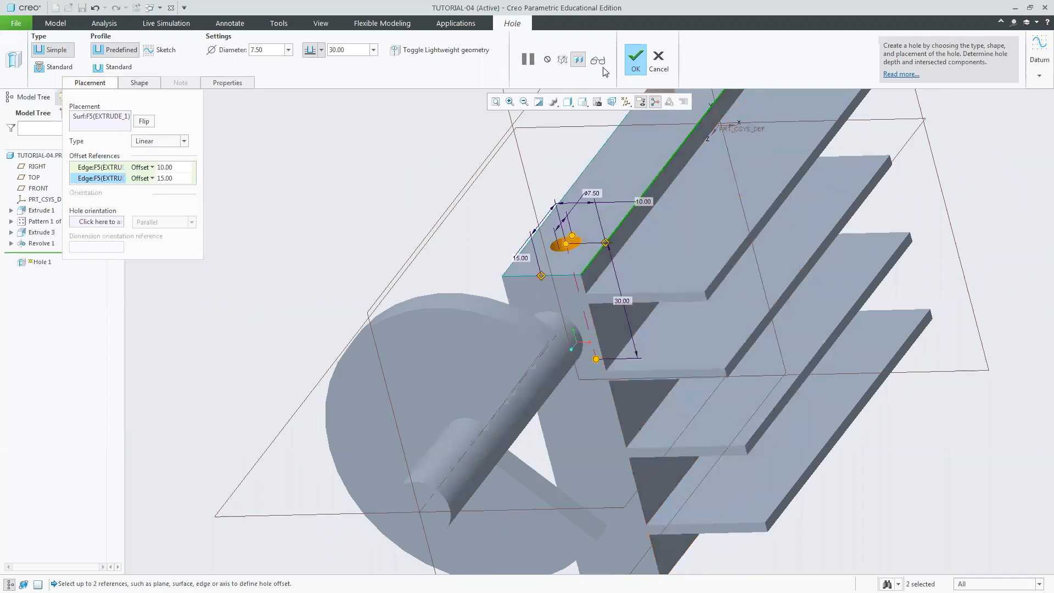
pyautogui.click(635, 70)
pyautogui.click(582, 102)
pyautogui.click(593, 114)
# Step: Switch to the Word sheet, locate Hole 2 in the figure and read its diameter in the hole table
pyautogui.hotkey('alt', 'Tab')
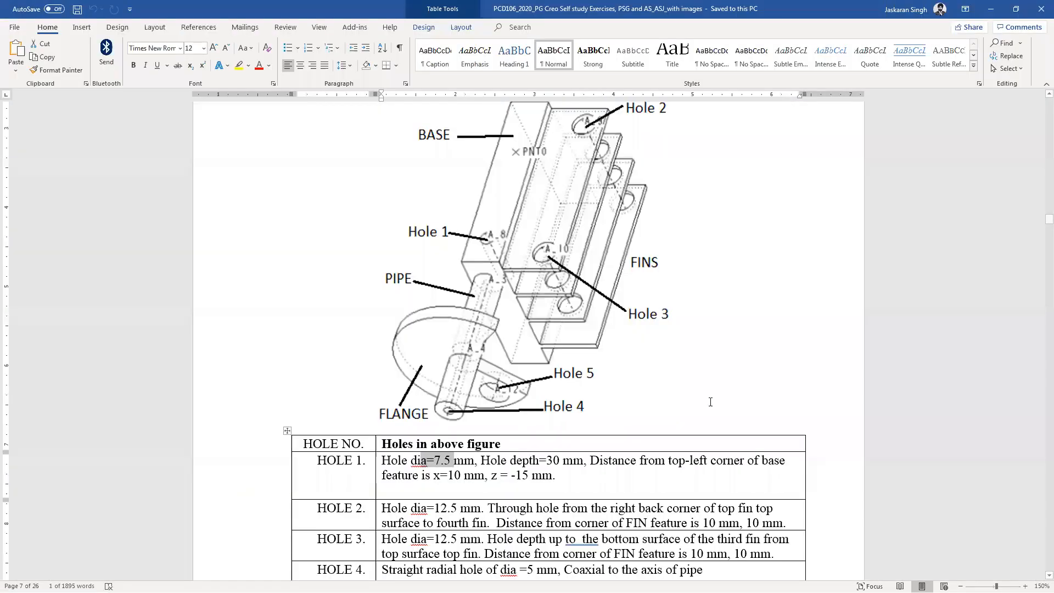
pyautogui.scroll(3, 672, 281)
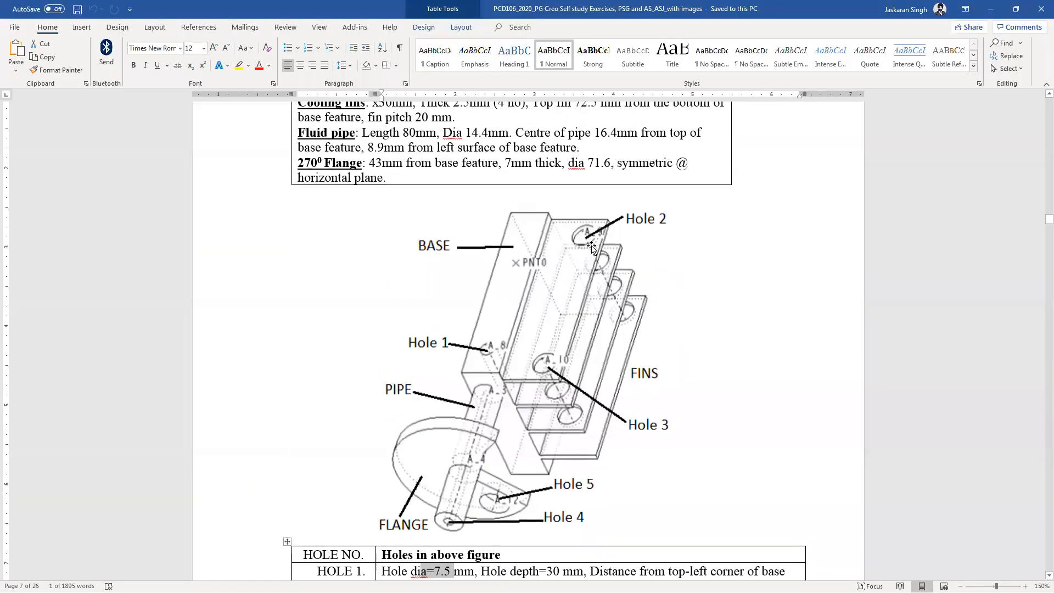
pyautogui.scroll(1, 593, 250)
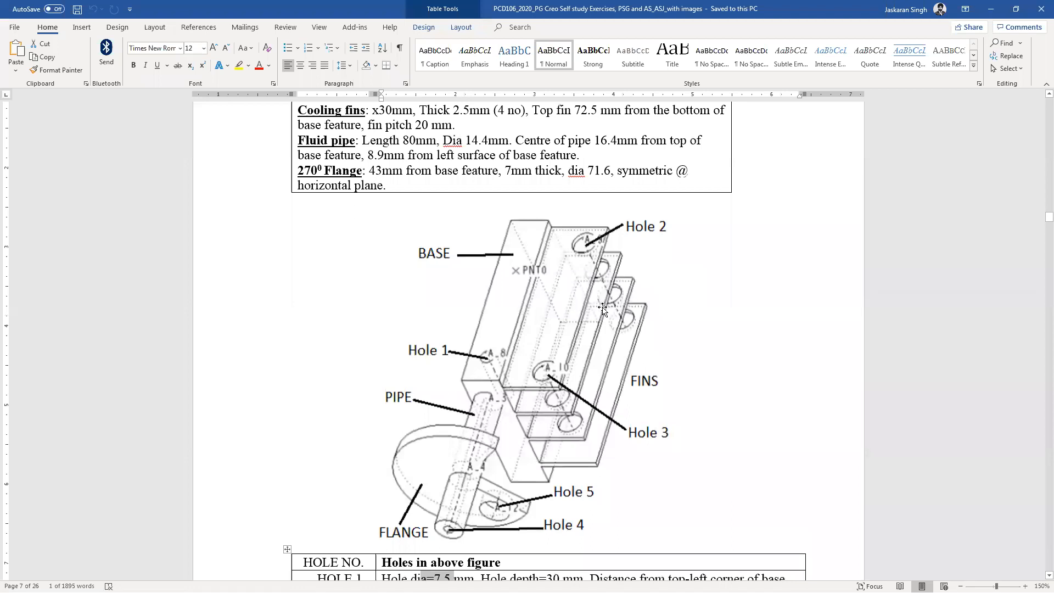
pyautogui.scroll(-3, 693, 316)
pyautogui.scroll(-2, 693, 316)
pyautogui.moveTo(382, 428); pyautogui.dragTo(481, 429)
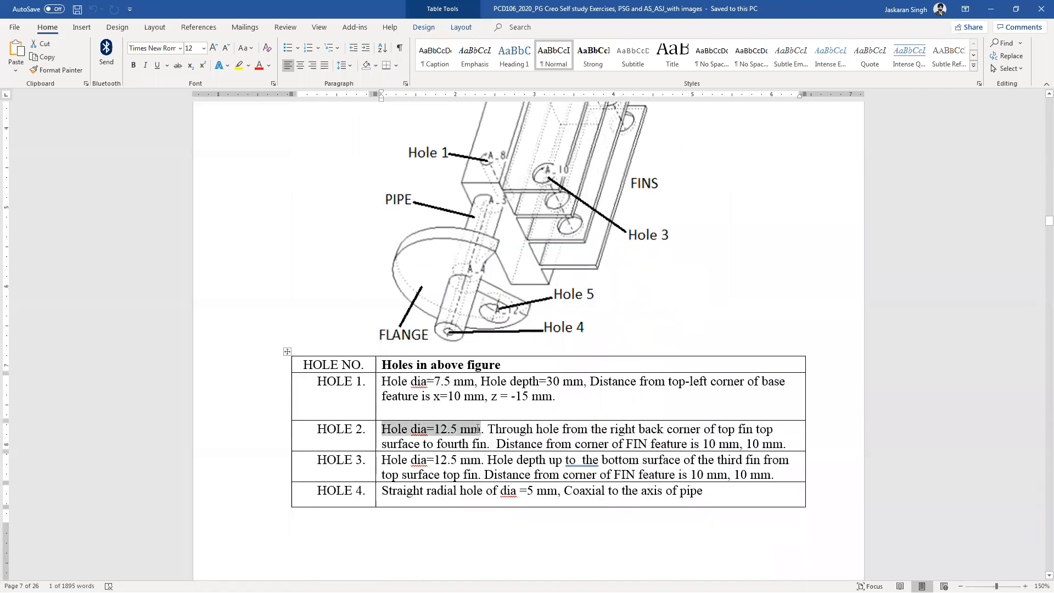
# Step: Compare Hole 2's placement description with the Hole 1 depth entry and the figure in the Word sheet
pyautogui.click(537, 431)
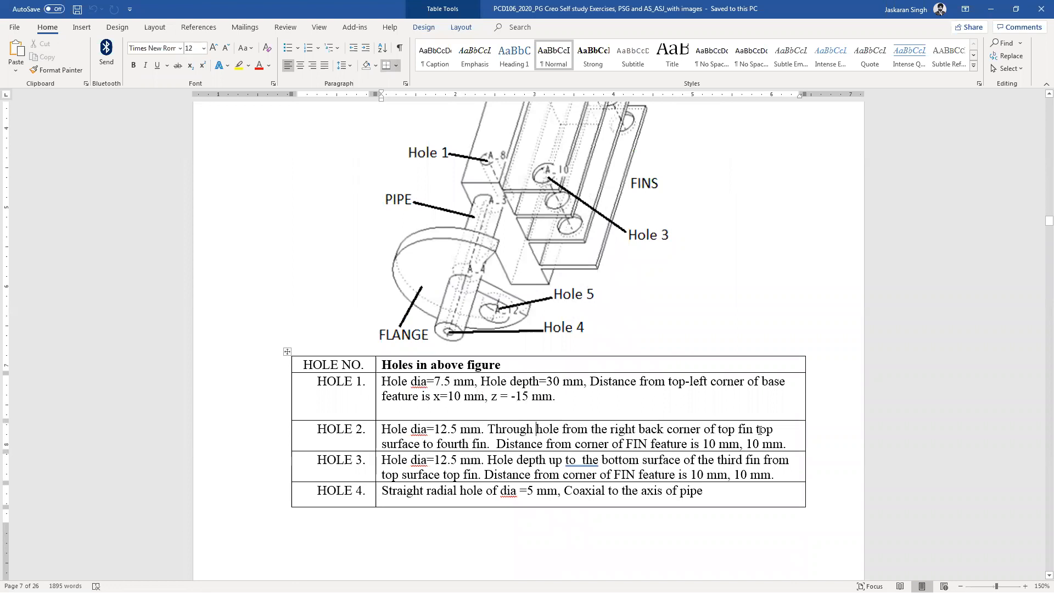
pyautogui.scroll(3, 595, 191)
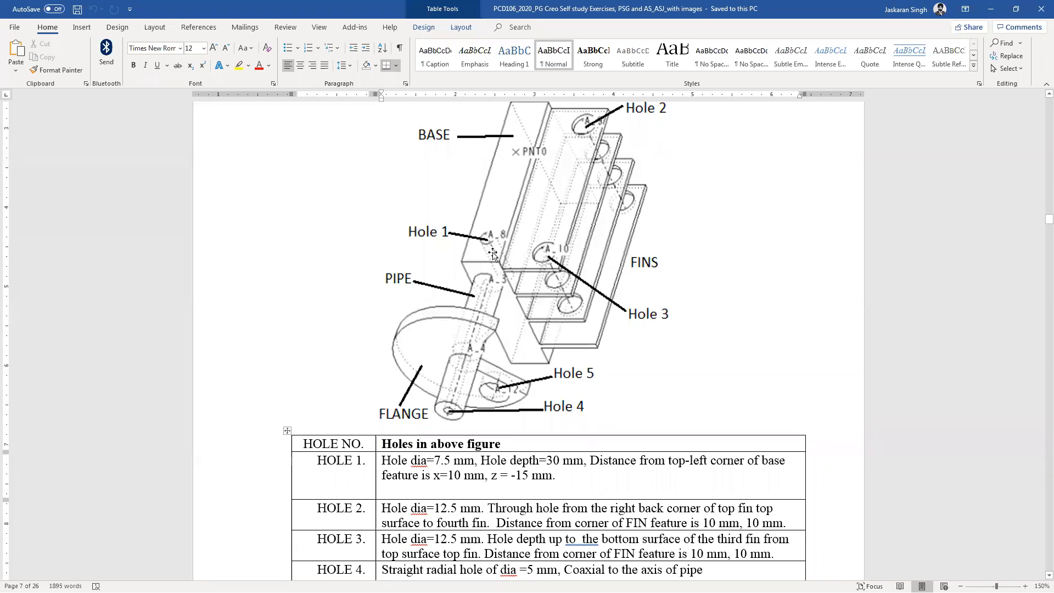
pyautogui.moveTo(565, 460); pyautogui.dragTo(481, 461)
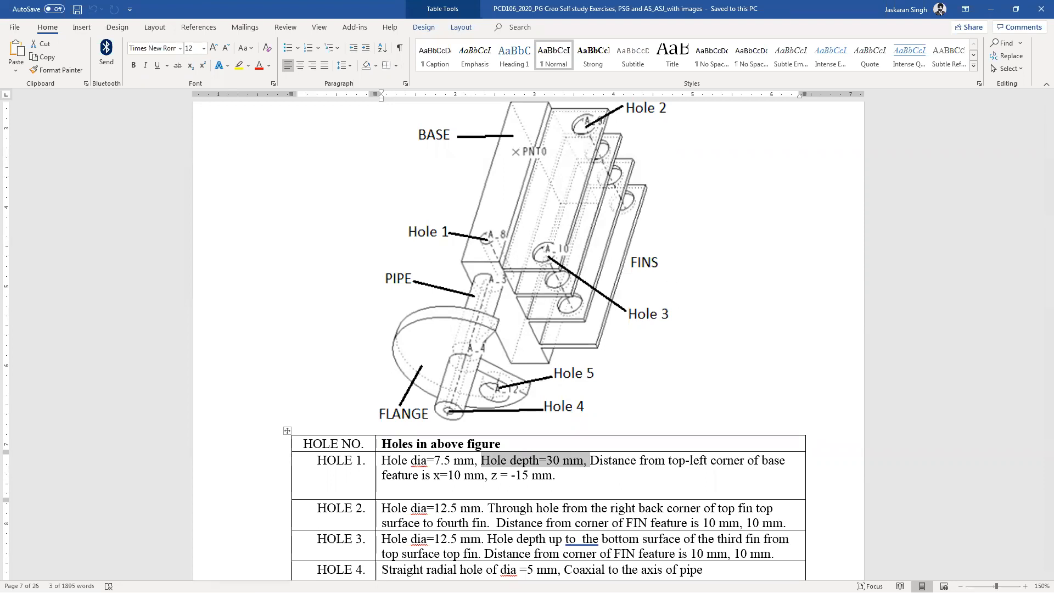
# Step: Switch to Creo and start a simple hole on the top fin's upper surface, near its back outer corner
pyautogui.hotkey('alt', 'Tab')
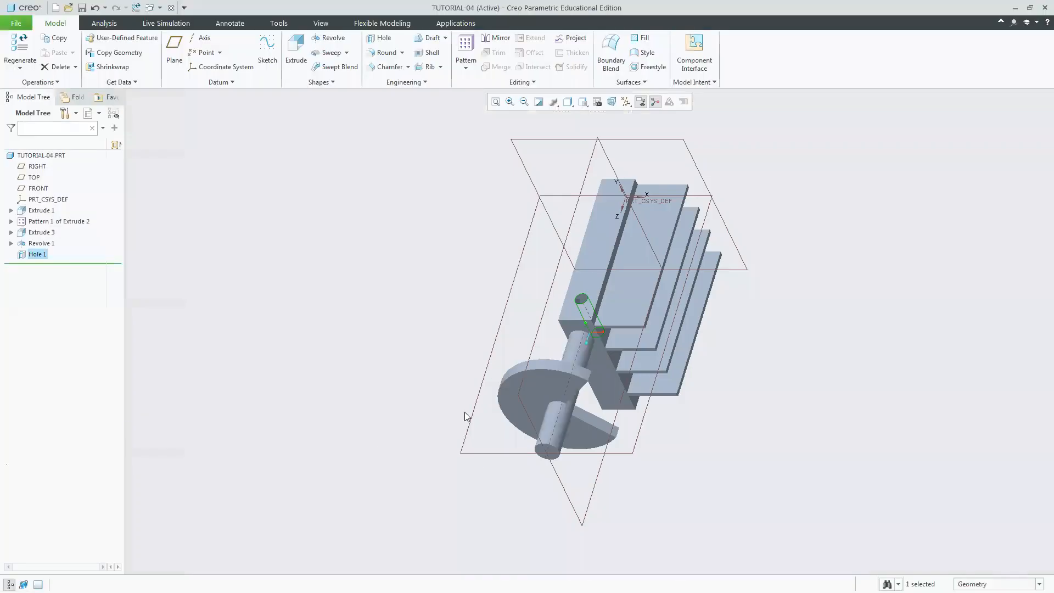
pyautogui.click(374, 293)
pyautogui.scroll(-3, 672, 306)
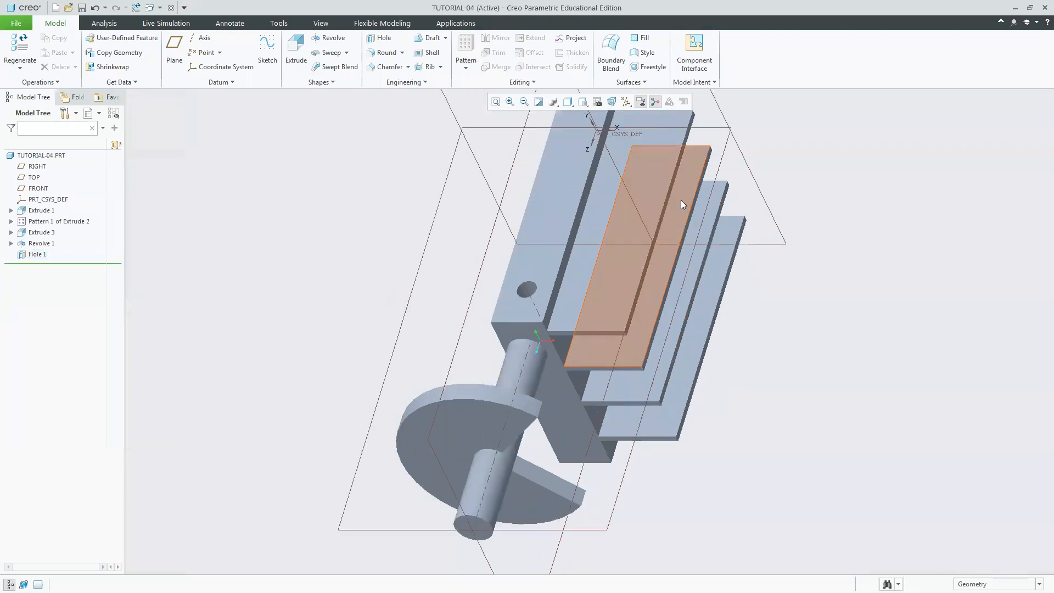
pyautogui.keyDown('shift'); pyautogui.moveTo(807, 256); pyautogui.dragTo(785, 307, button='middle'); pyautogui.keyUp('shift')
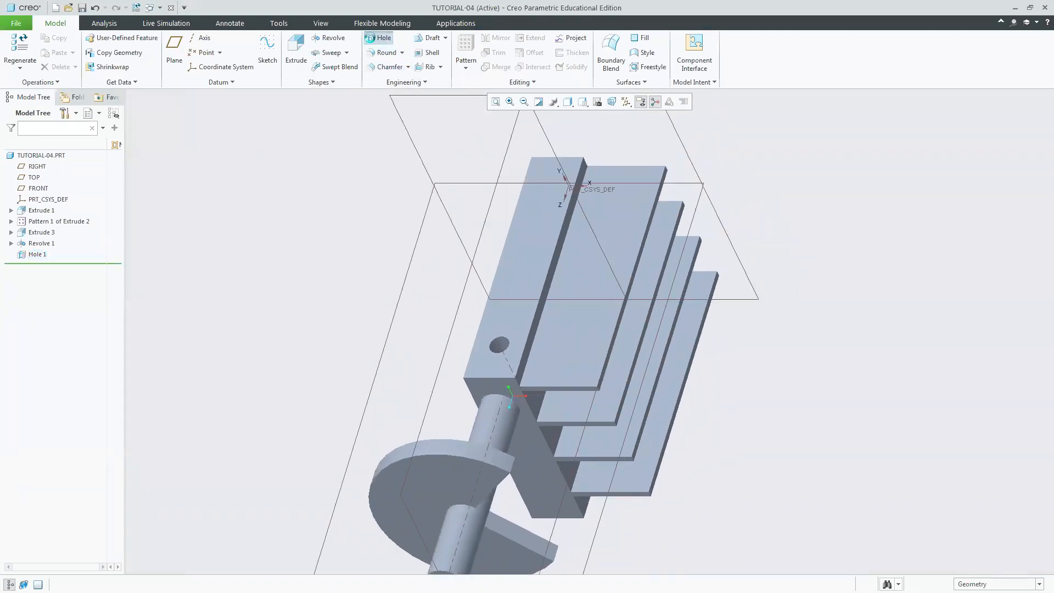
pyautogui.click(380, 38)
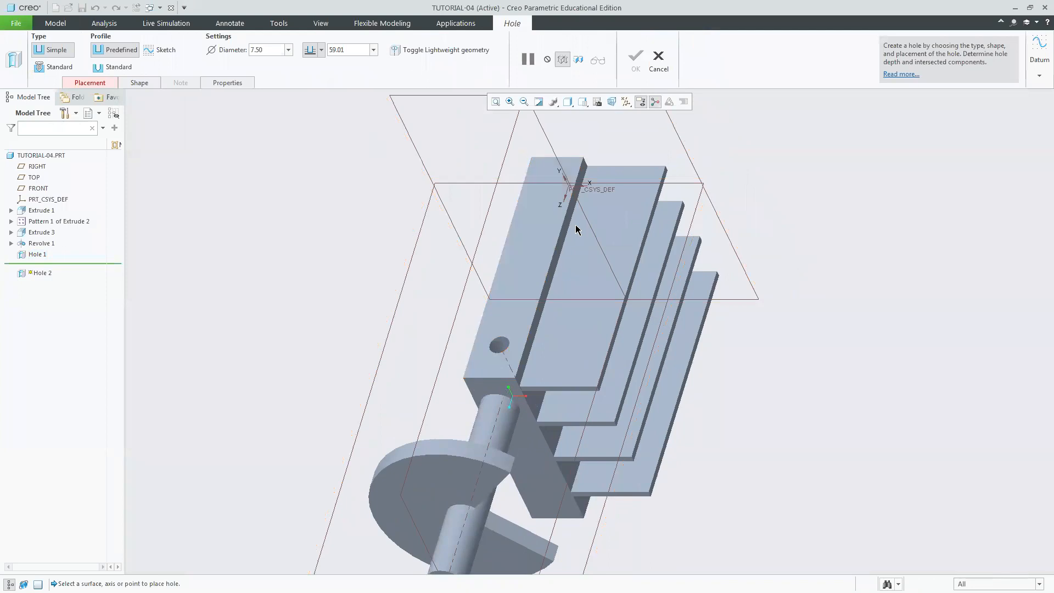
pyautogui.click(637, 192)
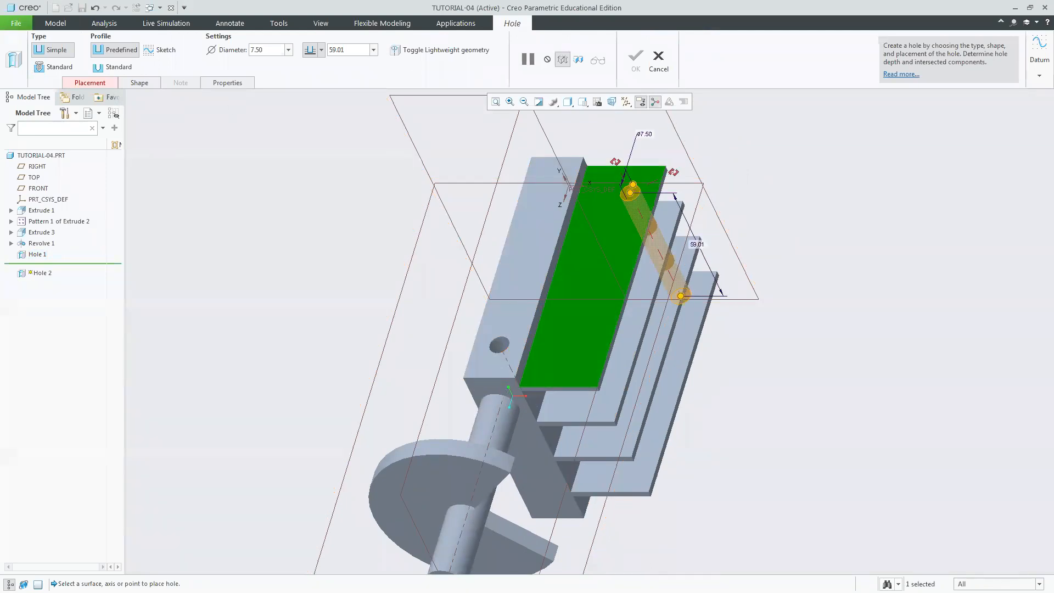
# Step: Check Hole 2's diameter in the Word sheet, switch back to Creo and set the hole's diameter to 12.5 mm
pyautogui.hotkey('alt', 'Tab')
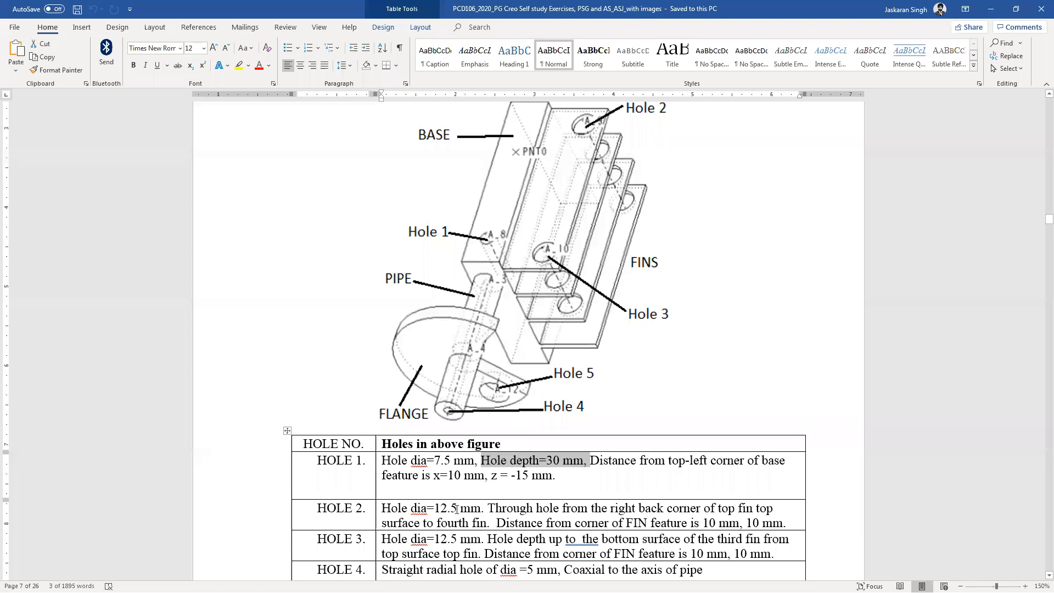
pyautogui.moveTo(483, 509); pyautogui.dragTo(441, 508)
pyautogui.hotkey('alt', 'Tab')
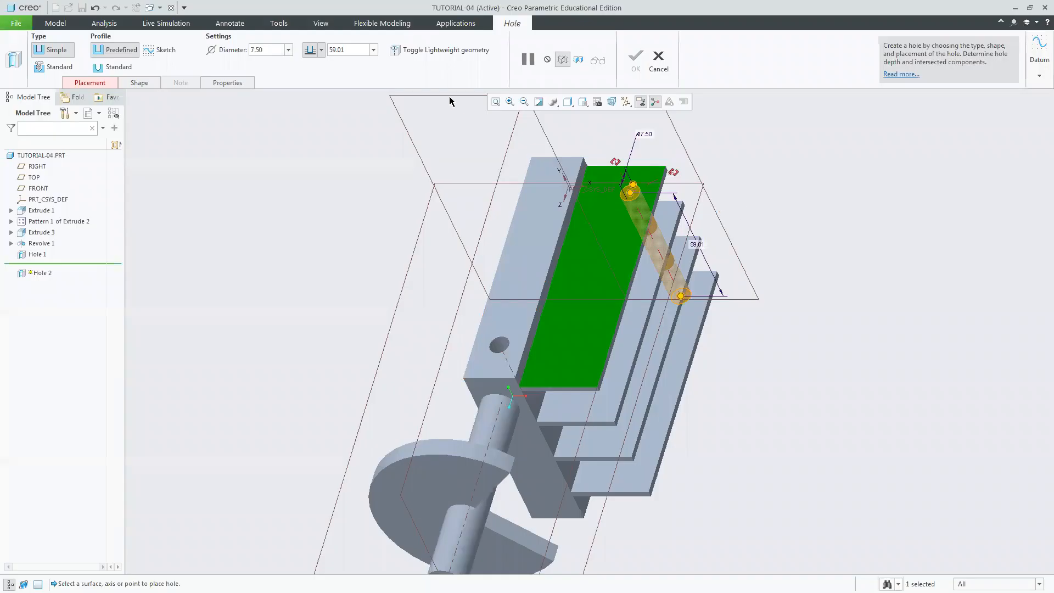
pyautogui.doubleClick(269, 51)
pyautogui.write('12')
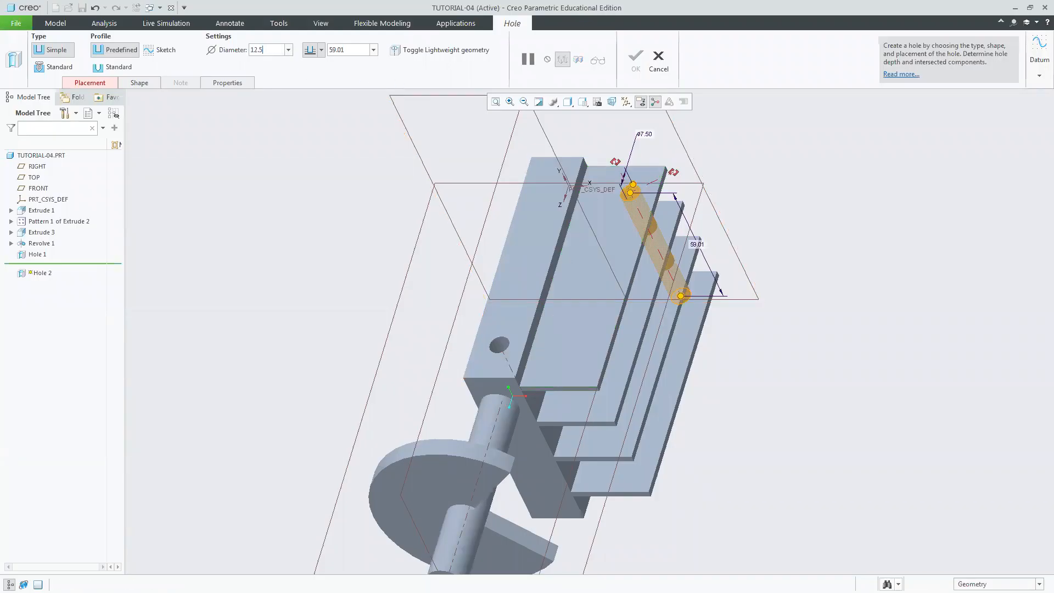
pyautogui.write('.5')
pyautogui.press('Return')
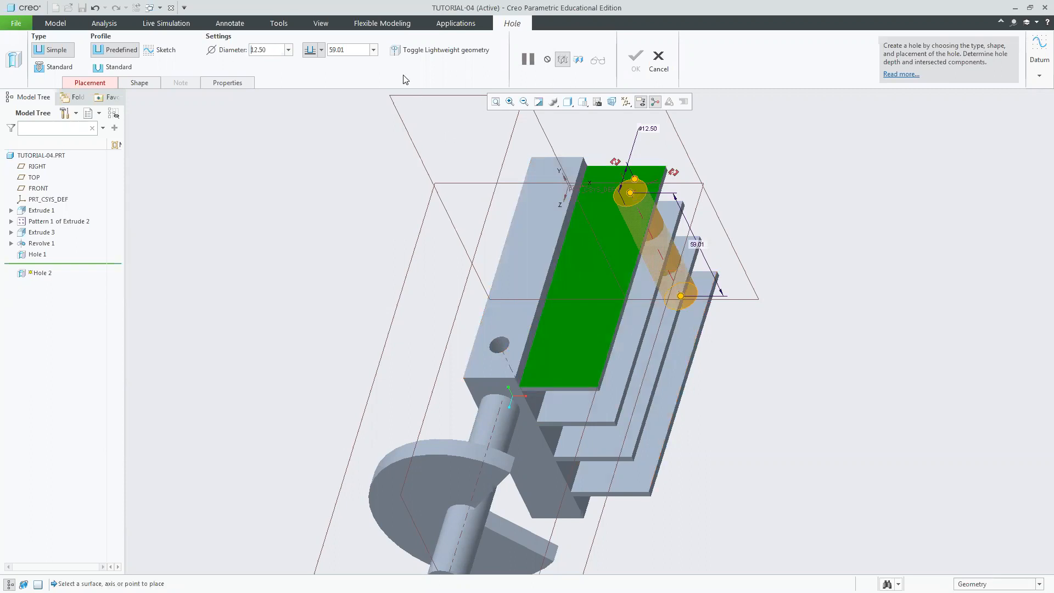
# Step: Reference the hole to the top fin's outer long edge and back short edge, with a 10 mm offset from each
pyautogui.moveTo(674, 174); pyautogui.dragTo(645, 165)
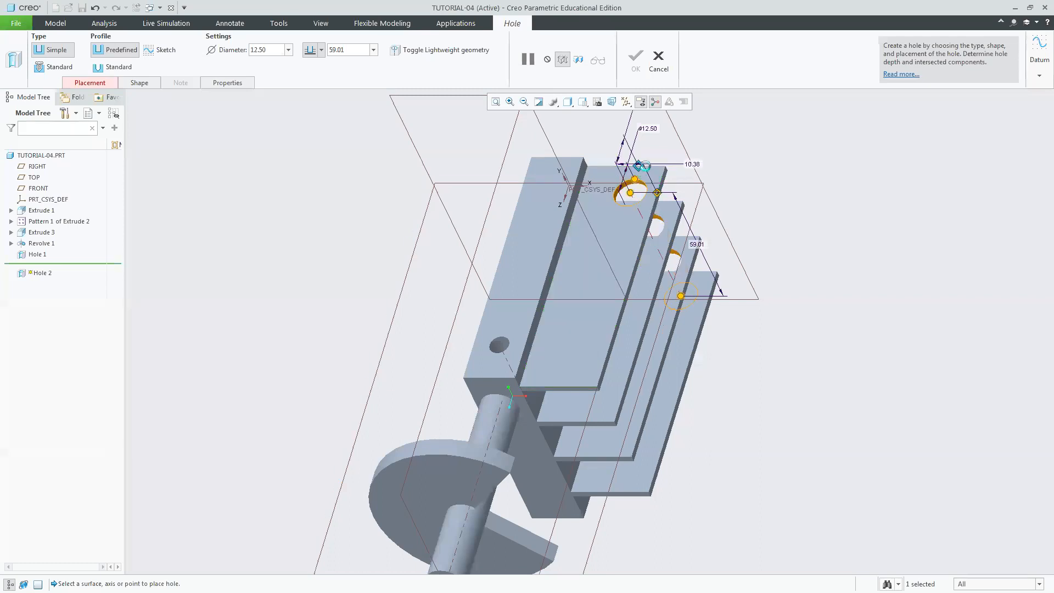
pyautogui.click(91, 83)
pyautogui.click(176, 168)
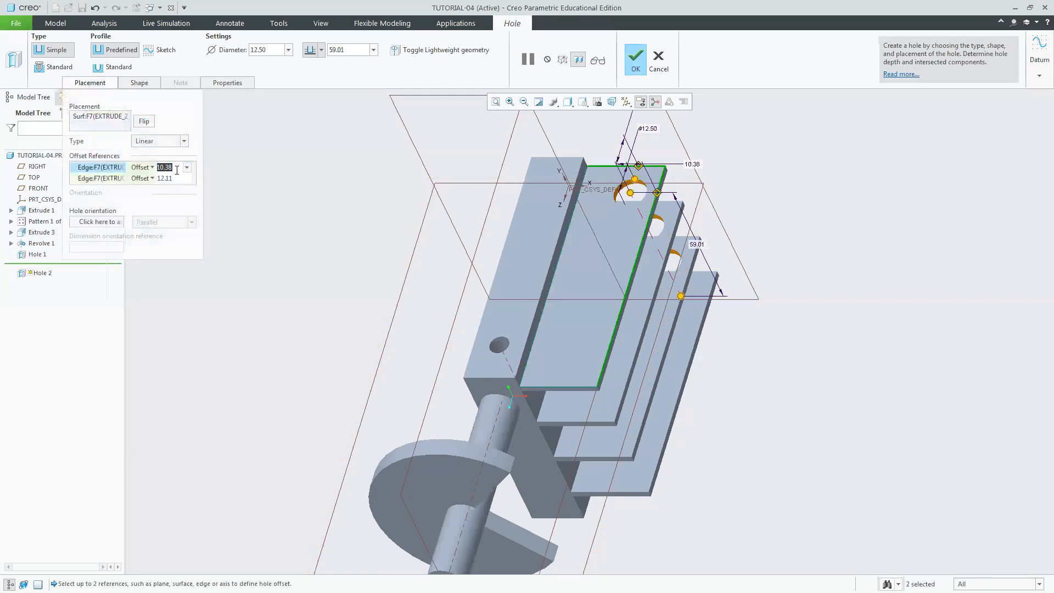
pyautogui.write('10')
pyautogui.press('Return')
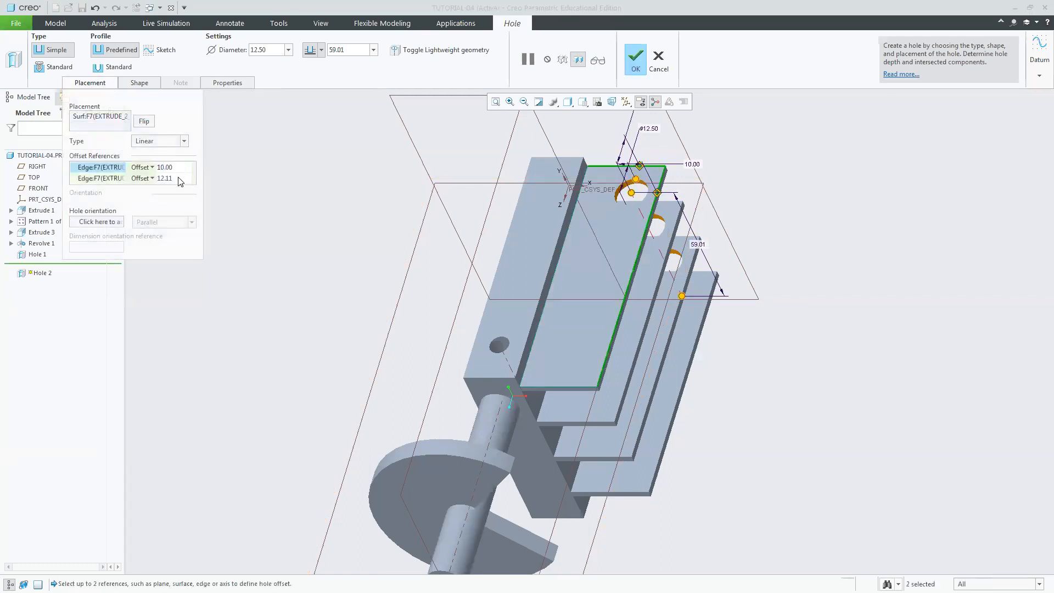
pyautogui.click(175, 178)
pyautogui.write('10')
pyautogui.press('Return')
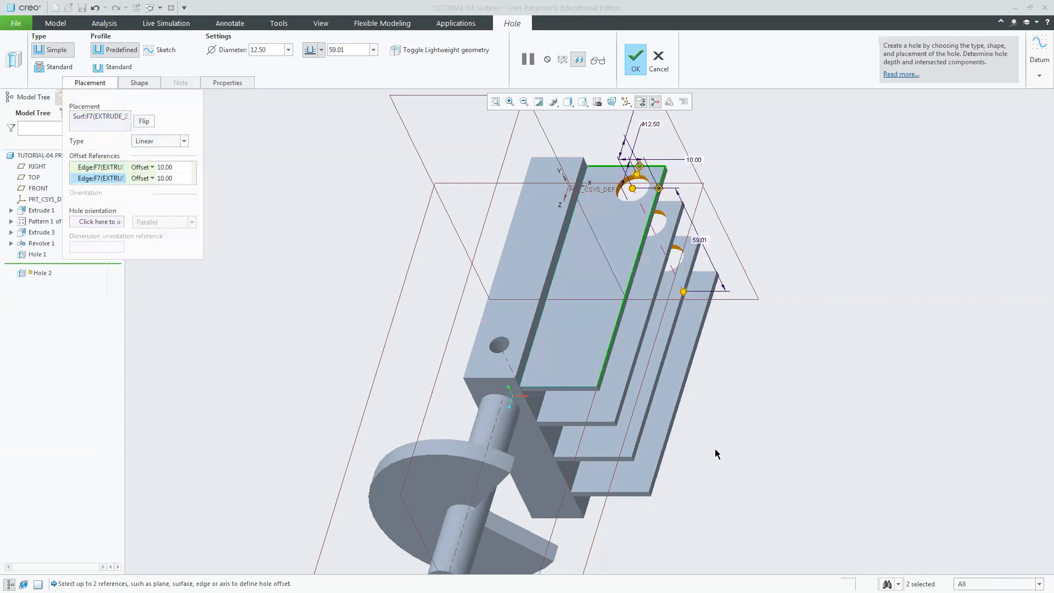
# Step: Try a blind hole depth of about 62.8 mm, adjusted freehand so the hole passes through all four fins
pyautogui.moveTo(683, 291); pyautogui.dragTo(809, 344)
pyautogui.moveTo(809, 343); pyautogui.dragTo(802, 414, button='middle')
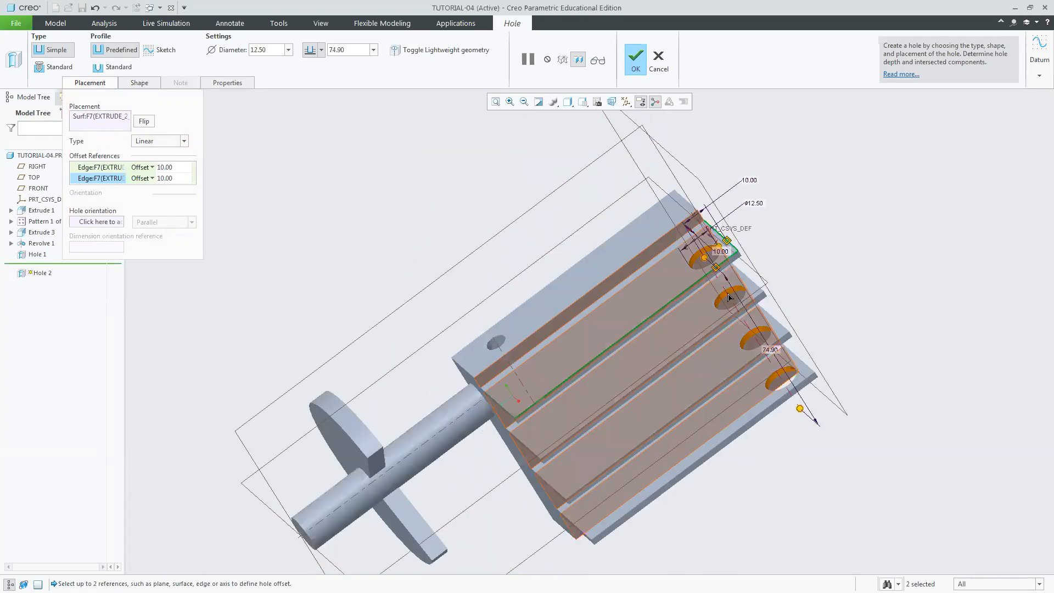
pyautogui.moveTo(800, 412); pyautogui.dragTo(772, 399)
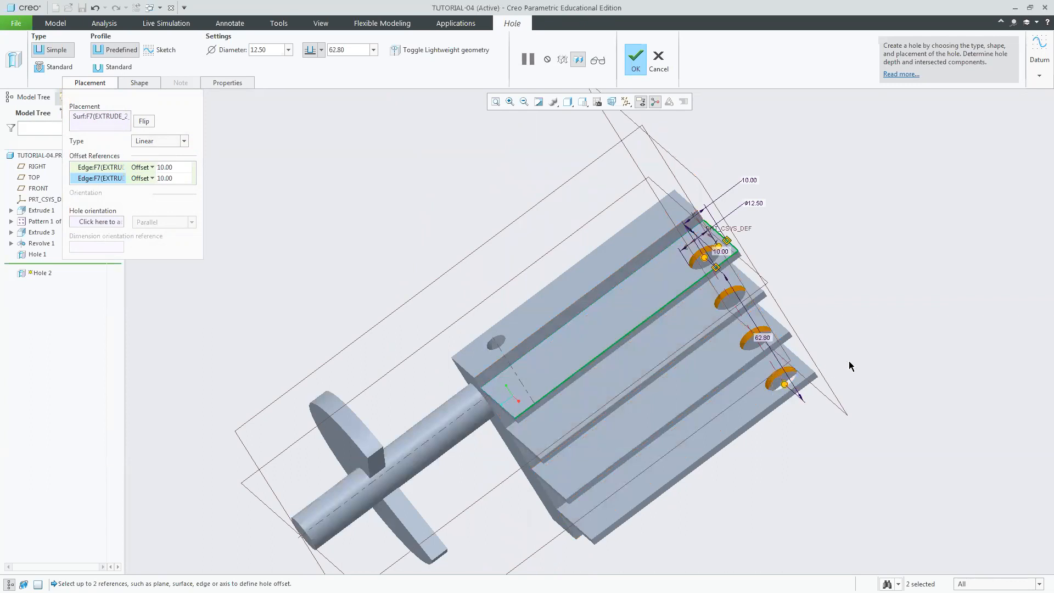
pyautogui.moveTo(852, 349); pyautogui.dragTo(798, 356, button='middle')
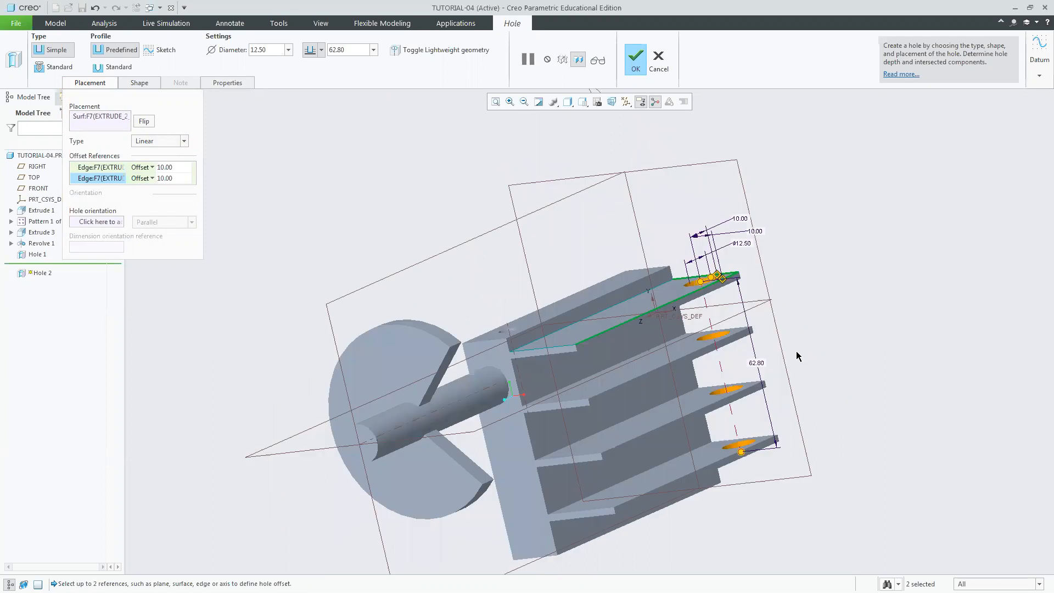
pyautogui.click(761, 366)
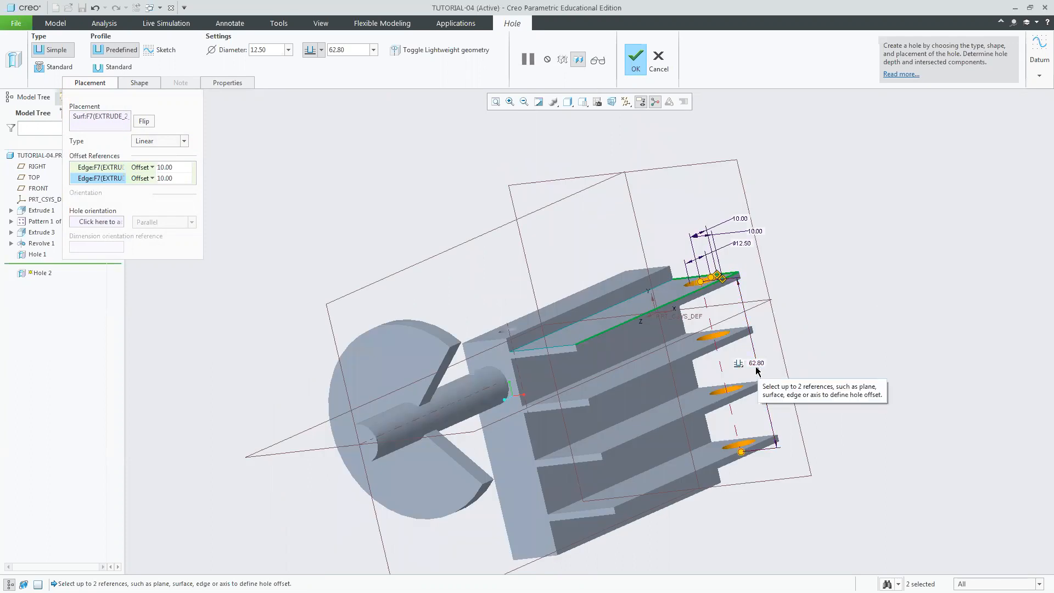
# Step: Set the hole's depth to end at the underside of the fourth fin and complete the hole
pyautogui.click(322, 50)
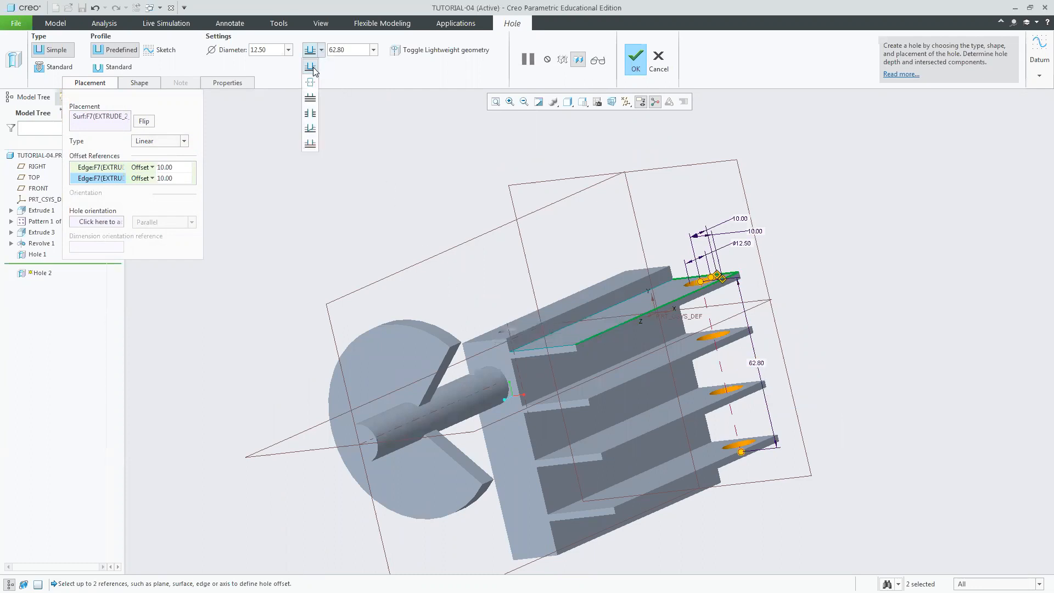
pyautogui.click(310, 145)
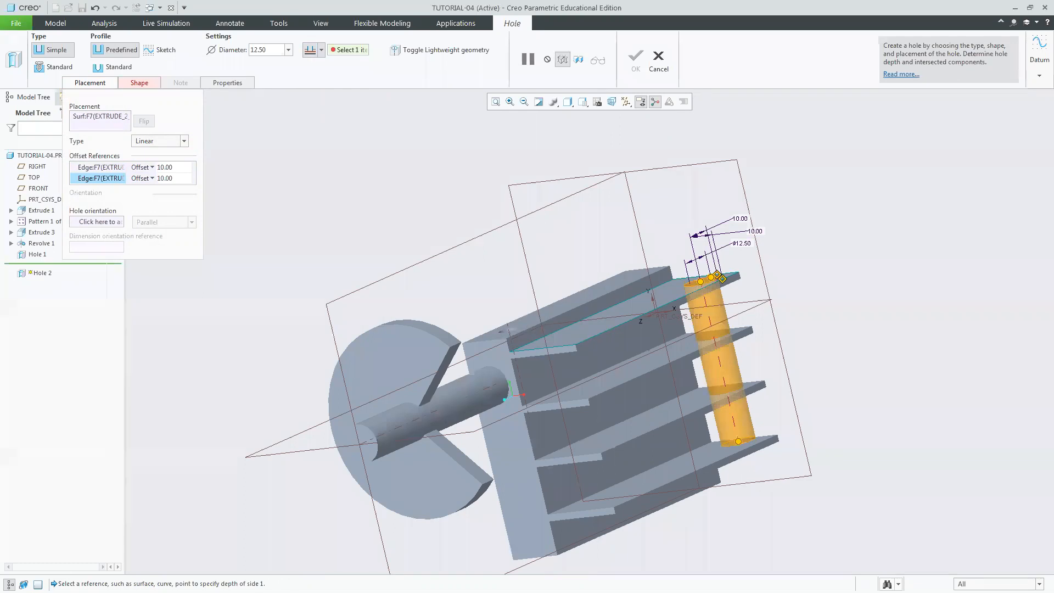
pyautogui.moveTo(862, 465); pyautogui.dragTo(840, 408, button='middle')
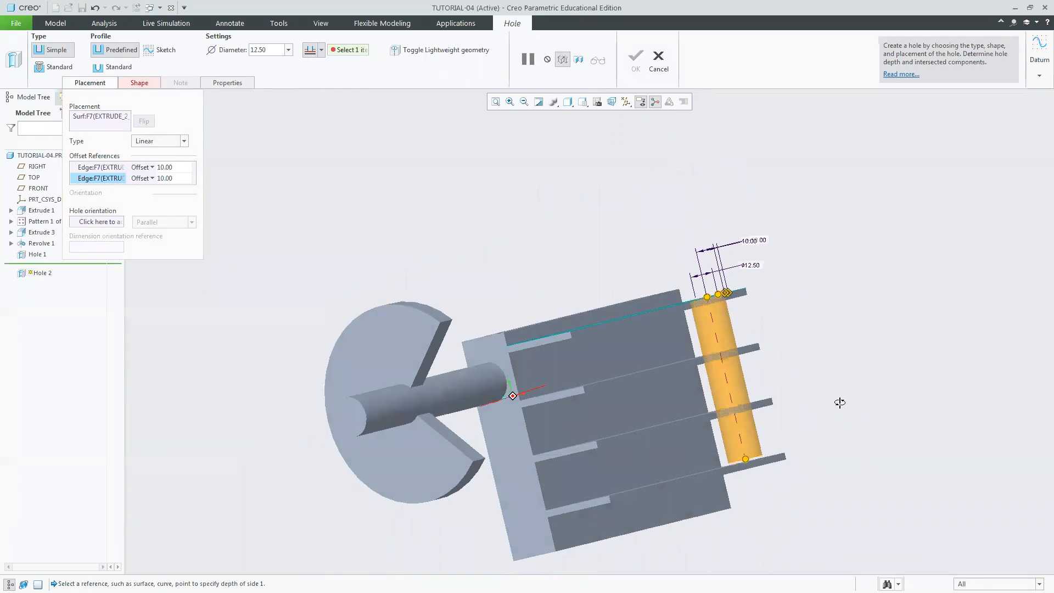
pyautogui.moveTo(797, 527); pyautogui.dragTo(753, 521, button='middle')
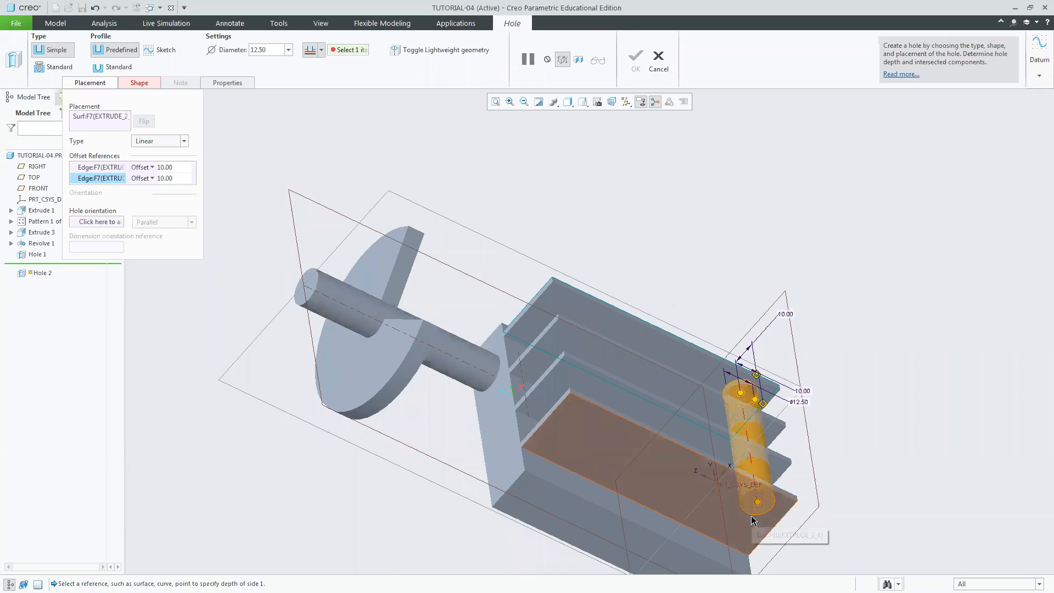
pyautogui.scroll(-2, 896, 414)
pyautogui.scroll(-1, 896, 414)
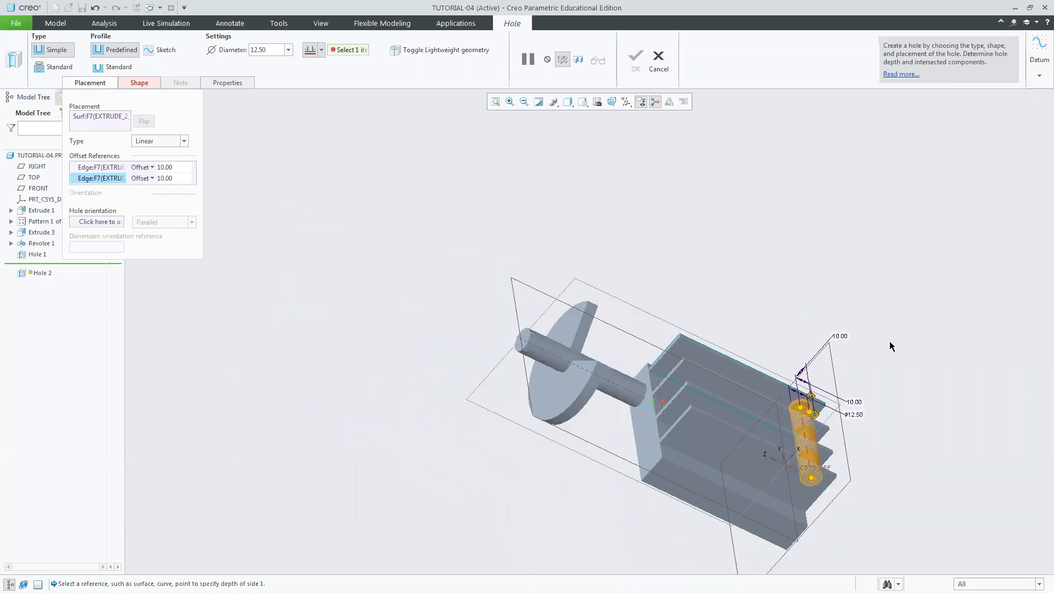
pyautogui.click(583, 102)
pyautogui.click(614, 151)
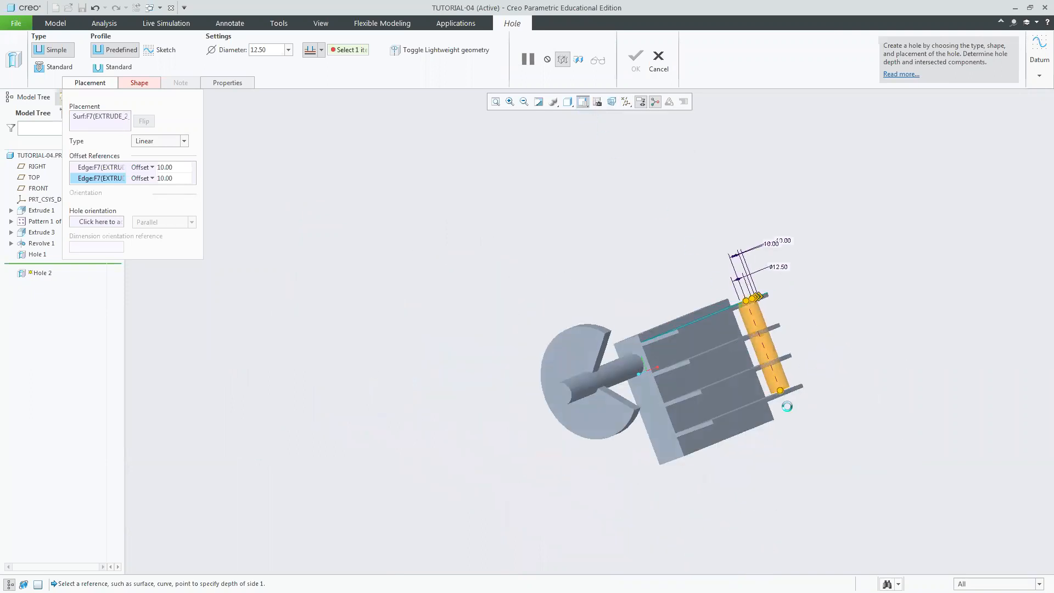
pyautogui.moveTo(791, 361); pyautogui.dragTo(763, 338, button='middle')
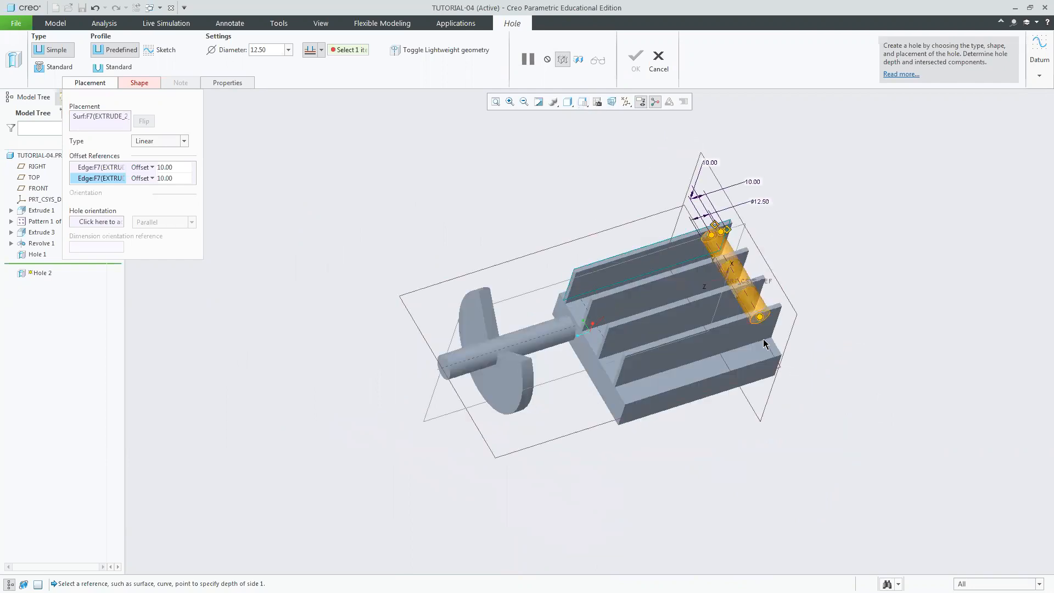
pyautogui.click(737, 332)
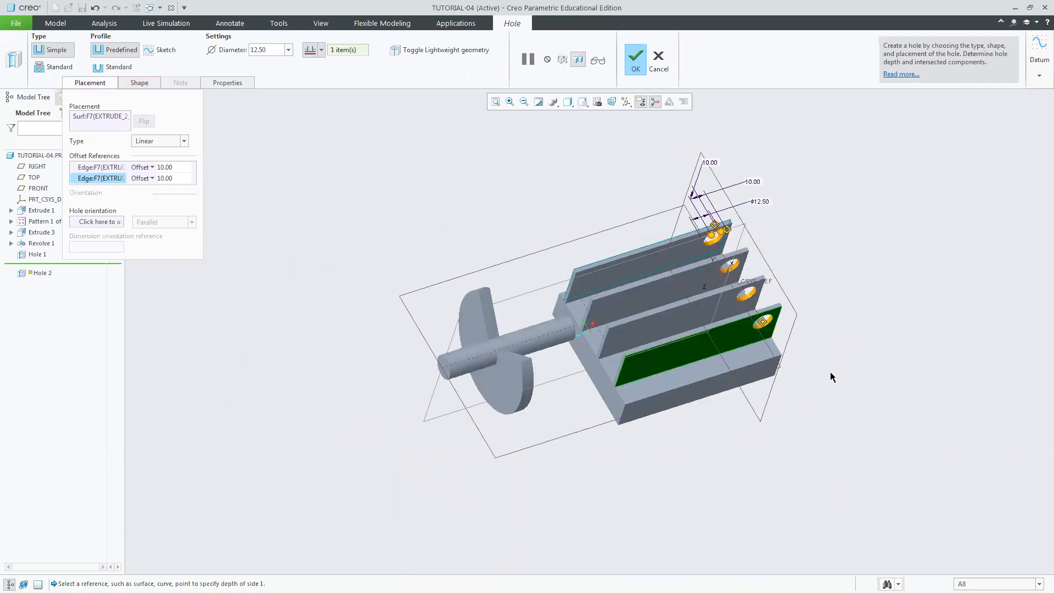
pyautogui.moveTo(856, 244); pyautogui.dragTo(795, 294, button='middle')
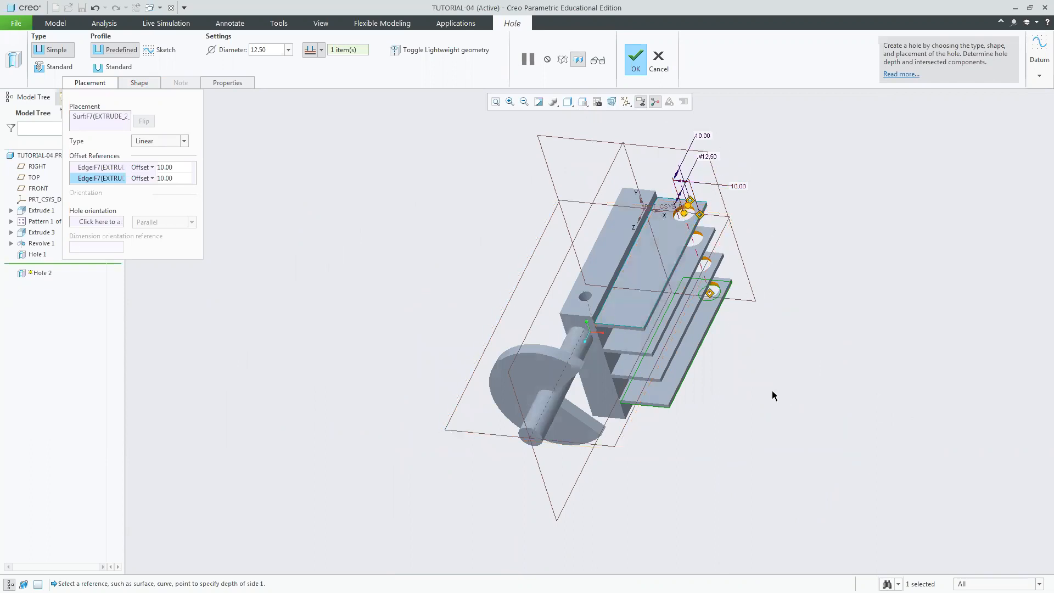
pyautogui.click(639, 67)
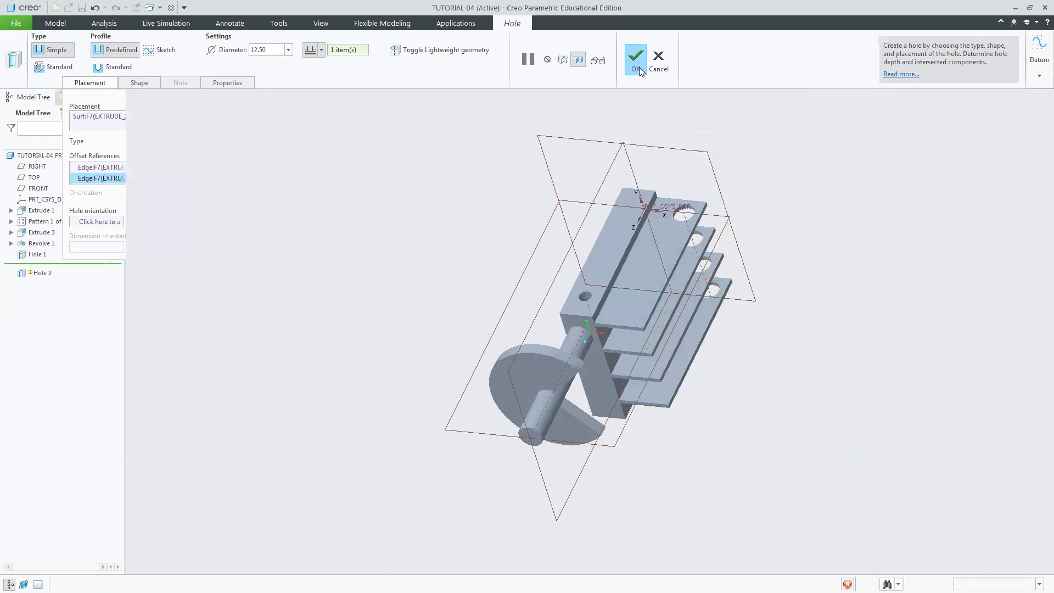
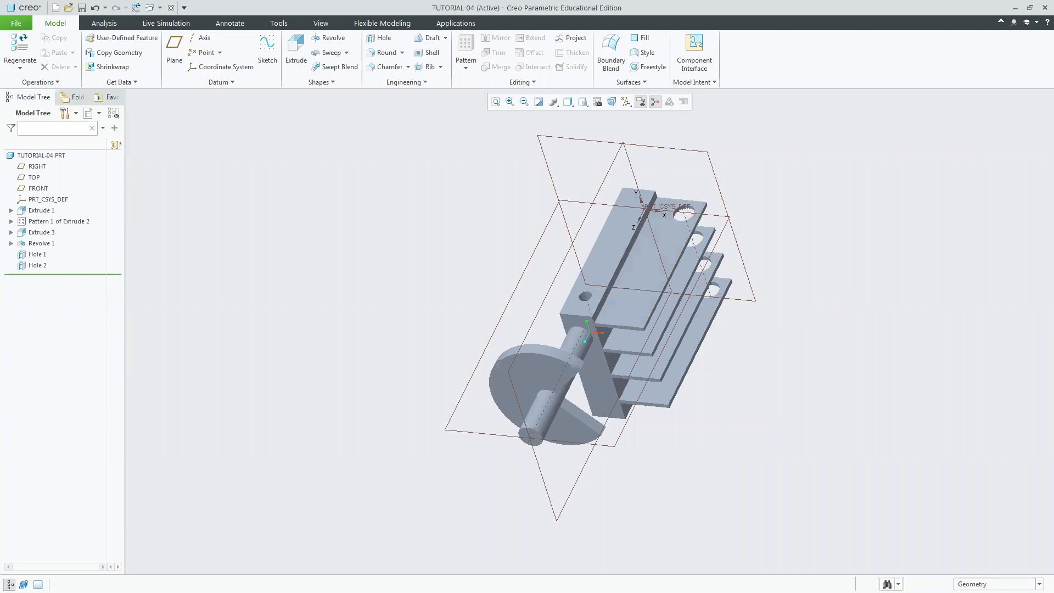
# Step: Read Hole 3's specification in the Word sheet, and in Creo start a hole on the top fin's upper surface near its pipe-end outer corner
pyautogui.hotkey('alt', 'Tab')
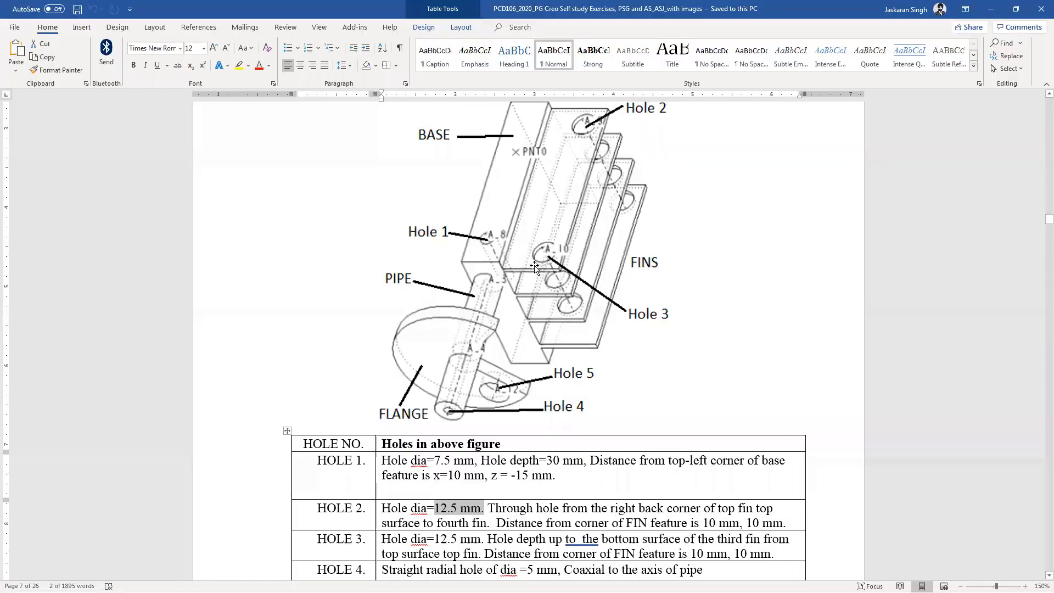
pyautogui.moveTo(389, 539); pyautogui.dragTo(483, 540)
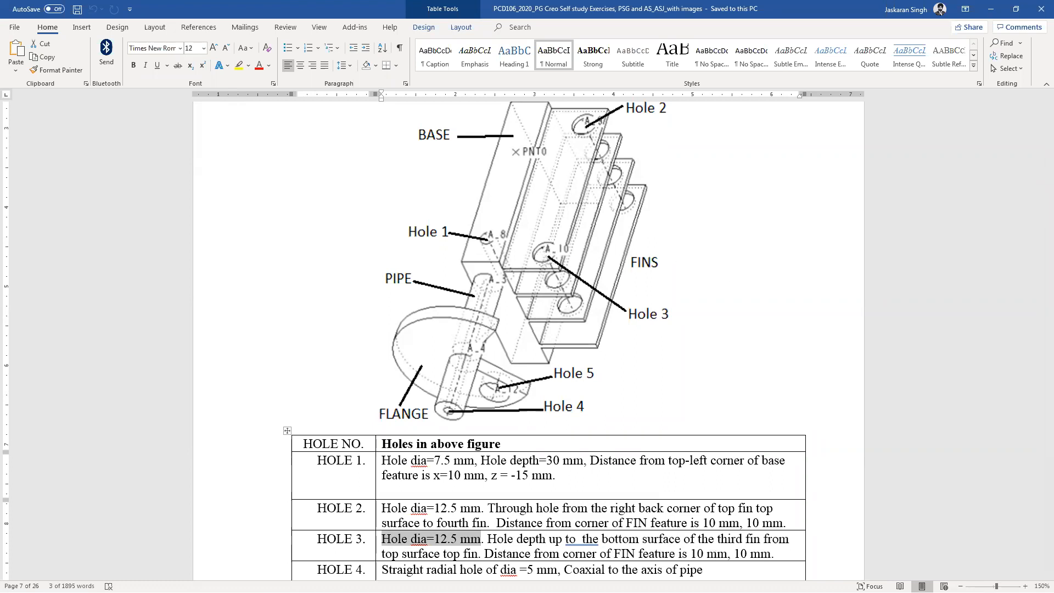
pyautogui.hotkey('alt', 'Tab')
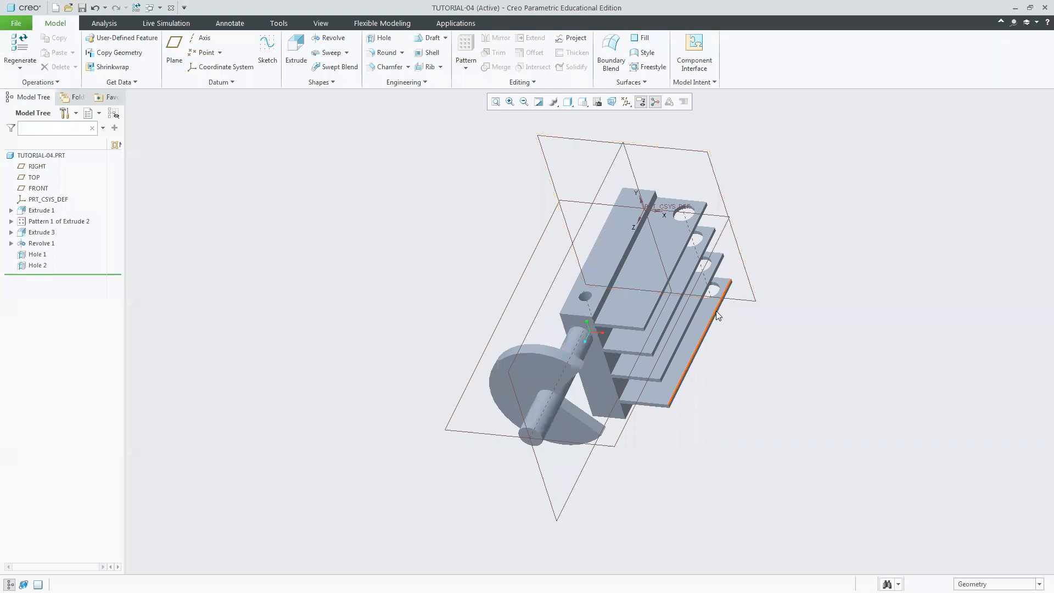
pyautogui.click(380, 39)
pyautogui.click(633, 314)
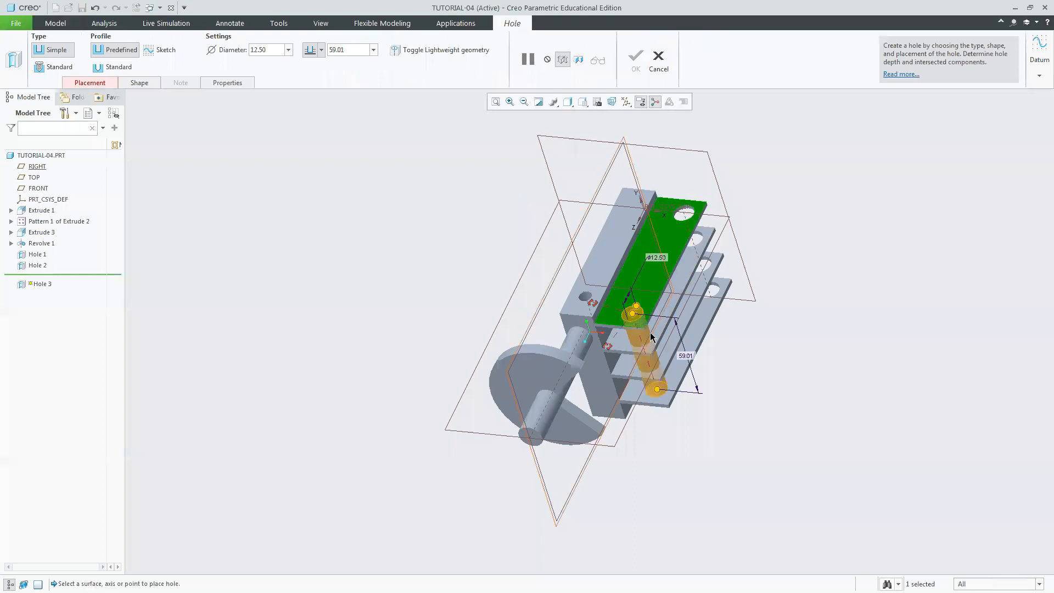
# Step: Reference the hole to the top fin's outer long edge and pipe-end short edge, with a 10 mm offset from each
pyautogui.moveTo(629, 326); pyautogui.dragTo(649, 315)
pyautogui.click(90, 82)
pyautogui.doubleClick(174, 167)
pyautogui.write('10')
pyautogui.press('Return')
pyautogui.click(183, 178)
pyautogui.write('10')
pyautogui.press('Return')
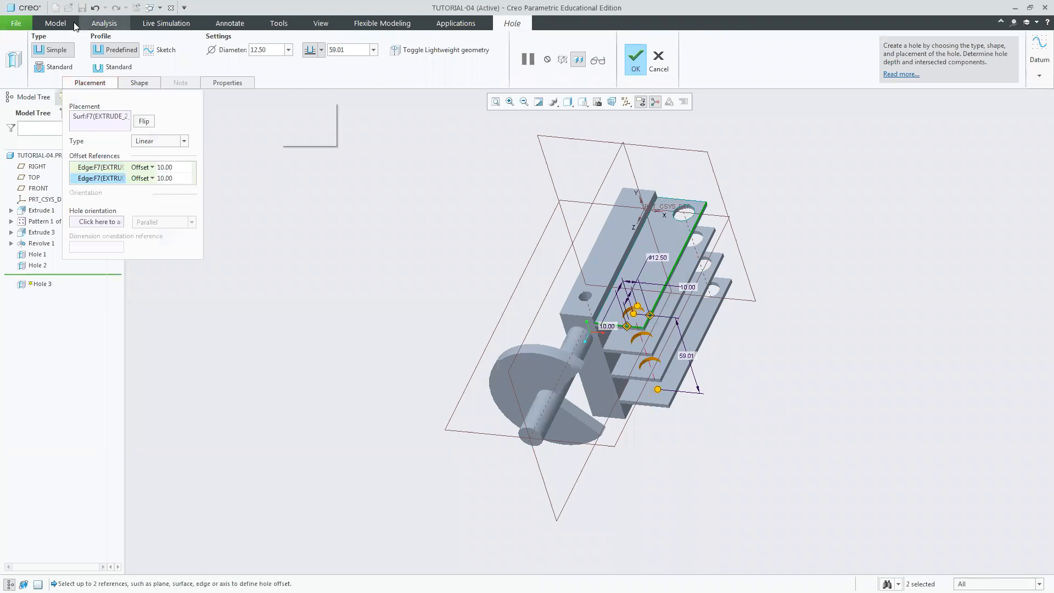
pyautogui.click(92, 83)
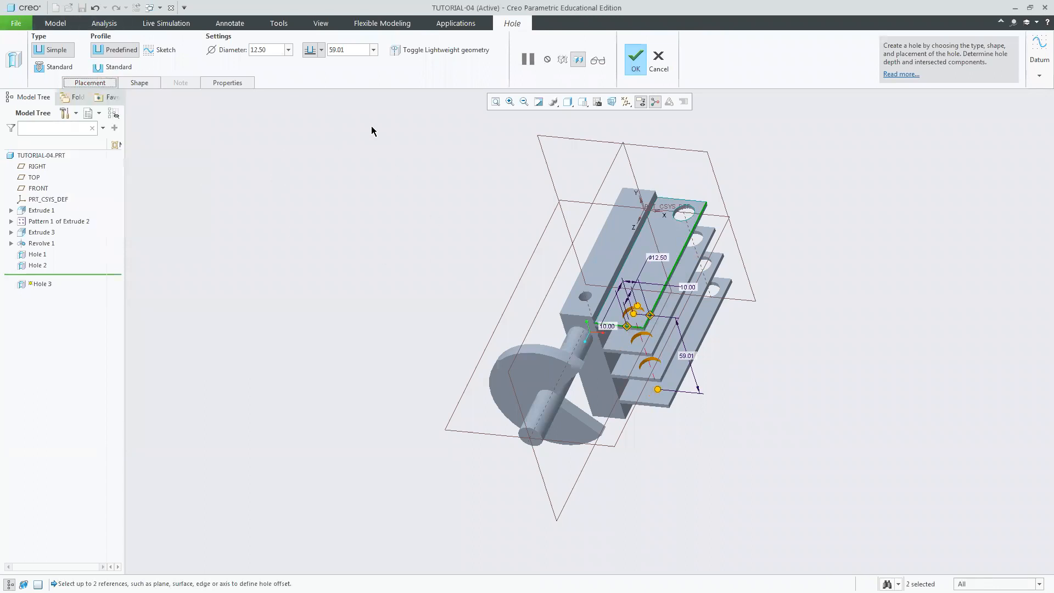
# Step: Set the hole's depth to end at the underside of the third fin and complete the hole
pyautogui.click(321, 49)
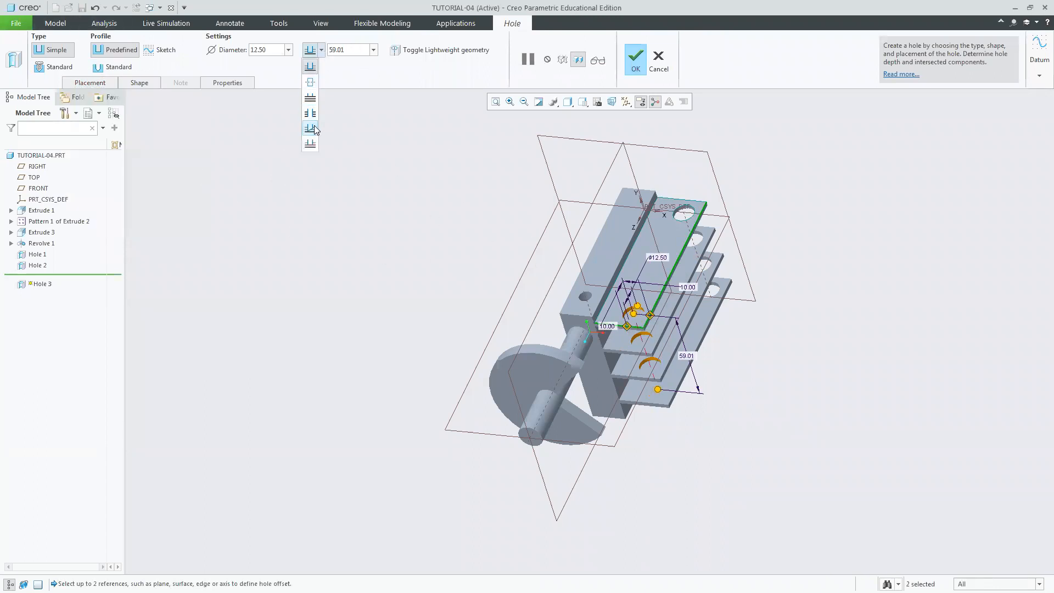
pyautogui.click(311, 144)
pyautogui.moveTo(788, 400); pyautogui.dragTo(694, 335, button='middle')
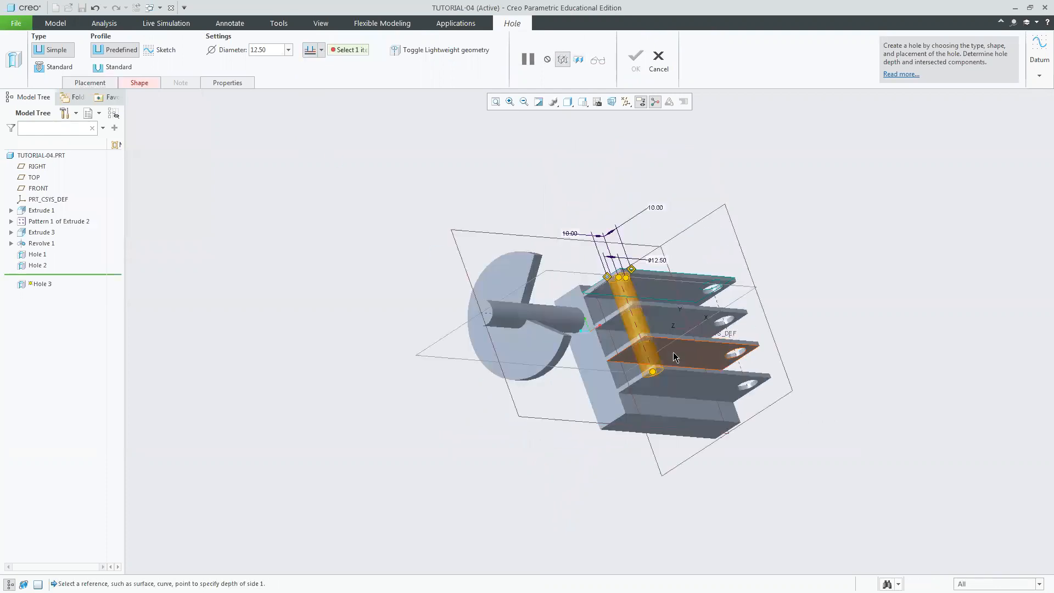
pyautogui.click(672, 351)
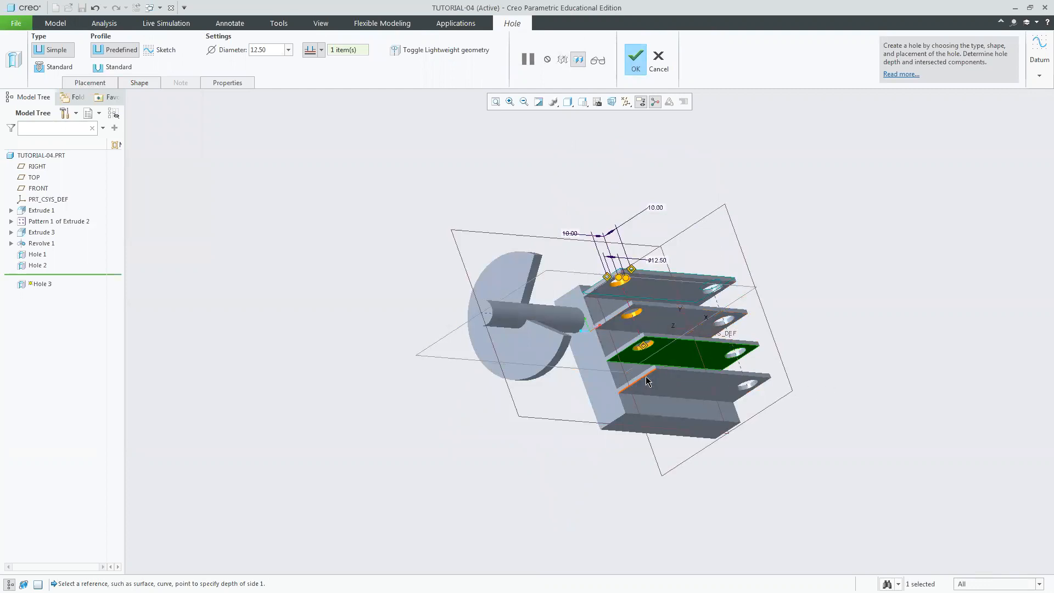
pyautogui.click(634, 68)
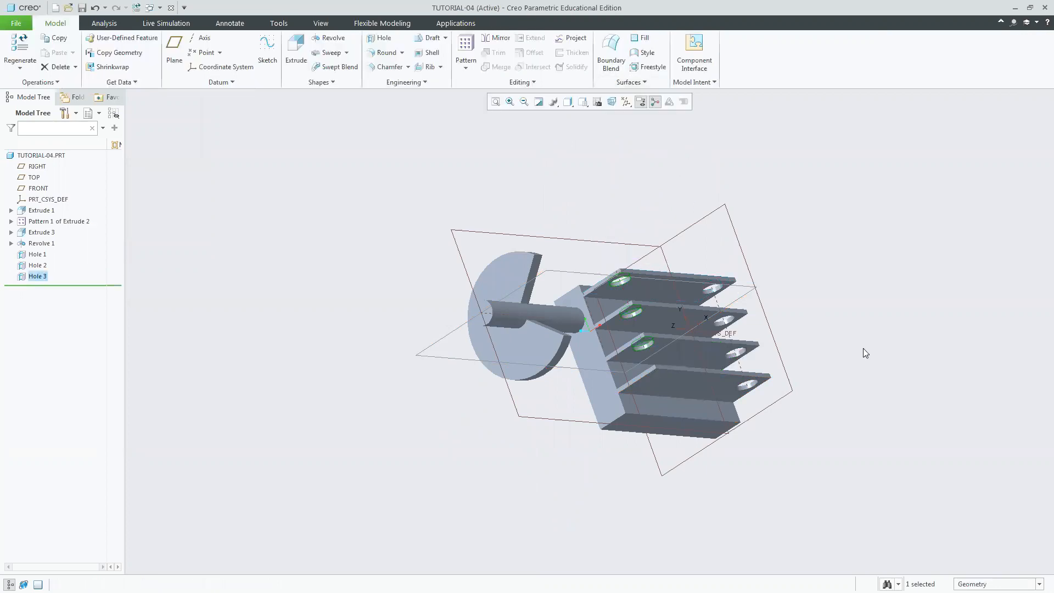
# Step: Return the model to its standard view orientation
pyautogui.moveTo(805, 308); pyautogui.dragTo(825, 387, button='middle')
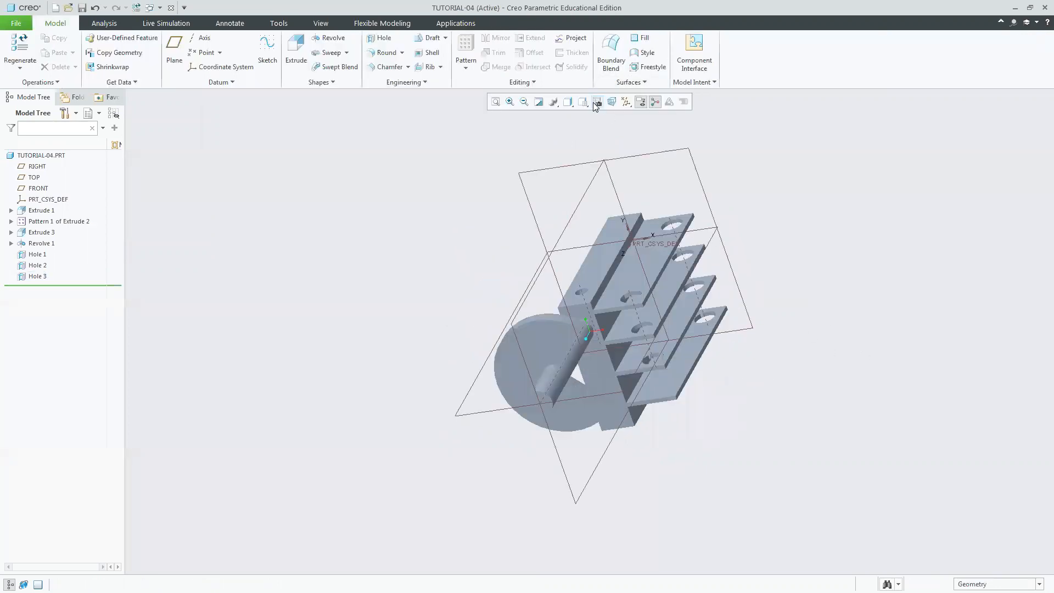
pyautogui.click(585, 102)
pyautogui.click(592, 116)
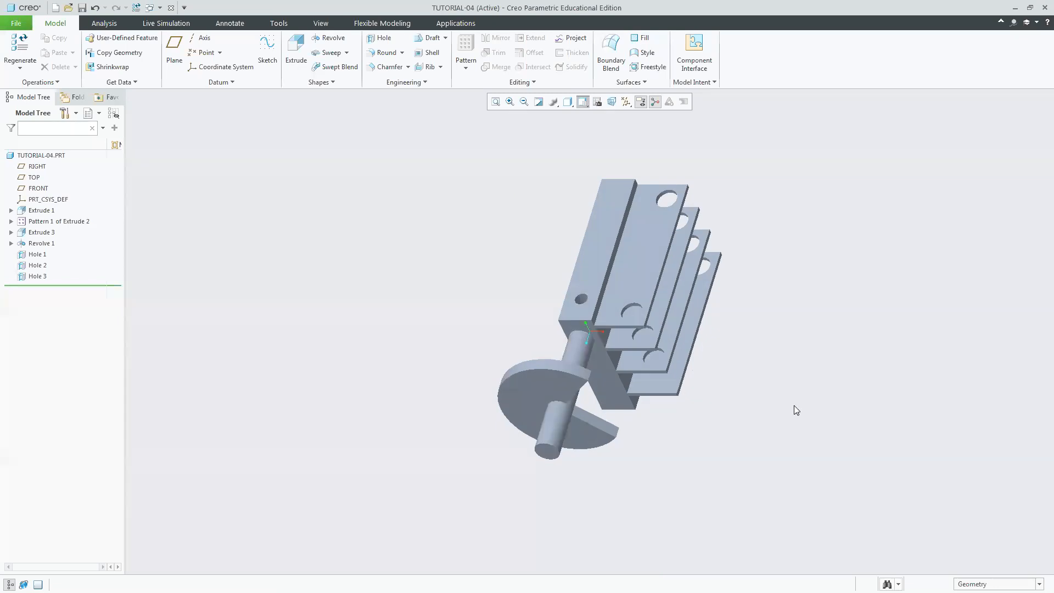
# Step: Switch to the Word exercise sheet, read Hole 4's specification against the figure, and return to Creo
pyautogui.hotkey('alt', 'Tab')
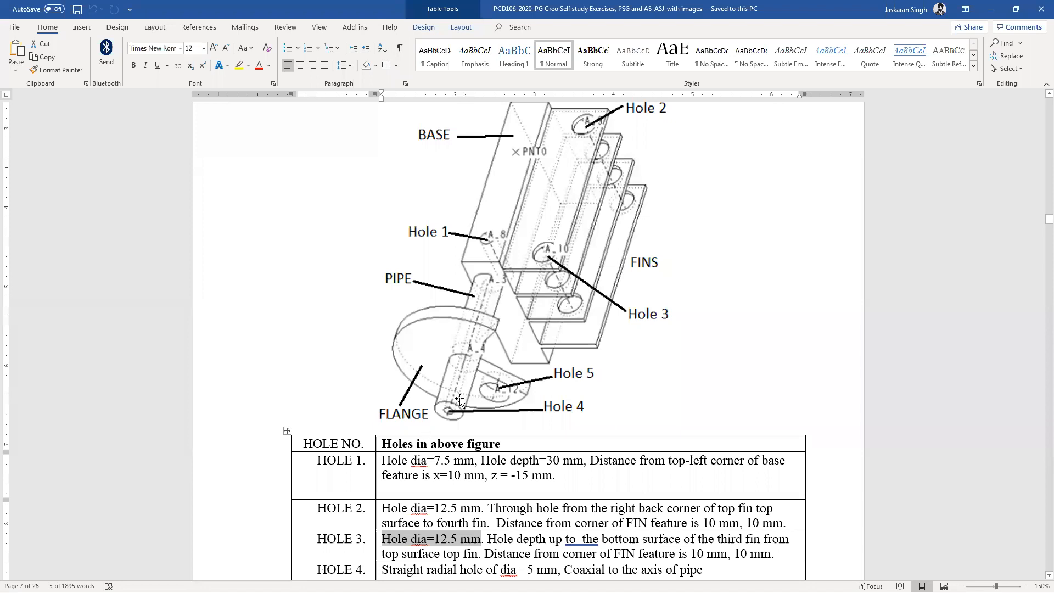
pyautogui.scroll(-1, 696, 287)
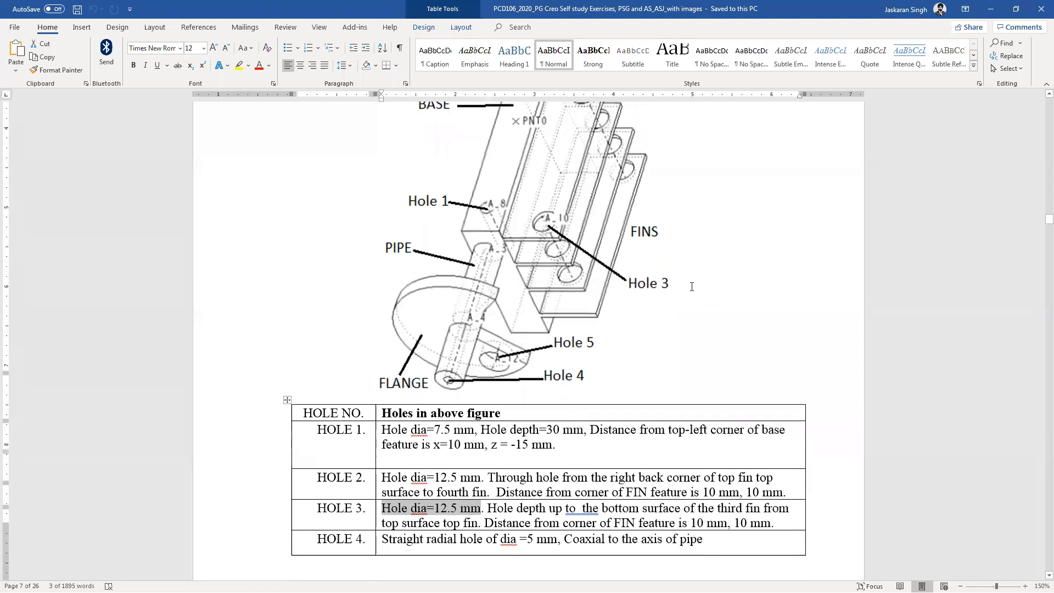
pyautogui.scroll(-2, 484, 463)
pyautogui.click(485, 463)
pyautogui.moveTo(396, 493); pyautogui.dragTo(501, 491)
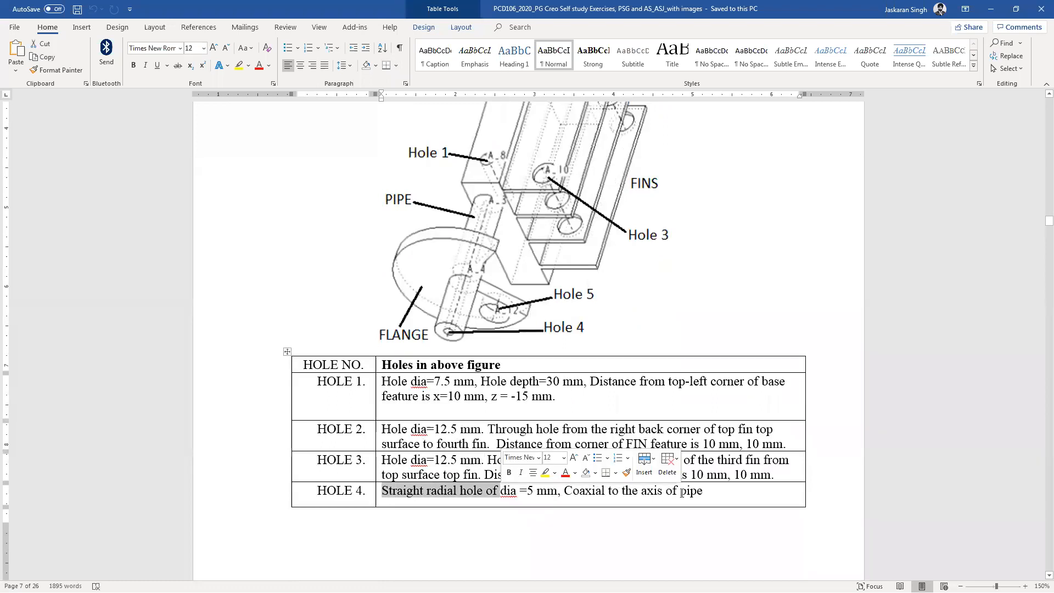
pyautogui.moveTo(708, 491); pyautogui.dragTo(381, 491)
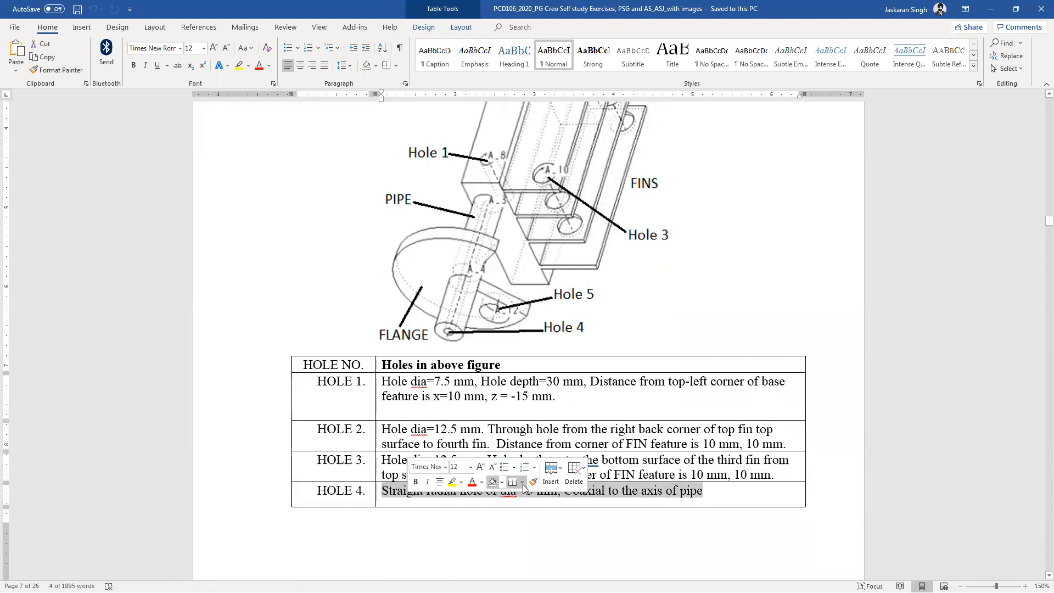
pyautogui.click(631, 429)
pyautogui.moveTo(553, 495); pyautogui.dragTo(525, 494)
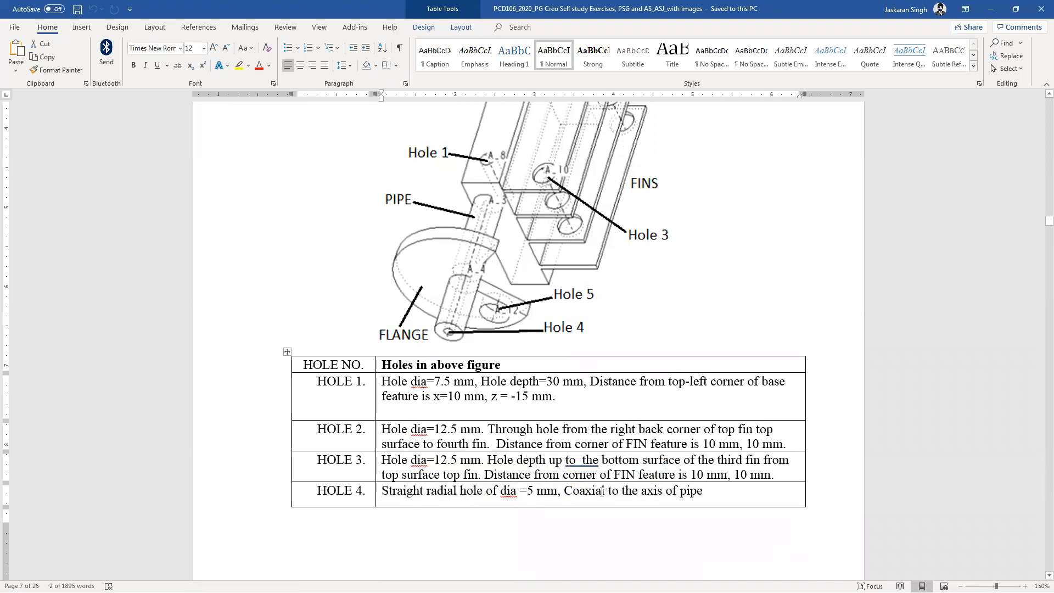
pyautogui.scroll(-5, 674, 387)
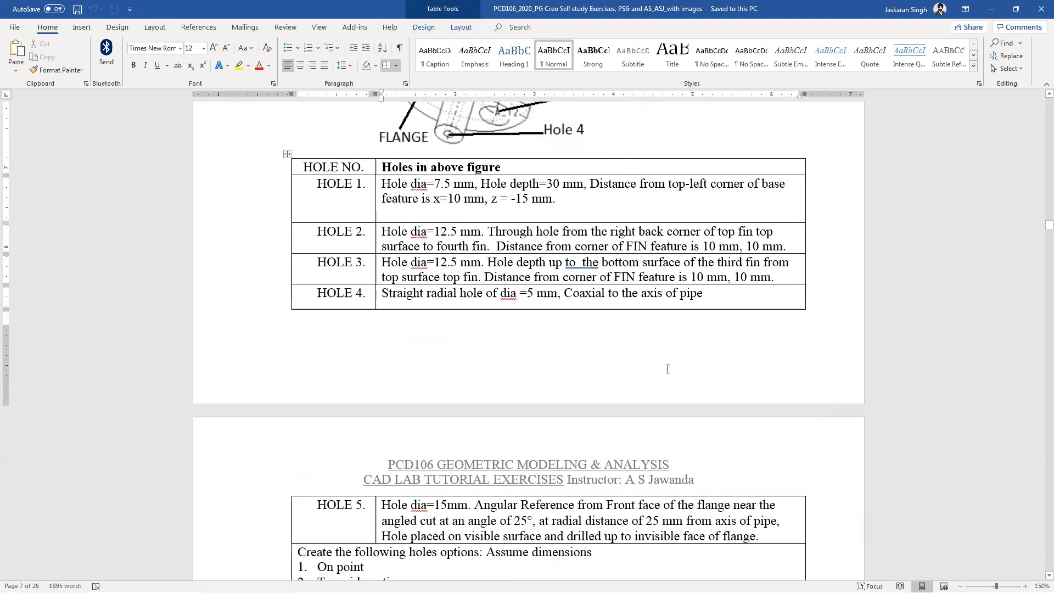
pyautogui.scroll(6, 672, 371)
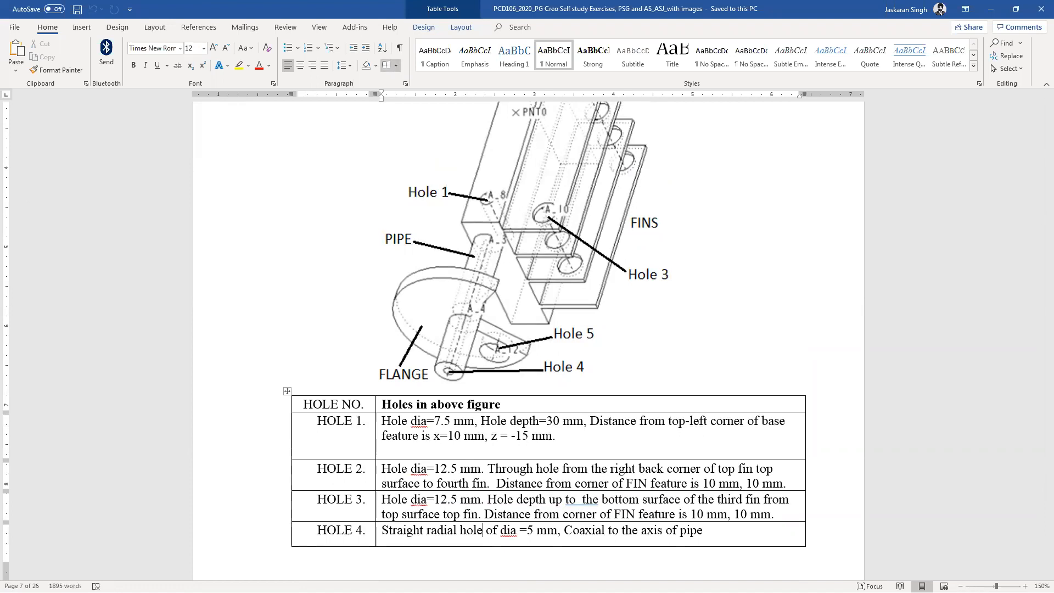
pyautogui.hotkey('alt', 'Tab')
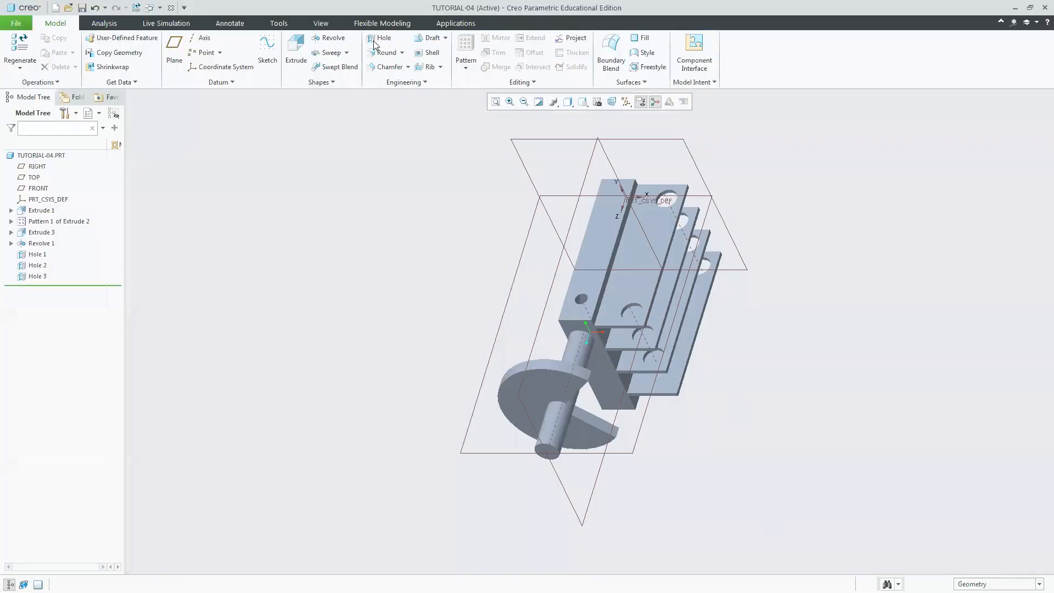
pyautogui.click(551, 448)
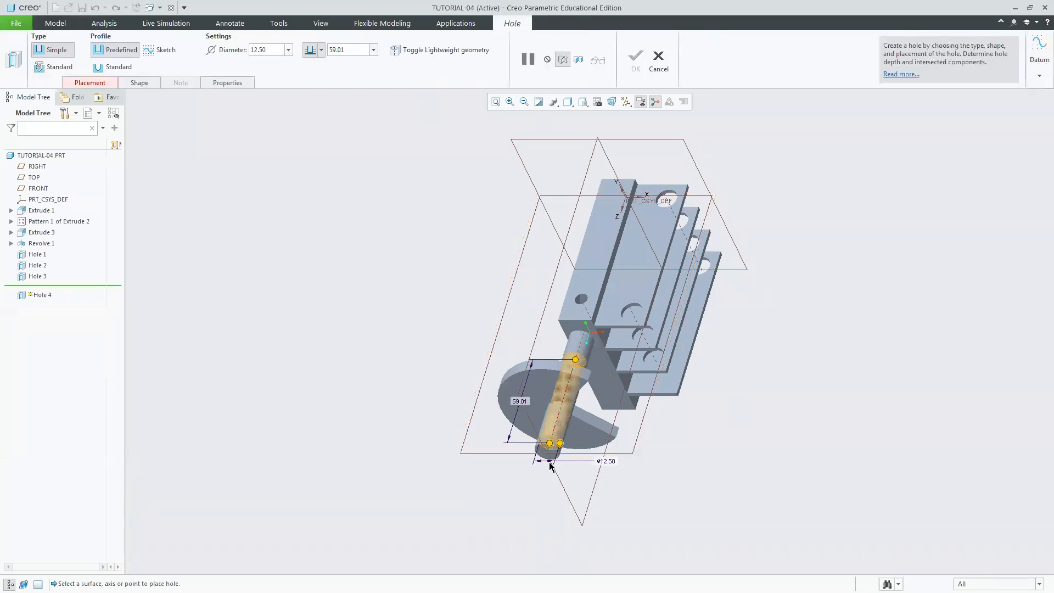
pyautogui.moveTo(549, 443); pyautogui.dragTo(606, 295)
pyautogui.moveTo(915, 322); pyautogui.dragTo(216, 551)
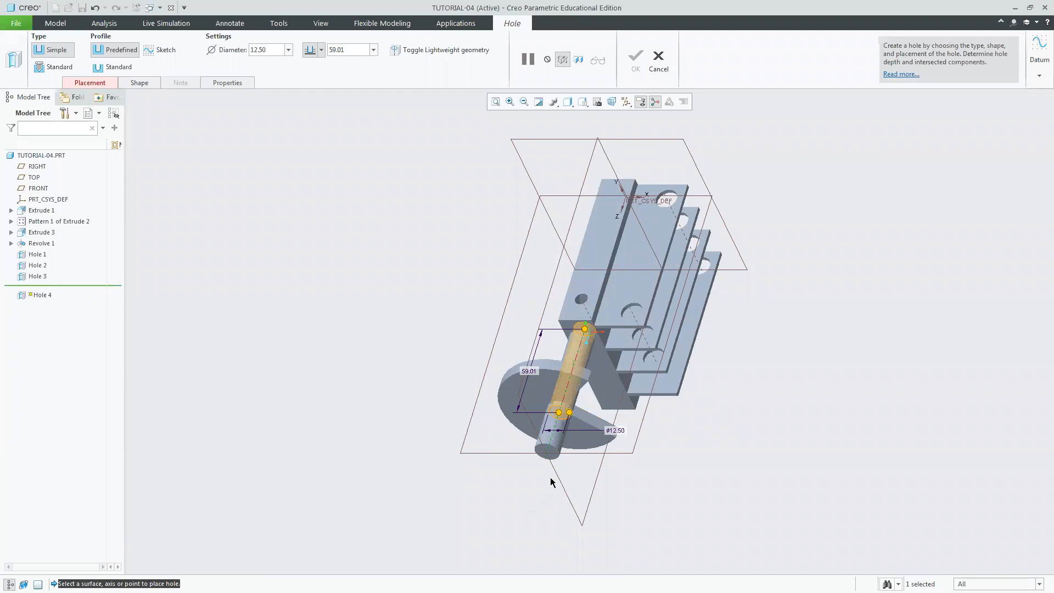
pyautogui.click(659, 71)
pyautogui.click(528, 322)
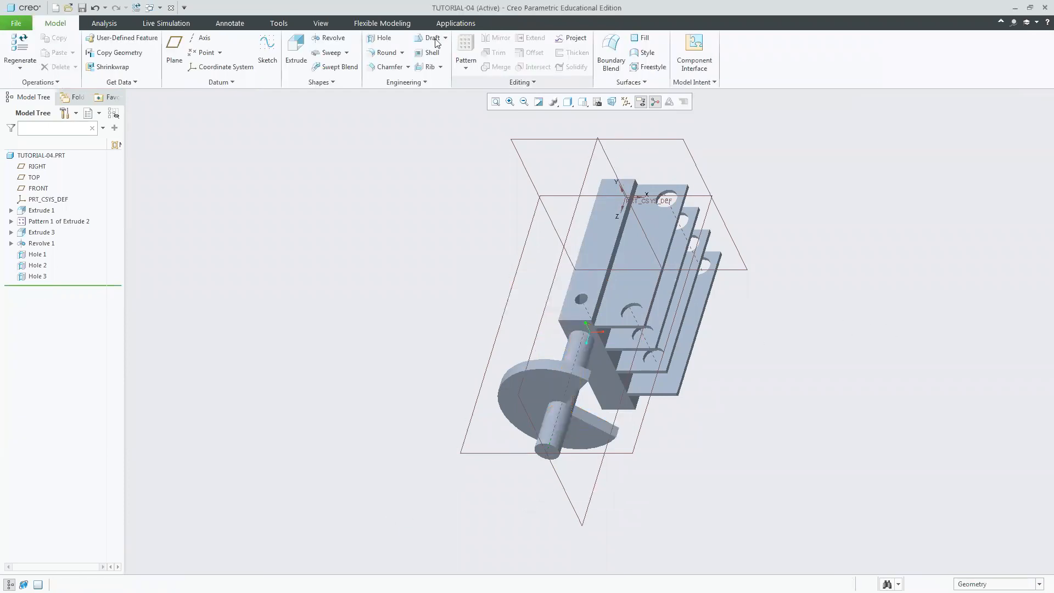
# Step: Start a hole about 10 mm in diameter and 60 mm deep, placed coaxially using the pipe's axis and its free end face
pyautogui.click(379, 37)
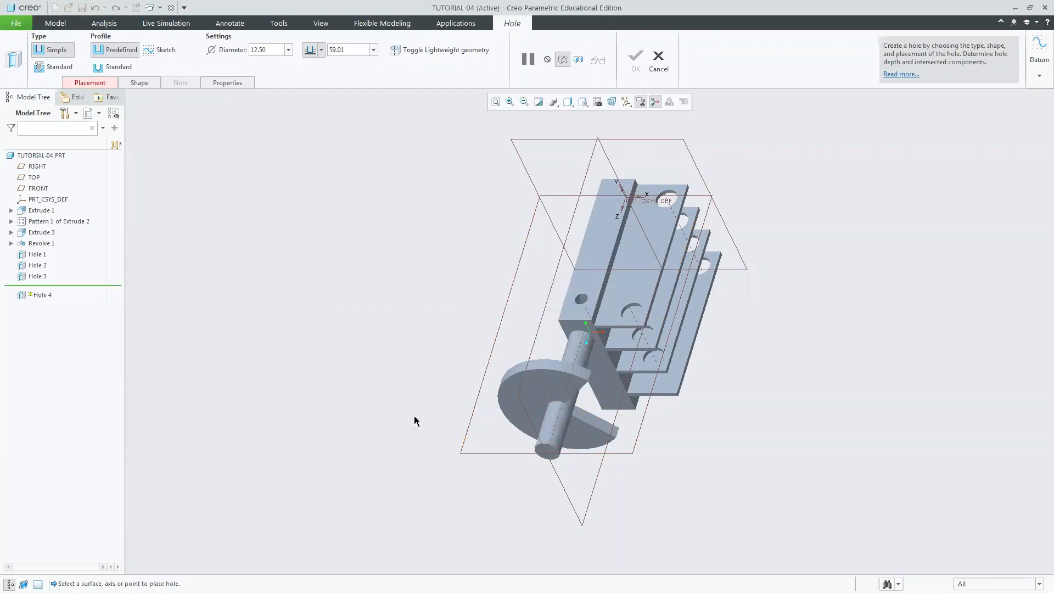
pyautogui.click(553, 438)
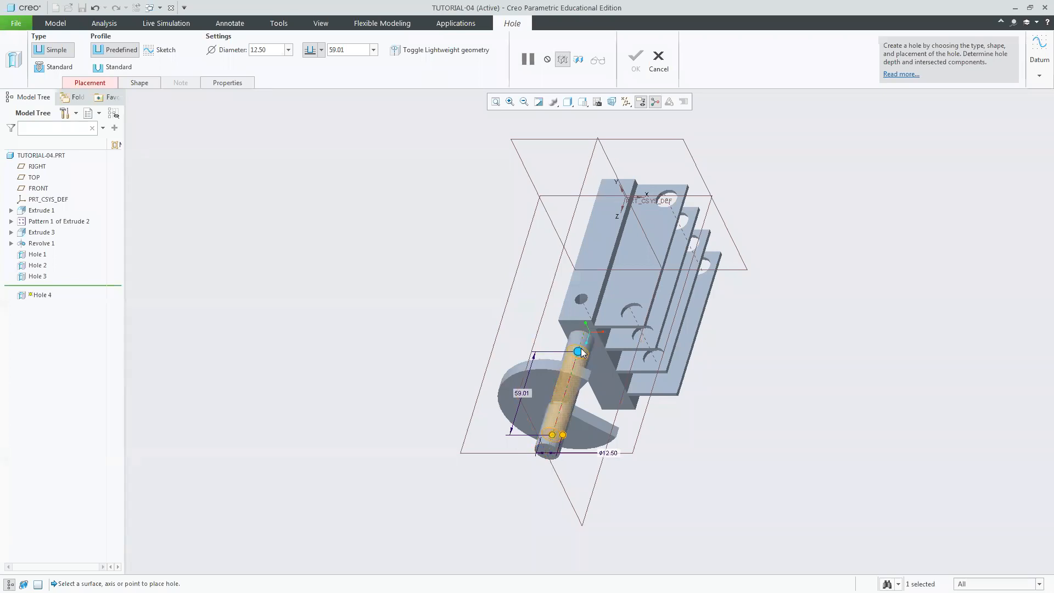
pyautogui.moveTo(581, 352)
pyautogui.mouseDown()
pyautogui.moveTo(557, 425)
pyautogui.moveTo(583, 343)
pyautogui.moveTo(559, 422)
pyautogui.moveTo(586, 392)
pyautogui.moveTo(580, 352)
pyautogui.mouseUp()
pyautogui.moveTo(563, 436)
pyautogui.mouseDown()
pyautogui.moveTo(668, 438)
pyautogui.moveTo(708, 447)
pyautogui.moveTo(631, 446)
pyautogui.moveTo(708, 456)
pyautogui.moveTo(571, 436)
pyautogui.mouseUp()
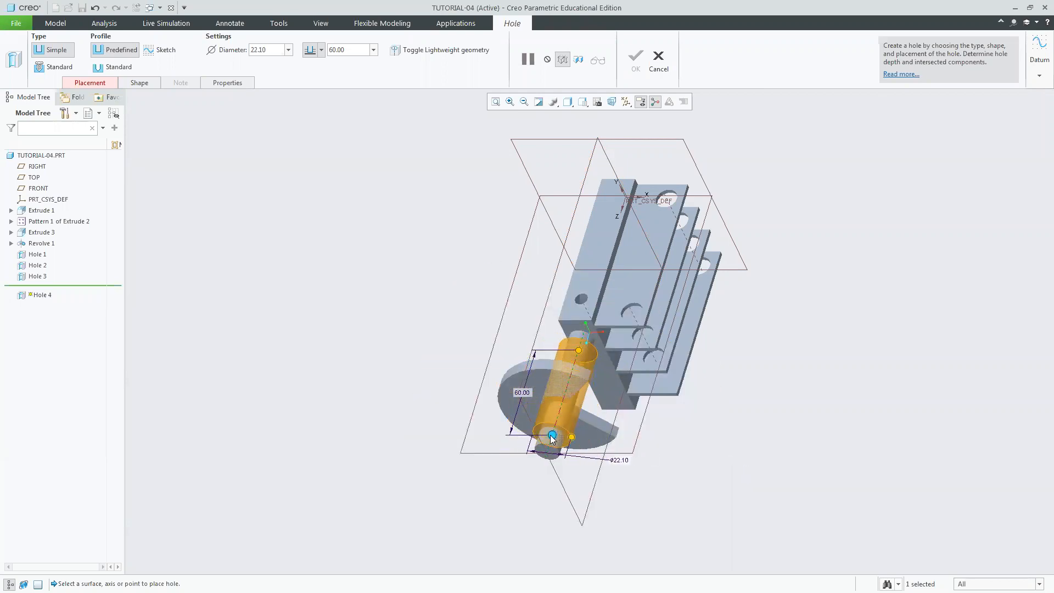
pyautogui.moveTo(572, 437); pyautogui.dragTo(534, 405)
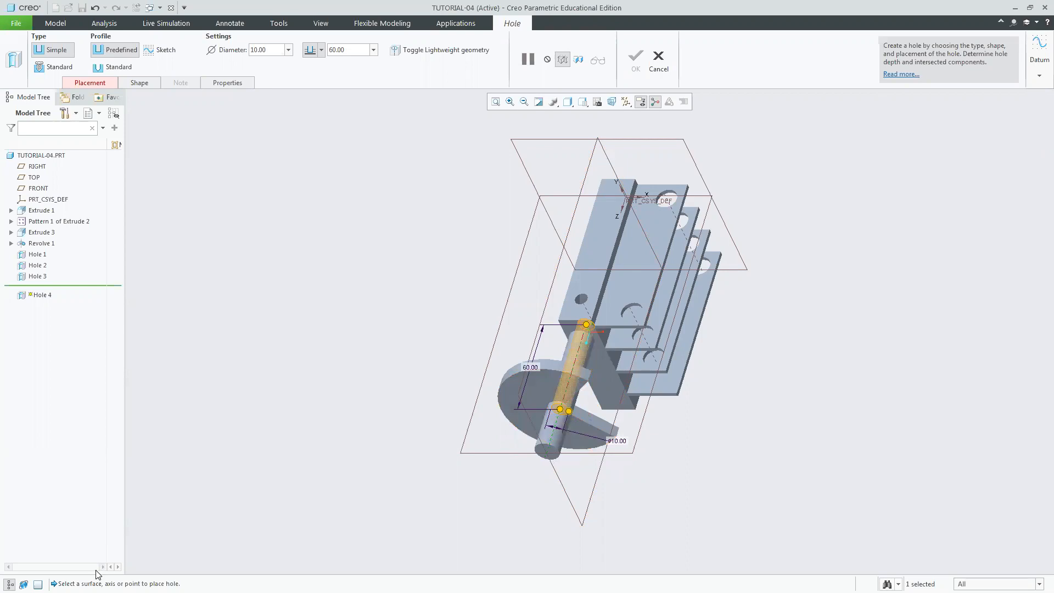
pyautogui.moveTo(64, 583); pyautogui.dragTo(176, 584)
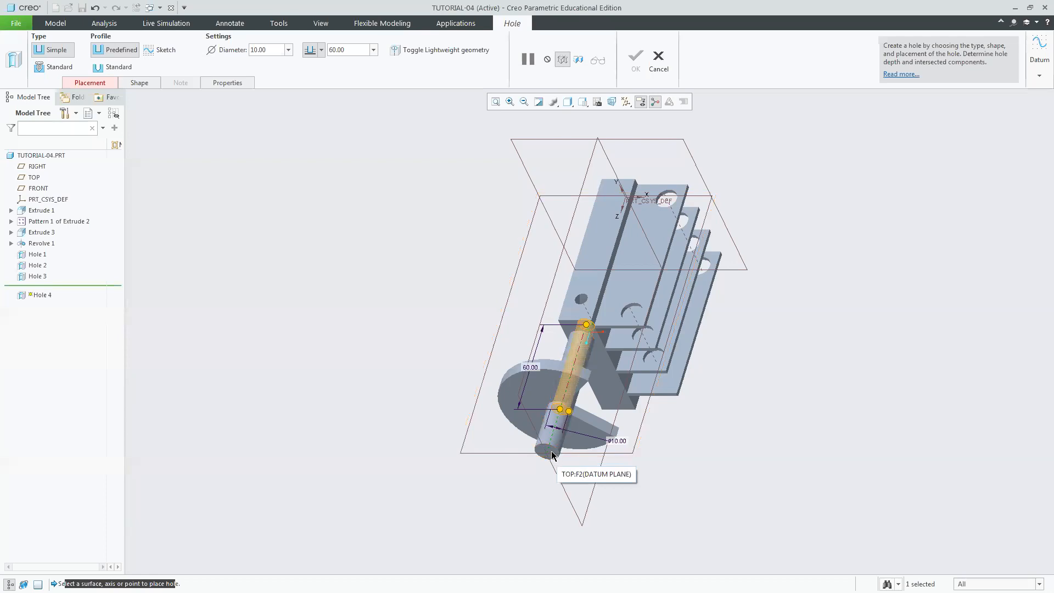
pyautogui.scroll(-3, 552, 454)
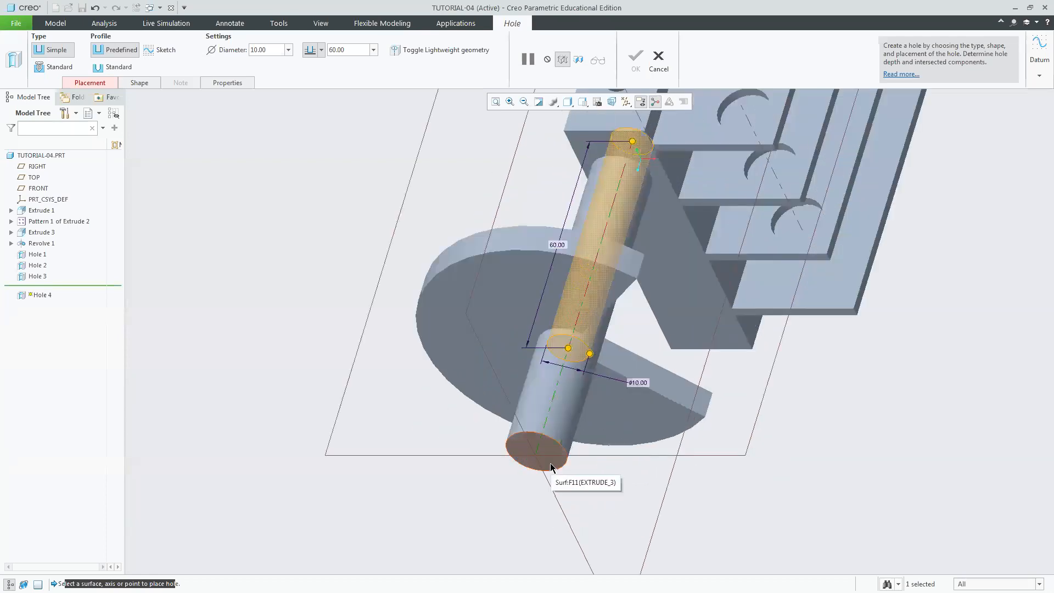
pyautogui.click(551, 466)
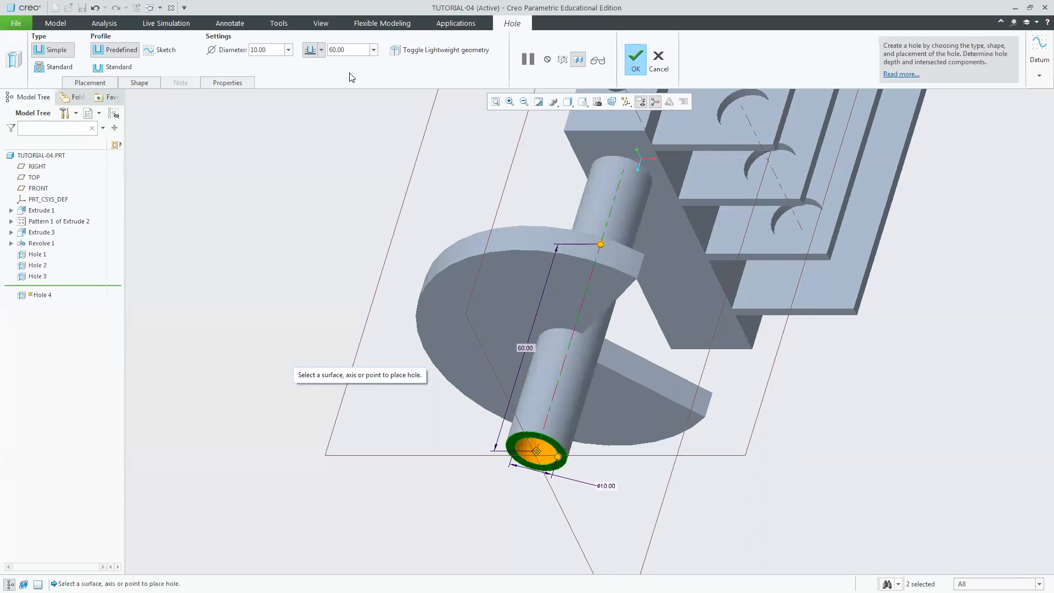
# Step: Set the coaxial pipe hole's diameter to 5 mm
pyautogui.click(271, 50)
pyautogui.write('5')
pyautogui.press('Return')
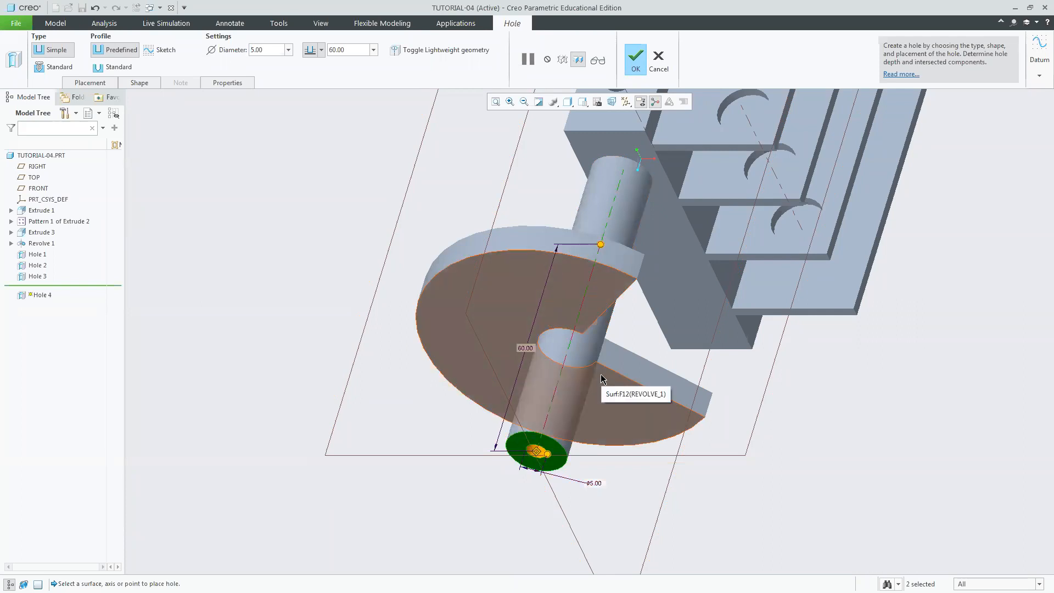
# Step: Try drilling the pipe hole up to the next surface instead of a blind depth
pyautogui.moveTo(602, 379); pyautogui.dragTo(595, 323, button='middle')
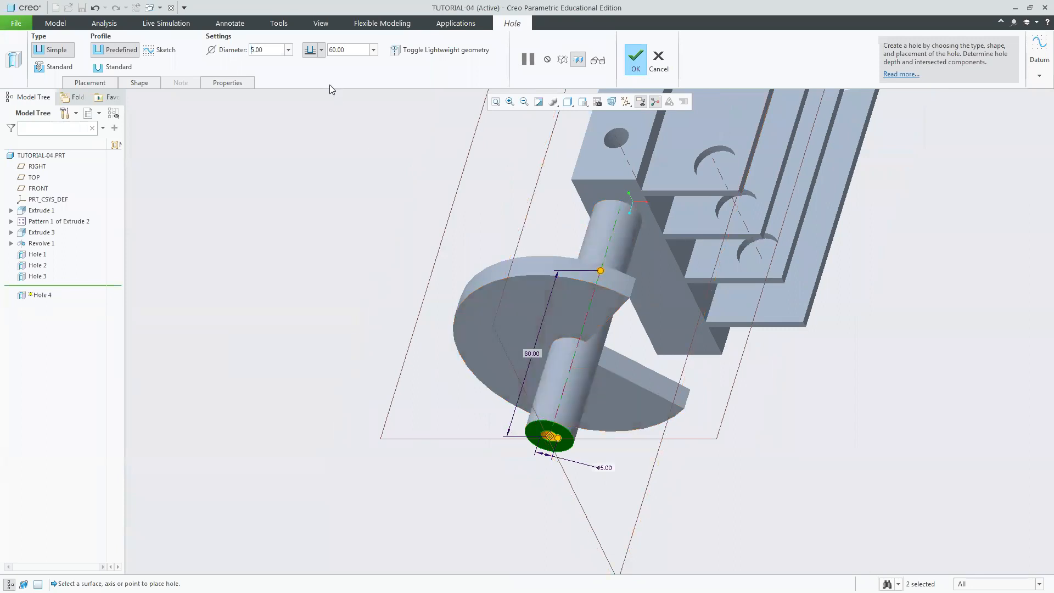
pyautogui.click(323, 50)
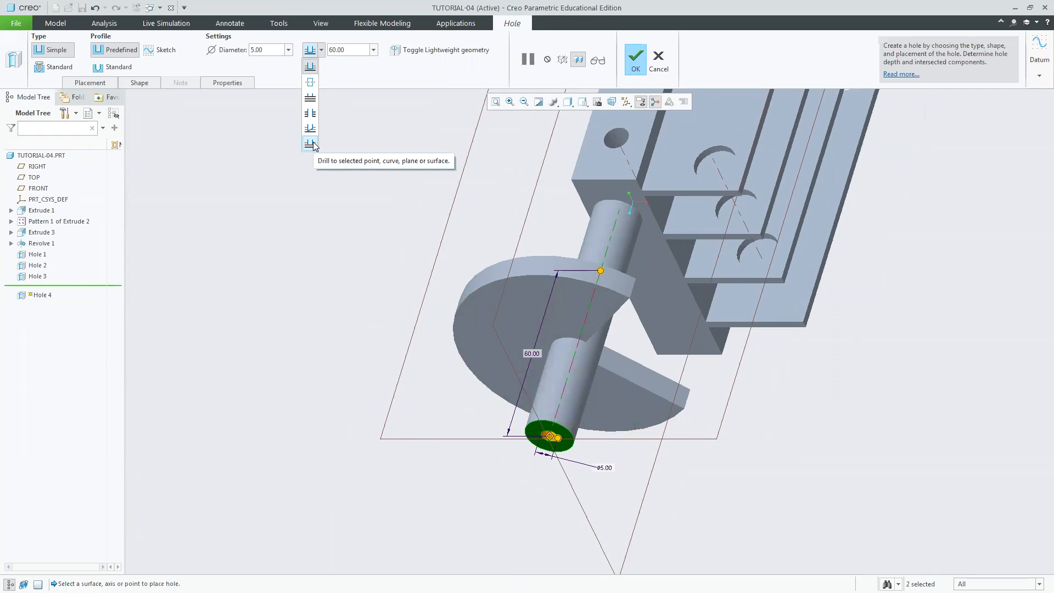
pyautogui.click(312, 100)
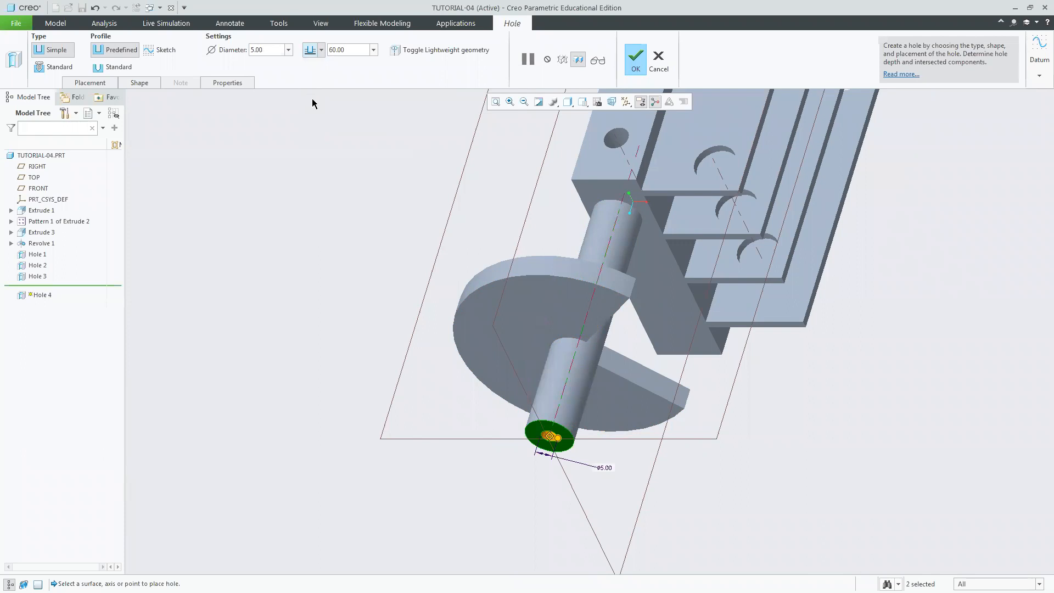
pyautogui.scroll(-2, 771, 434)
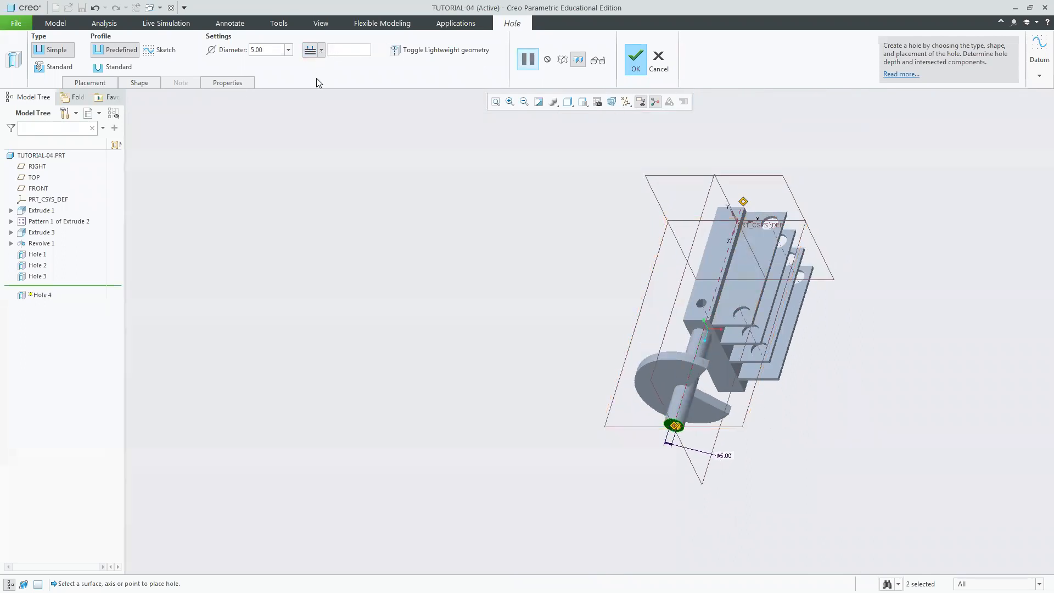
# Step: Set the pipe hole's depth to end at the base's end face where the pipe joins it
pyautogui.click(321, 50)
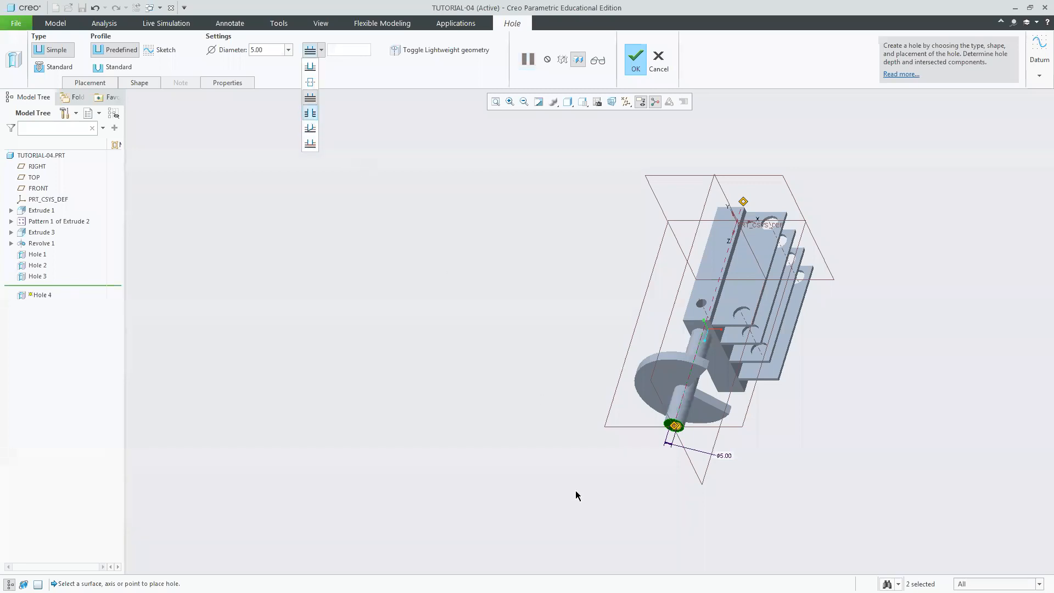
pyautogui.click(311, 144)
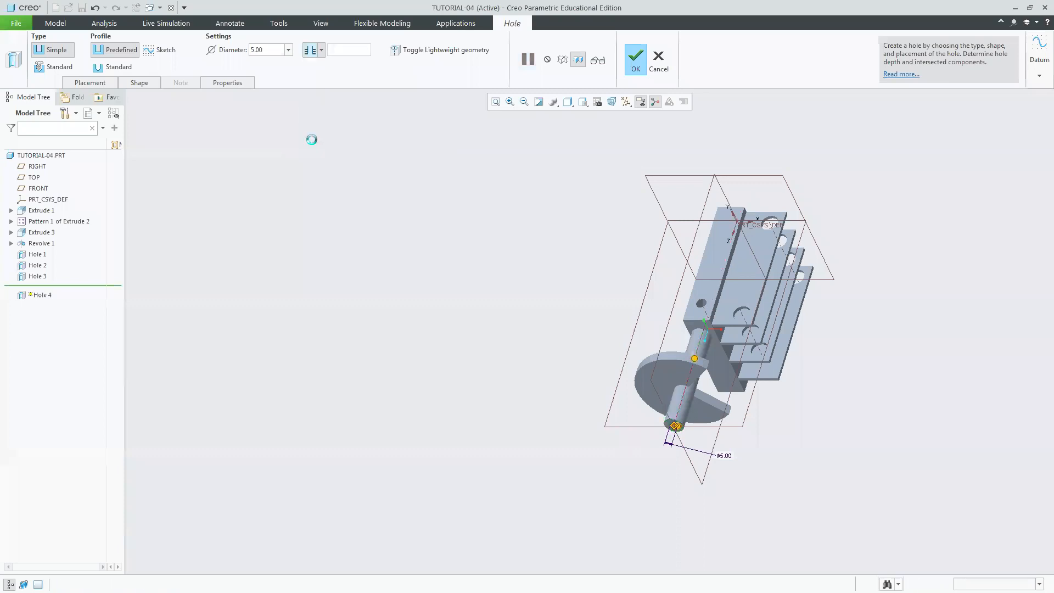
pyautogui.click(726, 380)
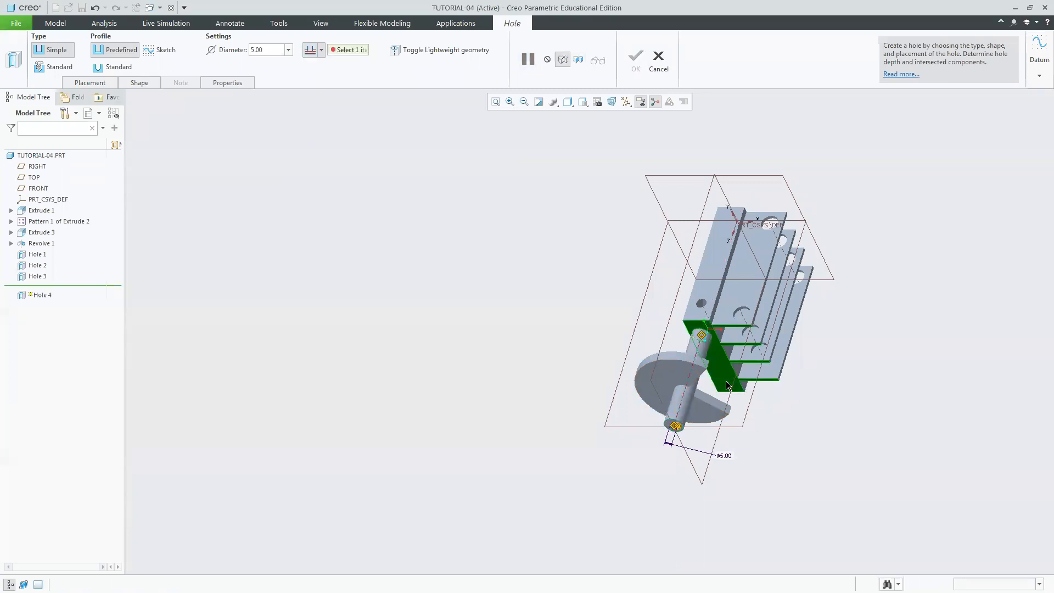
pyautogui.scroll(-3, 714, 344)
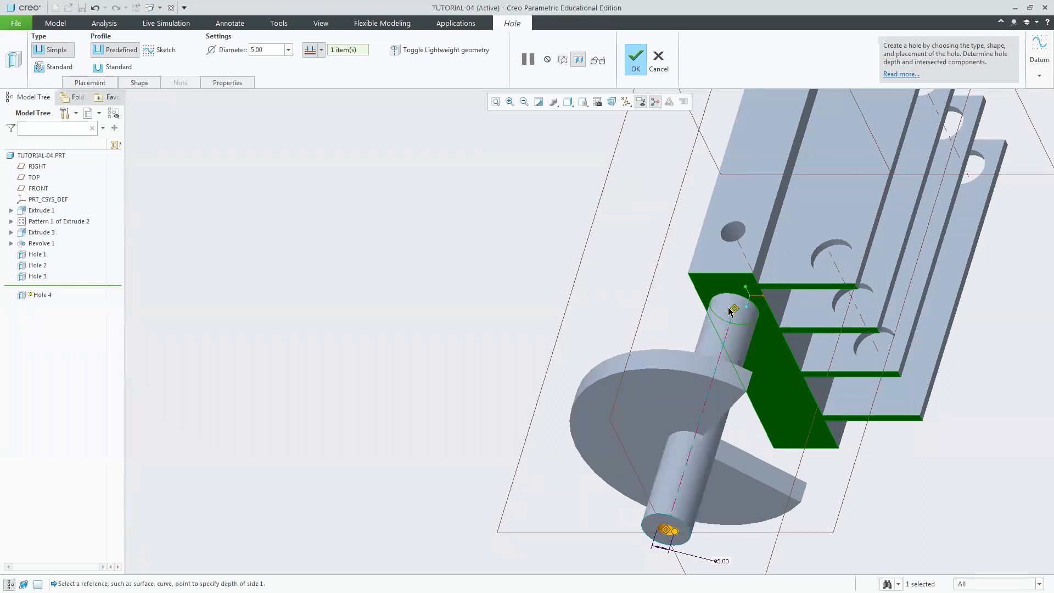
# Step: Confirm the coaxial pipe hole and display the model with hidden lines in grey to inspect the hole's extent
pyautogui.click(636, 63)
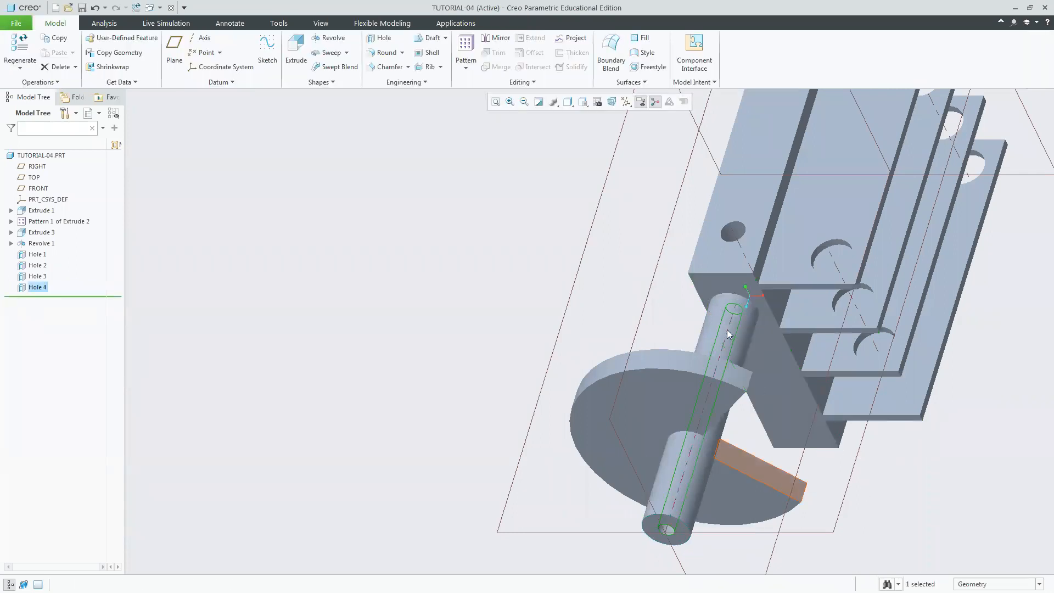
pyautogui.click(567, 102)
pyautogui.click(585, 164)
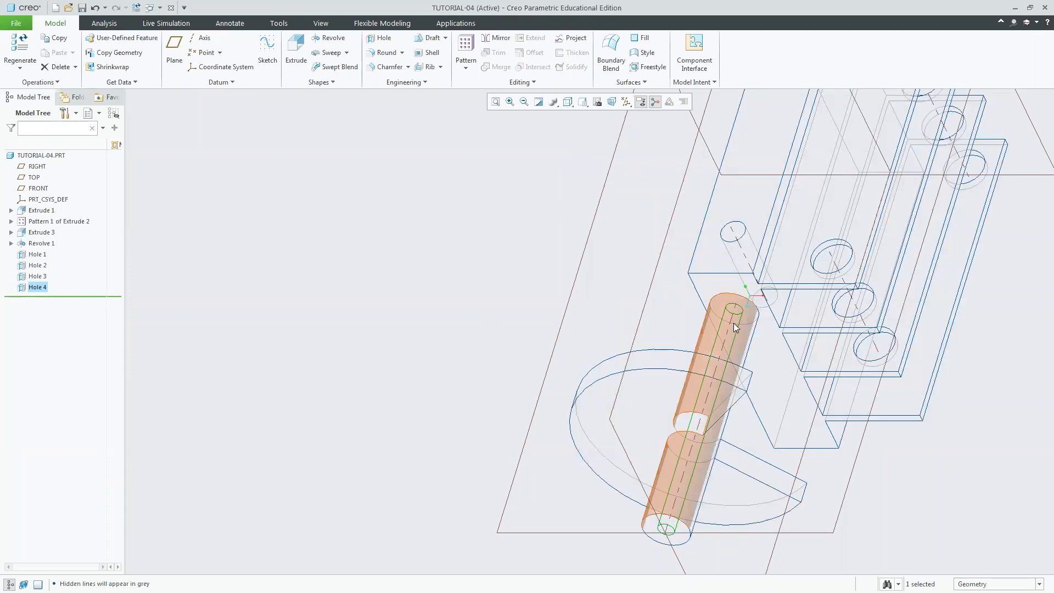
pyautogui.moveTo(835, 374); pyautogui.dragTo(895, 383, button='middle')
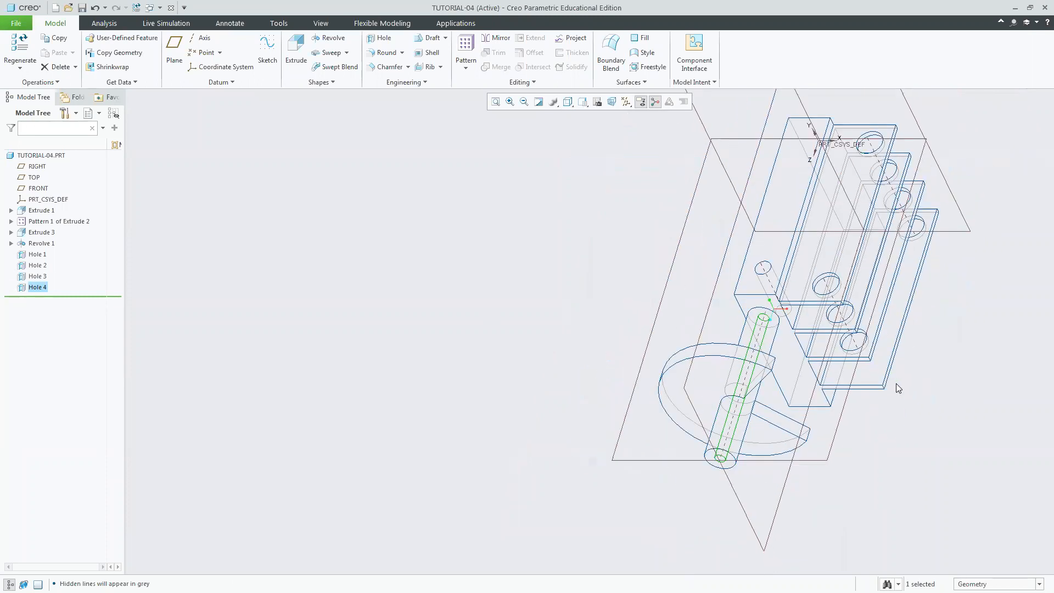
# Step: Inspect the pipe hole with all datums hidden, and restore the datums, the Shading With Edges display and the default view
pyautogui.click(625, 104)
pyautogui.click(625, 116)
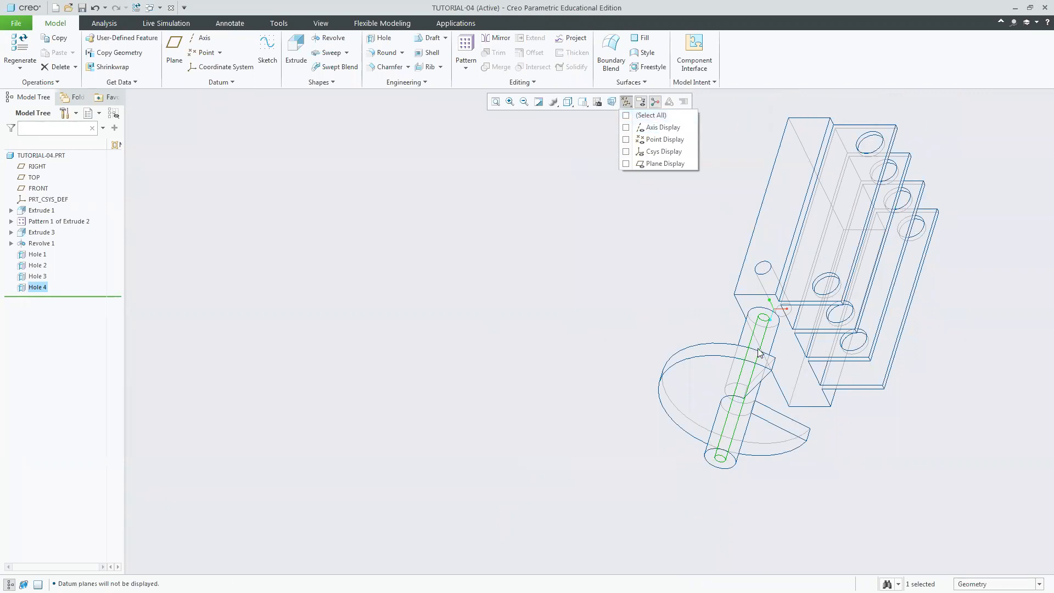
pyautogui.click(626, 116)
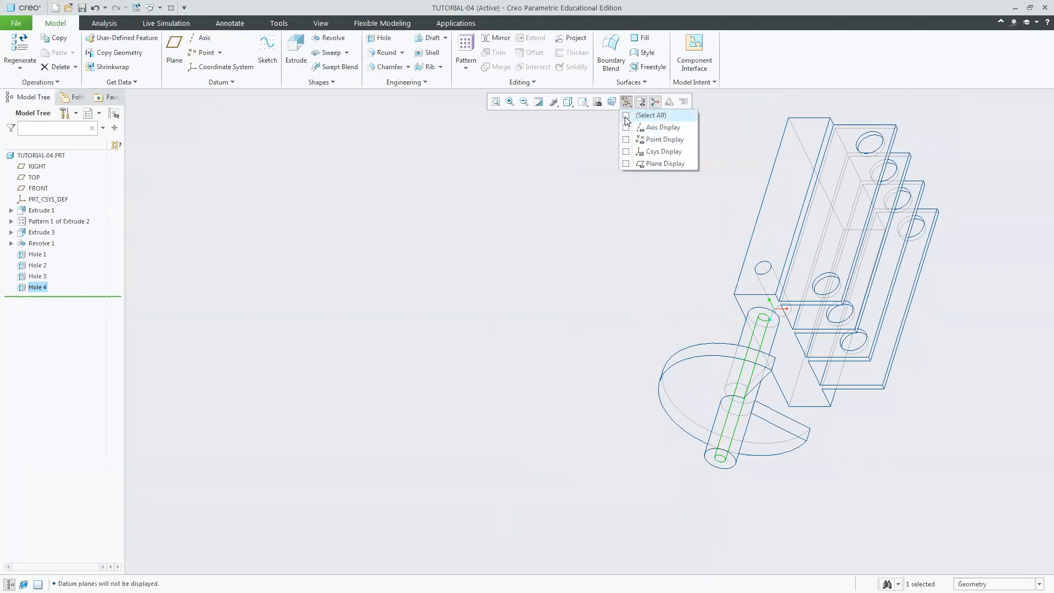
pyautogui.click(573, 105)
pyautogui.click(577, 130)
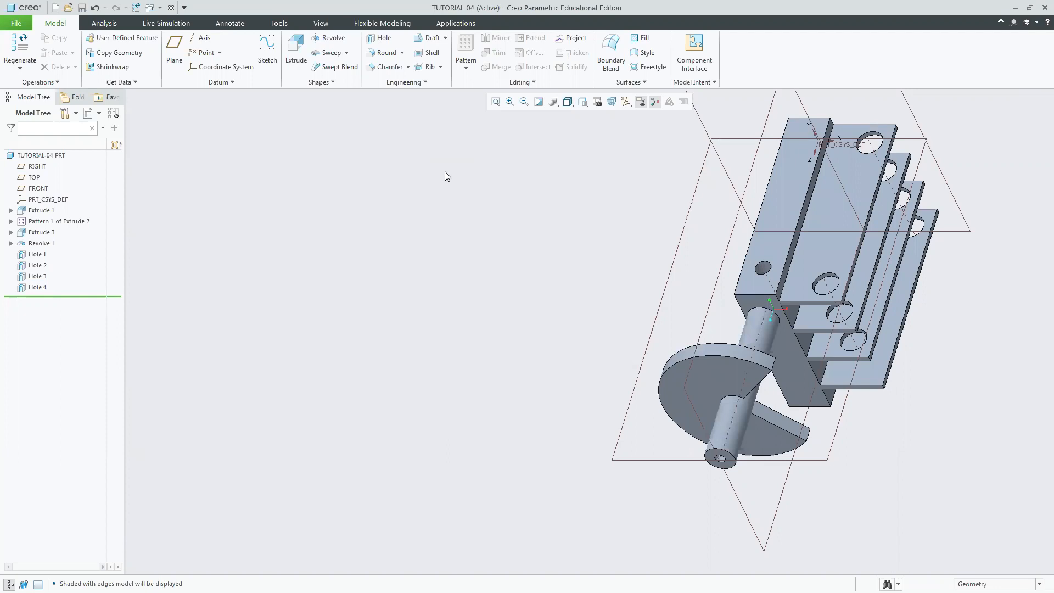
pyautogui.click(582, 101)
pyautogui.click(593, 116)
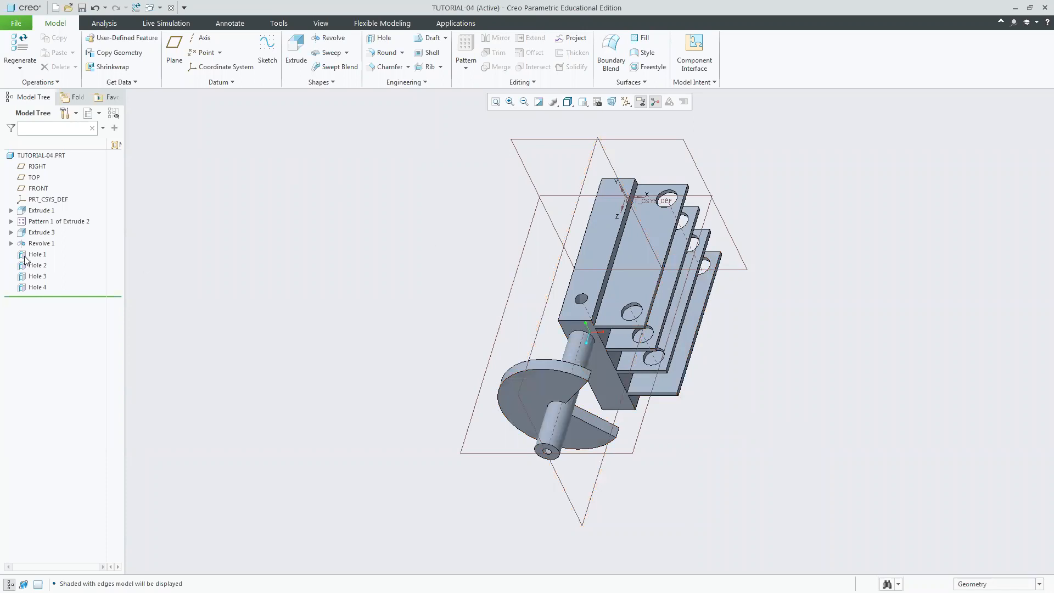
# Step: Reopen the pipe hole's definition to review its depth options, and close it
pyautogui.click(39, 291)
pyautogui.click(55, 222)
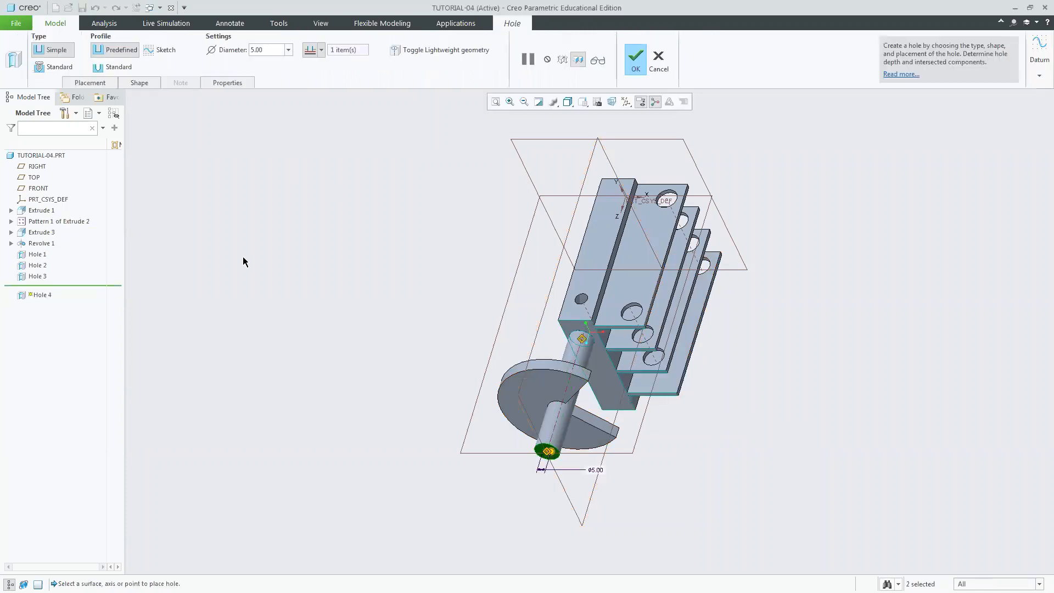
pyautogui.click(320, 50)
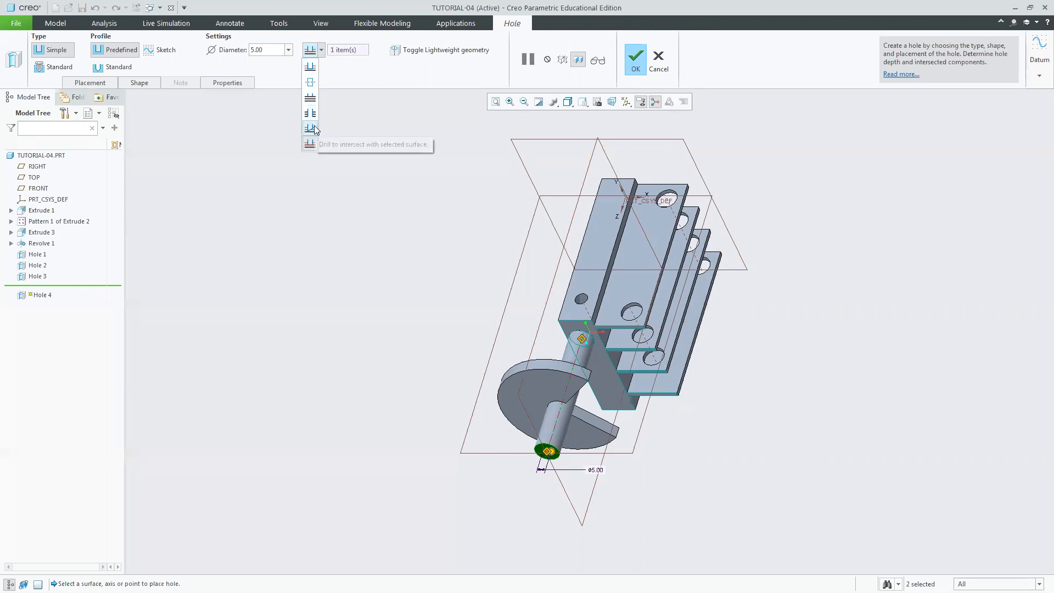
pyautogui.click(631, 61)
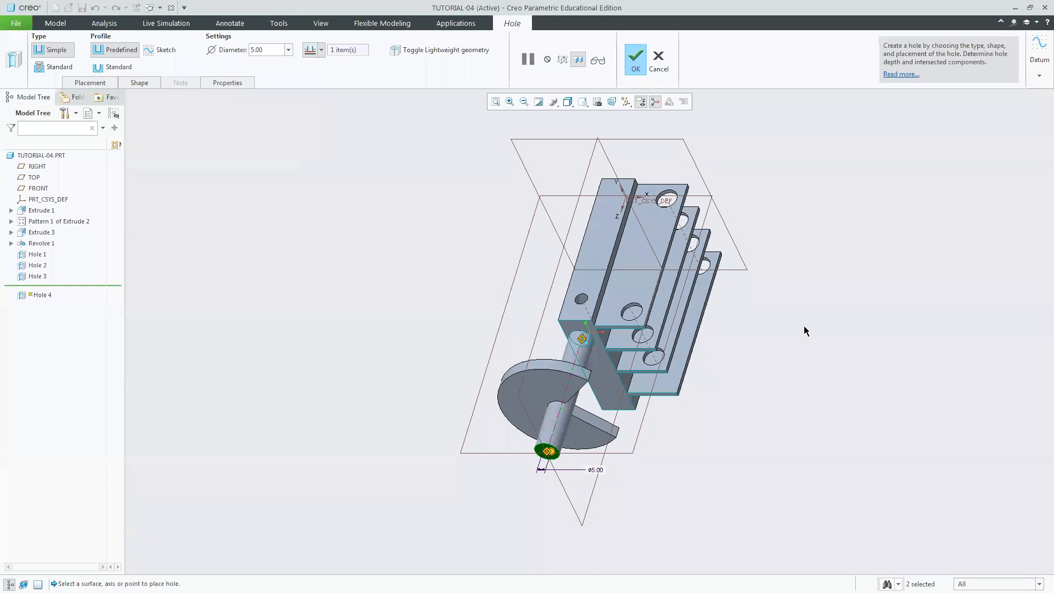
pyautogui.click(632, 63)
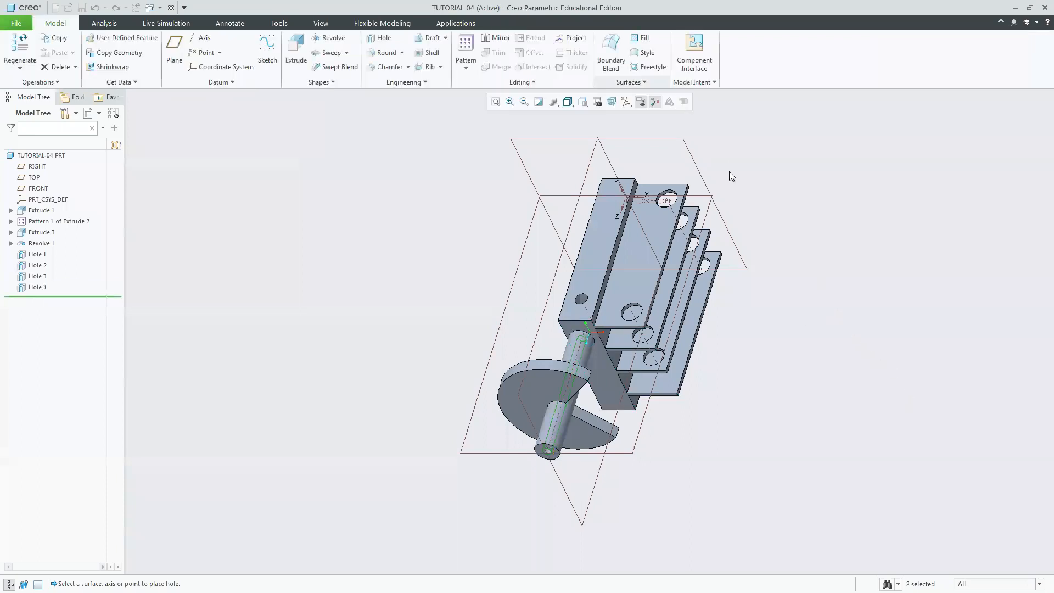
pyautogui.click(884, 380)
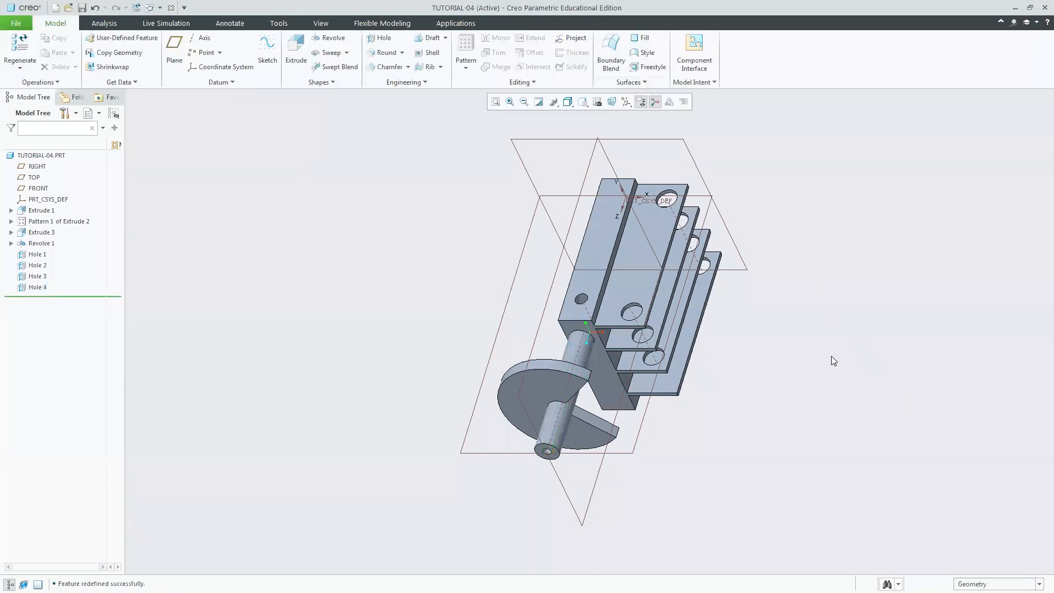
# Step: Switch to the Word exercise sheet and read the Hole 5 specification along with the figure showing its location on the flange
pyautogui.hotkey('alt', 'Tab')
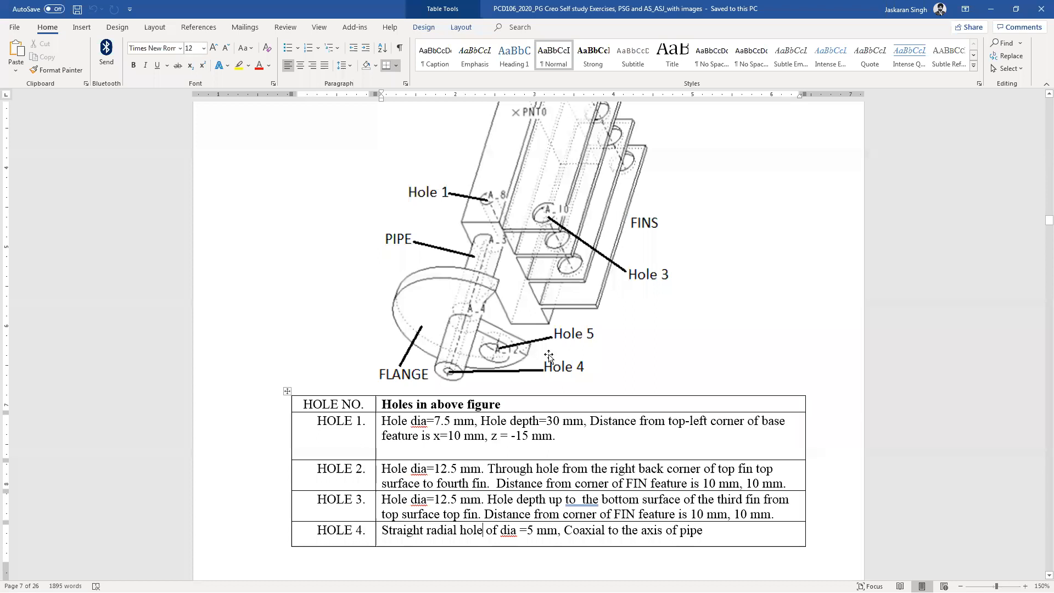
pyautogui.scroll(-8, 548, 356)
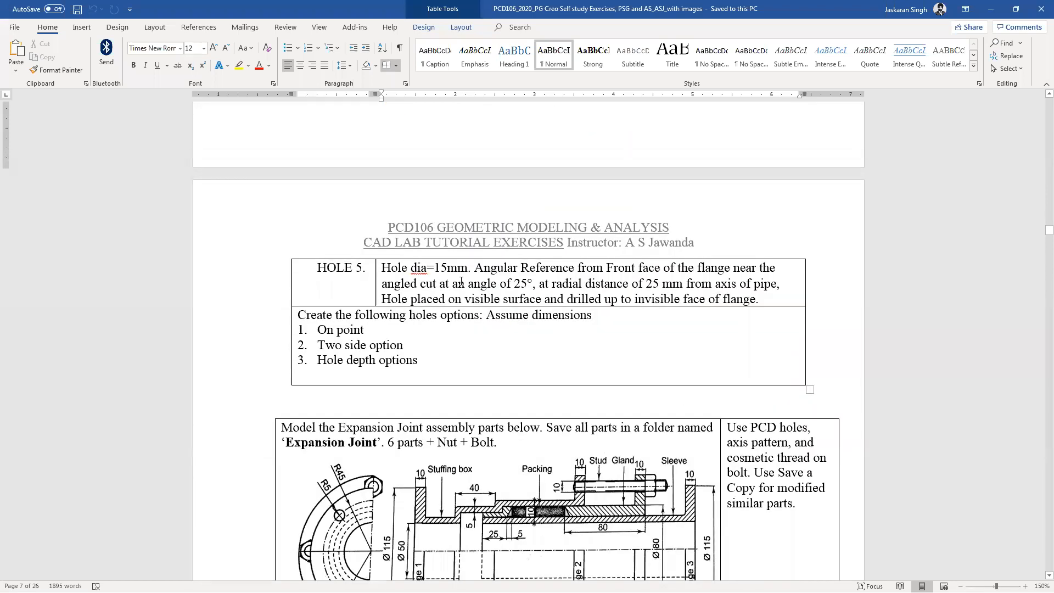
pyautogui.scroll(3, 461, 282)
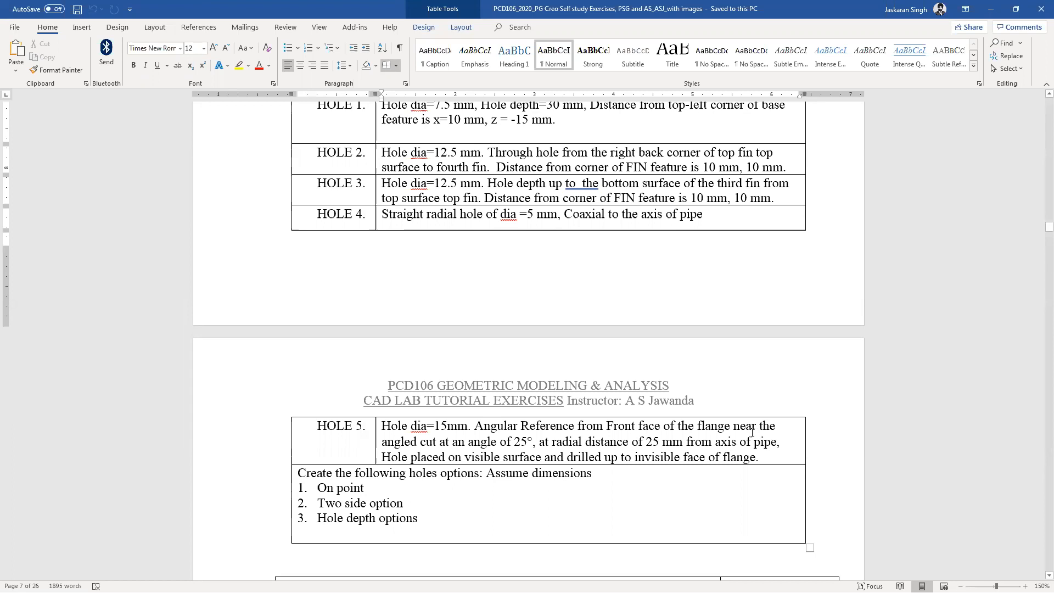
pyautogui.scroll(3, 750, 420)
pyautogui.scroll(1, 468, 268)
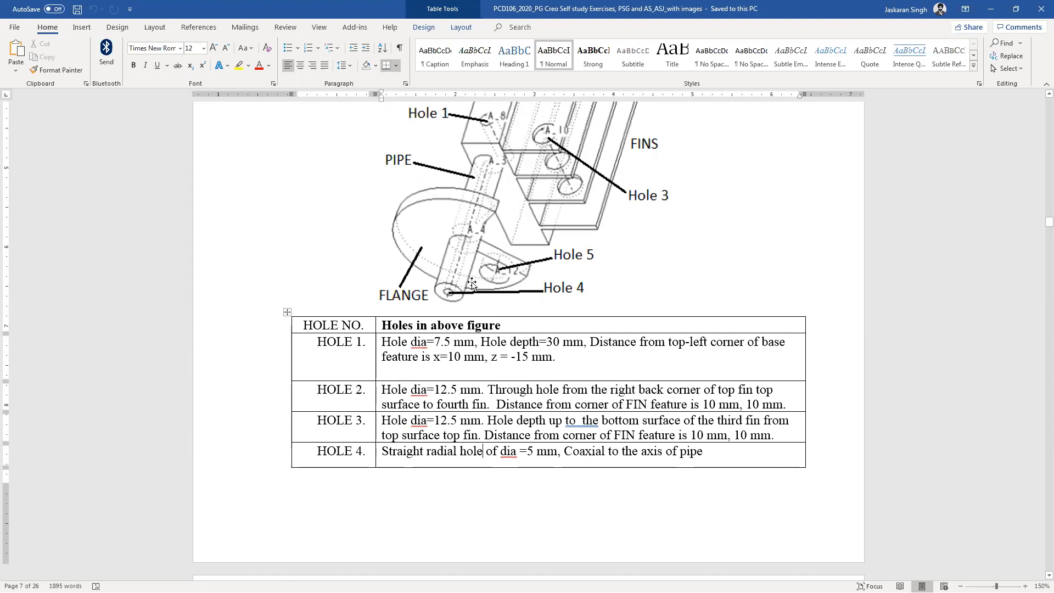
pyautogui.scroll(-3, 584, 299)
pyautogui.scroll(-3, 685, 364)
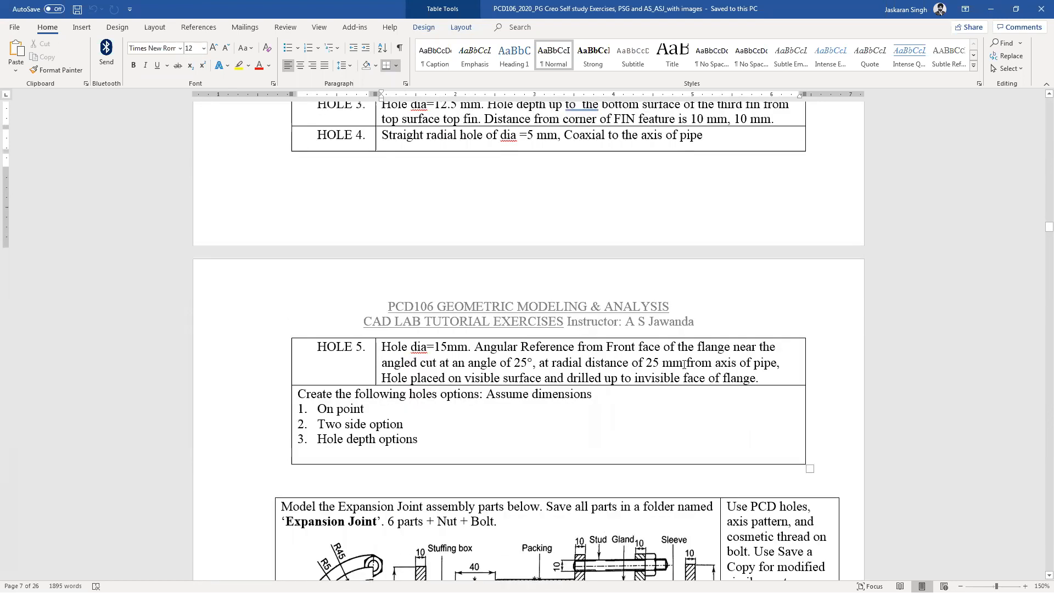
pyautogui.click(545, 363)
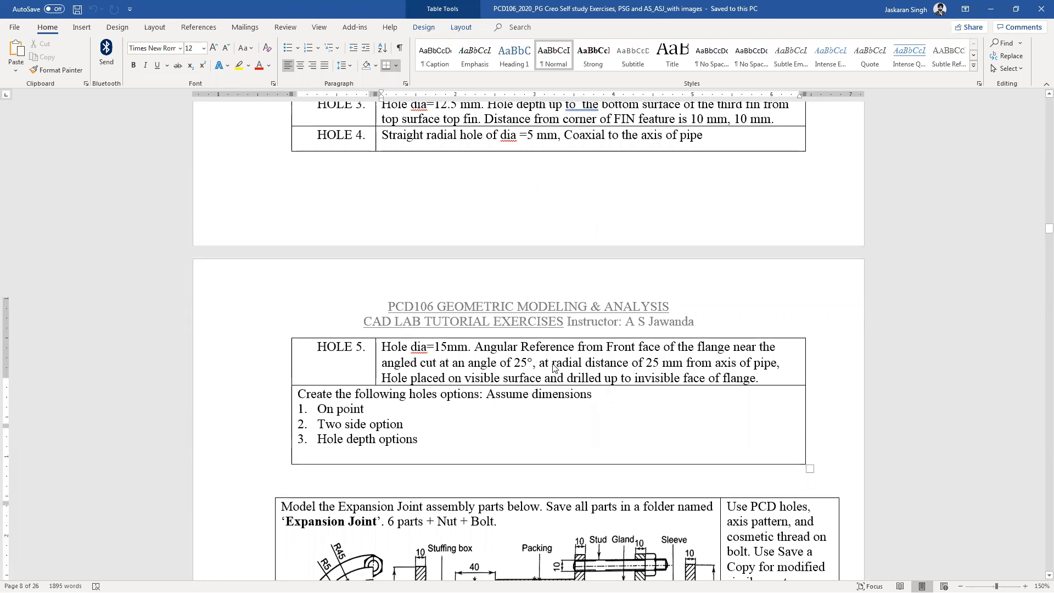
pyautogui.scroll(2, 564, 356)
pyautogui.scroll(4, 565, 354)
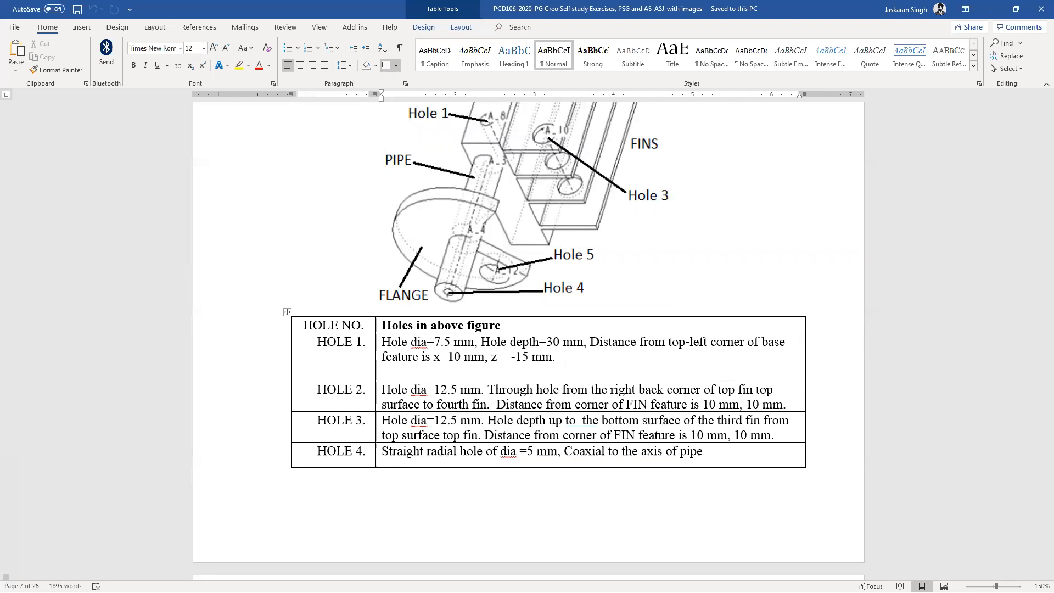
# Step: Switch back to Creo and start a hole 5 mm in diameter and 12.5 mm deep on the flange's front face near the angled cut
pyautogui.hotkey('alt', 'Tab')
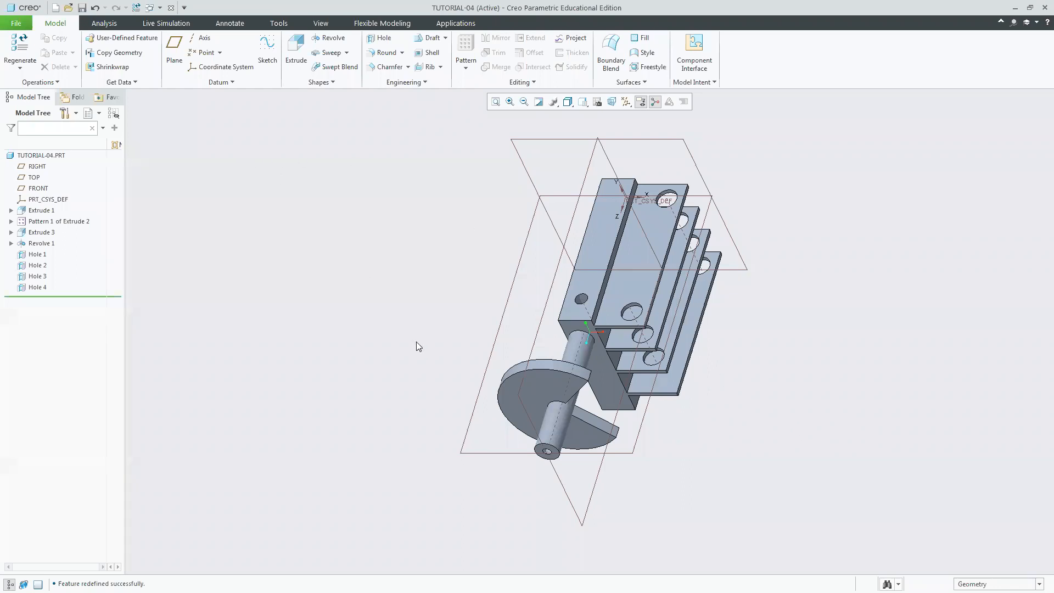
pyautogui.click(382, 39)
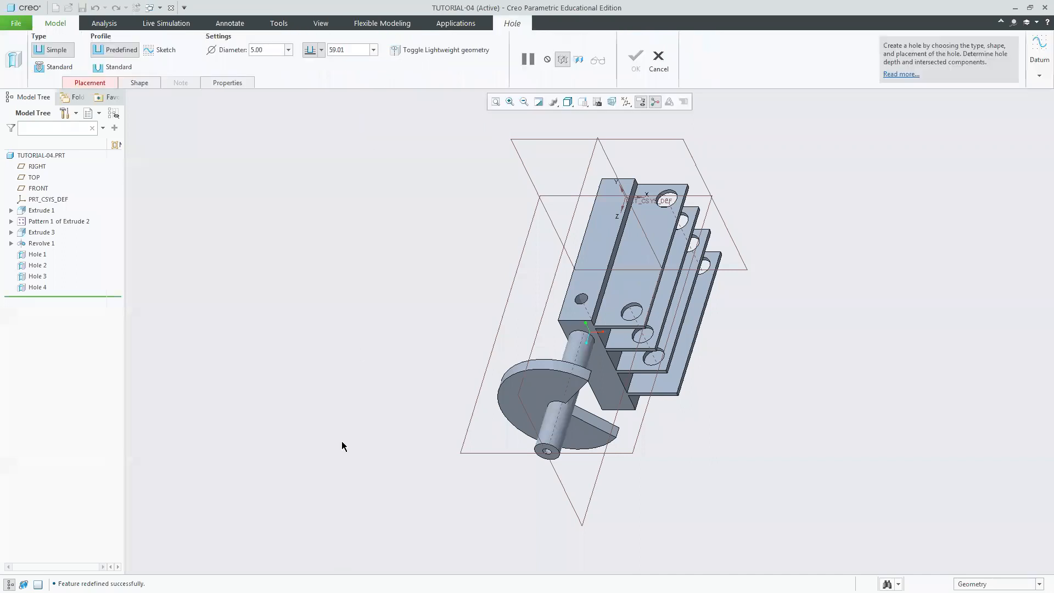
pyautogui.click(584, 438)
pyautogui.moveTo(608, 355); pyautogui.dragTo(575, 472)
pyautogui.scroll(-2, 576, 453)
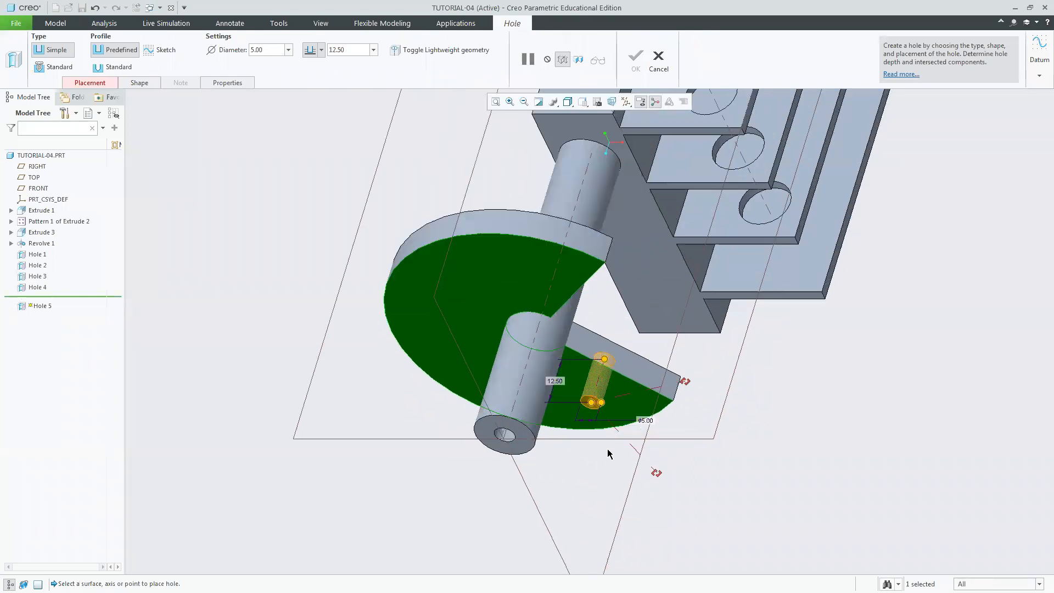
pyautogui.moveTo(692, 463); pyautogui.dragTo(696, 431, button='middle')
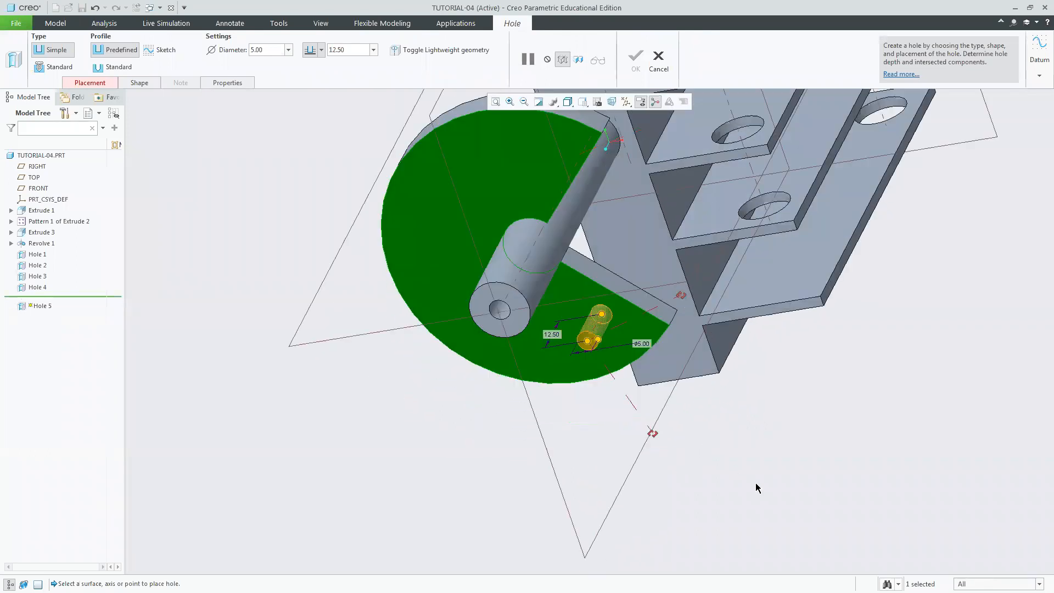
# Step: Set the flange hole's placement type to Radial
pyautogui.click(93, 83)
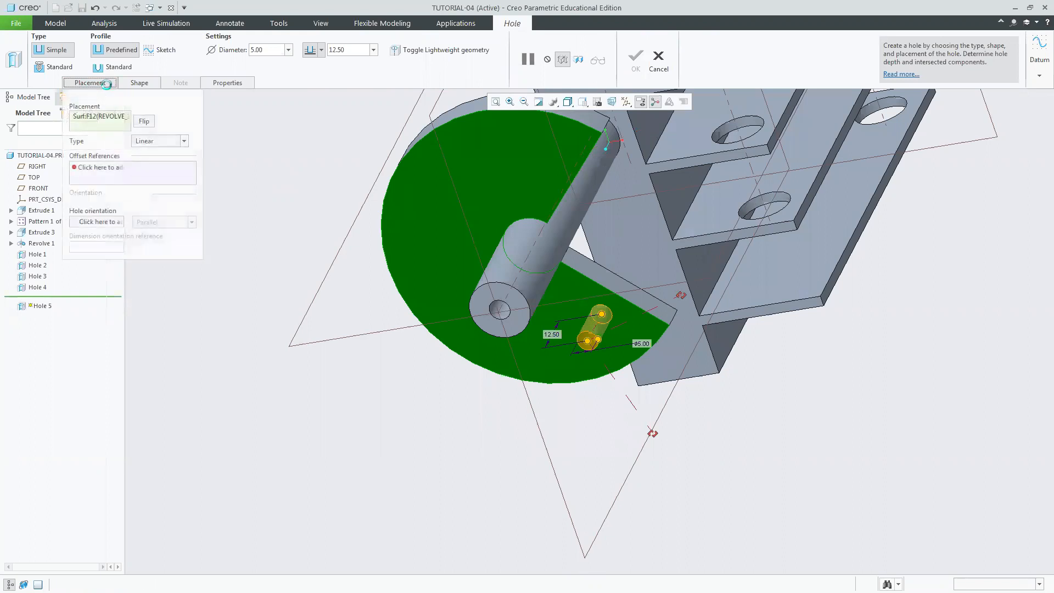
pyautogui.click(181, 143)
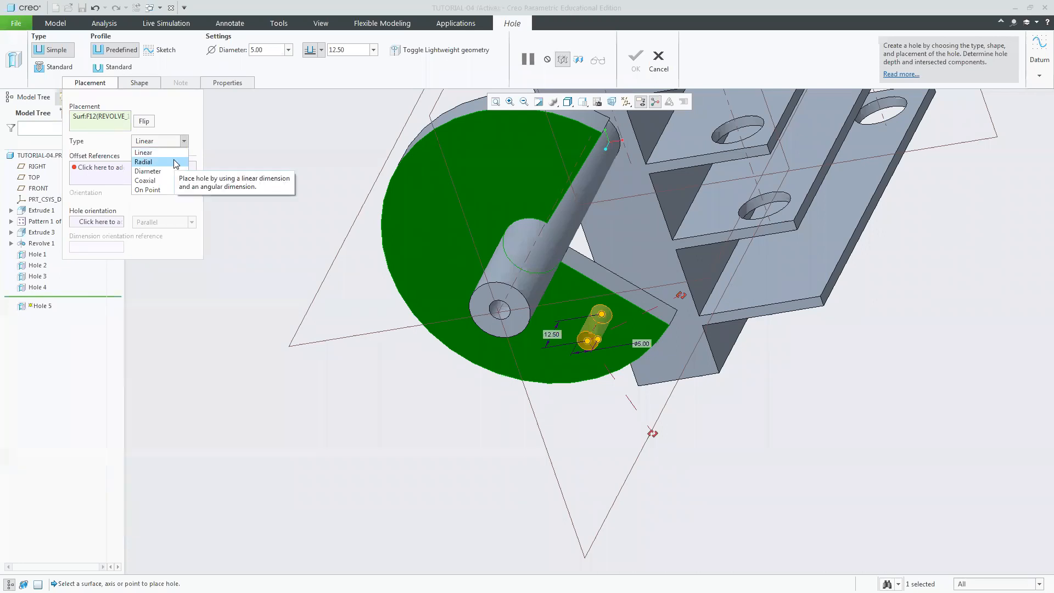
pyautogui.click(175, 162)
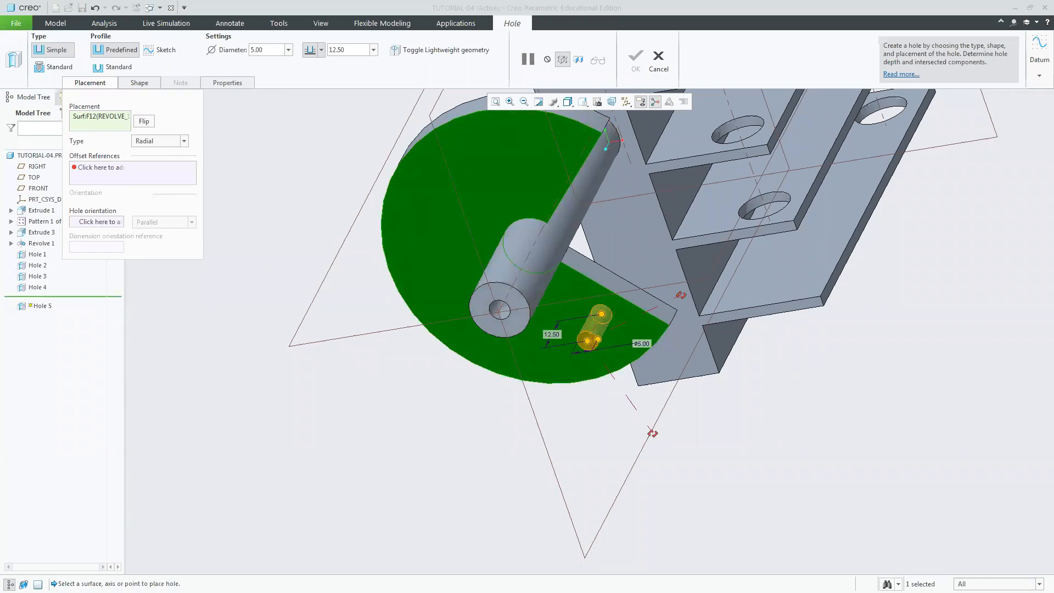
# Step: Switch to the Word exercise sheet to look up the radial hole requirements again
pyautogui.hotkey('alt', 'Tab')
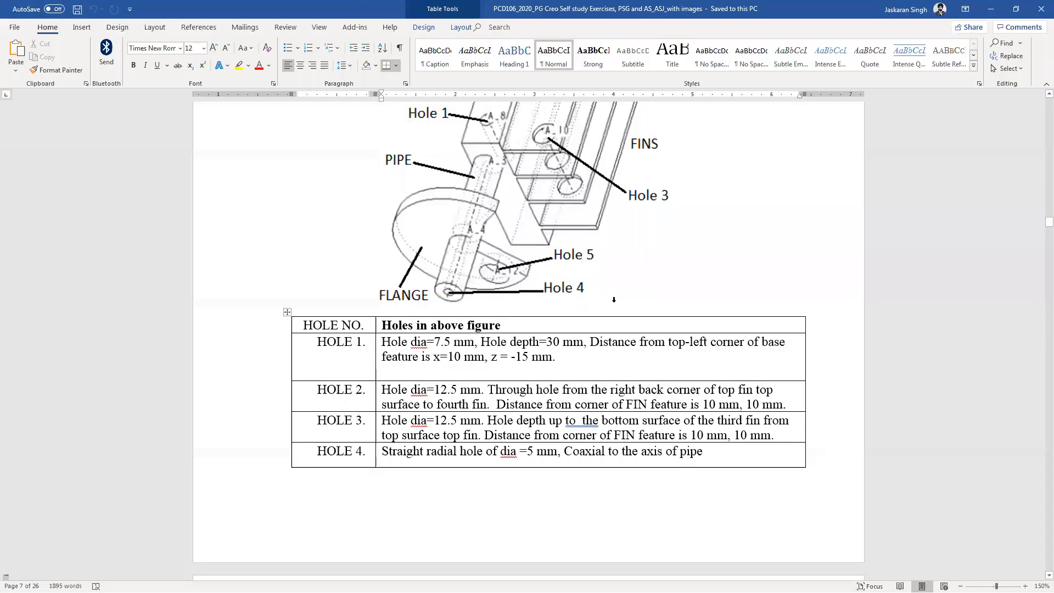
pyautogui.scroll(-10, 526, 268)
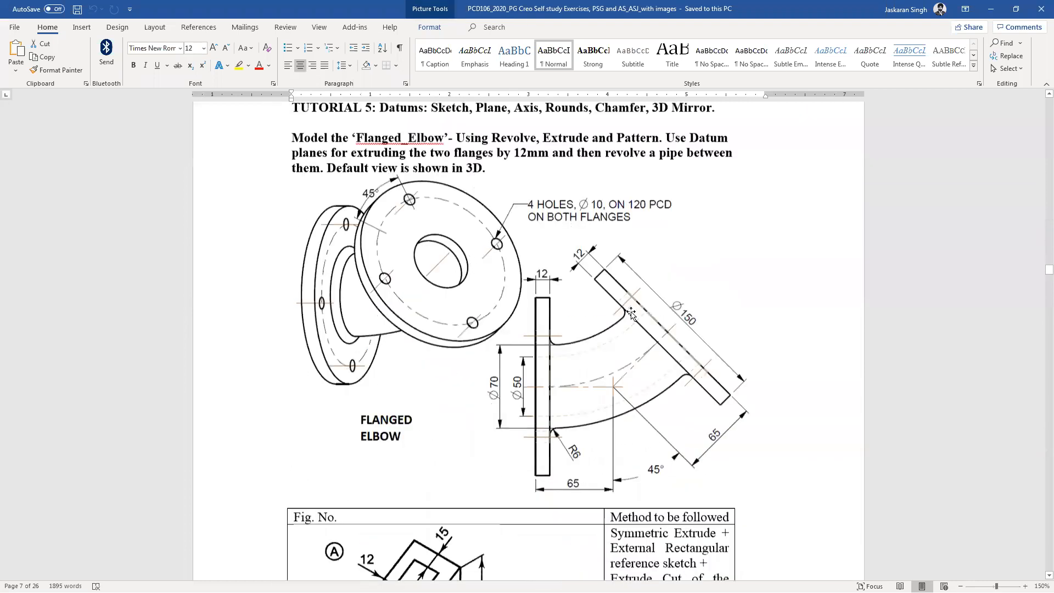
pyautogui.scroll(2, 672, 369)
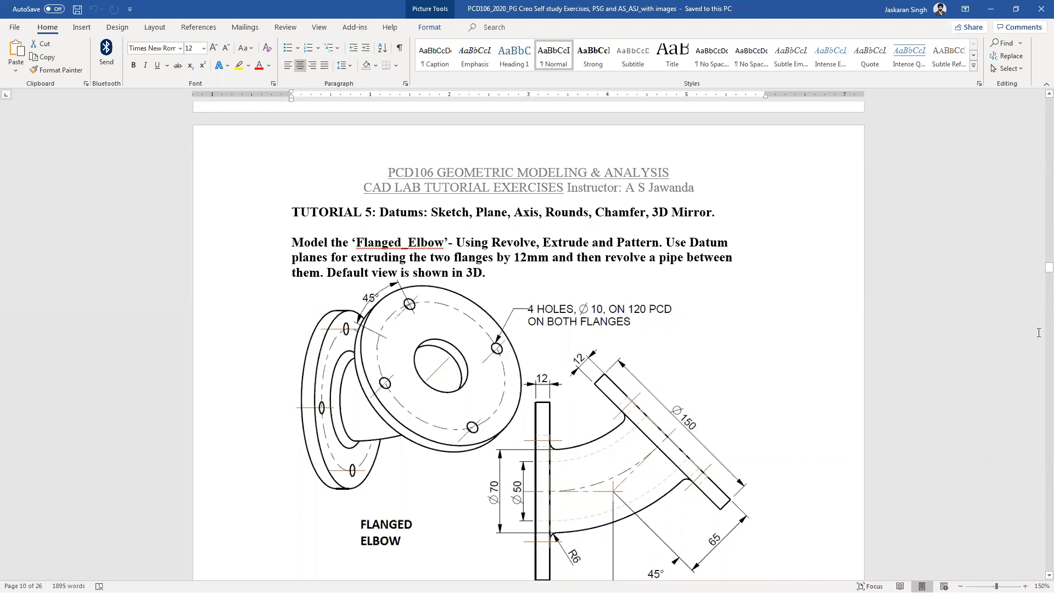
pyautogui.scroll(5, 1037, 217)
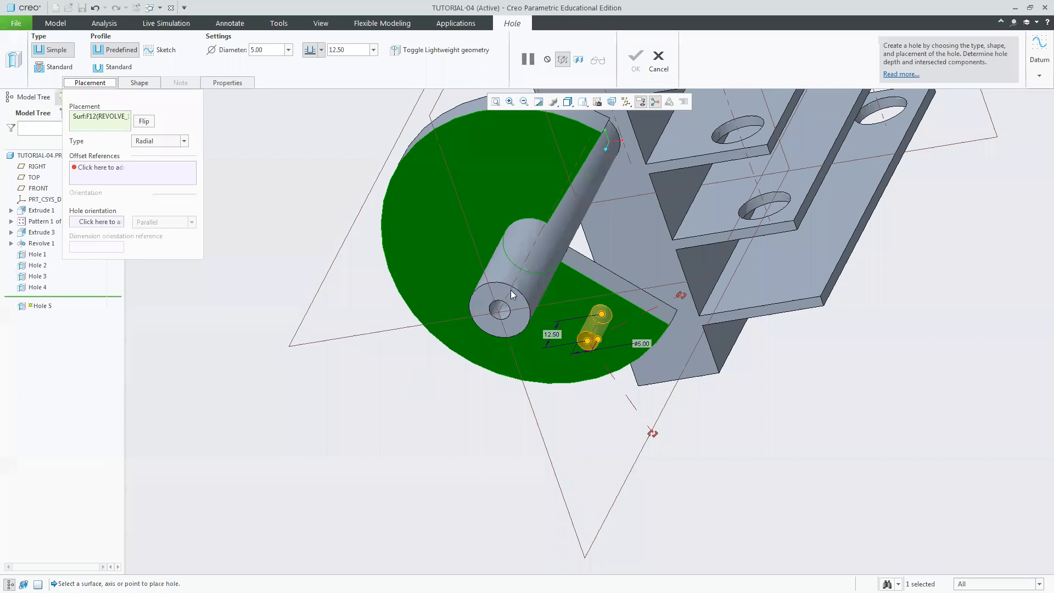
pyautogui.click(551, 305)
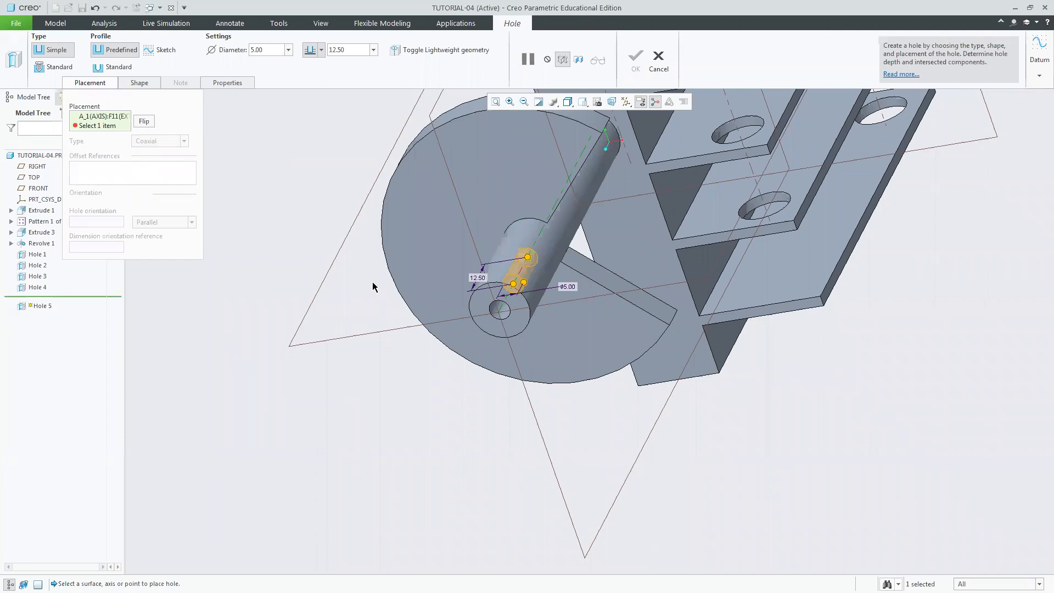
pyautogui.hotkey('ctrl', 'z')
pyautogui.click(550, 354)
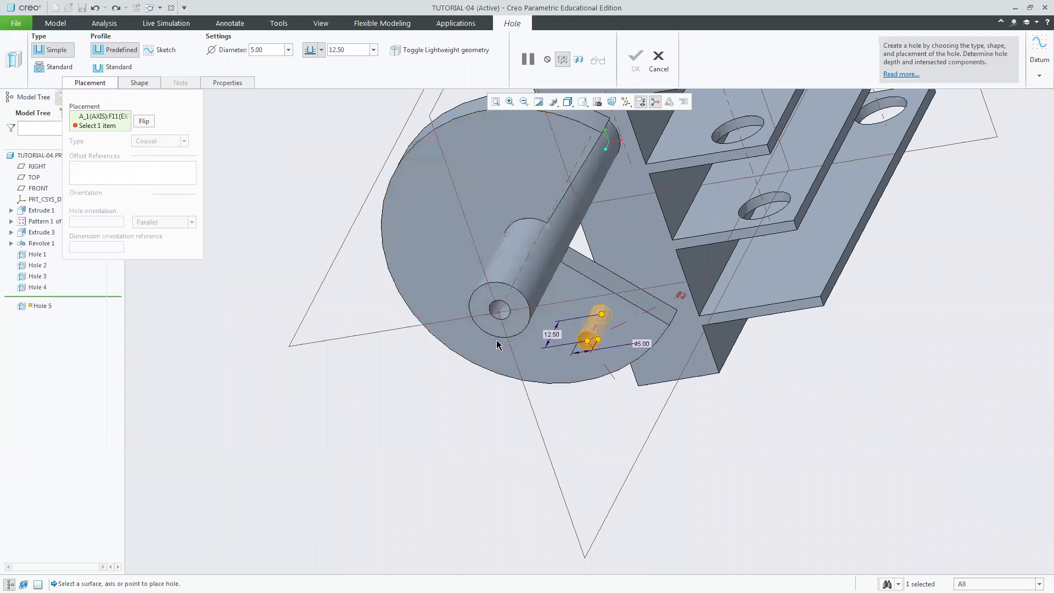
# Step: Try the Diameter placement type for the flange hole and change it back to Radial
pyautogui.click(180, 141)
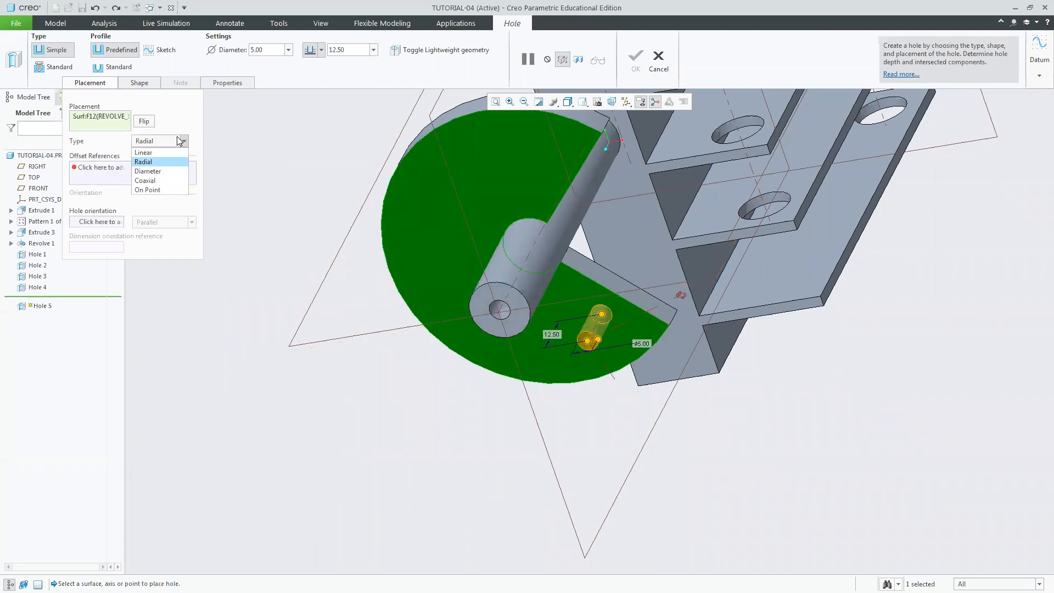
pyautogui.click(167, 172)
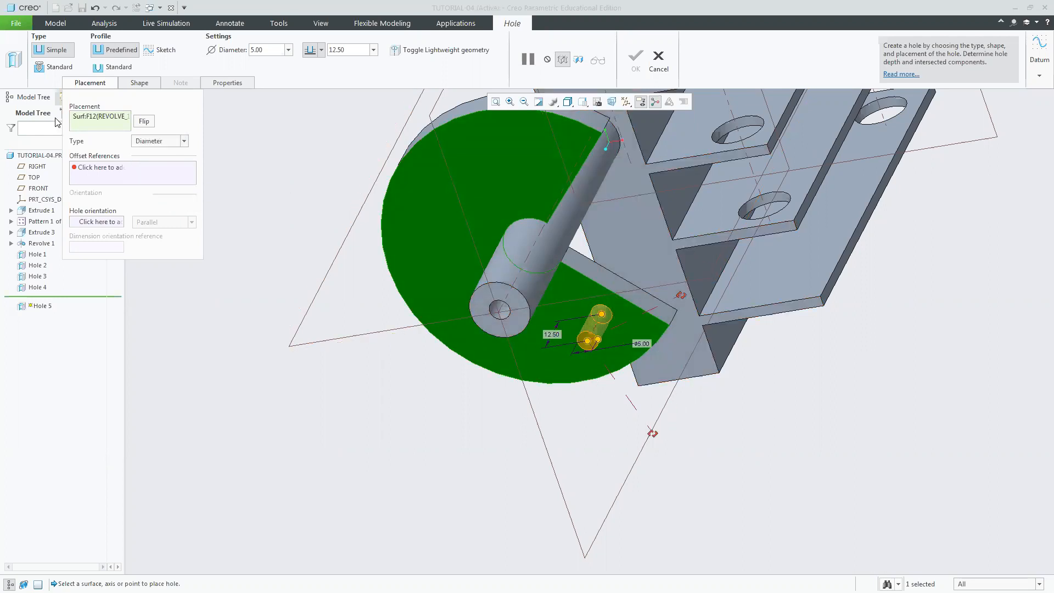
pyautogui.click(164, 144)
pyautogui.click(167, 161)
# Step: Reference the radial flange hole to the pipe axis and set its radius to 25 mm
pyautogui.moveTo(652, 434); pyautogui.dragTo(624, 390)
pyautogui.moveTo(506, 298); pyautogui.dragTo(517, 235)
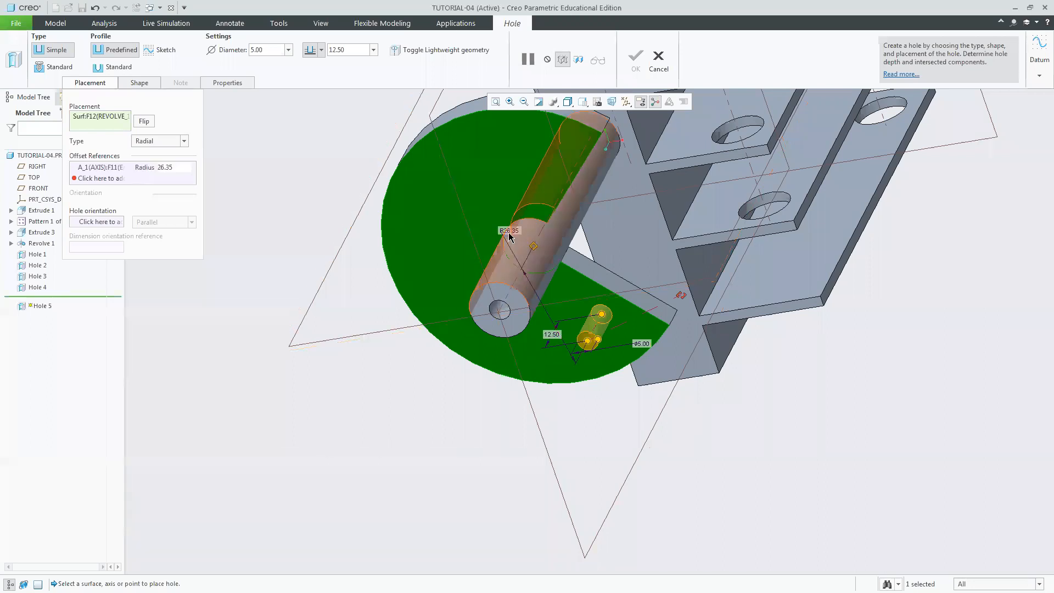
pyautogui.click(170, 168)
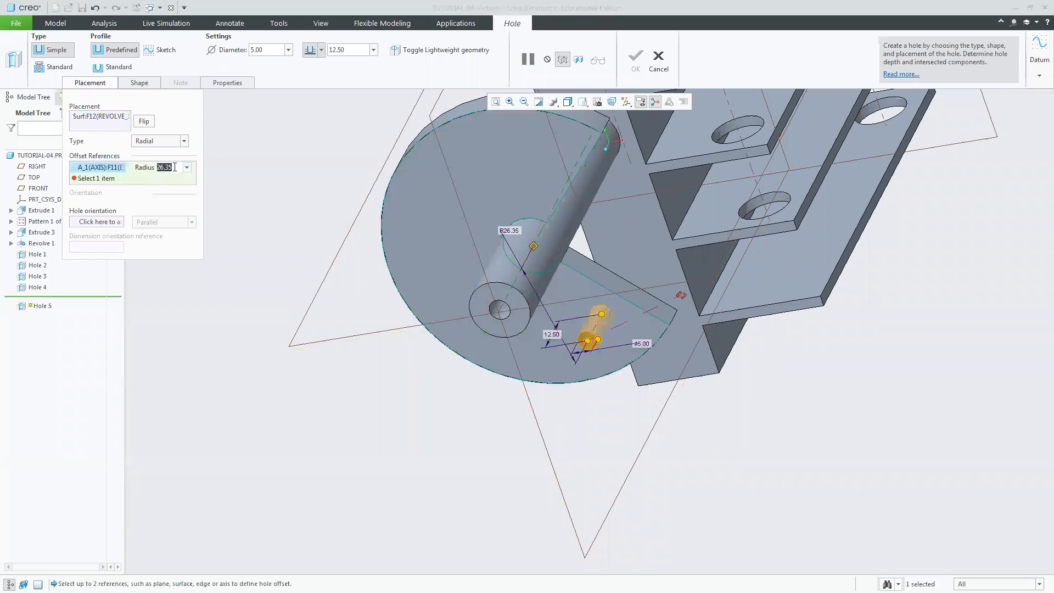
pyautogui.write('25')
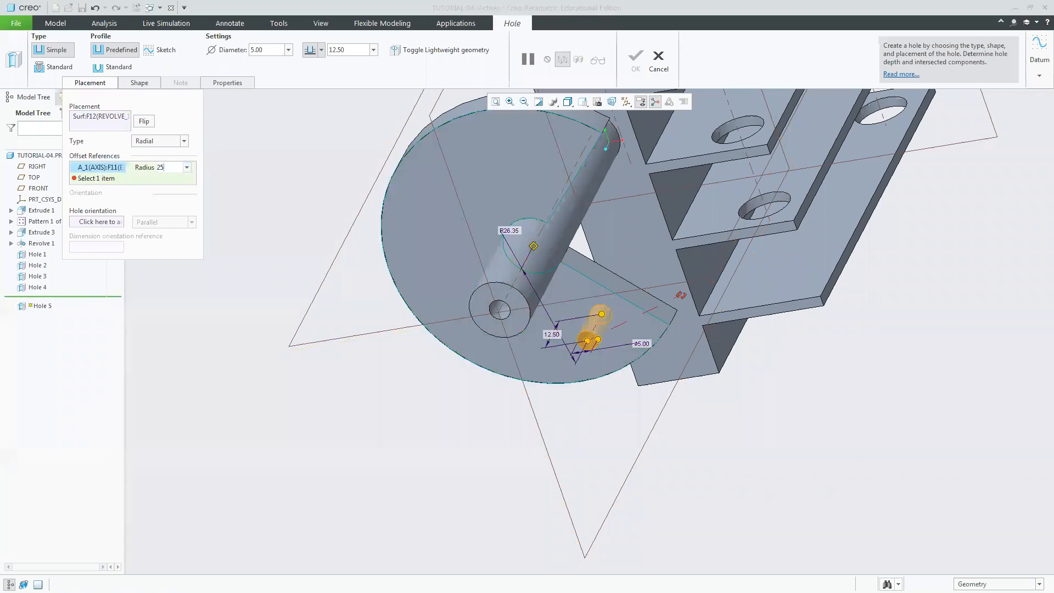
pyautogui.press('Return')
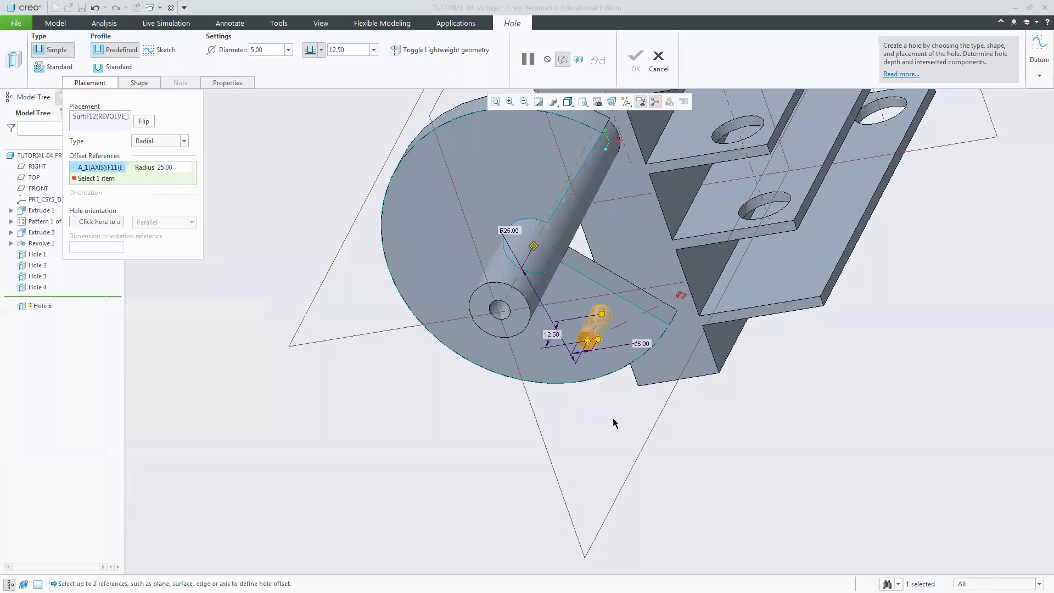
# Step: Shift the hole slightly toward the angled cut and pick the flat face of the cut as its angular reference
pyautogui.moveTo(744, 420); pyautogui.dragTo(723, 394, button='middle')
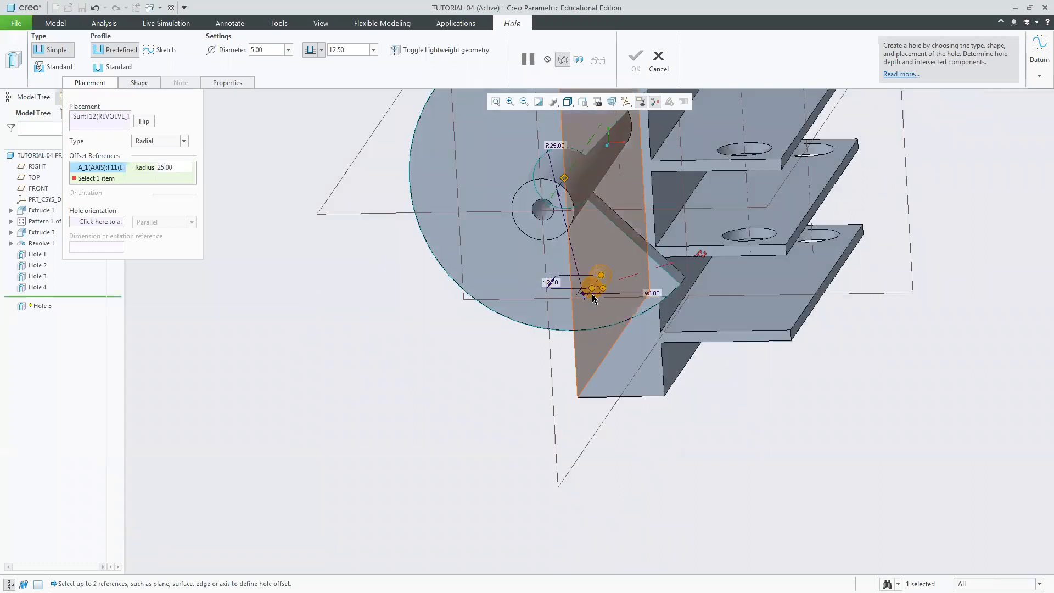
pyautogui.moveTo(602, 274)
pyautogui.mouseDown()
pyautogui.moveTo(571, 277)
pyautogui.moveTo(384, 228)
pyautogui.moveTo(447, 395)
pyautogui.moveTo(498, 285)
pyautogui.moveTo(599, 292)
pyautogui.mouseUp()
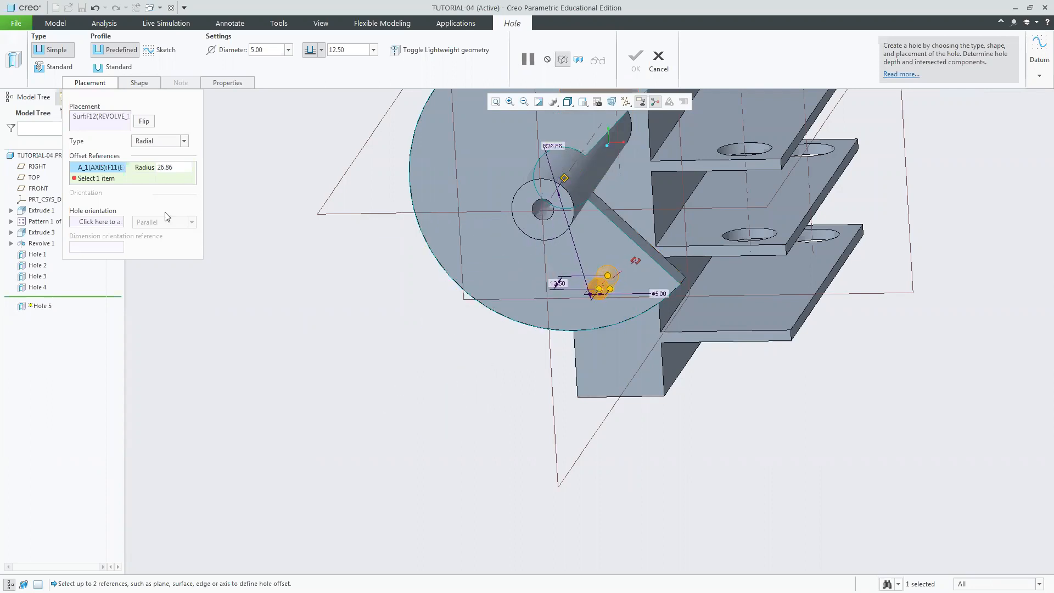
pyautogui.click(106, 181)
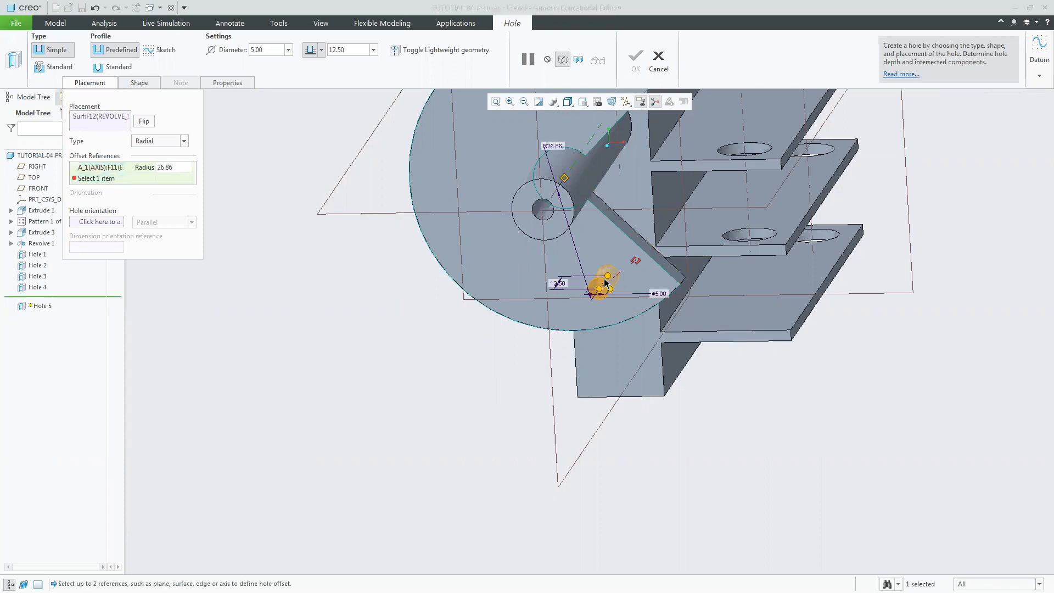
pyautogui.moveTo(859, 399); pyautogui.dragTo(834, 411, button='middle')
pyautogui.moveTo(673, 361); pyautogui.dragTo(583, 314, button='middle')
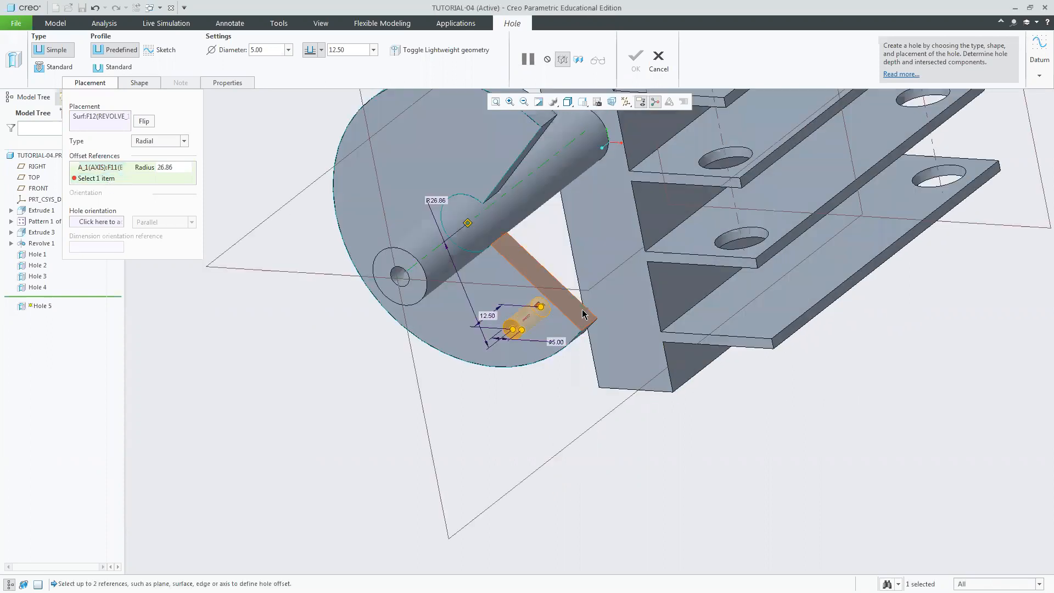
pyautogui.click(583, 315)
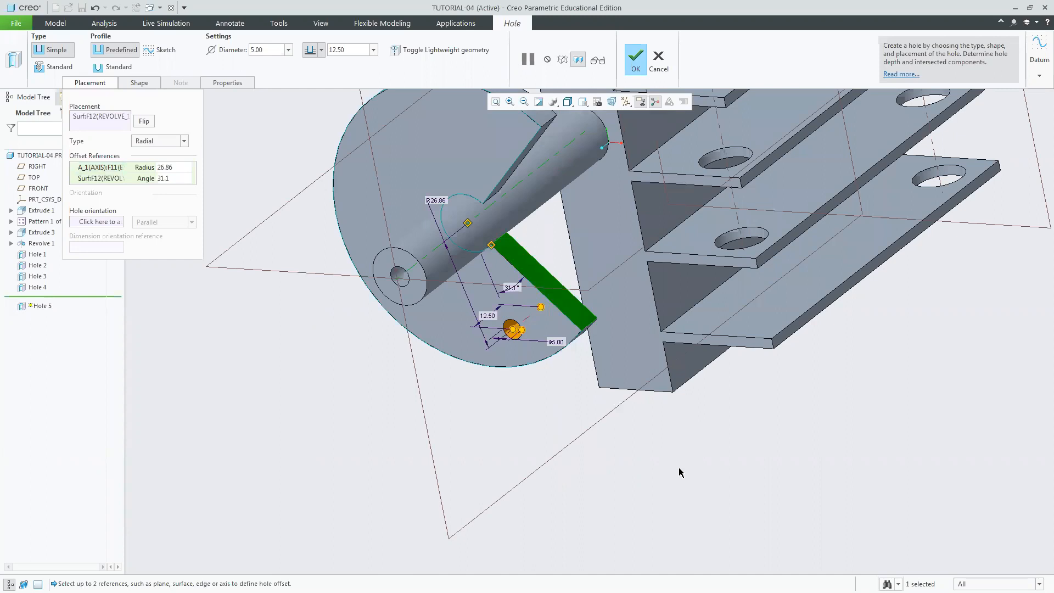
# Step: Set the flange hole's angle from the cut face to 25° and its radius from the pipe axis to 25 mm
pyautogui.moveTo(678, 469); pyautogui.dragTo(713, 441, button='middle')
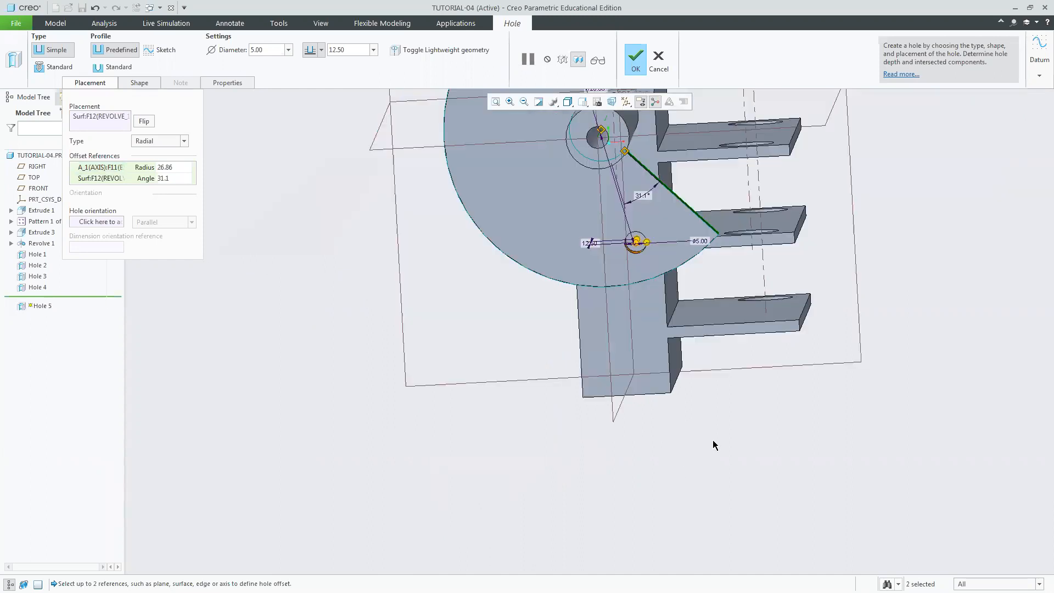
pyautogui.doubleClick(645, 199)
pyautogui.write('25')
pyautogui.press('Return')
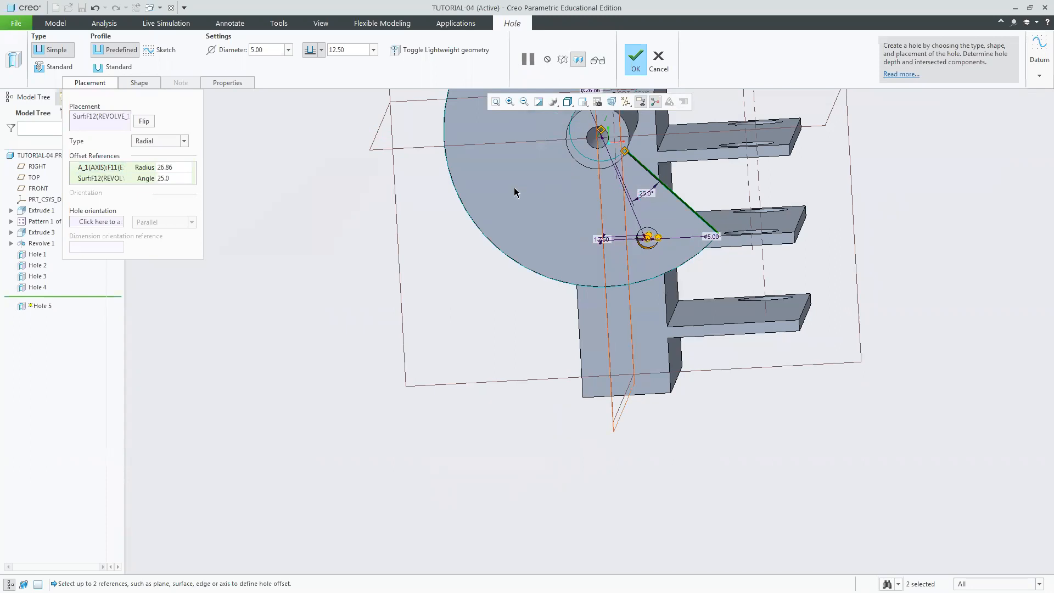
pyautogui.click(178, 168)
pyautogui.write('25')
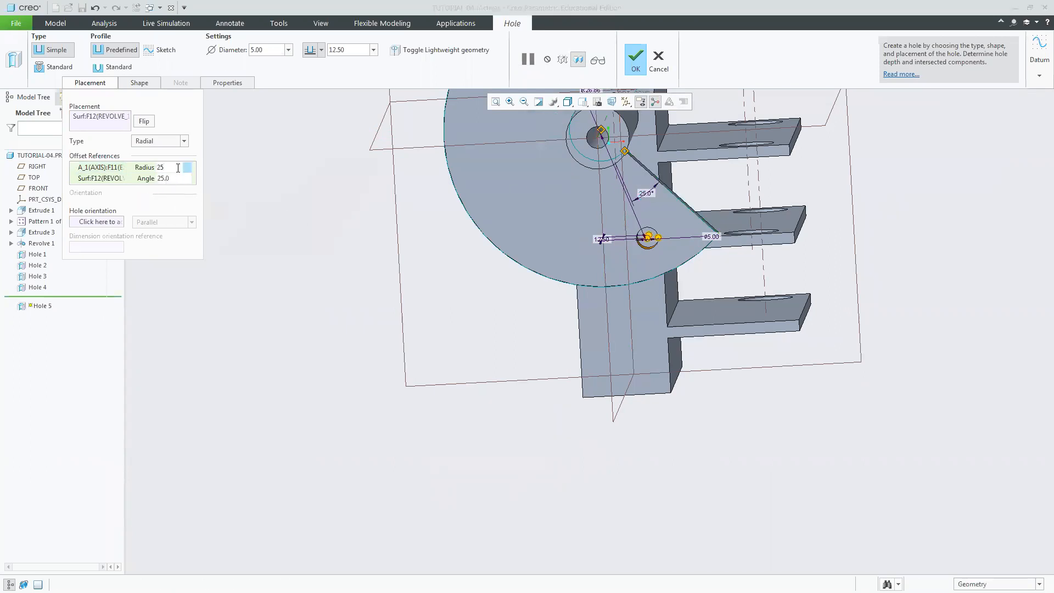
pyautogui.press('Return')
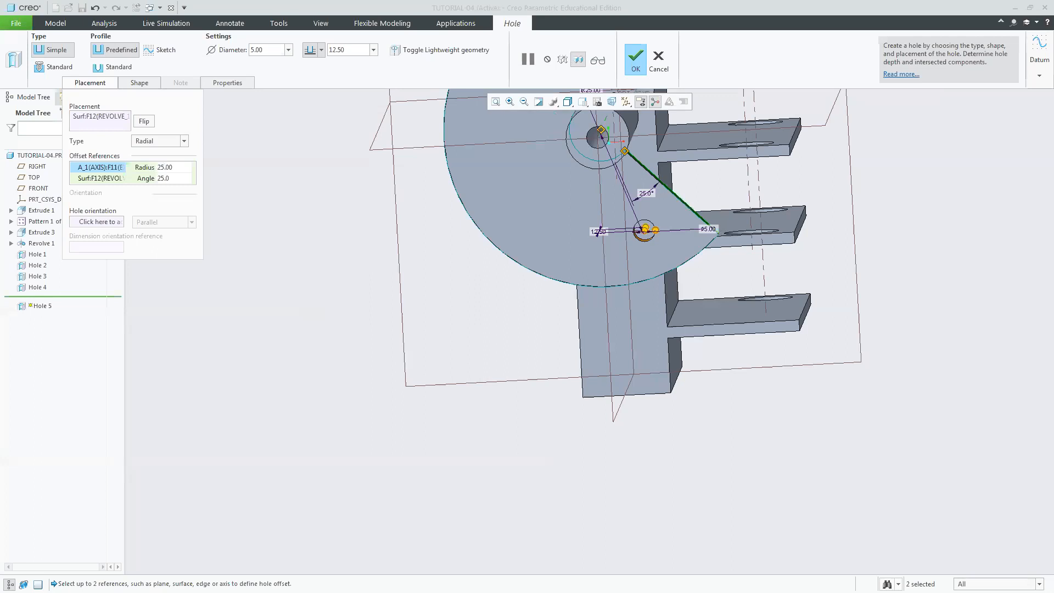
# Step: Check the Word exercise sheet, return to Creo and set the flange hole's diameter to 15 mm
pyautogui.hotkey('alt', 'Tab')
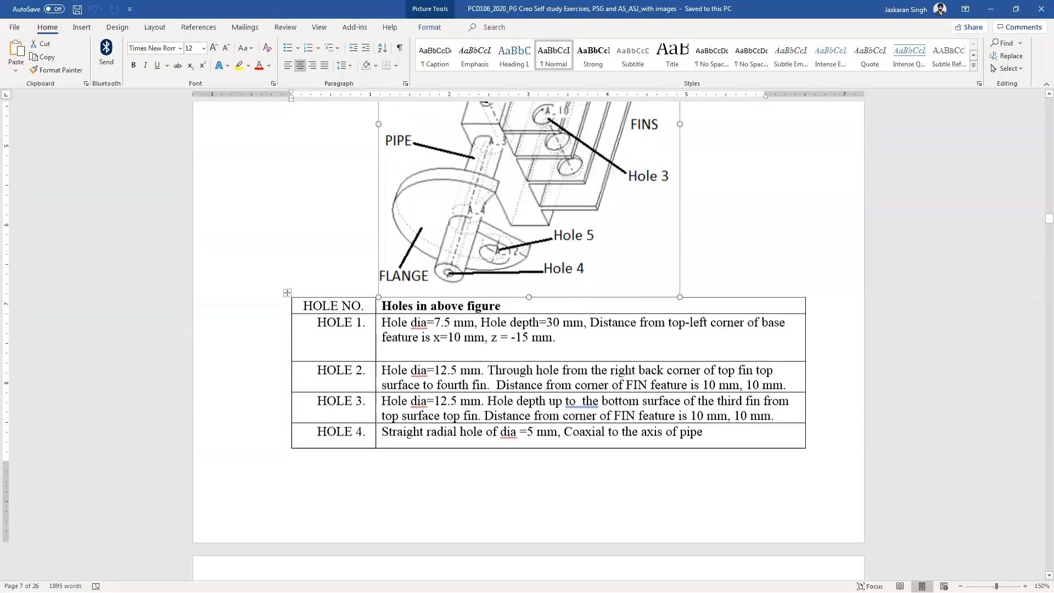
pyautogui.hotkey('alt', 'Tab')
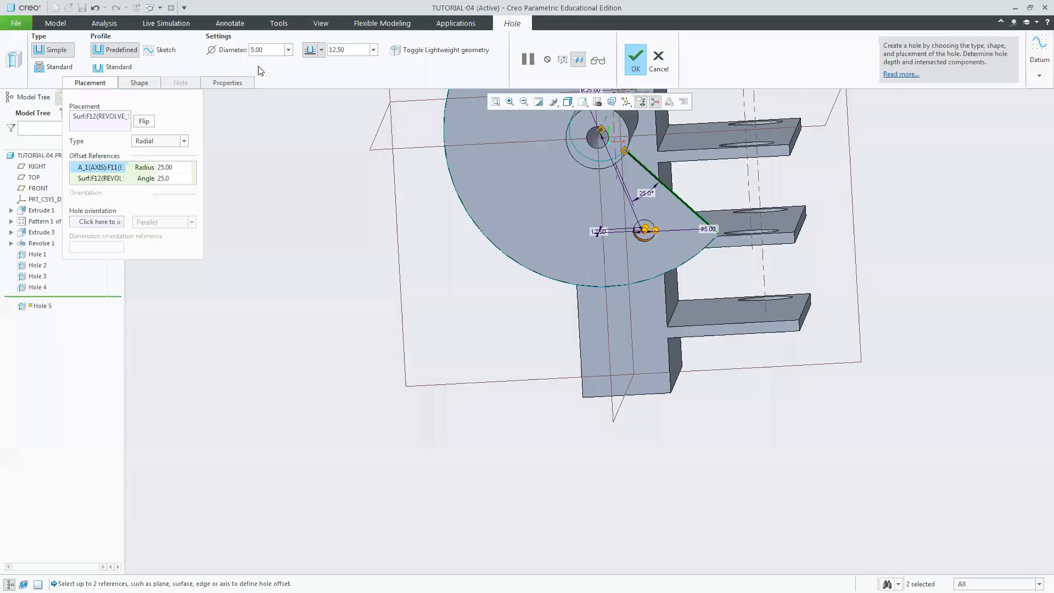
pyautogui.write('1')
pyautogui.press('Return')
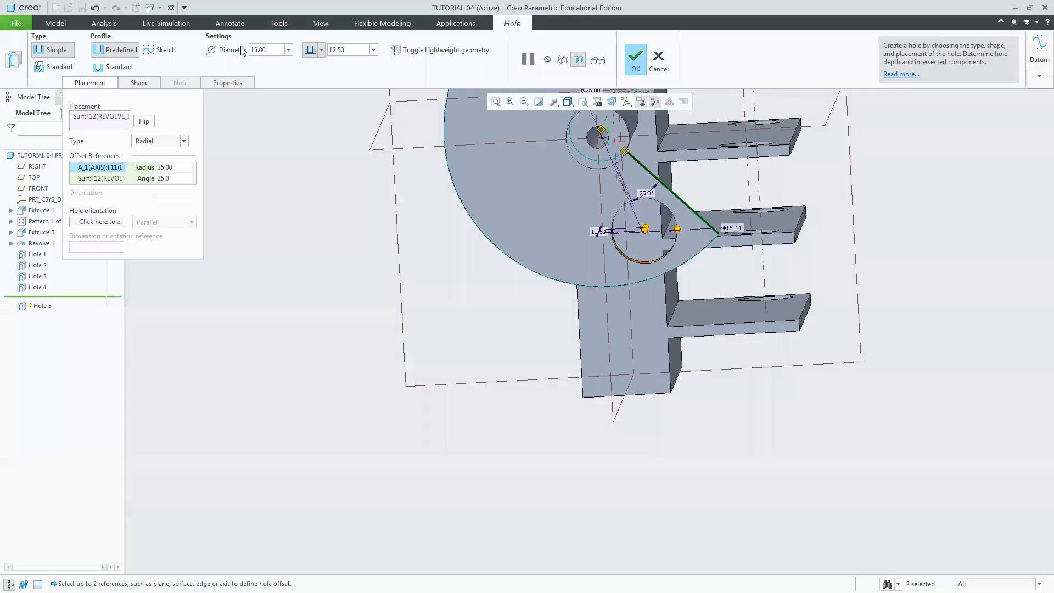
# Step: Set the flange hole's depth to run up to the next surface and complete the hole
pyautogui.click(322, 50)
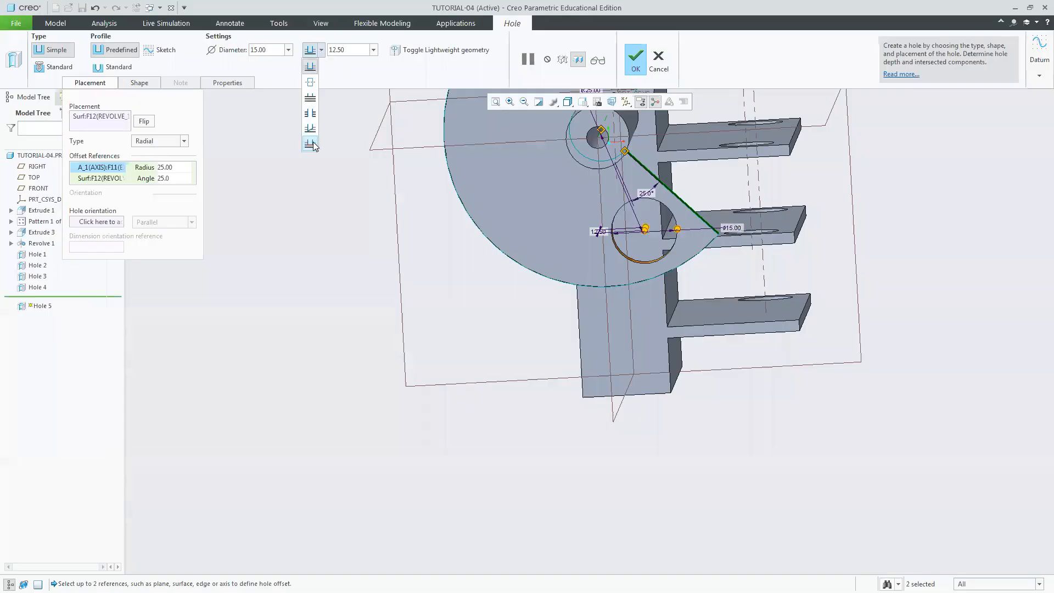
pyautogui.click(310, 97)
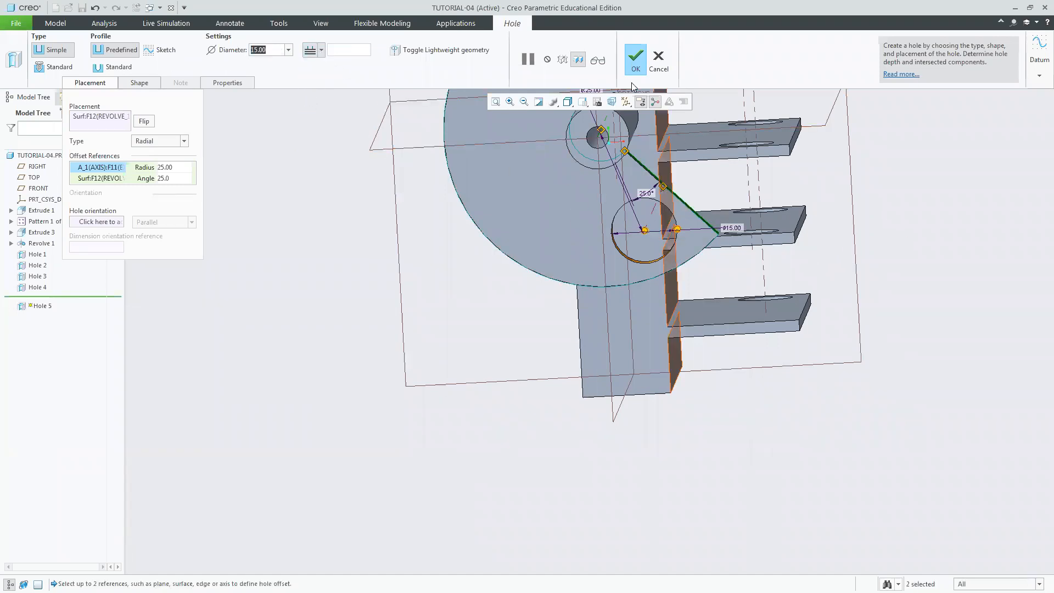
pyautogui.click(628, 56)
# Step: Hide all datum display, deselect the new flange hole and inspect it at an angle
pyautogui.click(628, 103)
pyautogui.click(626, 115)
pyautogui.click(864, 341)
pyautogui.moveTo(860, 333); pyautogui.dragTo(851, 345, button='middle')
pyautogui.moveTo(801, 414); pyautogui.dragTo(794, 412, button='middle')
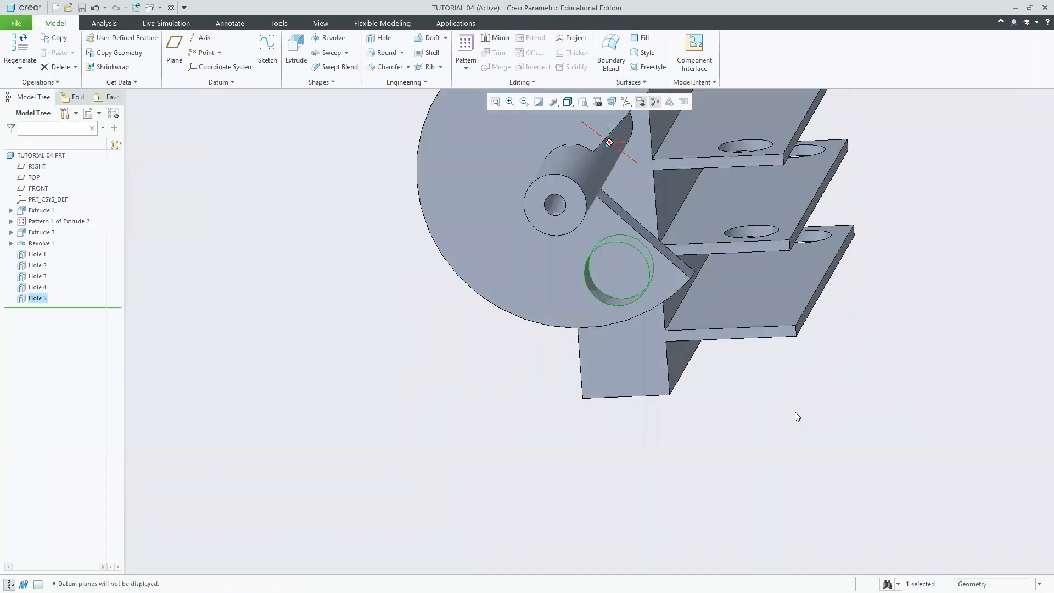
pyautogui.click(797, 416)
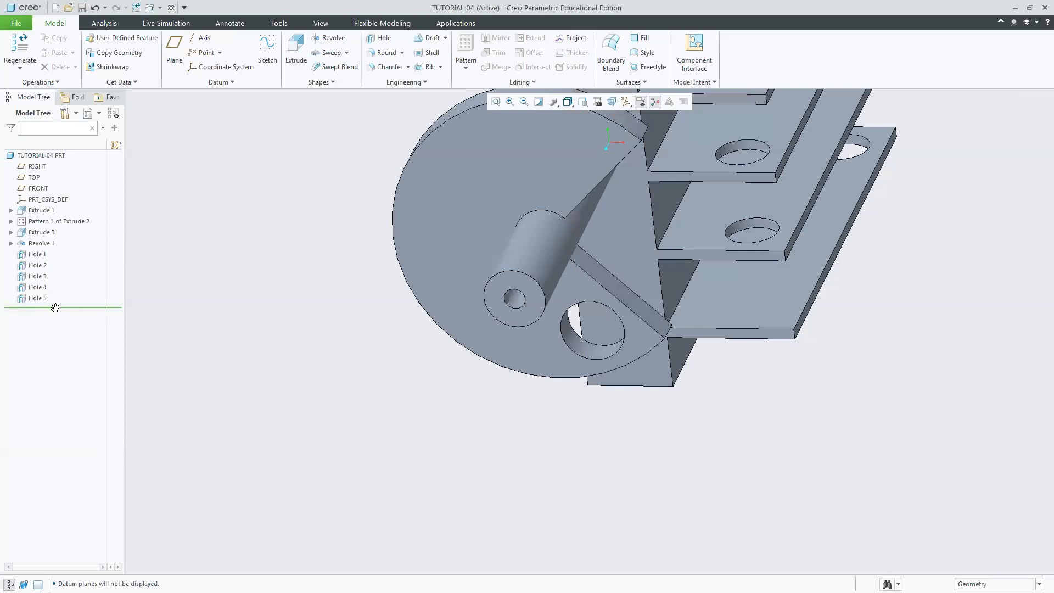
# Step: Delete Hole 5 from the flange
pyautogui.click(36, 298)
pyautogui.press('Delete')
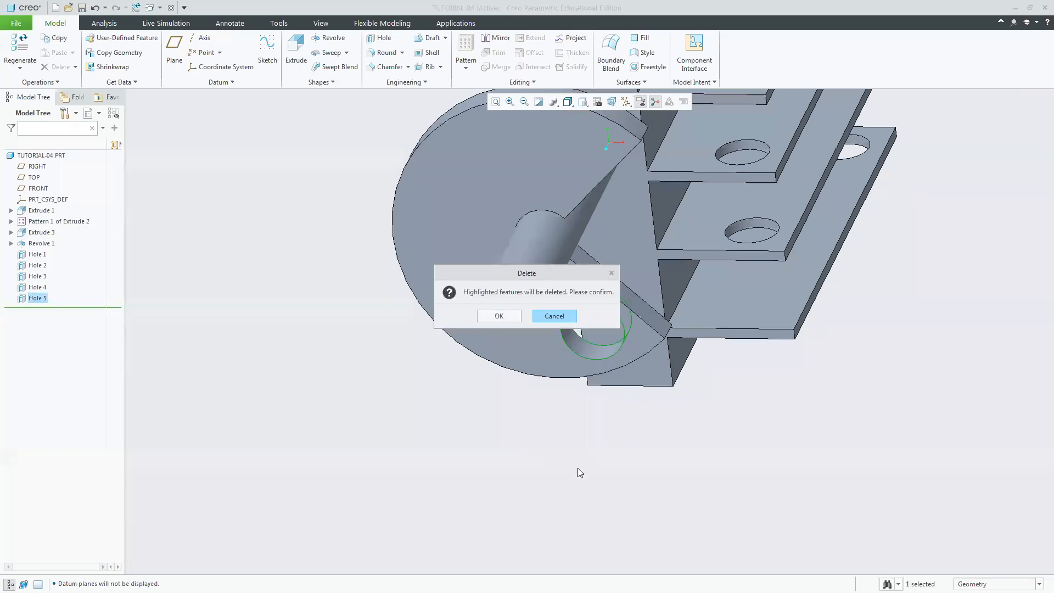
pyautogui.click(498, 316)
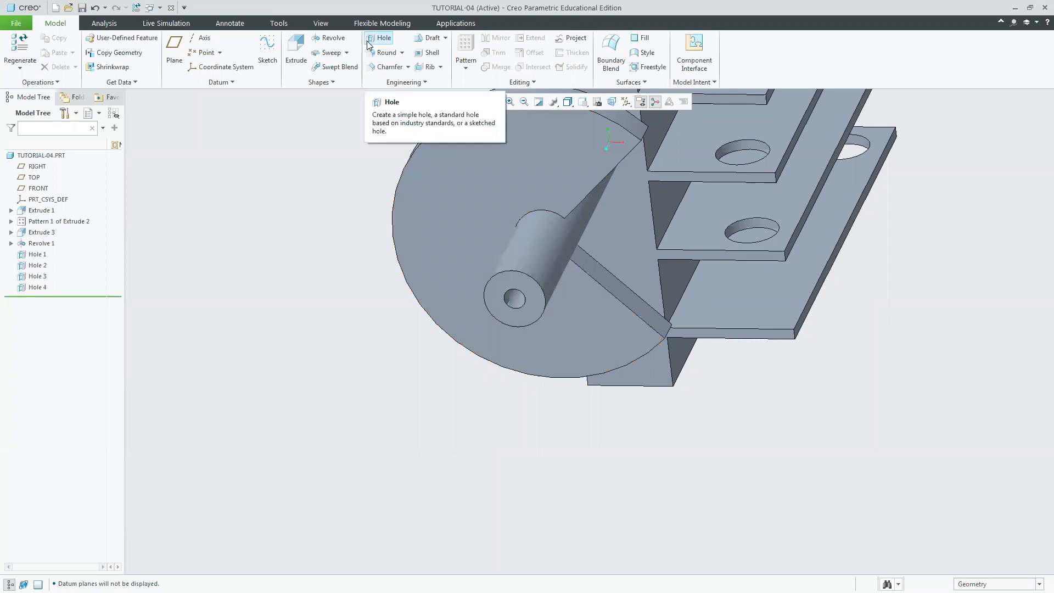
# Step: Show the datum axes and start a new 15 mm diameter hole on the flange's front face near the angled cut
pyautogui.click(626, 102)
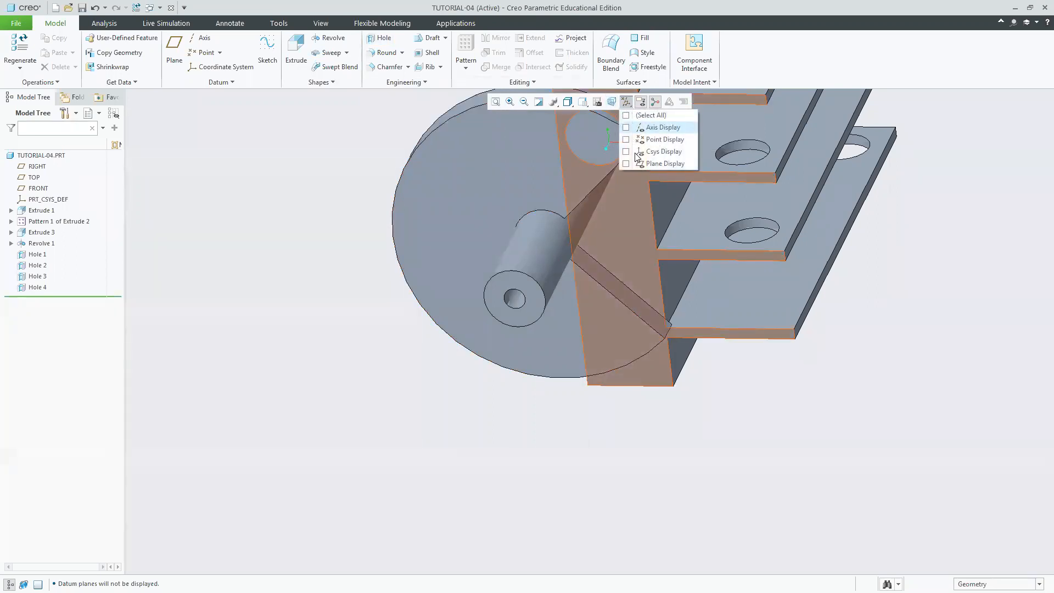
pyautogui.click(644, 128)
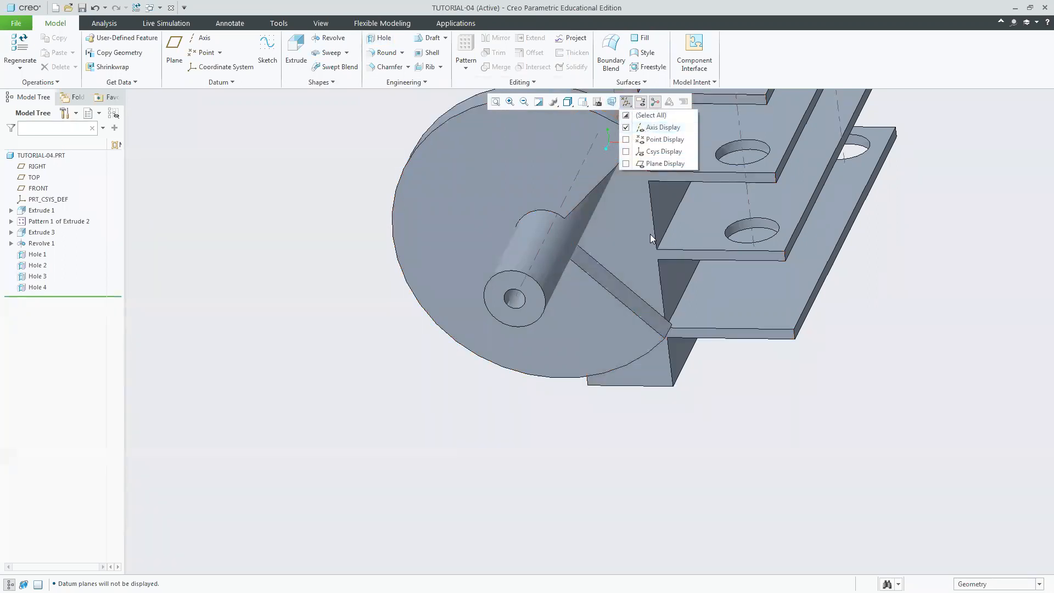
pyautogui.click(380, 38)
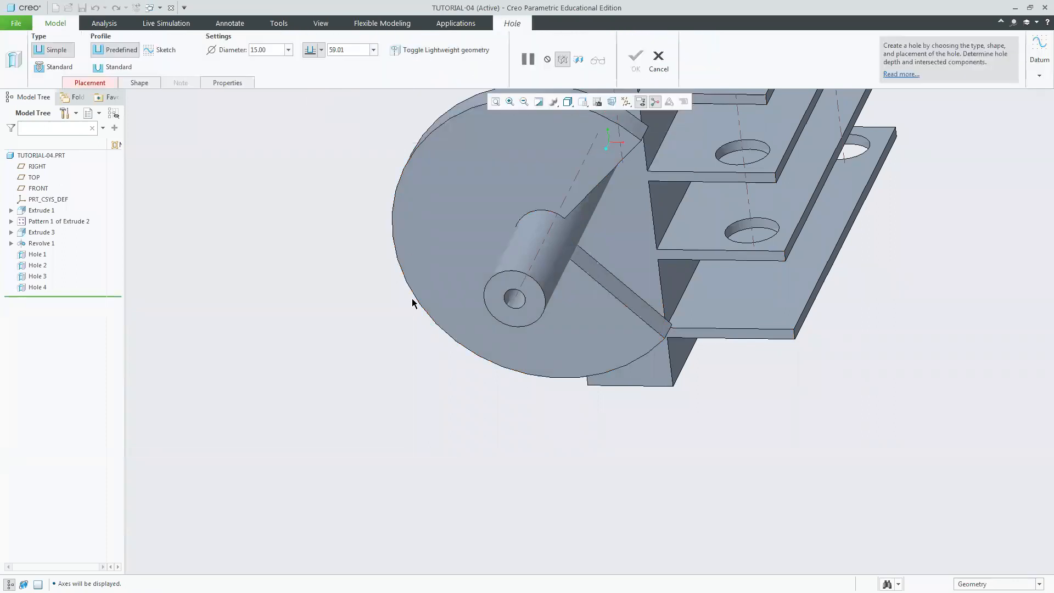
pyautogui.click(592, 340)
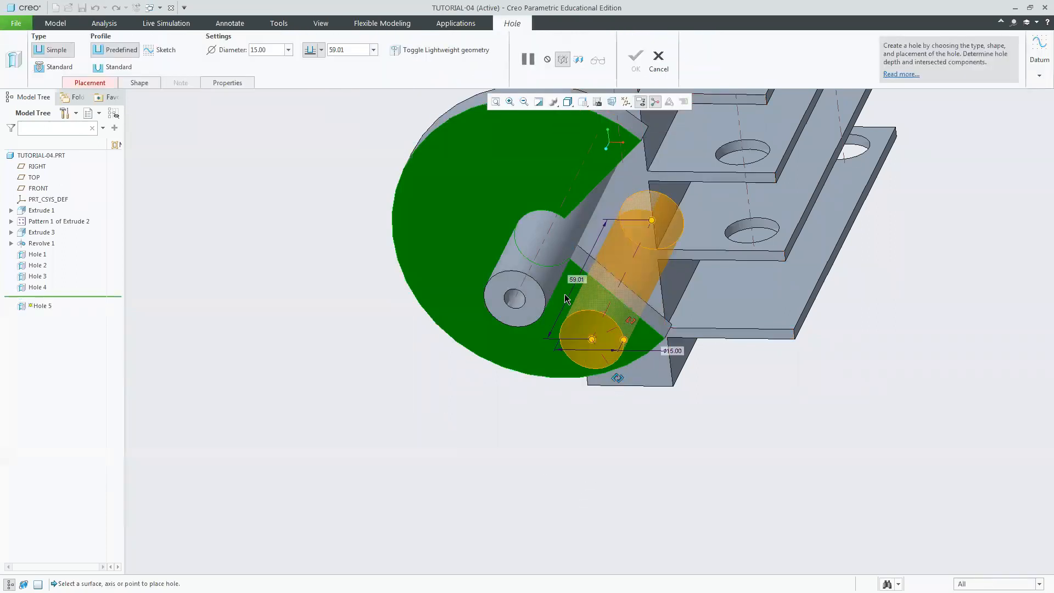
pyautogui.click(258, 50)
# Step: Reference the new flange hole to the pipe axis and set its placement type to Radial
pyautogui.click(615, 378)
pyautogui.moveTo(520, 280); pyautogui.dragTo(544, 238)
pyautogui.click(88, 82)
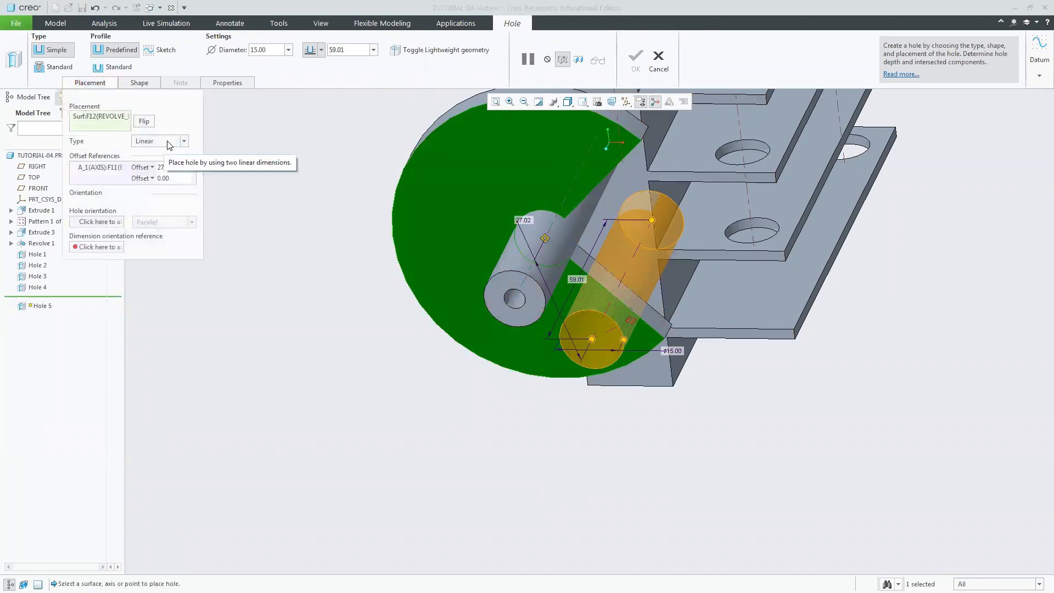
pyautogui.click(169, 144)
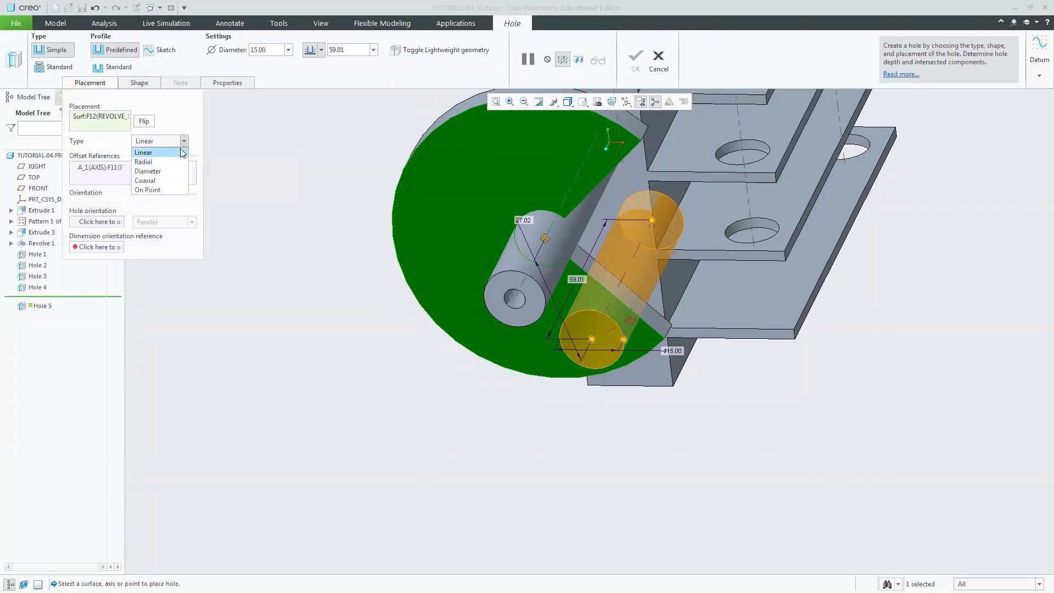
pyautogui.click(170, 162)
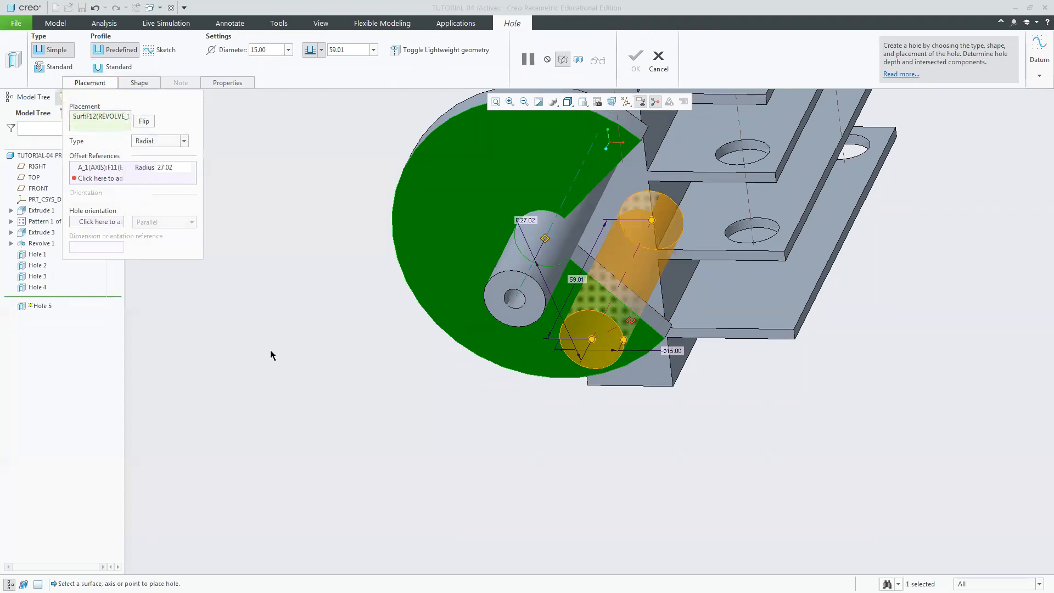
# Step: Shift the new hole slightly toward the angled cut and set its radius from the pipe axis to 25 mm
pyautogui.click(177, 166)
pyautogui.write('25')
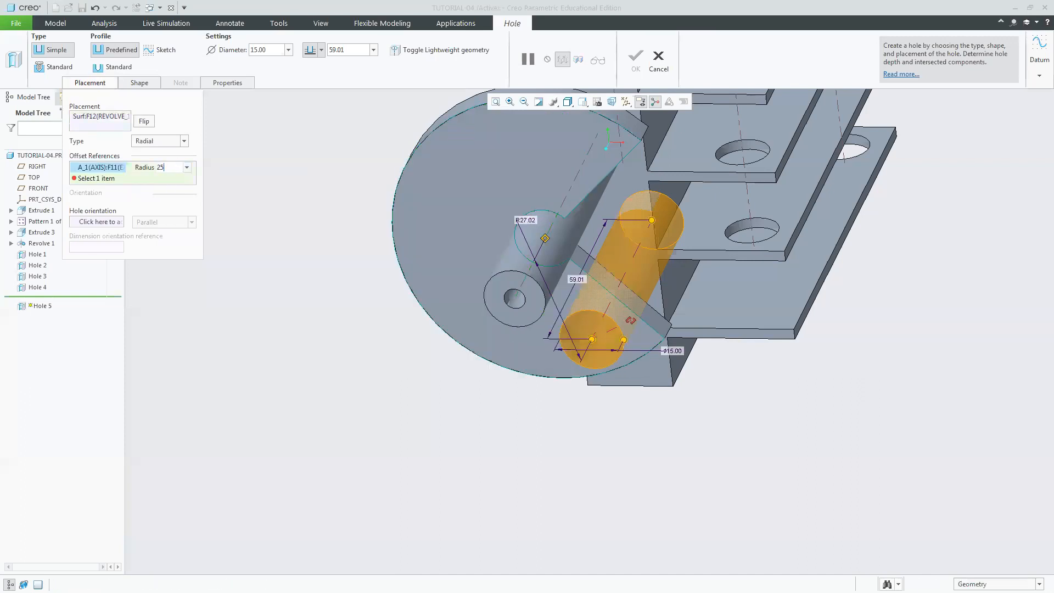
pyautogui.press('Return')
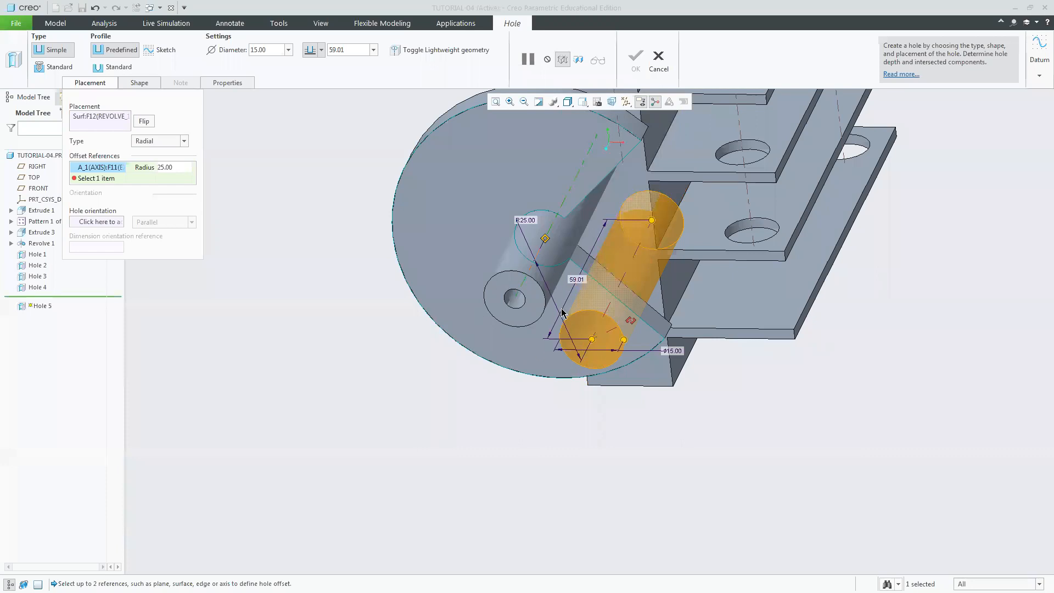
pyautogui.moveTo(592, 339)
pyautogui.mouseDown()
pyautogui.moveTo(408, 204)
pyautogui.moveTo(625, 479)
pyautogui.moveTo(796, 270)
pyautogui.moveTo(616, 301)
pyautogui.moveTo(596, 327)
pyautogui.mouseUp()
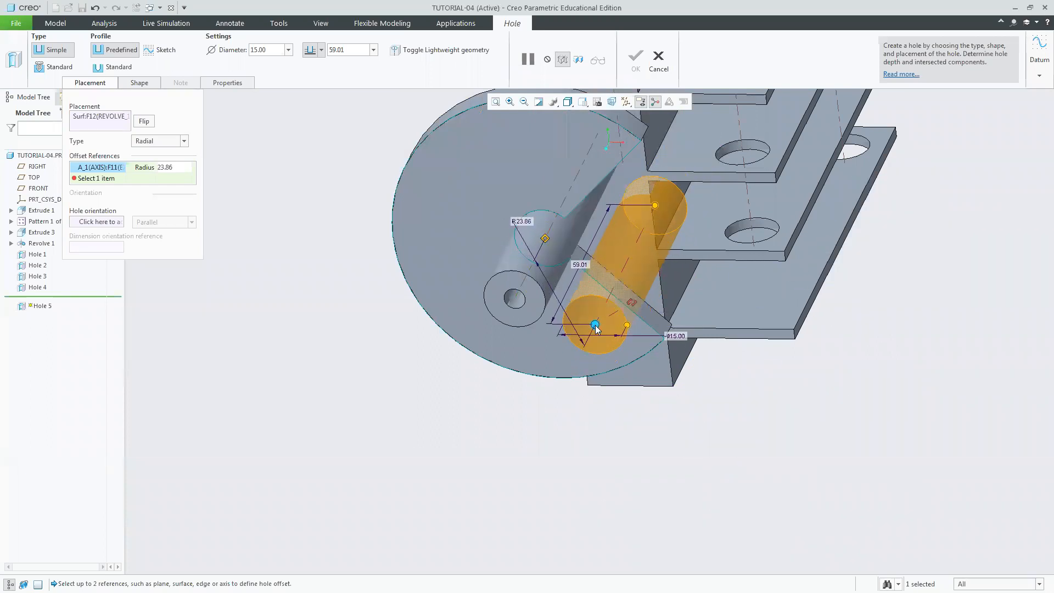
pyautogui.click(179, 166)
pyautogui.write('25')
pyautogui.press('Return')
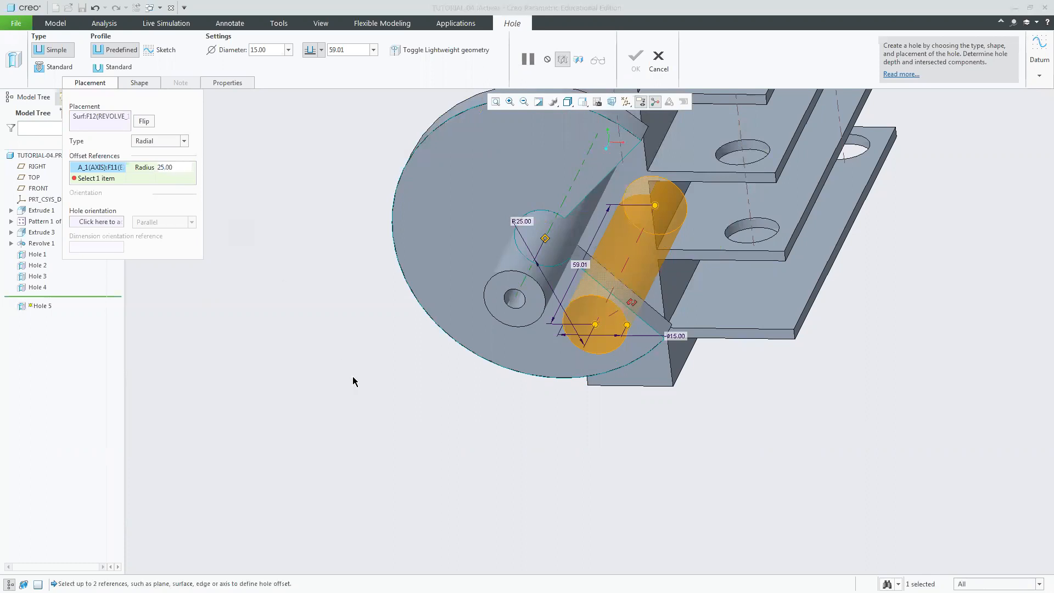
# Step: Activate the hole's second offset reference and switch to the Word exercise sheet to look up the Hole 5 requirements
pyautogui.click(94, 180)
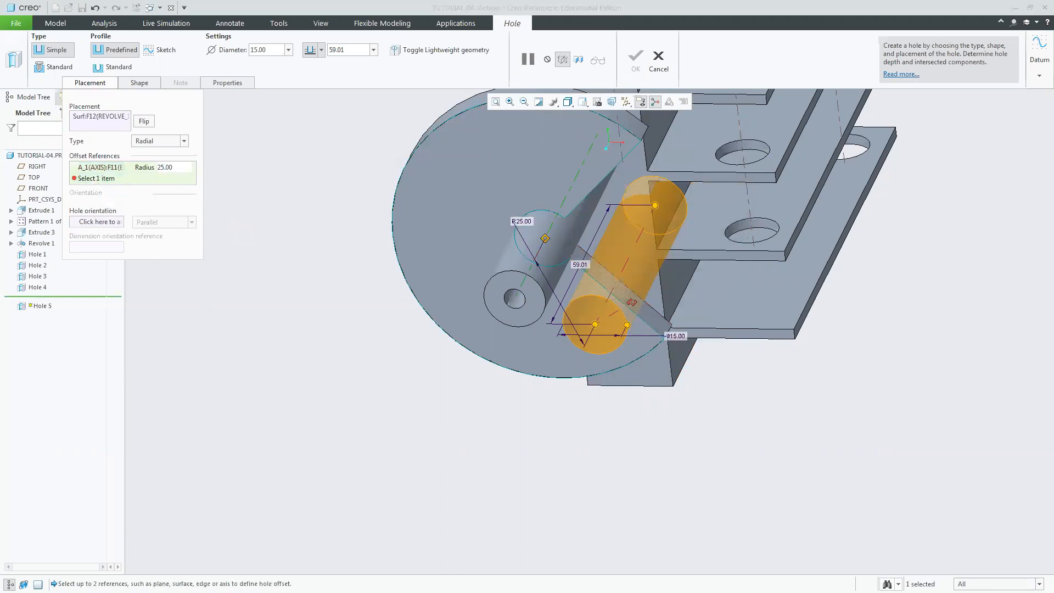
pyautogui.hotkey('alt', 'Tab')
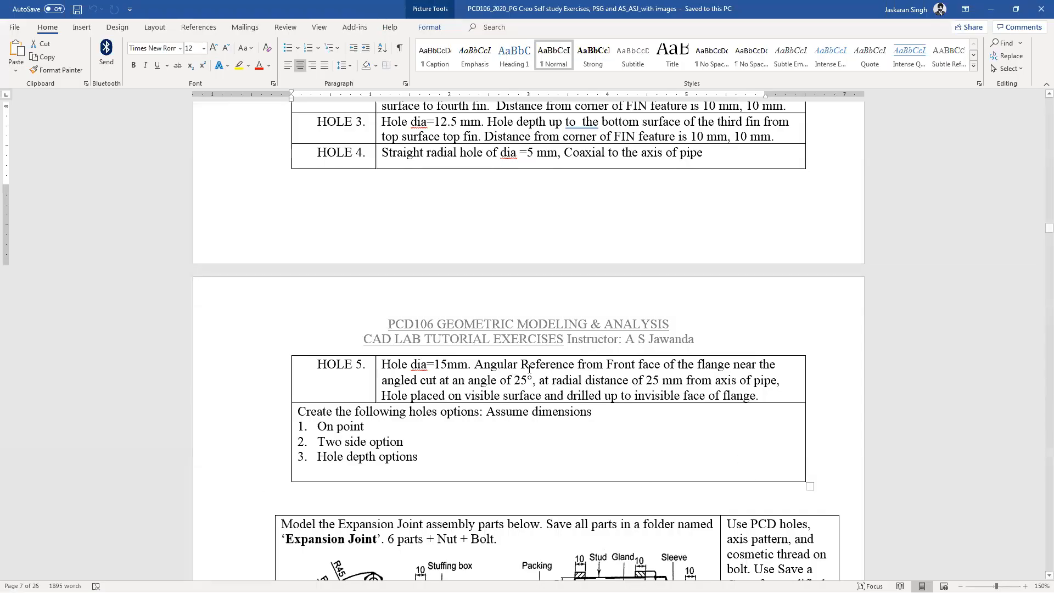
# Step: Highlight the angular reference requirement, return to Creo, and reference the hole to the angled cut face at 25 degrees
pyautogui.moveTo(511, 366); pyautogui.dragTo(533, 379)
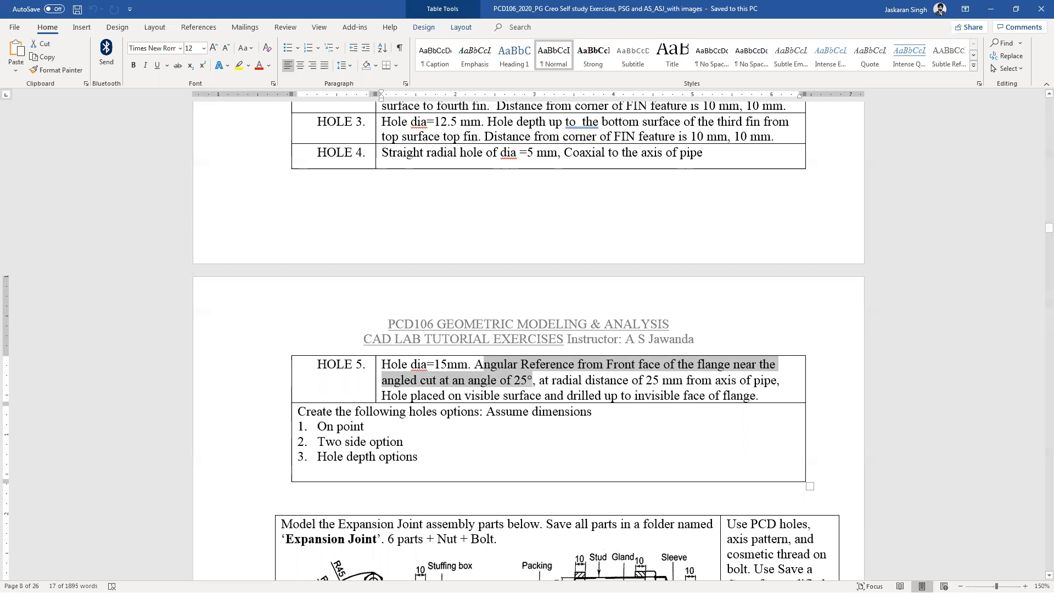
pyautogui.hotkey('alt', 'Tab')
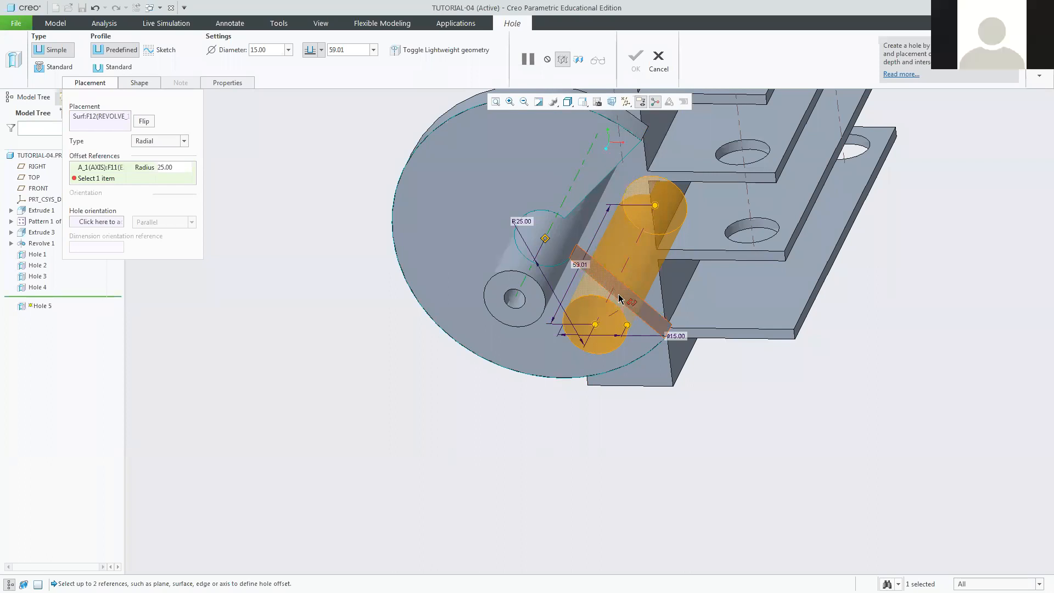
pyautogui.click(657, 323)
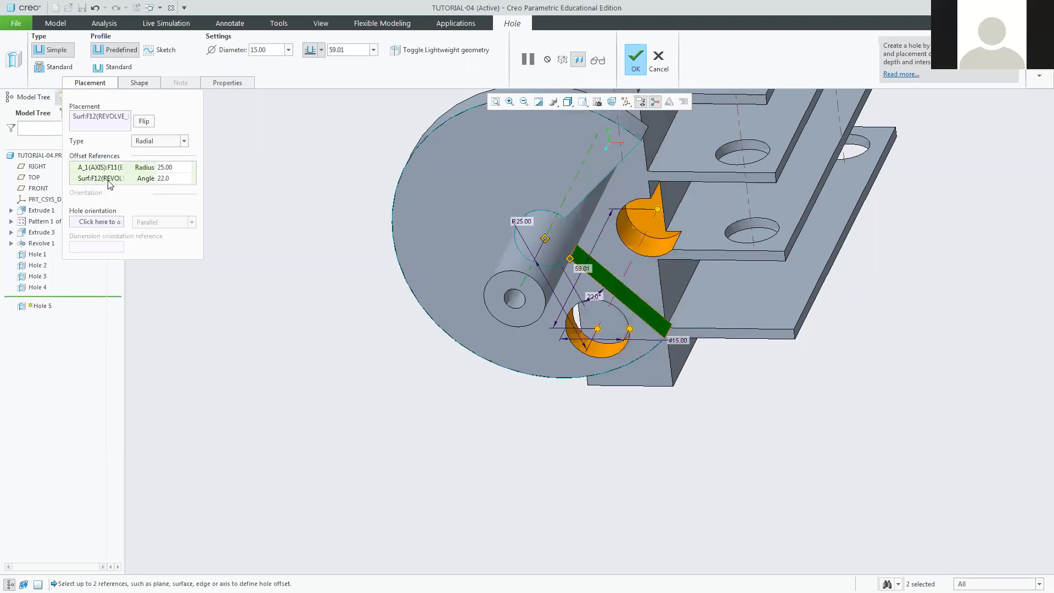
pyautogui.click(173, 181)
pyautogui.write('25')
pyautogui.press('Return')
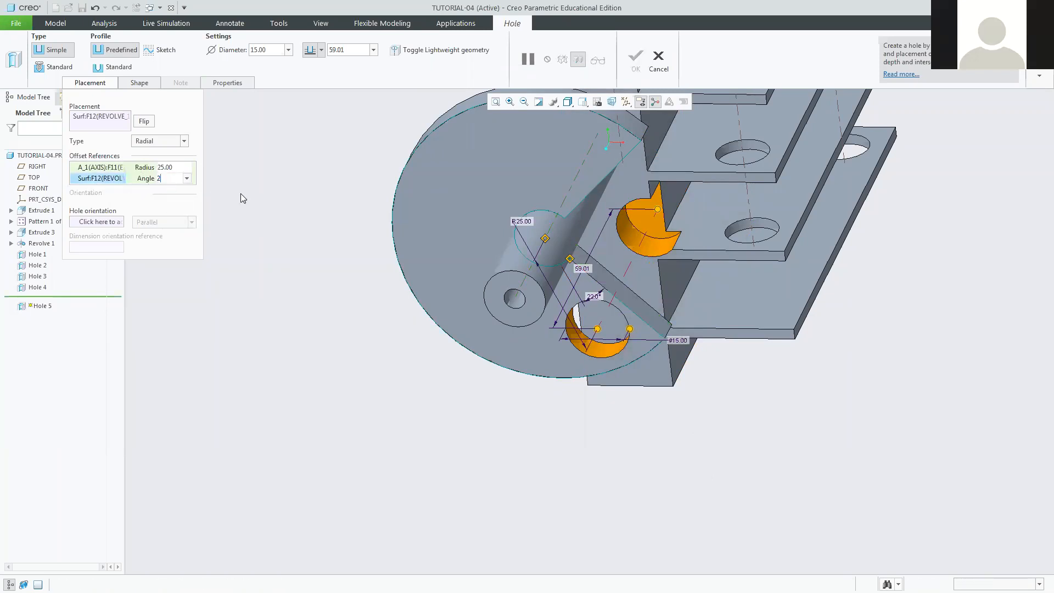
# Step: Try angles of 50, 75 and 125 degrees for the flange hole and restore its angle to 25 degrees
pyautogui.click(176, 181)
pyautogui.write('50')
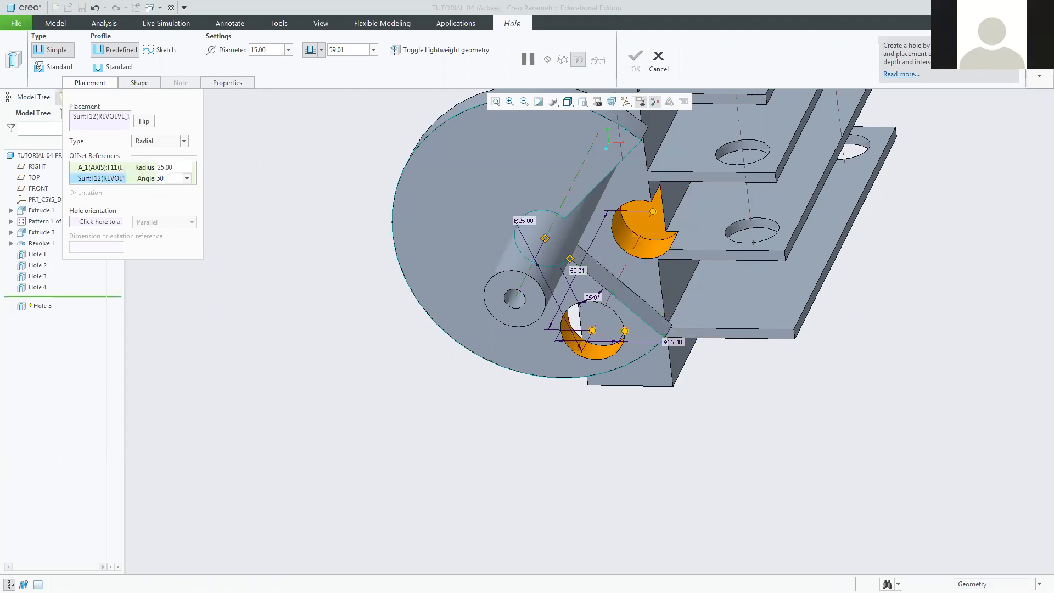
pyautogui.press('Return')
pyautogui.click(175, 181)
pyautogui.write('75')
pyautogui.press('Return')
pyautogui.click(175, 181)
pyautogui.write('125')
pyautogui.press('Return')
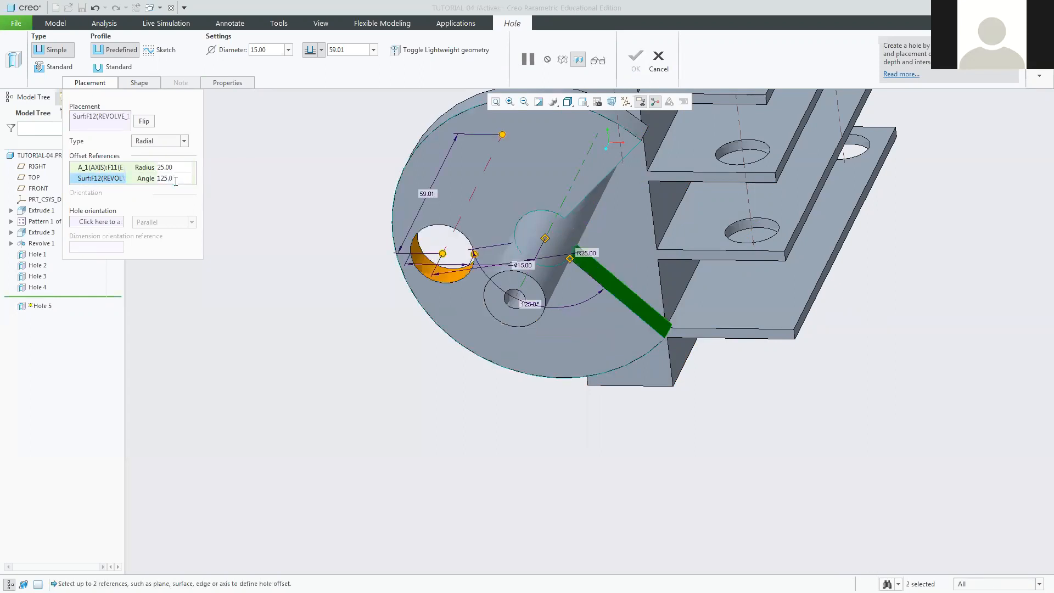
pyautogui.click(176, 181)
pyautogui.write('25')
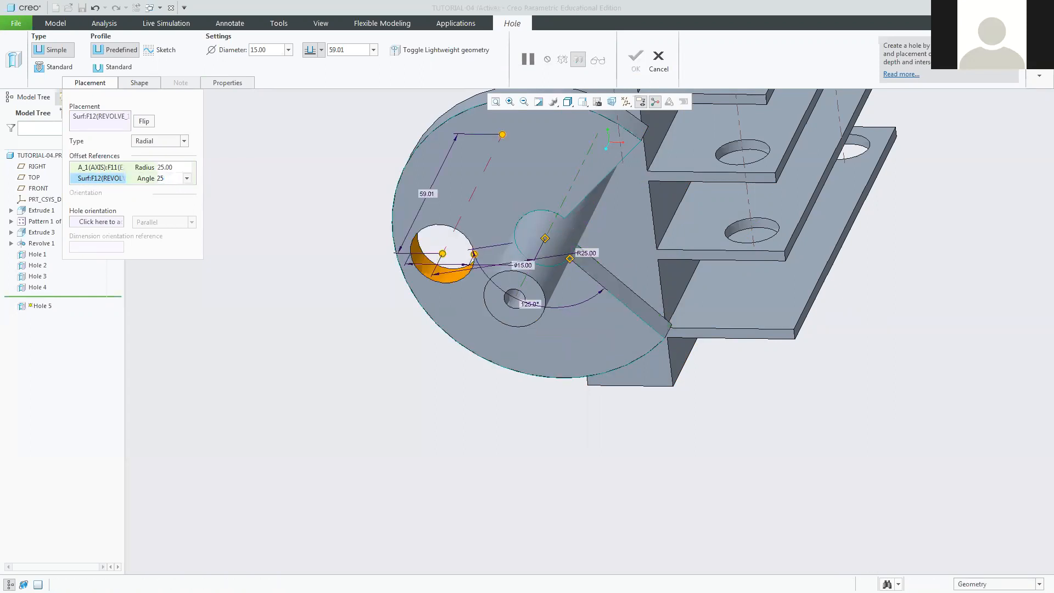
pyautogui.press('Return')
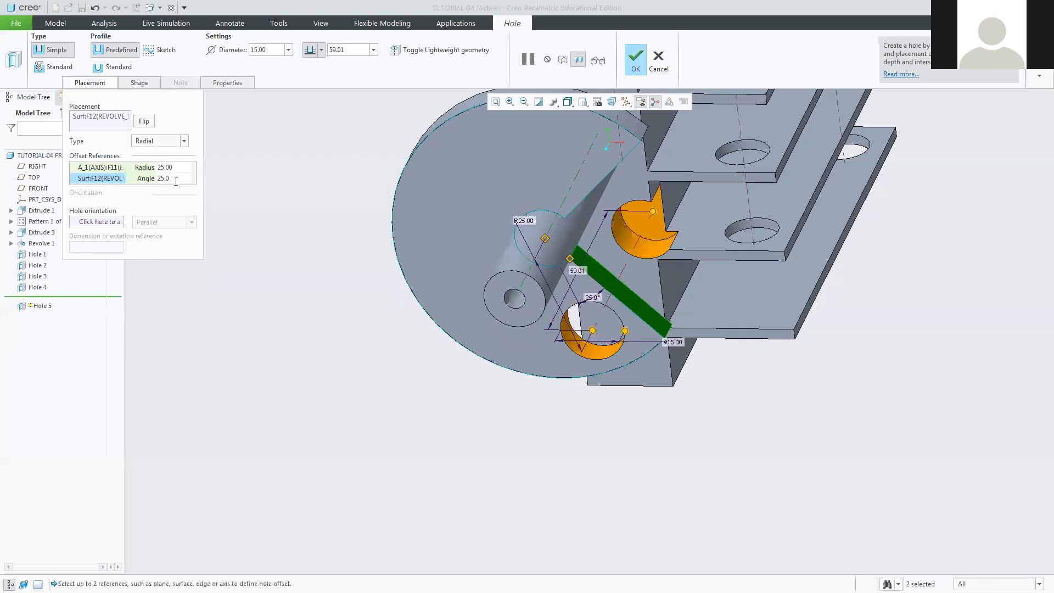
# Step: Set the flange hole's depth to the next surface and complete the hole
pyautogui.click(321, 49)
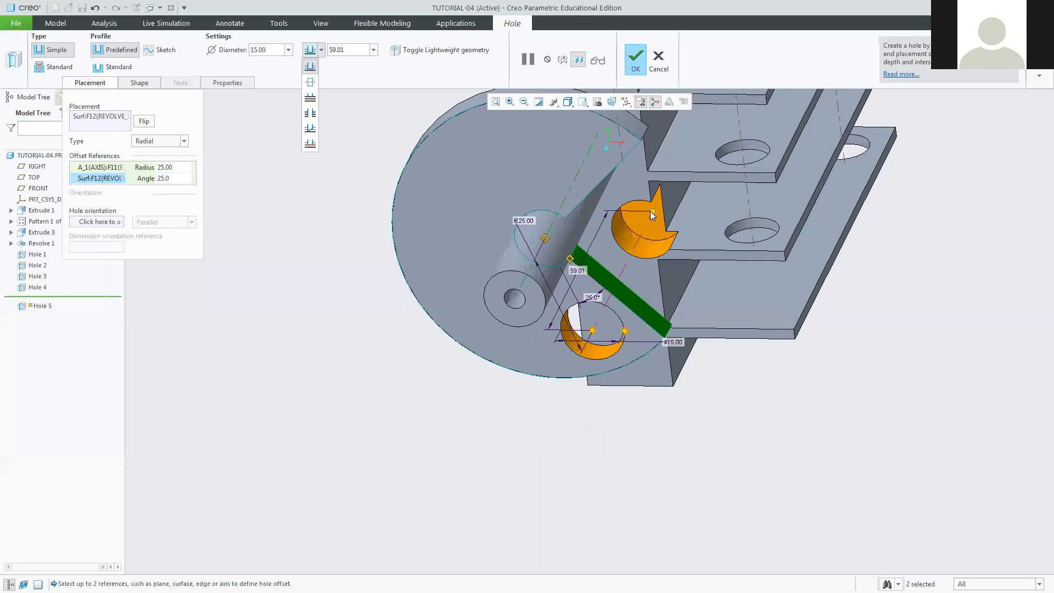
pyautogui.click(309, 98)
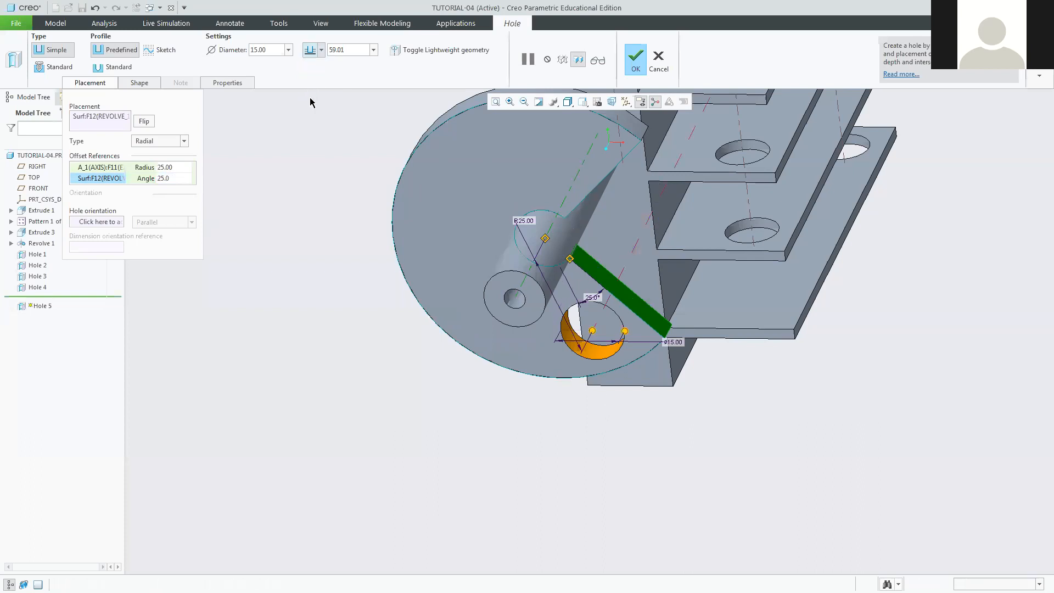
pyautogui.click(639, 57)
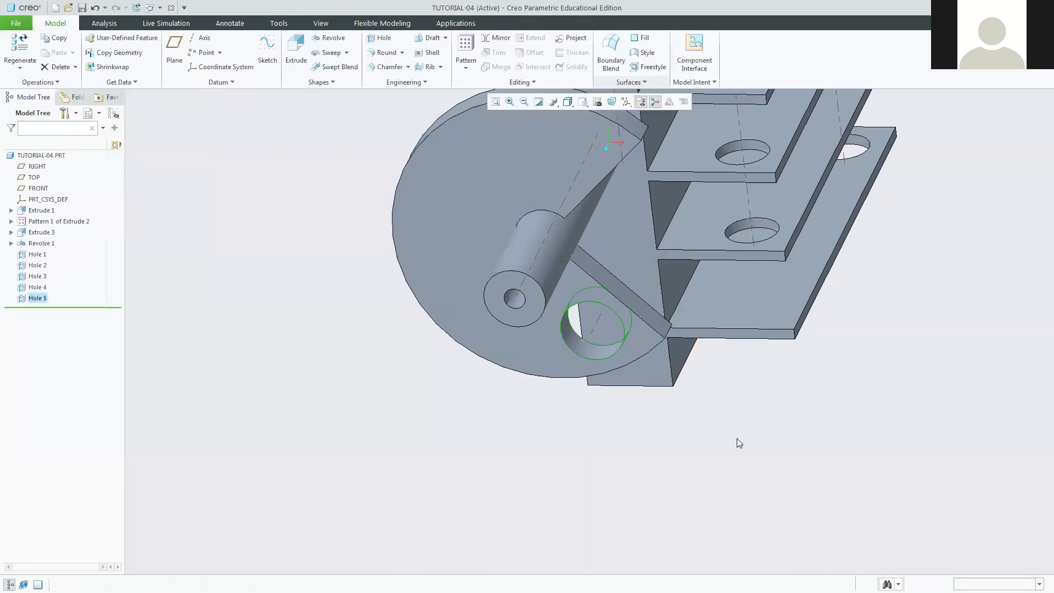
pyautogui.click(794, 493)
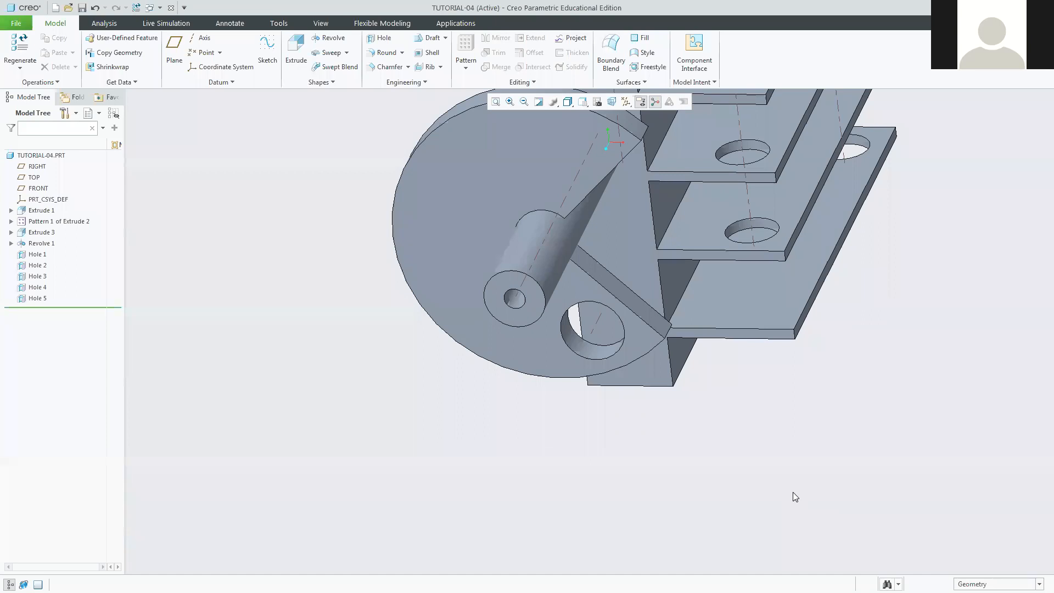
# Step: Reopen Hole 5 for redefinition and try its placement type as Linear
pyautogui.click(583, 102)
pyautogui.click(592, 114)
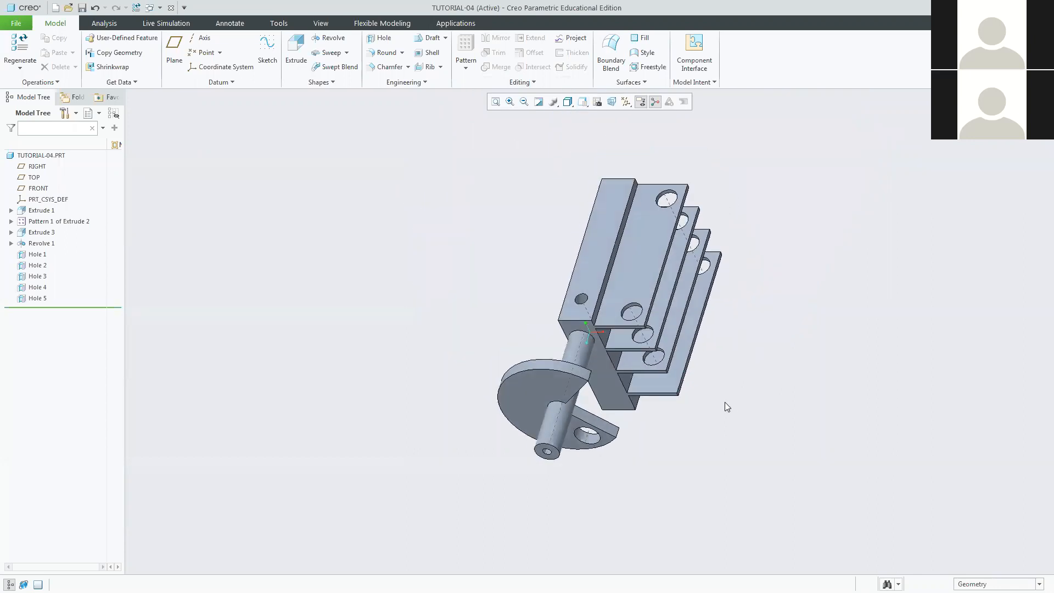
pyautogui.click(34, 299)
pyautogui.click(50, 233)
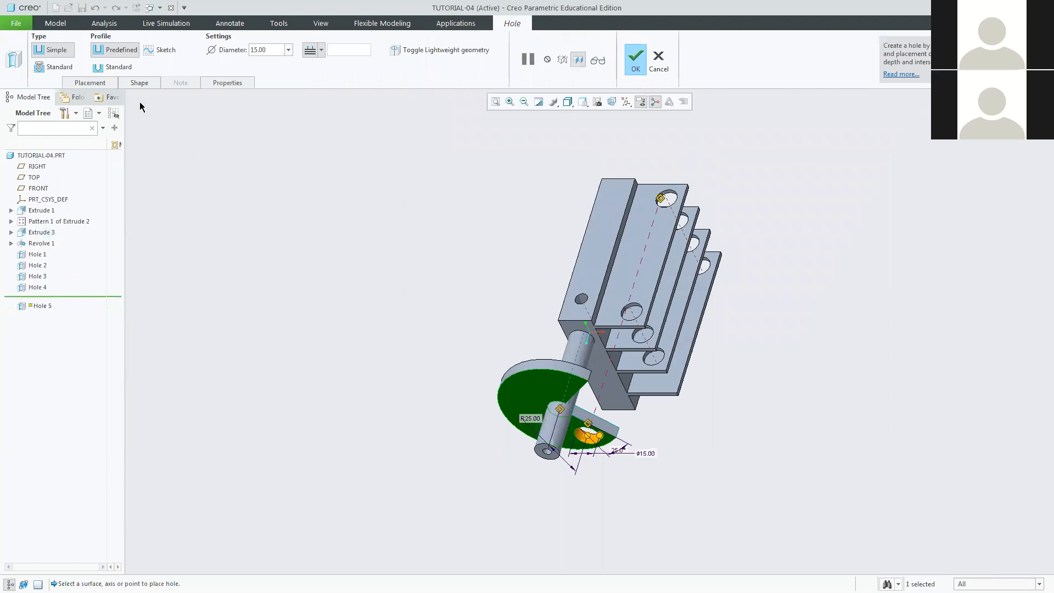
pyautogui.click(90, 83)
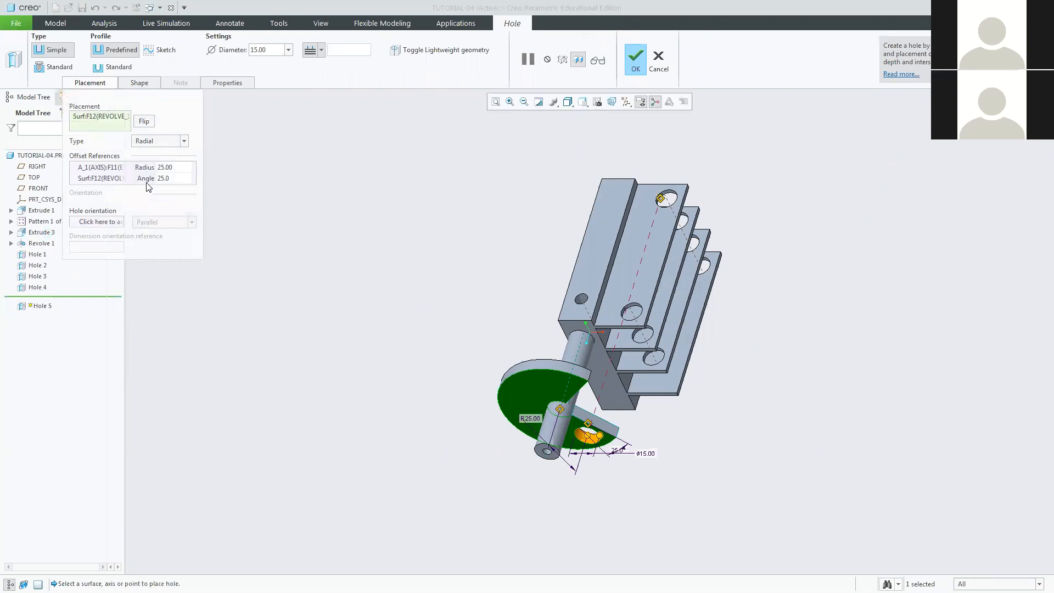
pyautogui.click(183, 142)
pyautogui.click(174, 154)
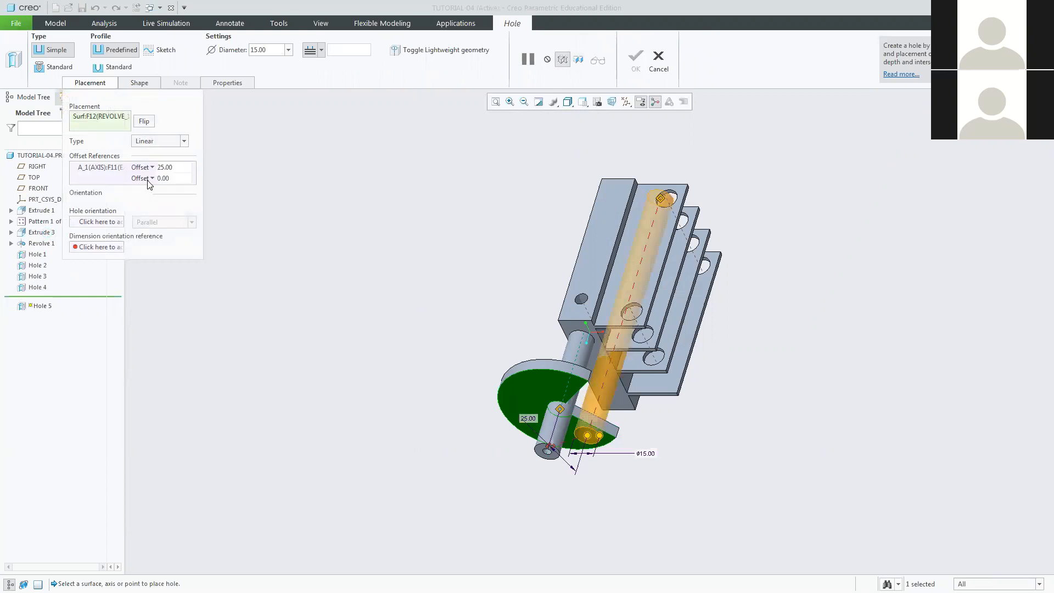
# Step: Return Hole 5 to Radial placement with the angled cut face as its angular reference and accept the redefinition
pyautogui.click(163, 143)
pyautogui.click(162, 164)
pyautogui.click(110, 180)
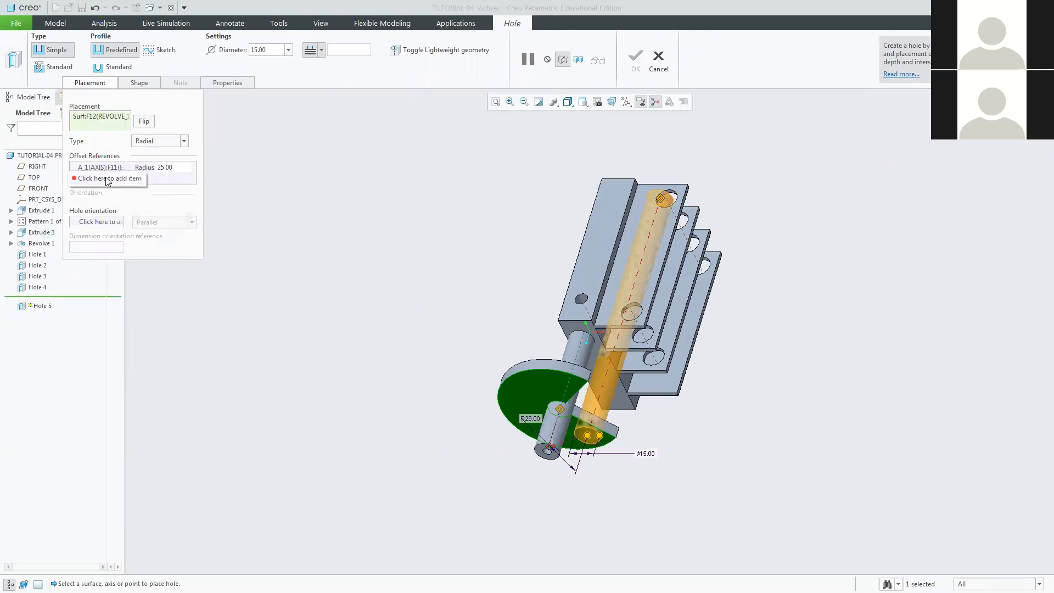
pyautogui.click(603, 427)
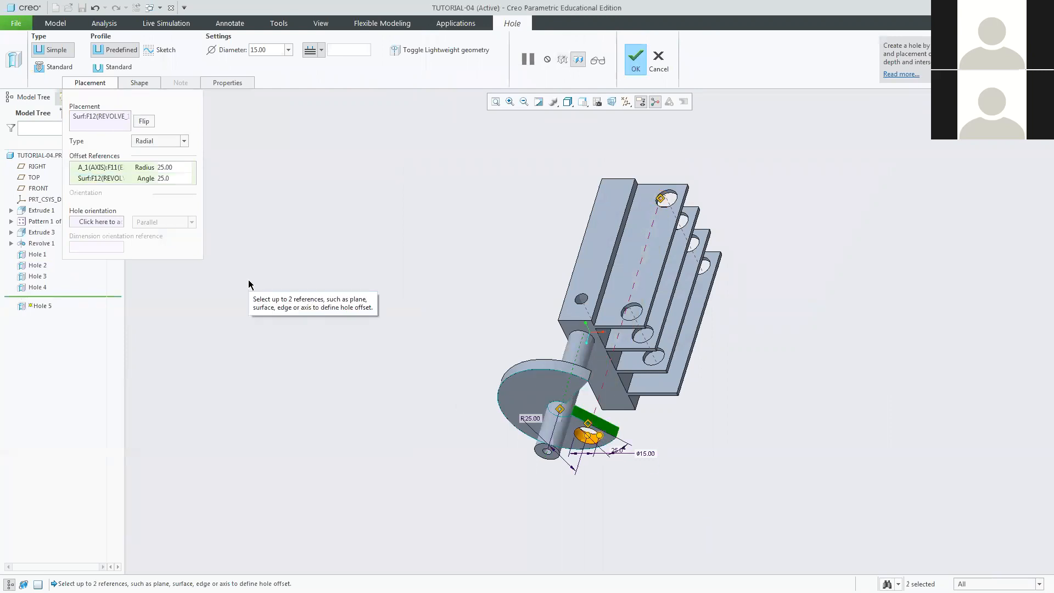
pyautogui.click(635, 58)
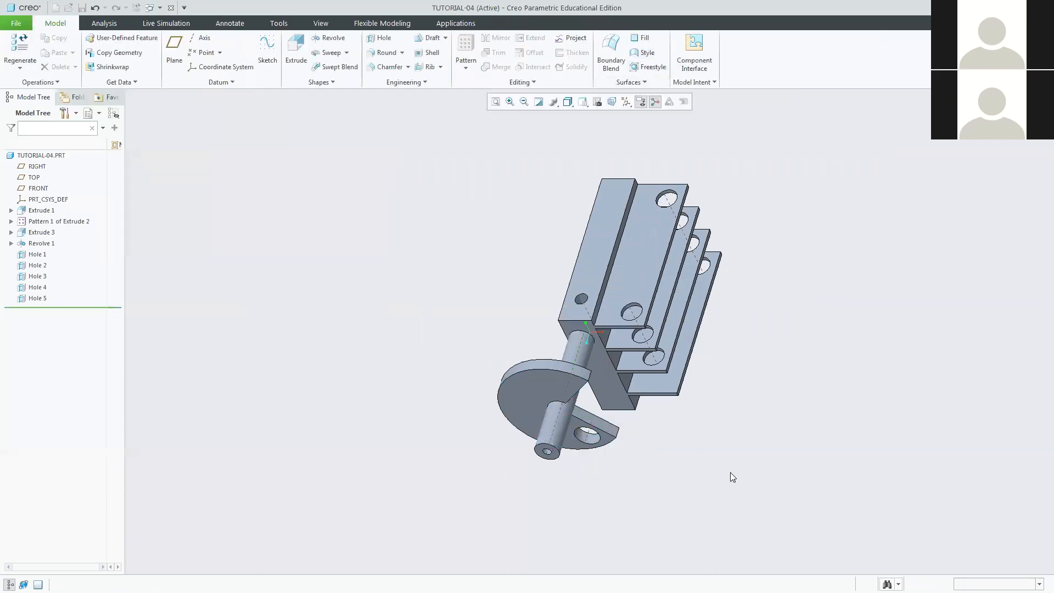
pyautogui.click(583, 102)
pyautogui.click(585, 113)
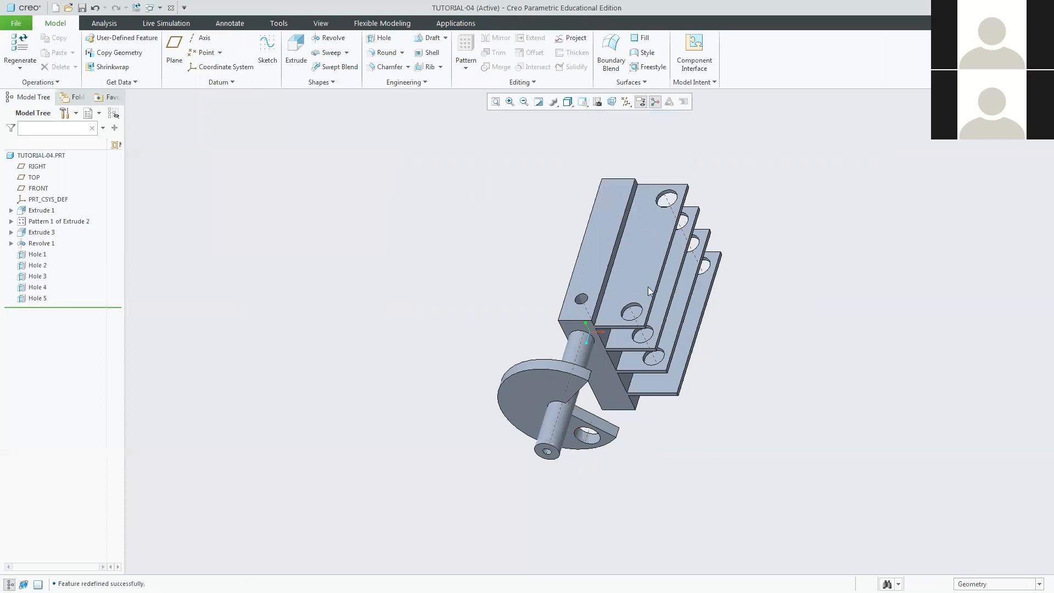
pyautogui.click(509, 101)
pyautogui.click(439, 164)
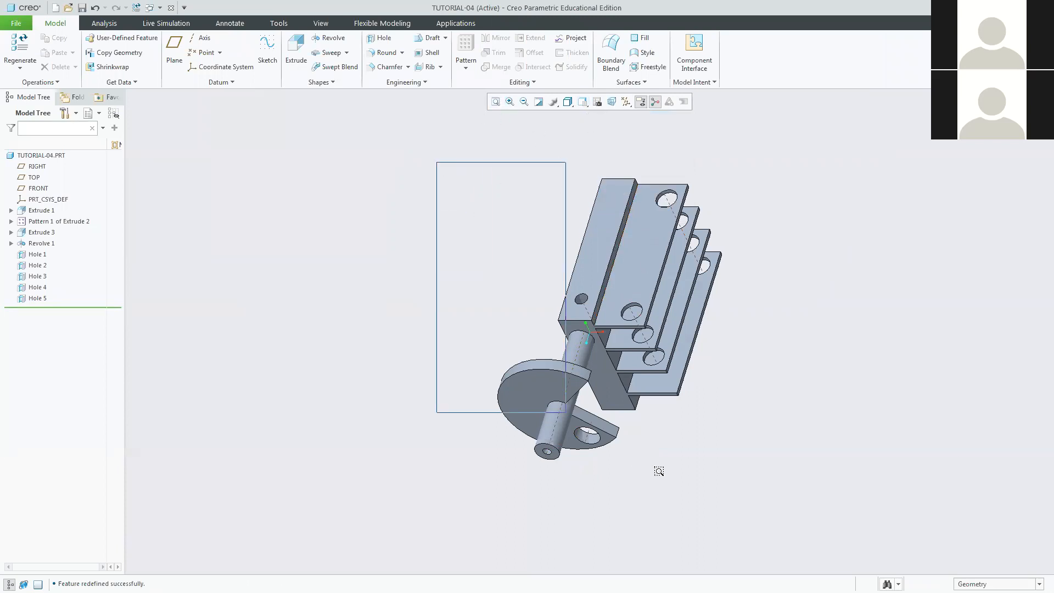
pyautogui.click(758, 488)
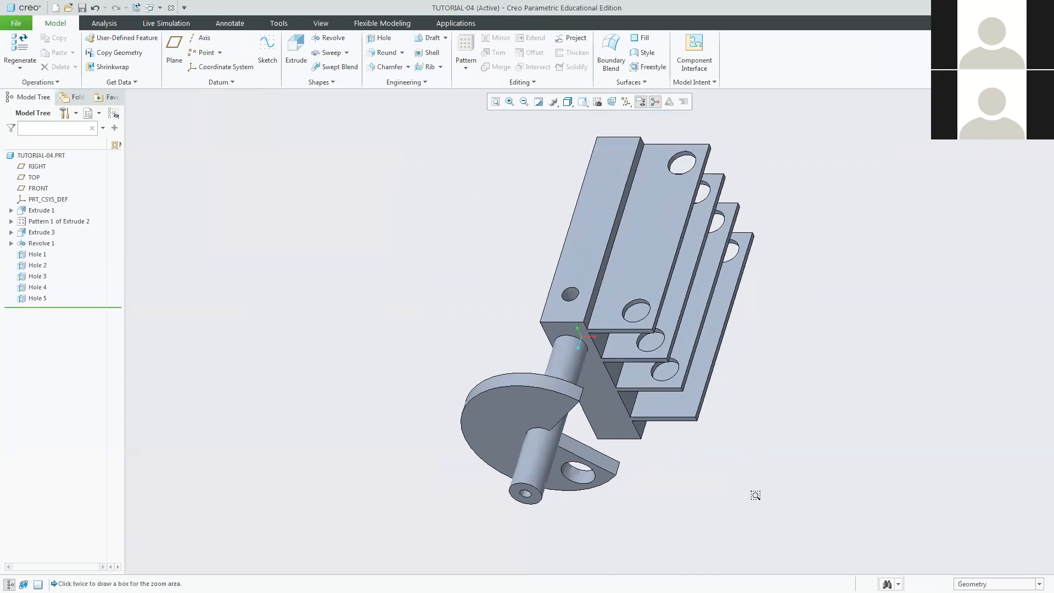
pyautogui.click(496, 103)
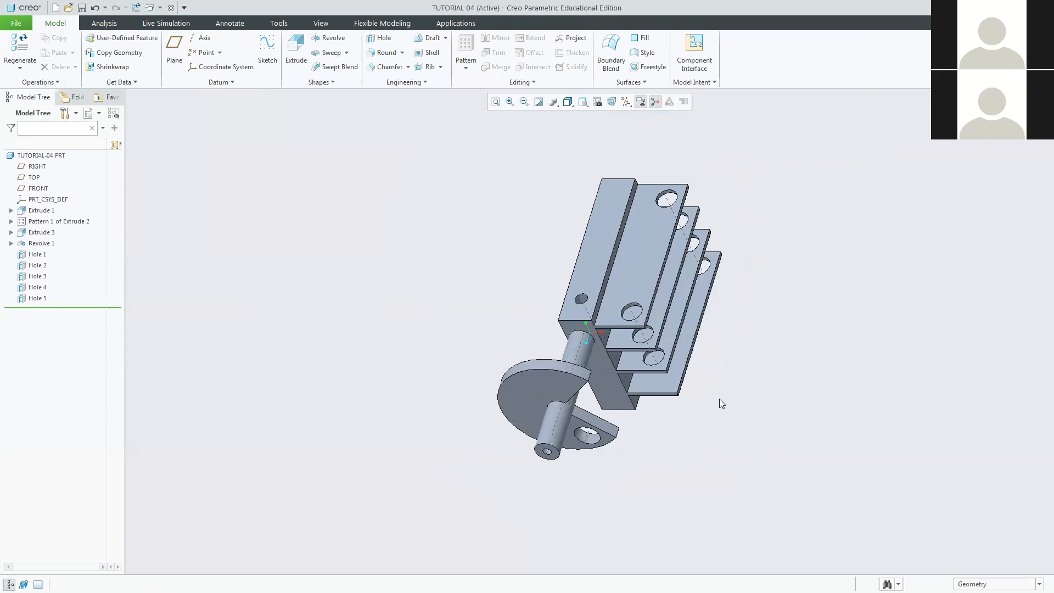
# Step: Switch to the Word exercise sheet and browse past the remaining exercises to the Tutorial 5 Flanged Elbow
pyautogui.hotkey('alt', 'Tab')
pyautogui.click(803, 453)
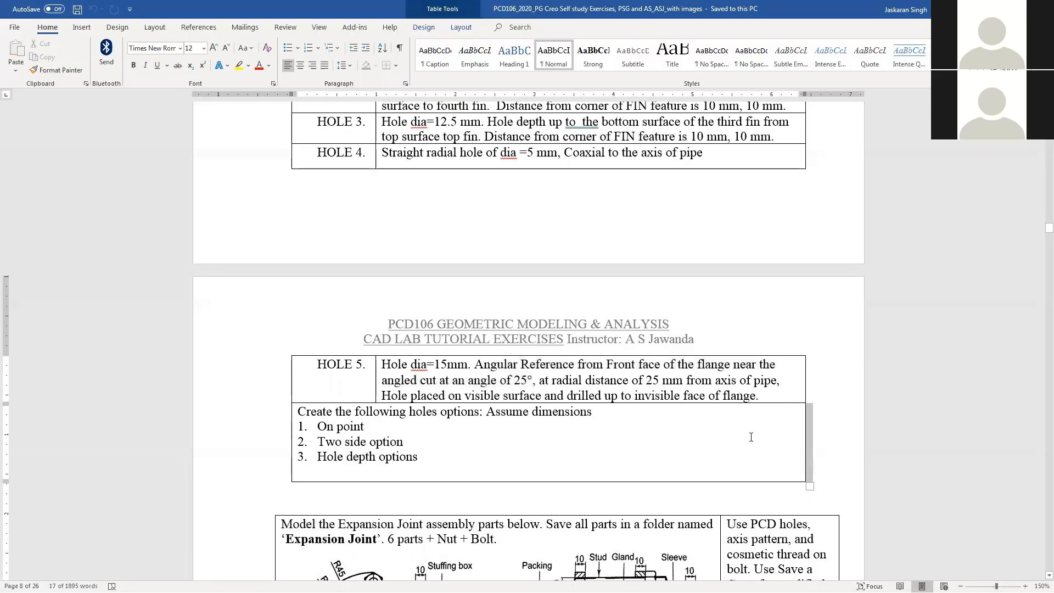
pyautogui.scroll(-5, 1038, 245)
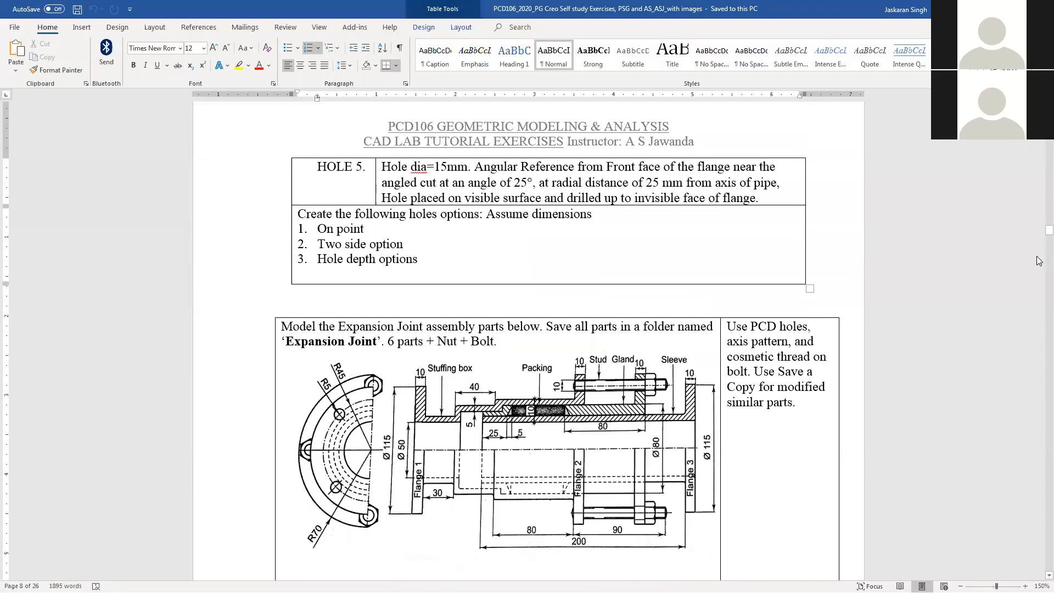
pyautogui.scroll(12, 1039, 236)
pyautogui.scroll(-10, 1039, 258)
pyautogui.scroll(-20, 1039, 272)
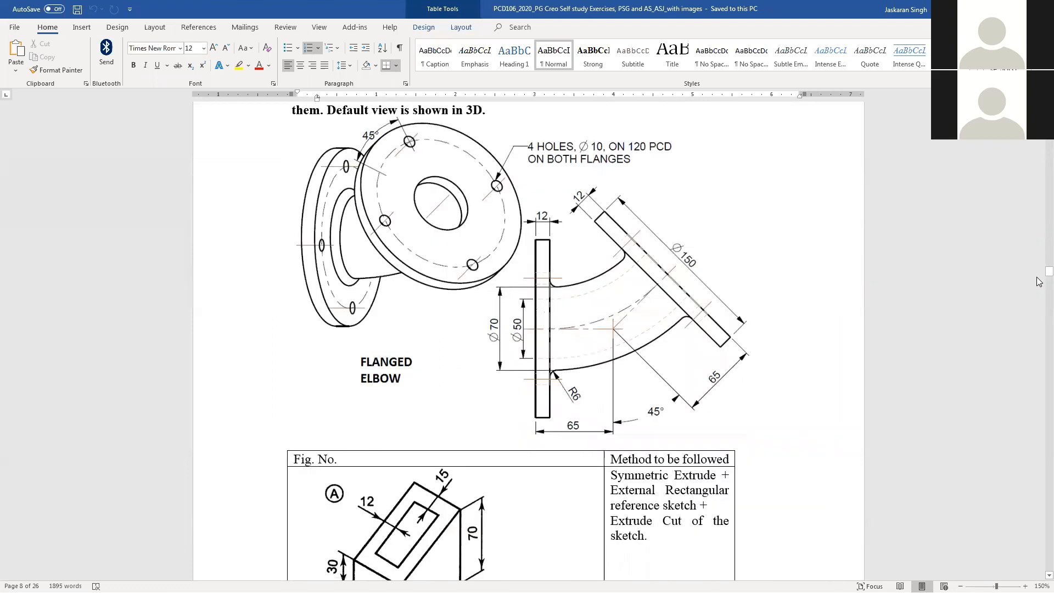
pyautogui.scroll(10, 1038, 247)
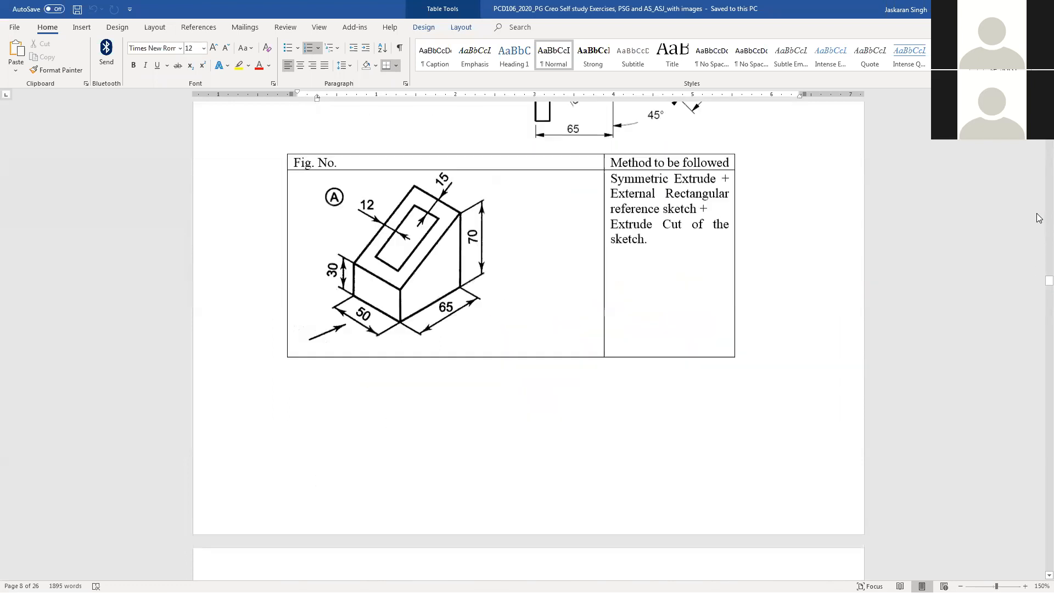
pyautogui.scroll(3, 711, 427)
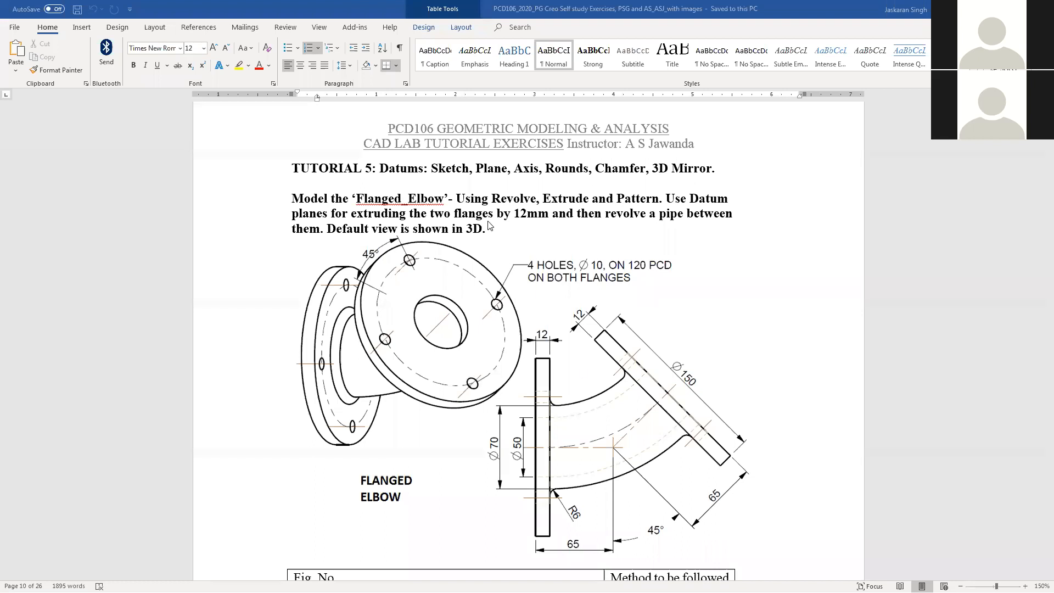
# Step: Read the Flanged Elbow modelling instructions, highlighting the required methods and the word Extrude
pyautogui.moveTo(460, 197); pyautogui.dragTo(588, 212)
pyautogui.click(602, 245)
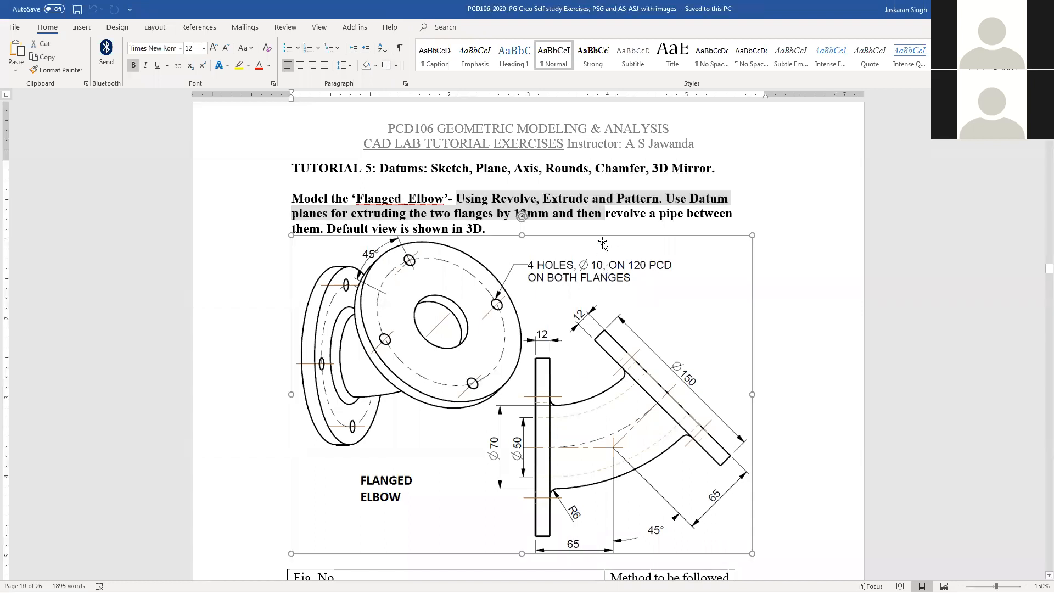
pyautogui.click(568, 199)
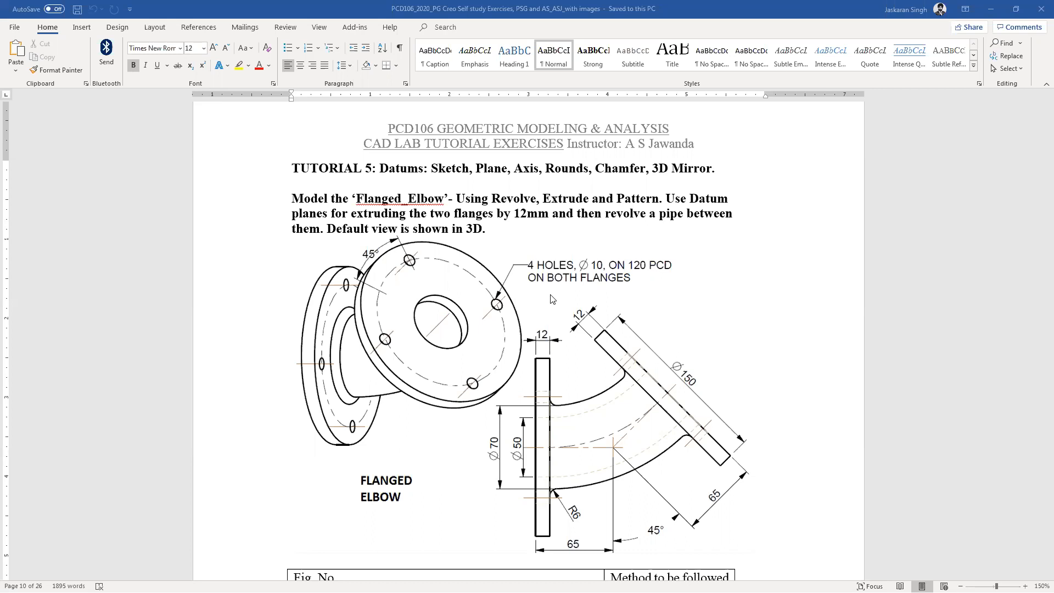
pyautogui.moveTo(544, 198); pyautogui.dragTo(593, 197)
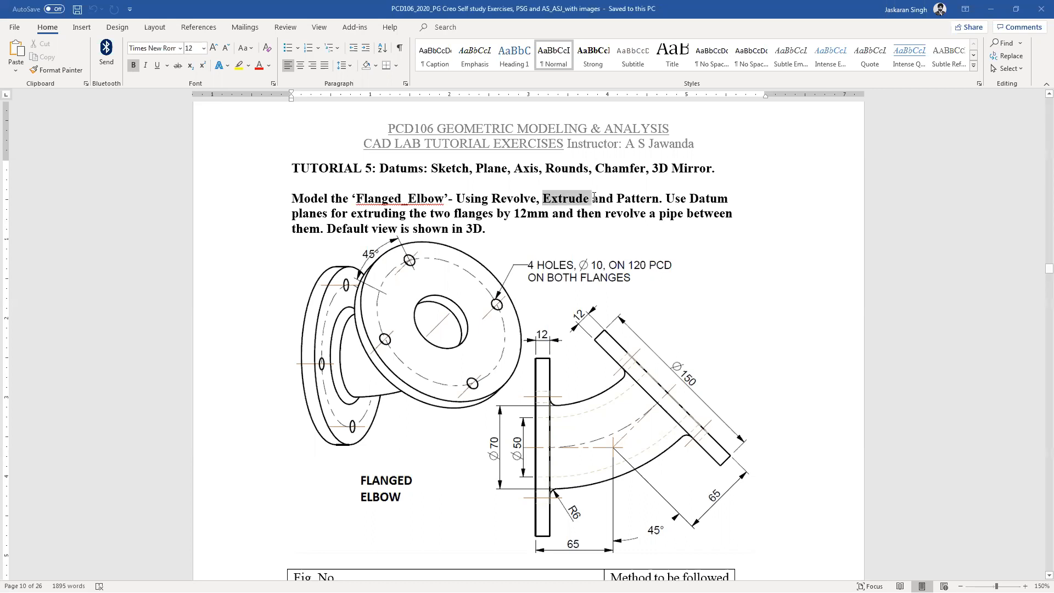